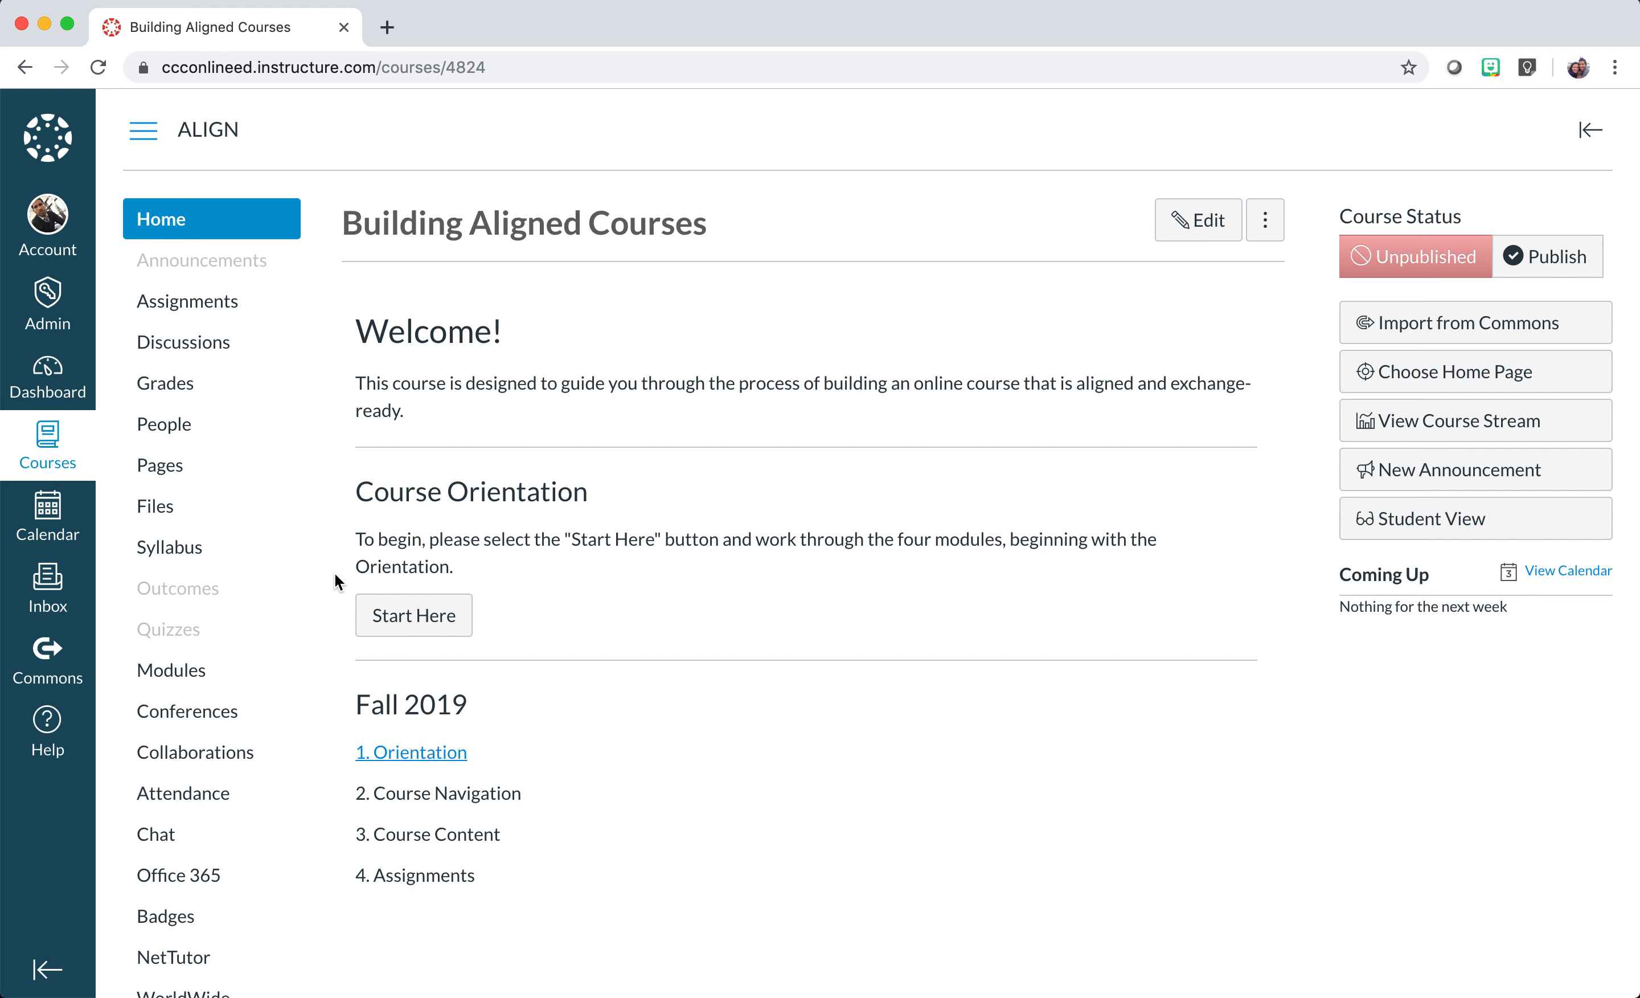
Browse the course Modules list: Orientation, Course Navigation, Course Content and Assignments.
{"action": "left_click", "coordinate": [193, 672]}
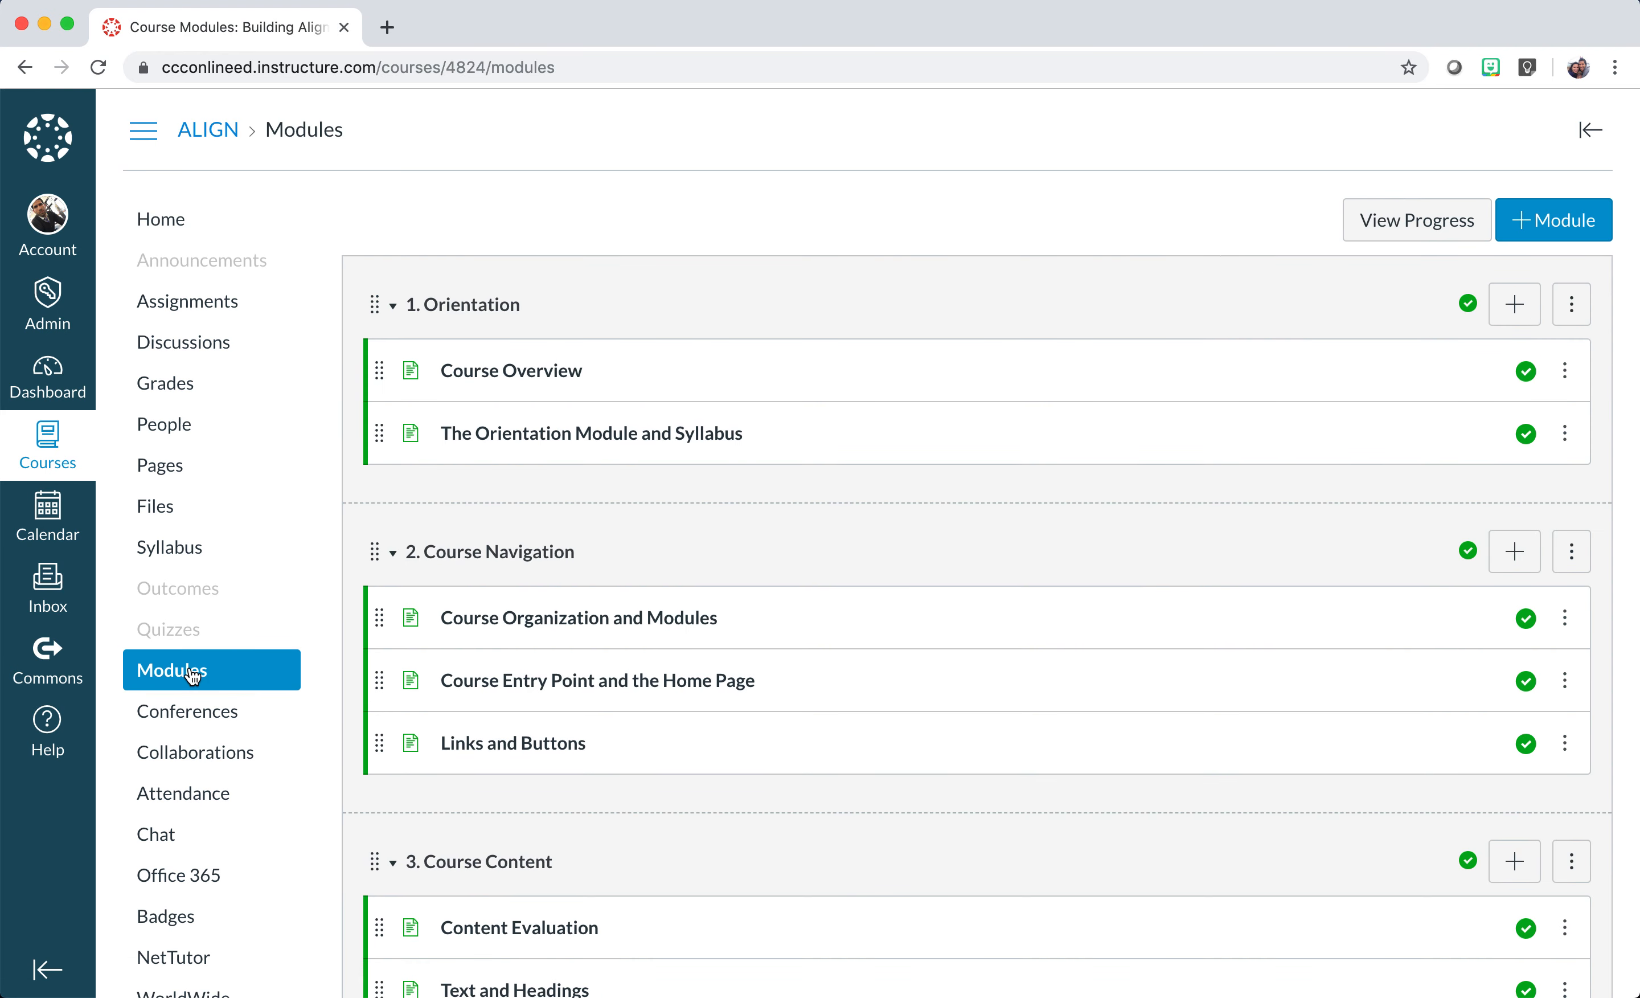
{"action": "scroll", "coordinate": [355, 666], "scroll_direction": "down", "scroll_amount": 5}
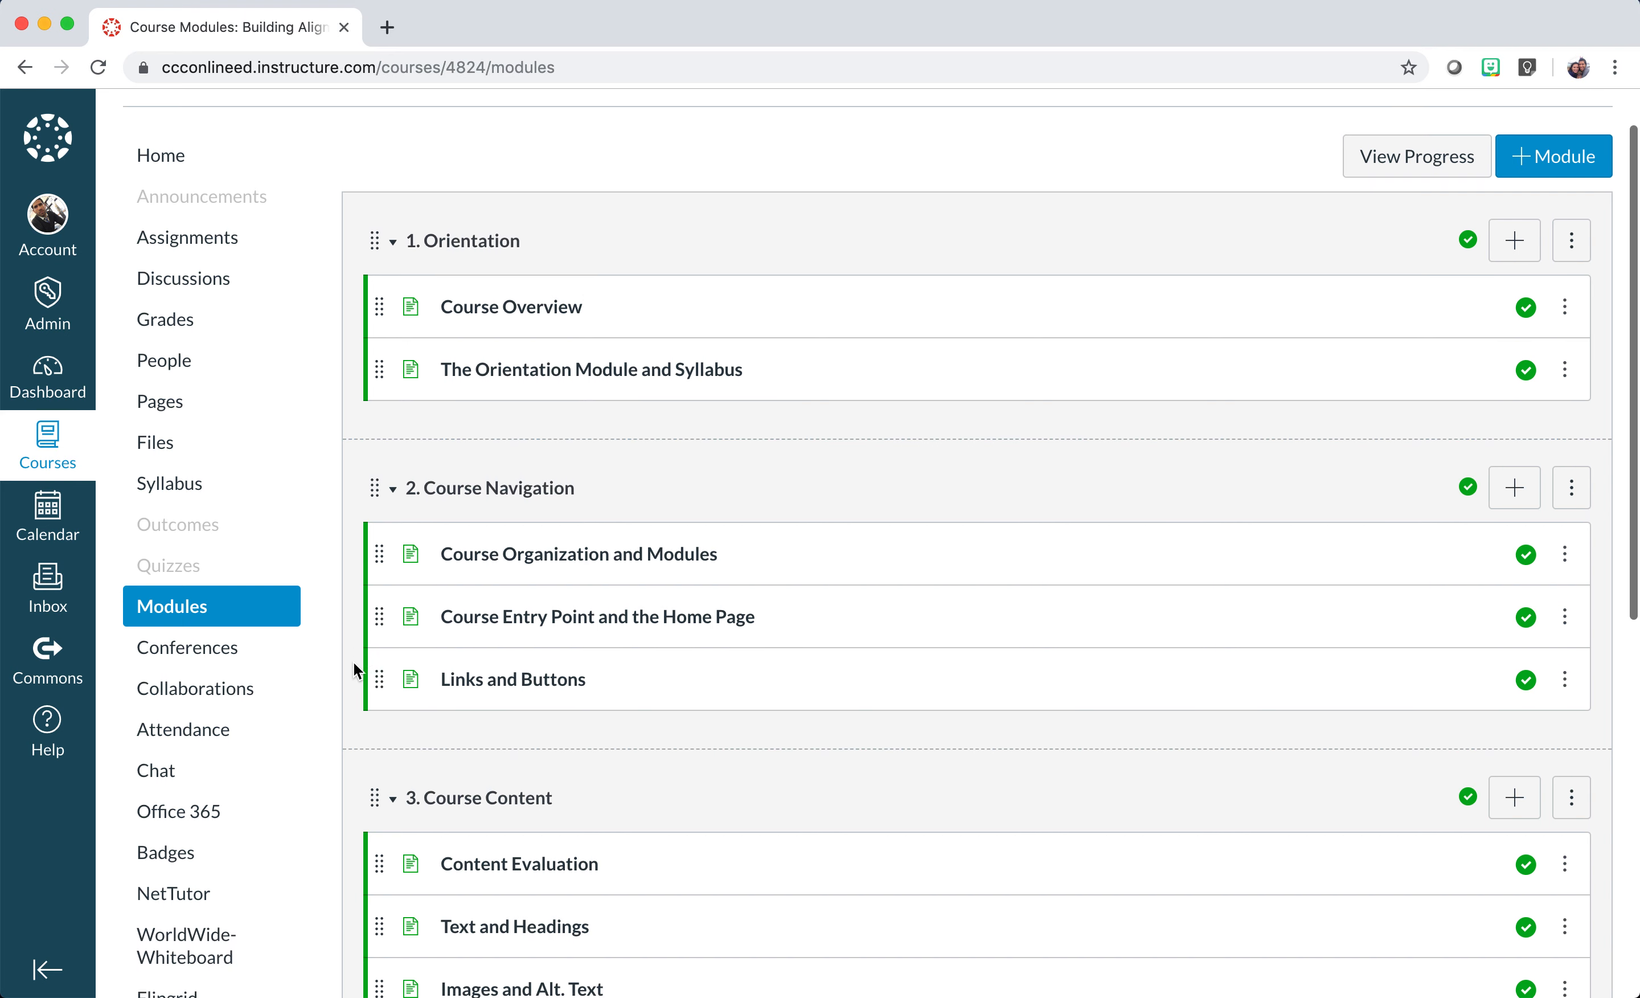
{"action": "scroll", "coordinate": [355, 669], "scroll_direction": "down", "scroll_amount": 8}
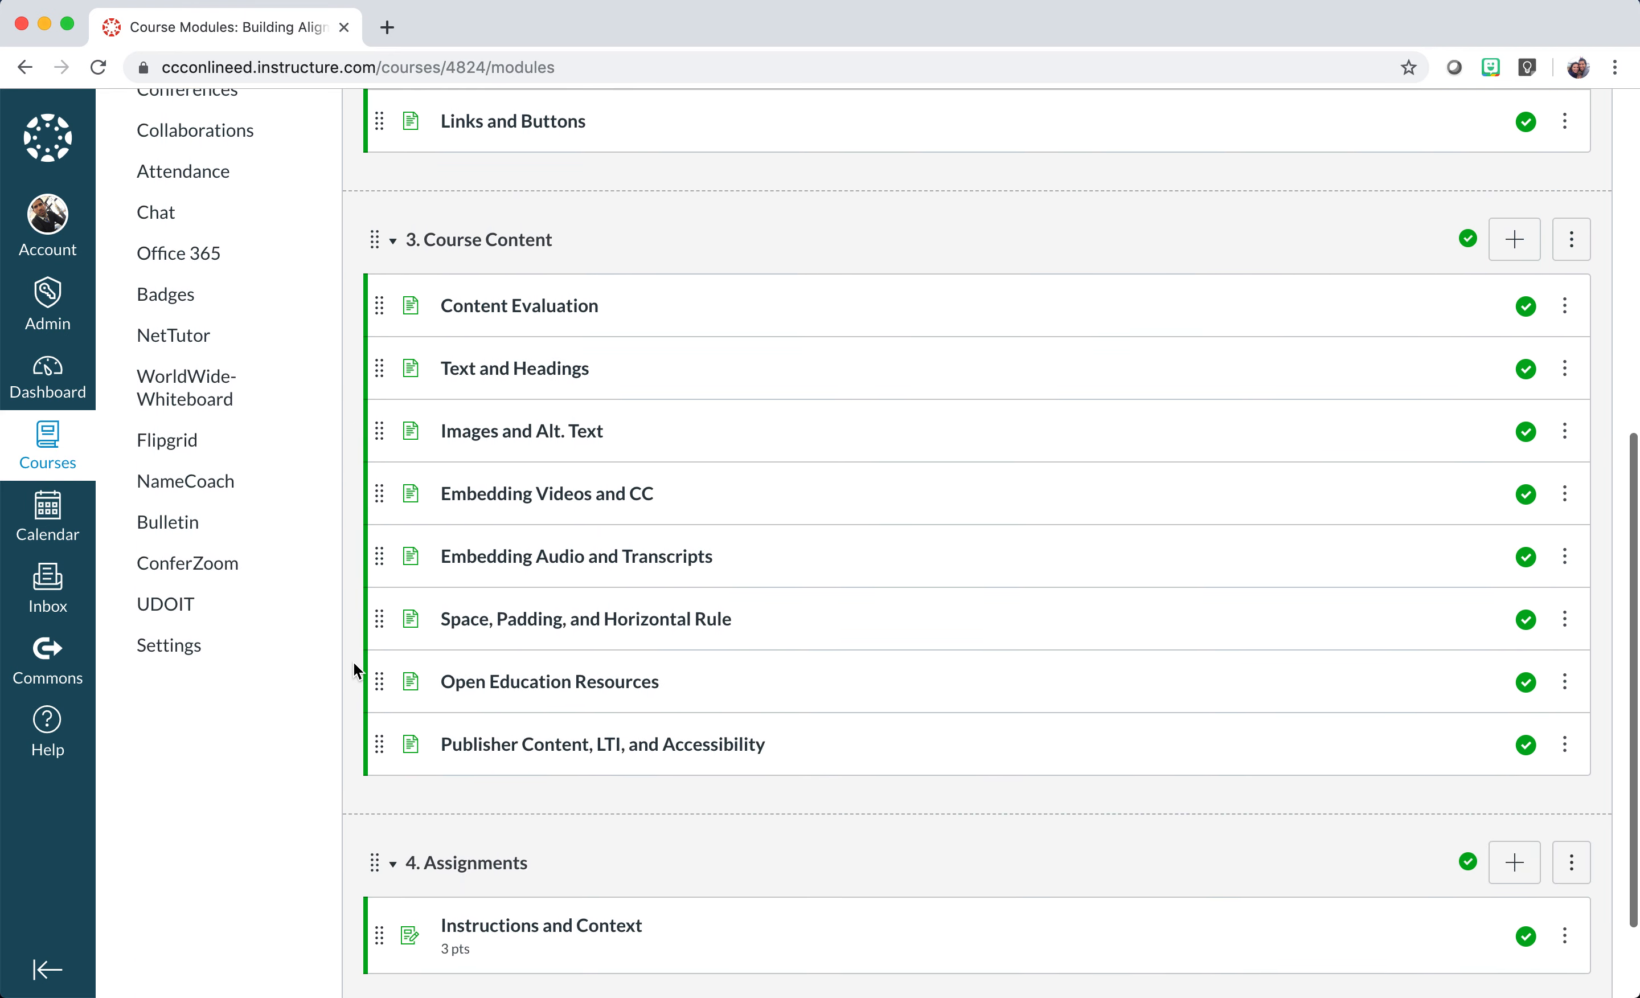
{"action": "scroll", "coordinate": [354, 662], "scroll_direction": "up", "scroll_amount": 6}
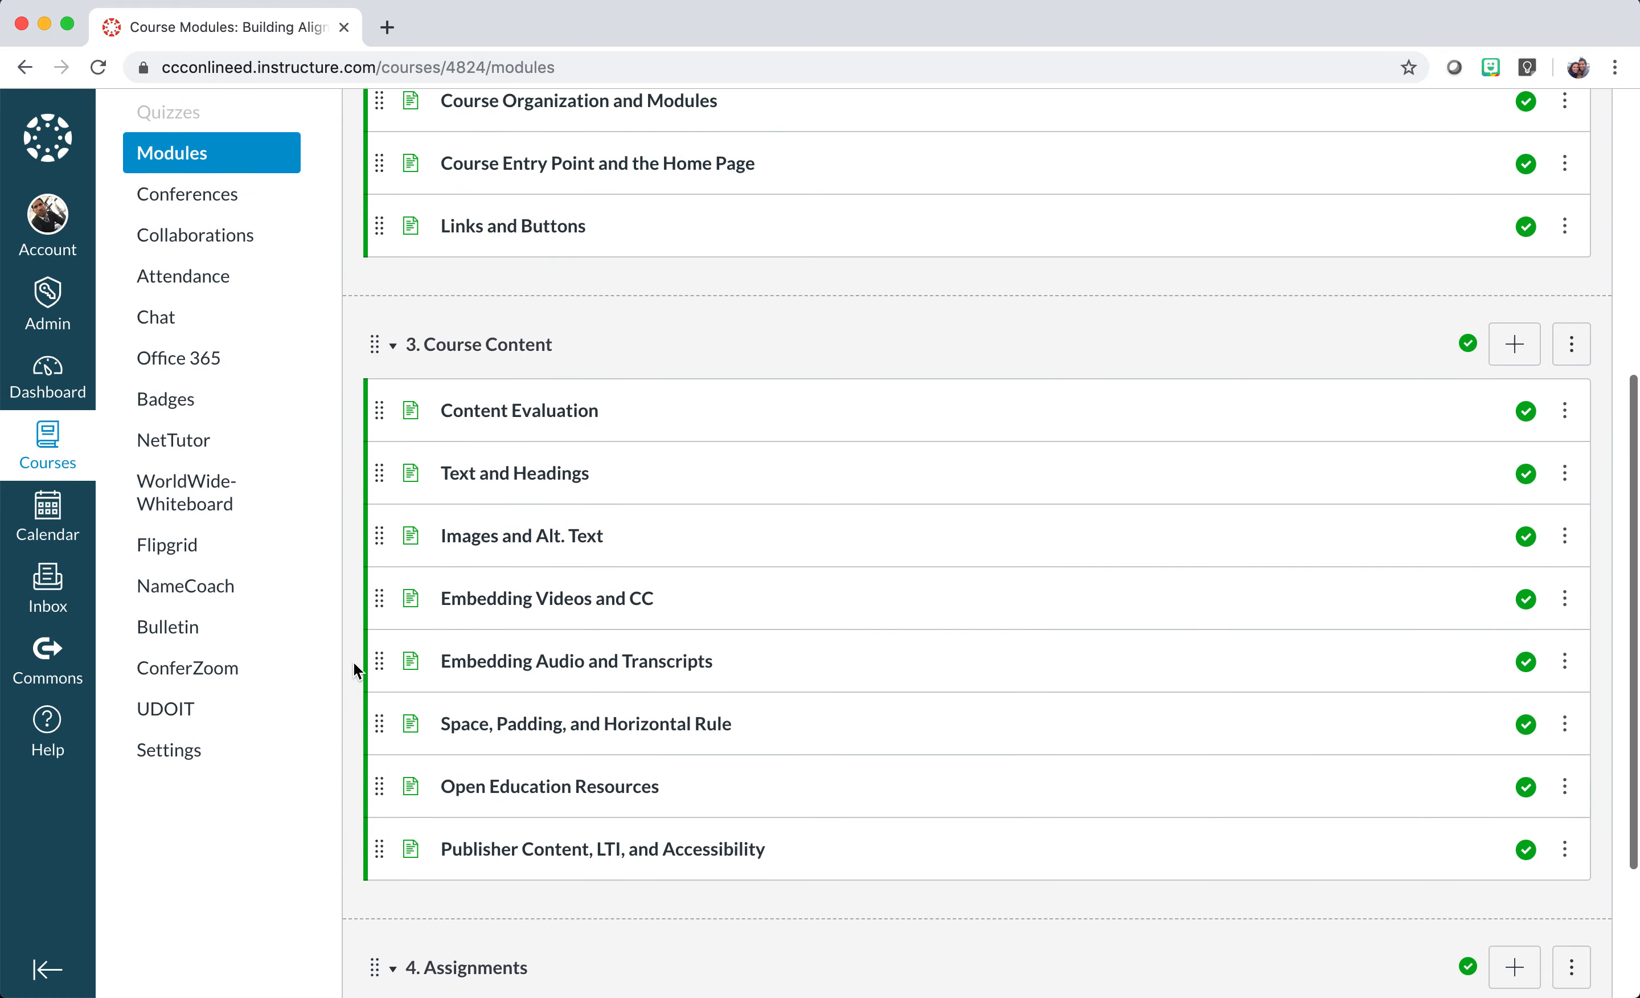
{"action": "scroll", "coordinate": [353, 663], "scroll_direction": "up", "scroll_amount": 8}
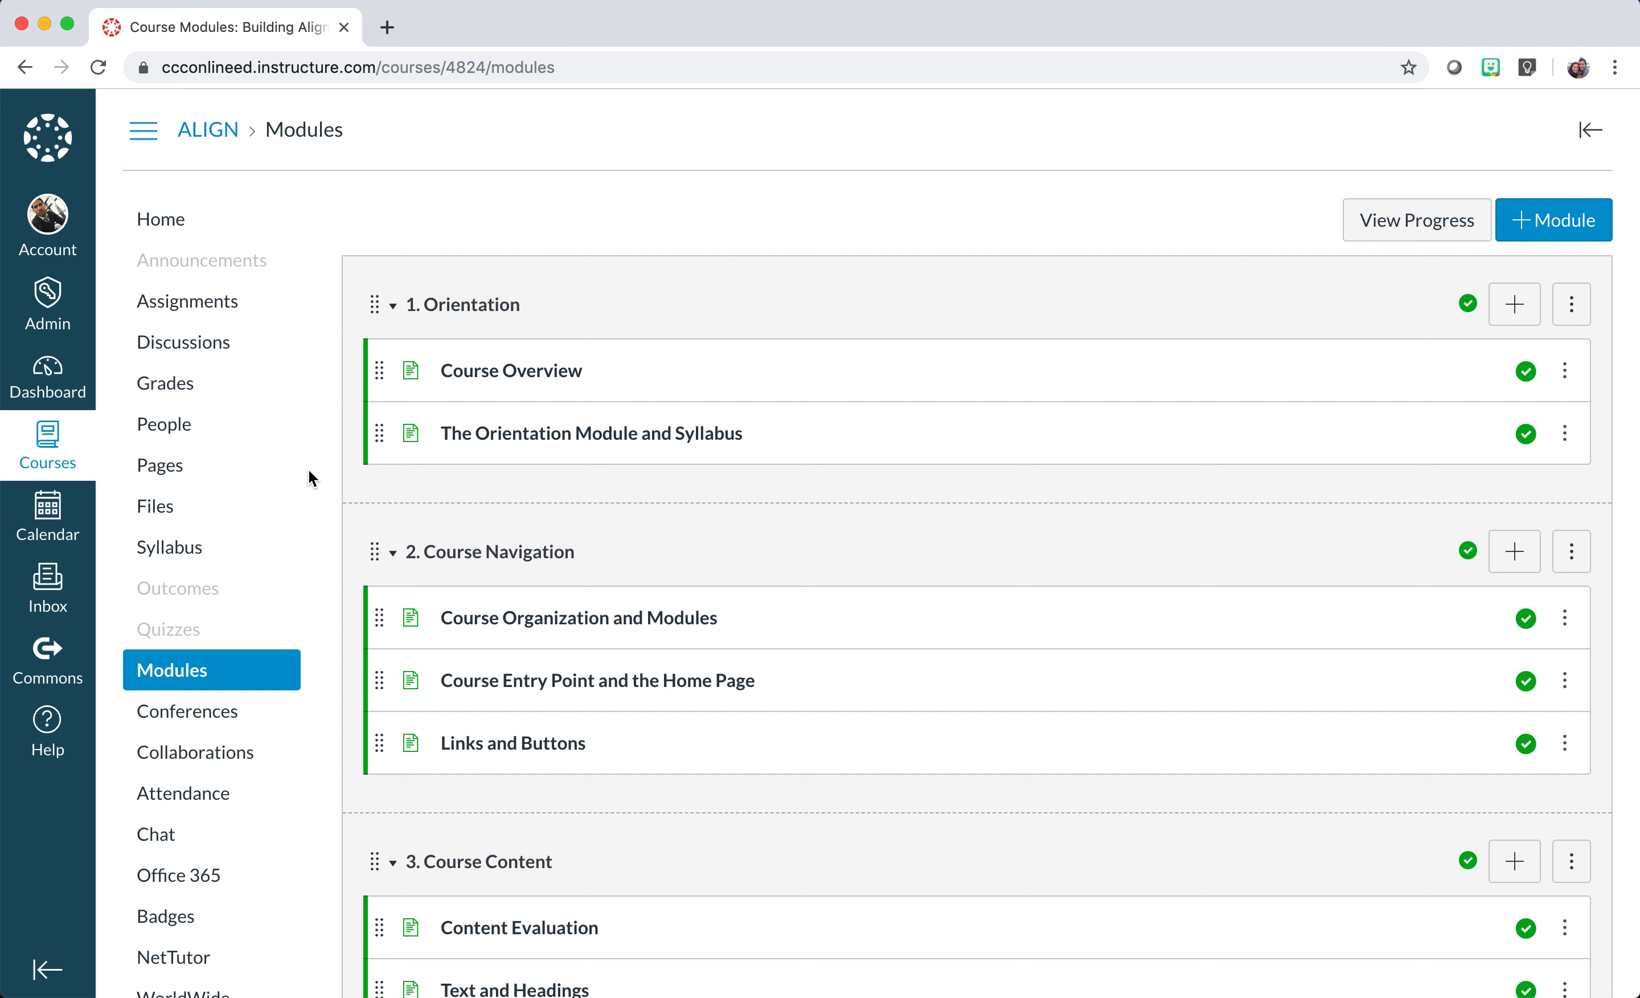
Return Home, reach Modules through the Start Here button, and open Embedding Videos and CC.
{"action": "left_click", "coordinate": [168, 230]}
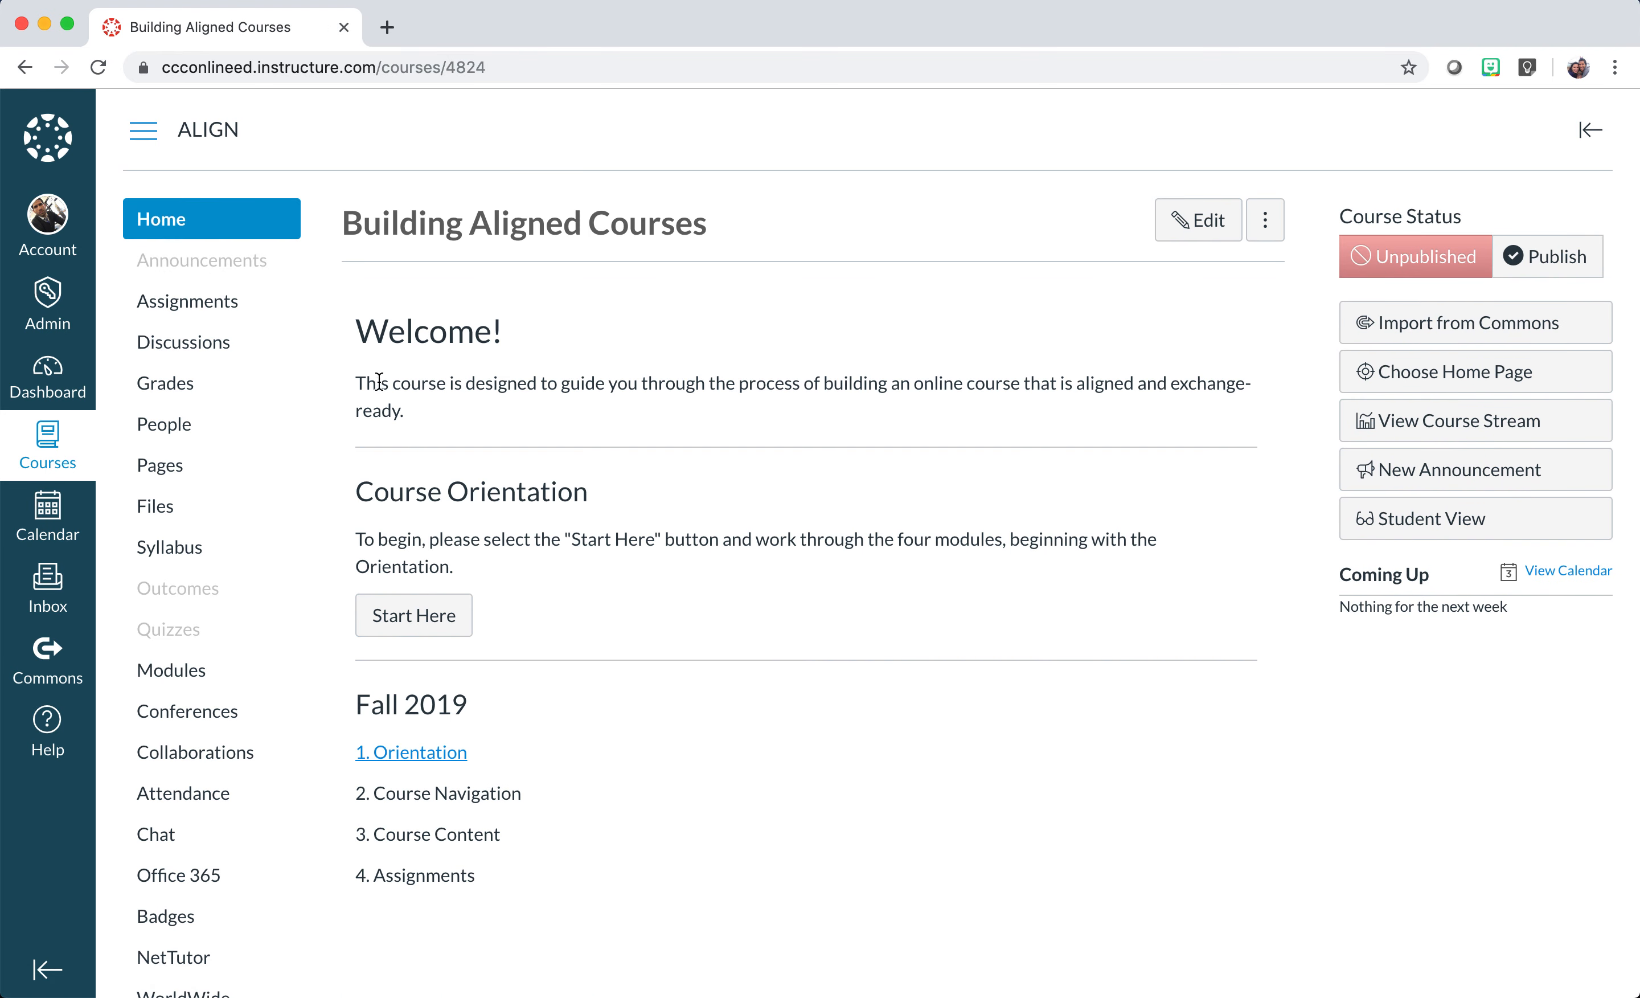
{"action": "left_click", "coordinate": [435, 625]}
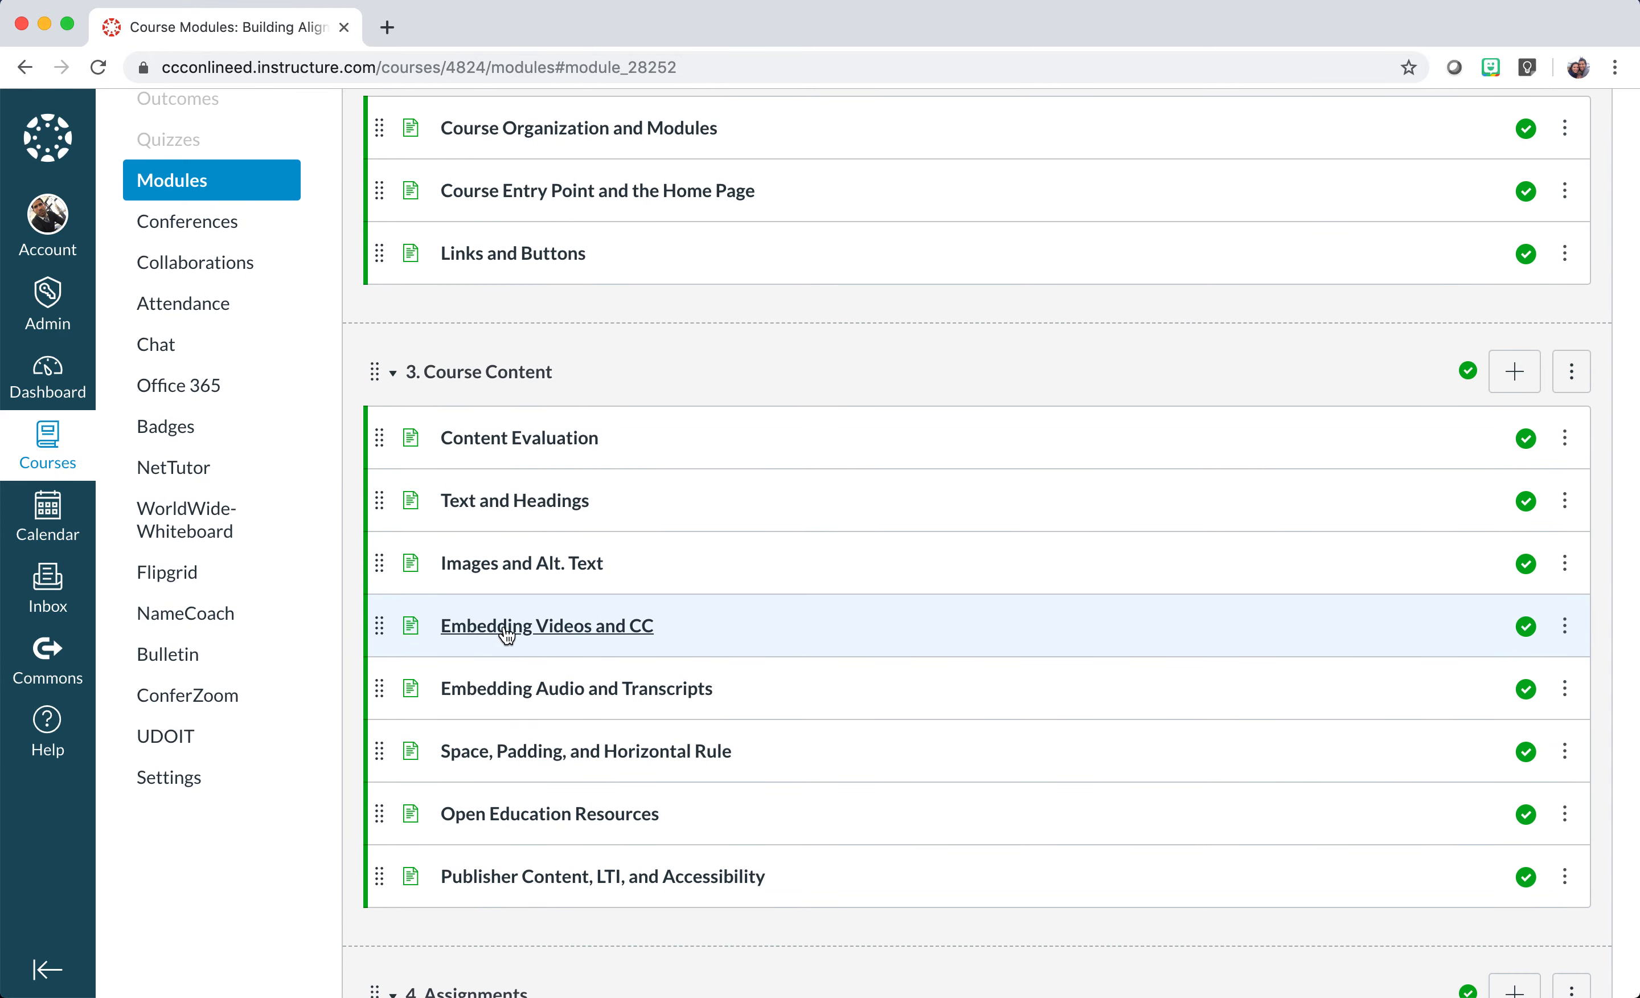
{"action": "left_click", "coordinate": [508, 633]}
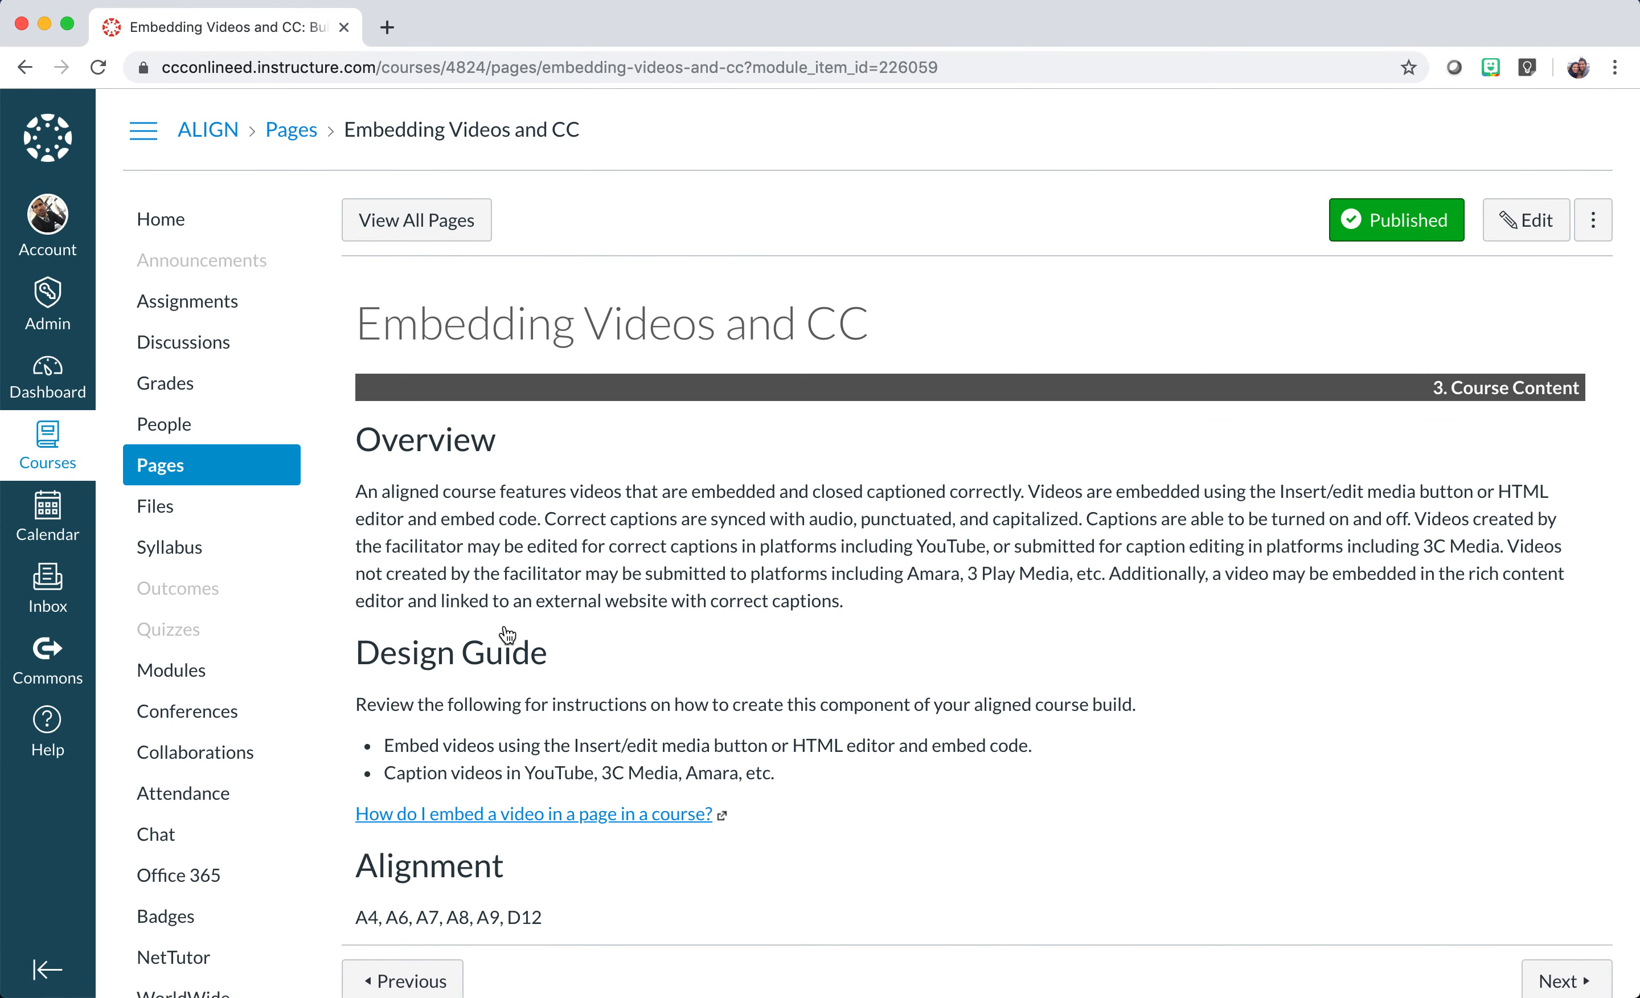
Open the page's Canvas guide on embedding a video, close it, and return to the course home page.
{"action": "scroll", "coordinate": [507, 632], "scroll_direction": "down", "scroll_amount": 3}
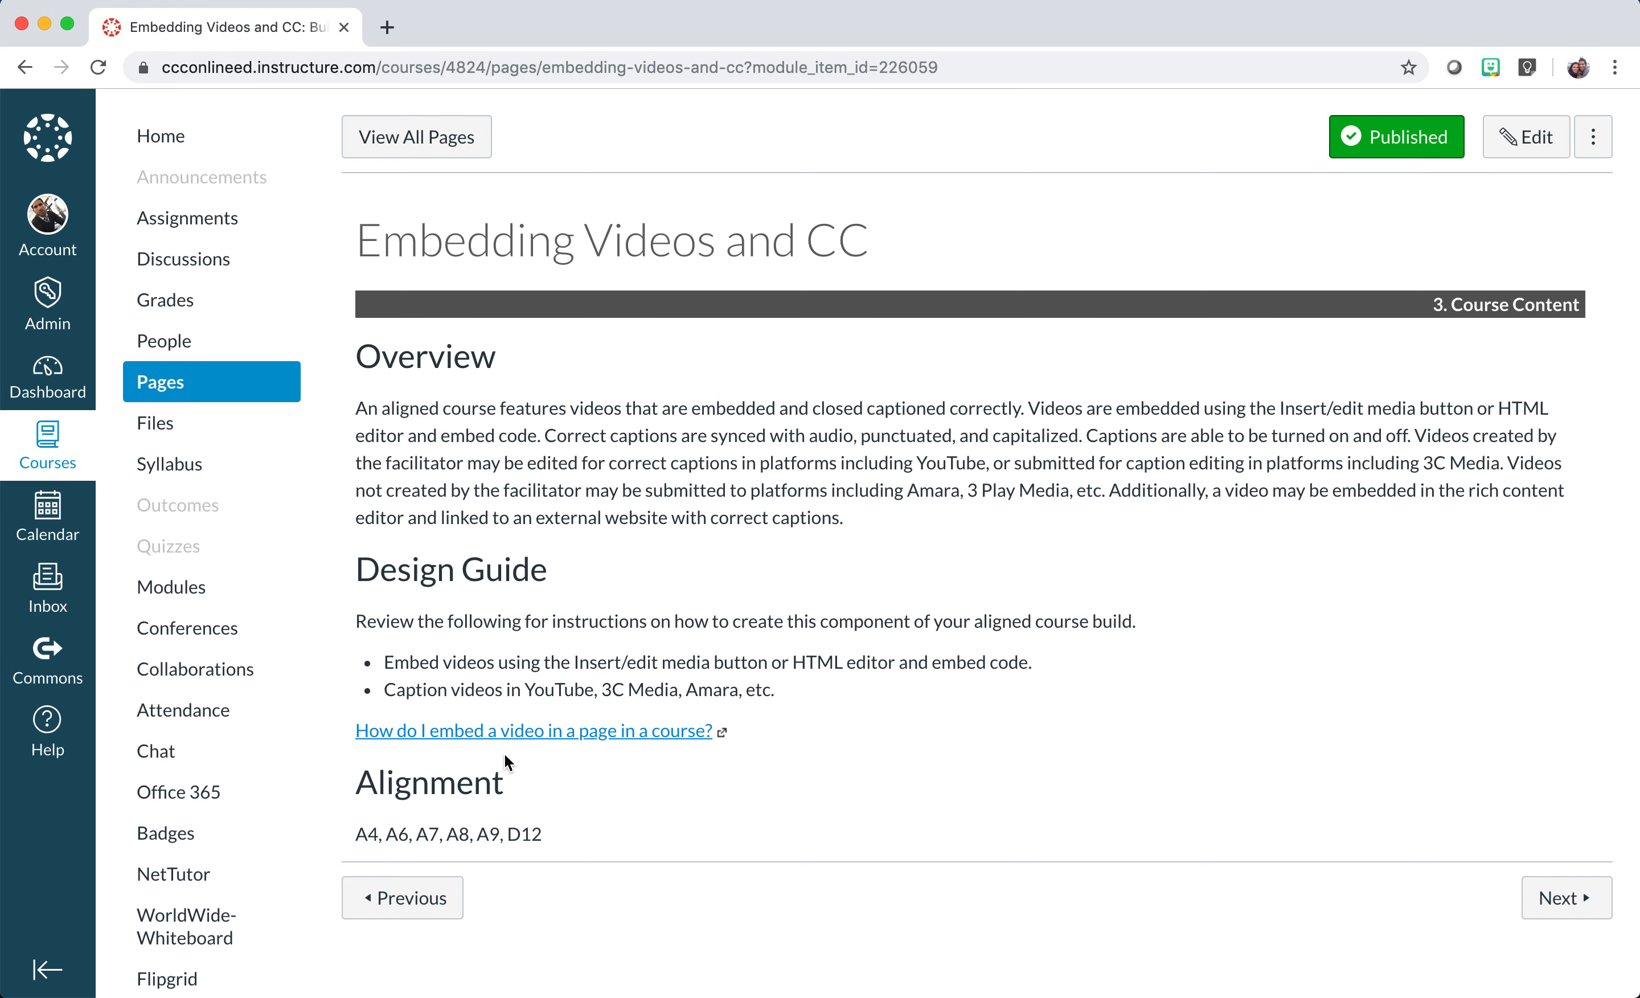
{"action": "left_click", "coordinate": [573, 736]}
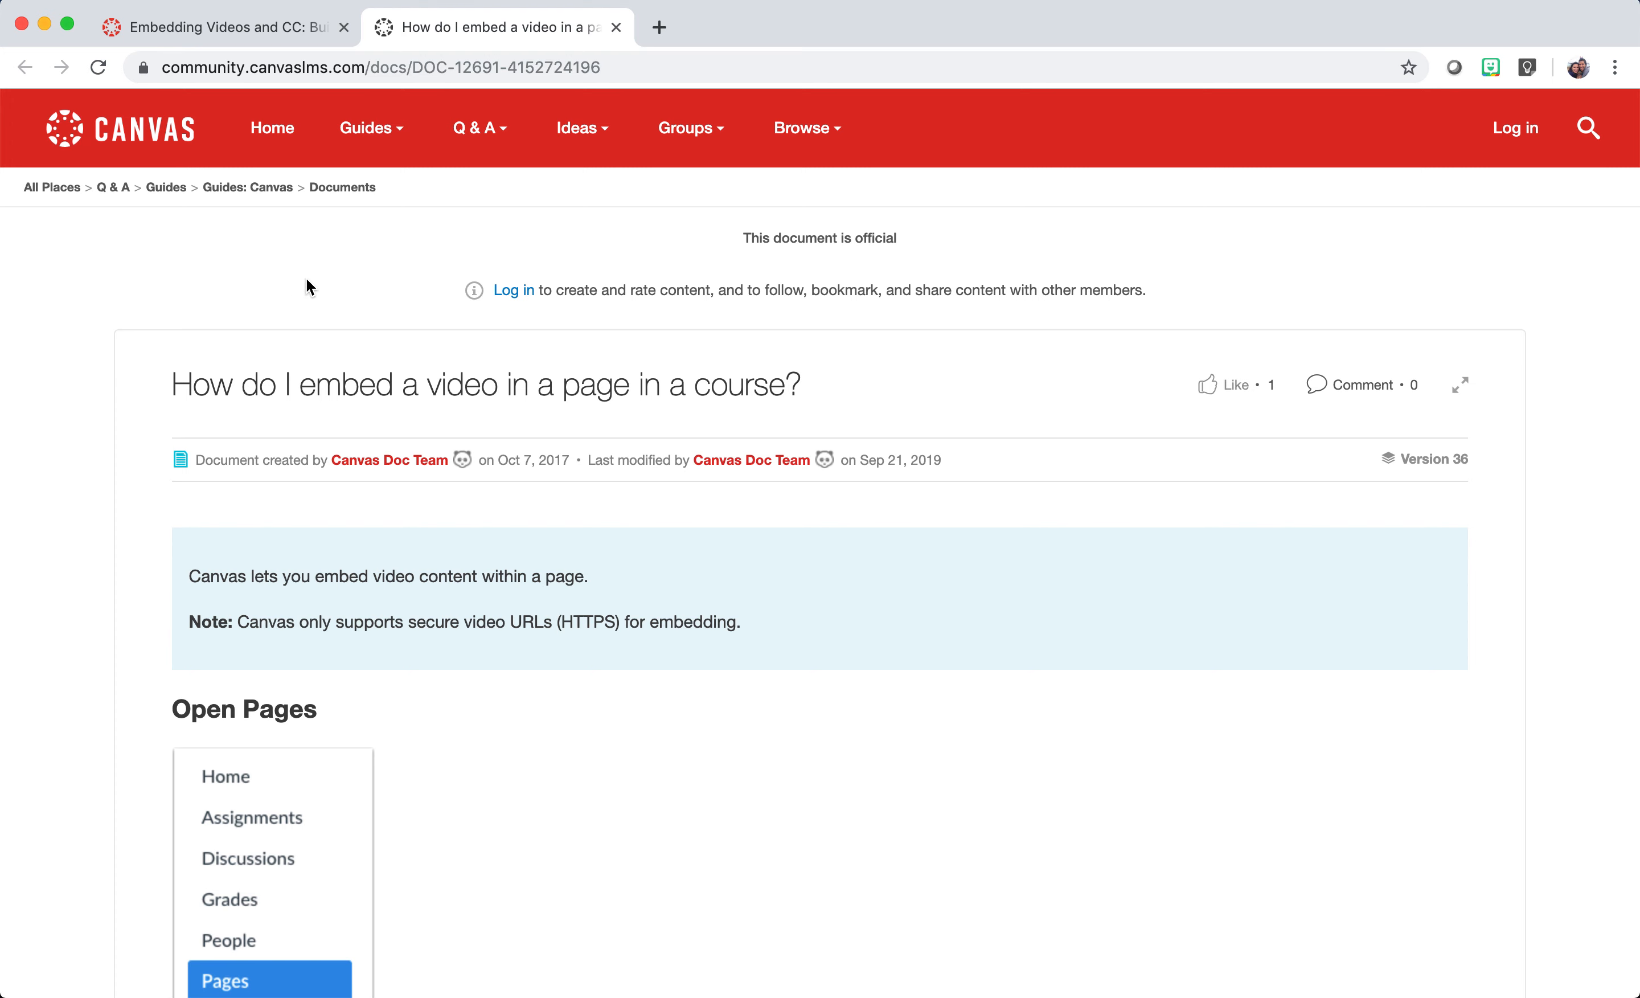
{"action": "left_click", "coordinate": [618, 27]}
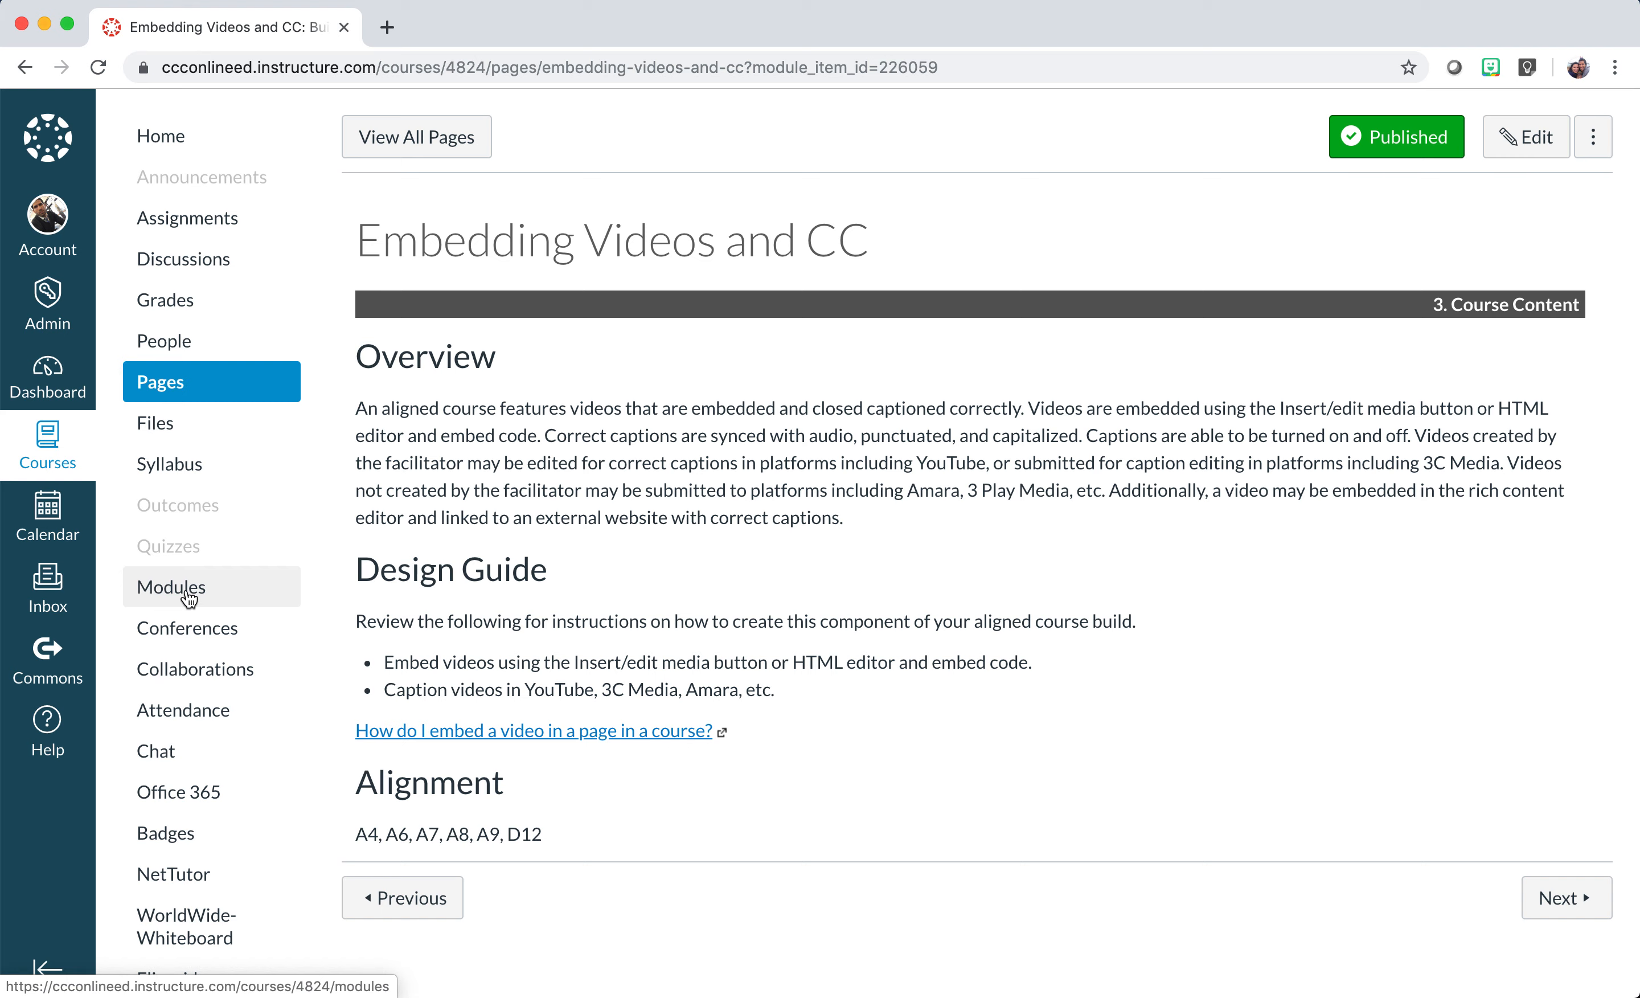
{"action": "scroll", "coordinate": [294, 550], "scroll_direction": "up", "scroll_amount": 2}
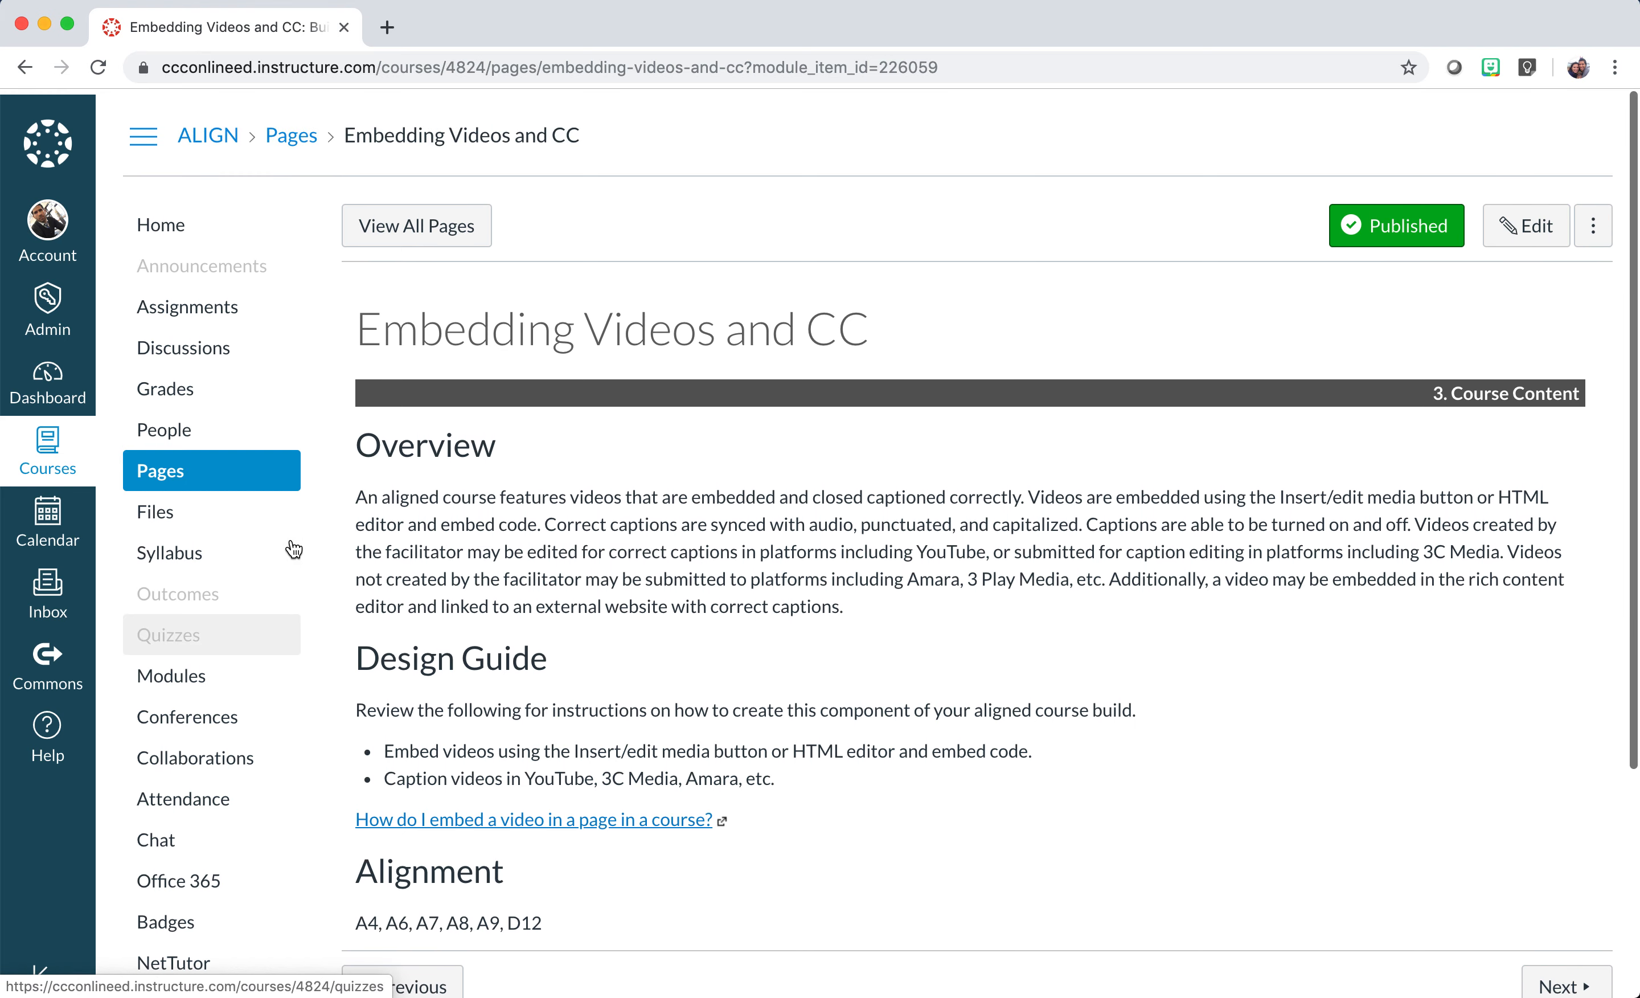
{"action": "left_click", "coordinate": [159, 227]}
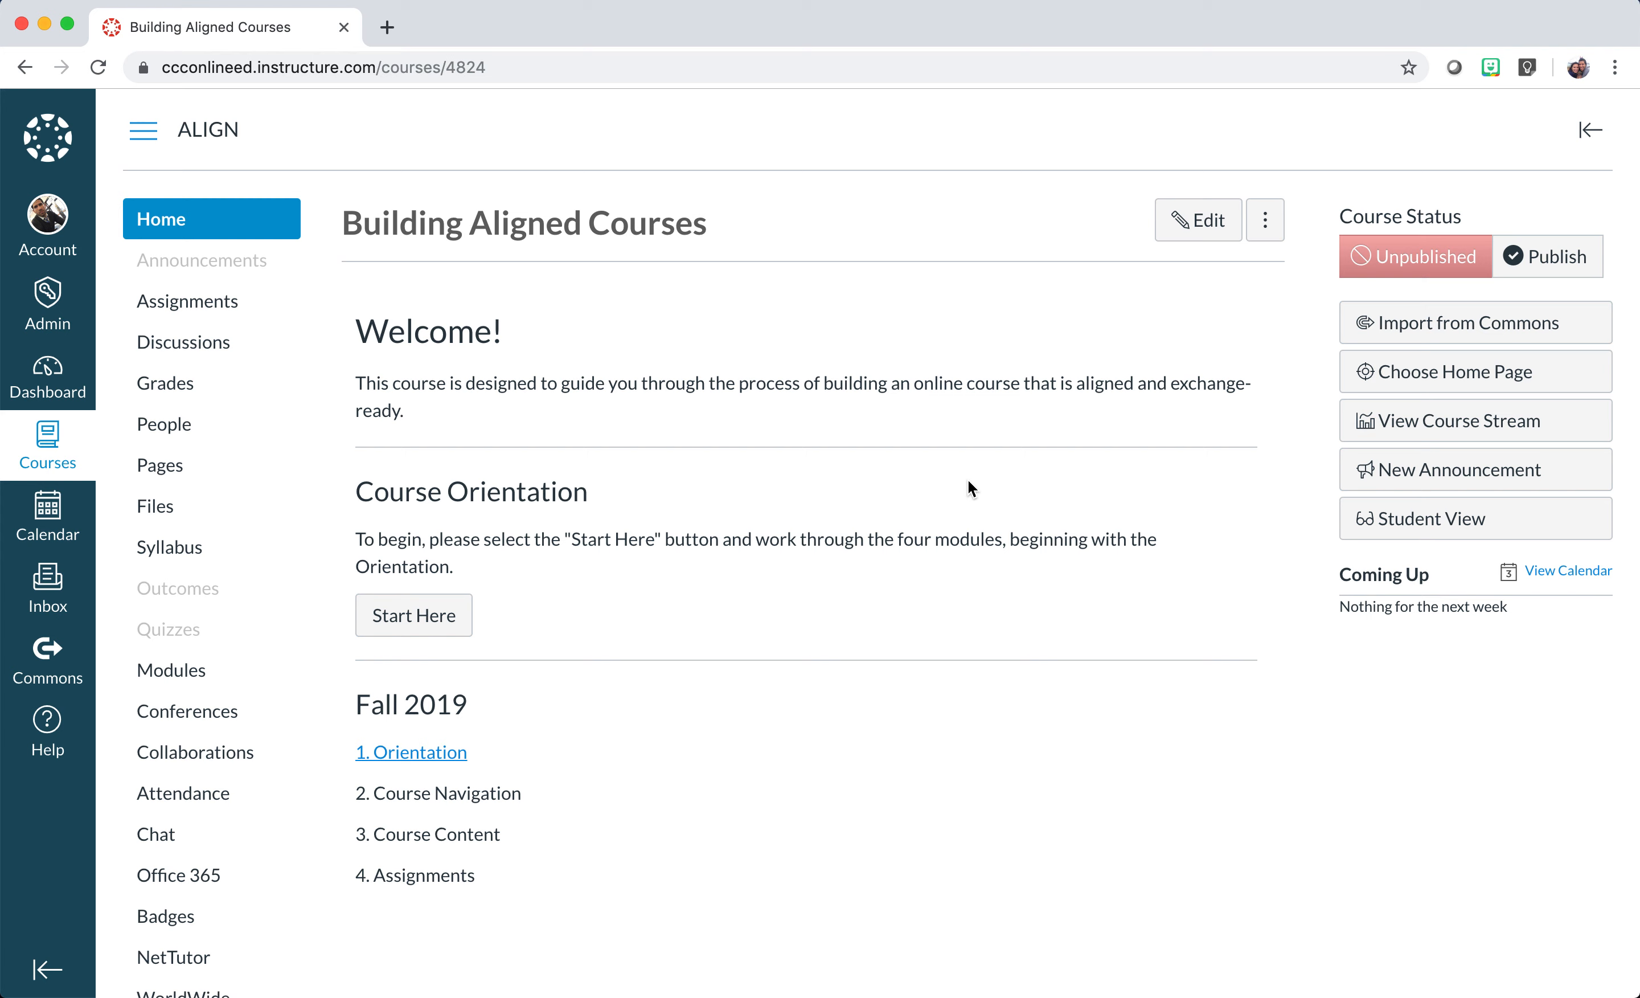
In the home page editor, add a 'New Link' line under Course Orientation.
{"action": "left_click", "coordinate": [1205, 231]}
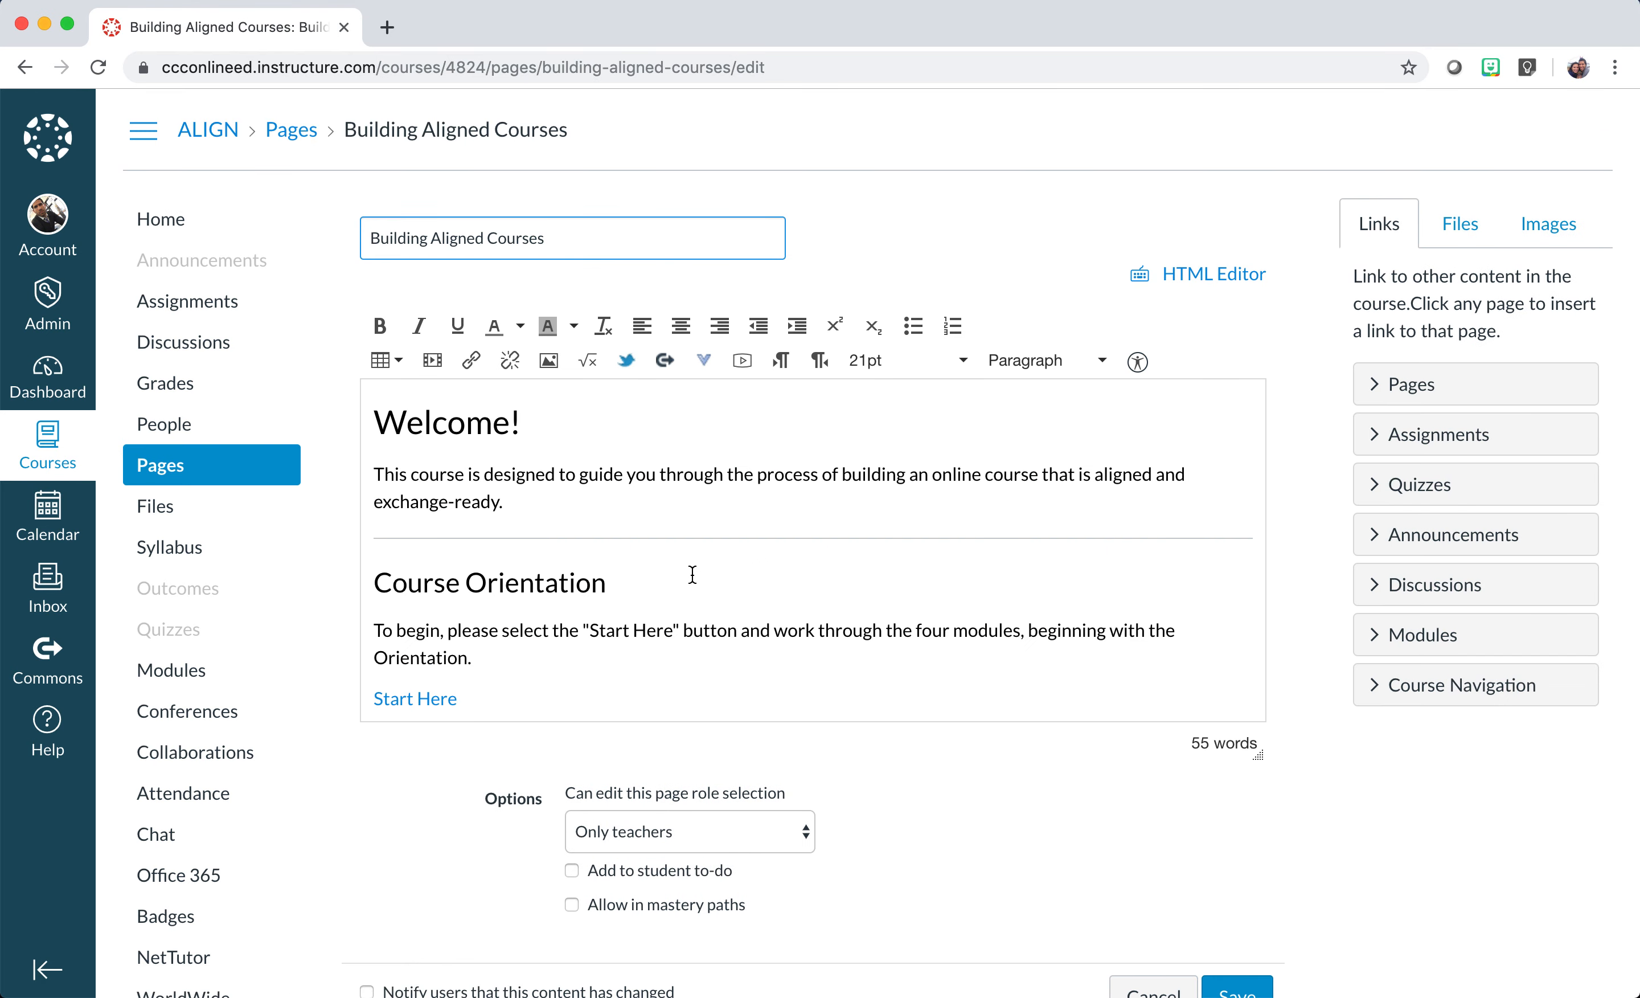
{"action": "scroll", "coordinate": [693, 575], "scroll_direction": "down", "scroll_amount": 1}
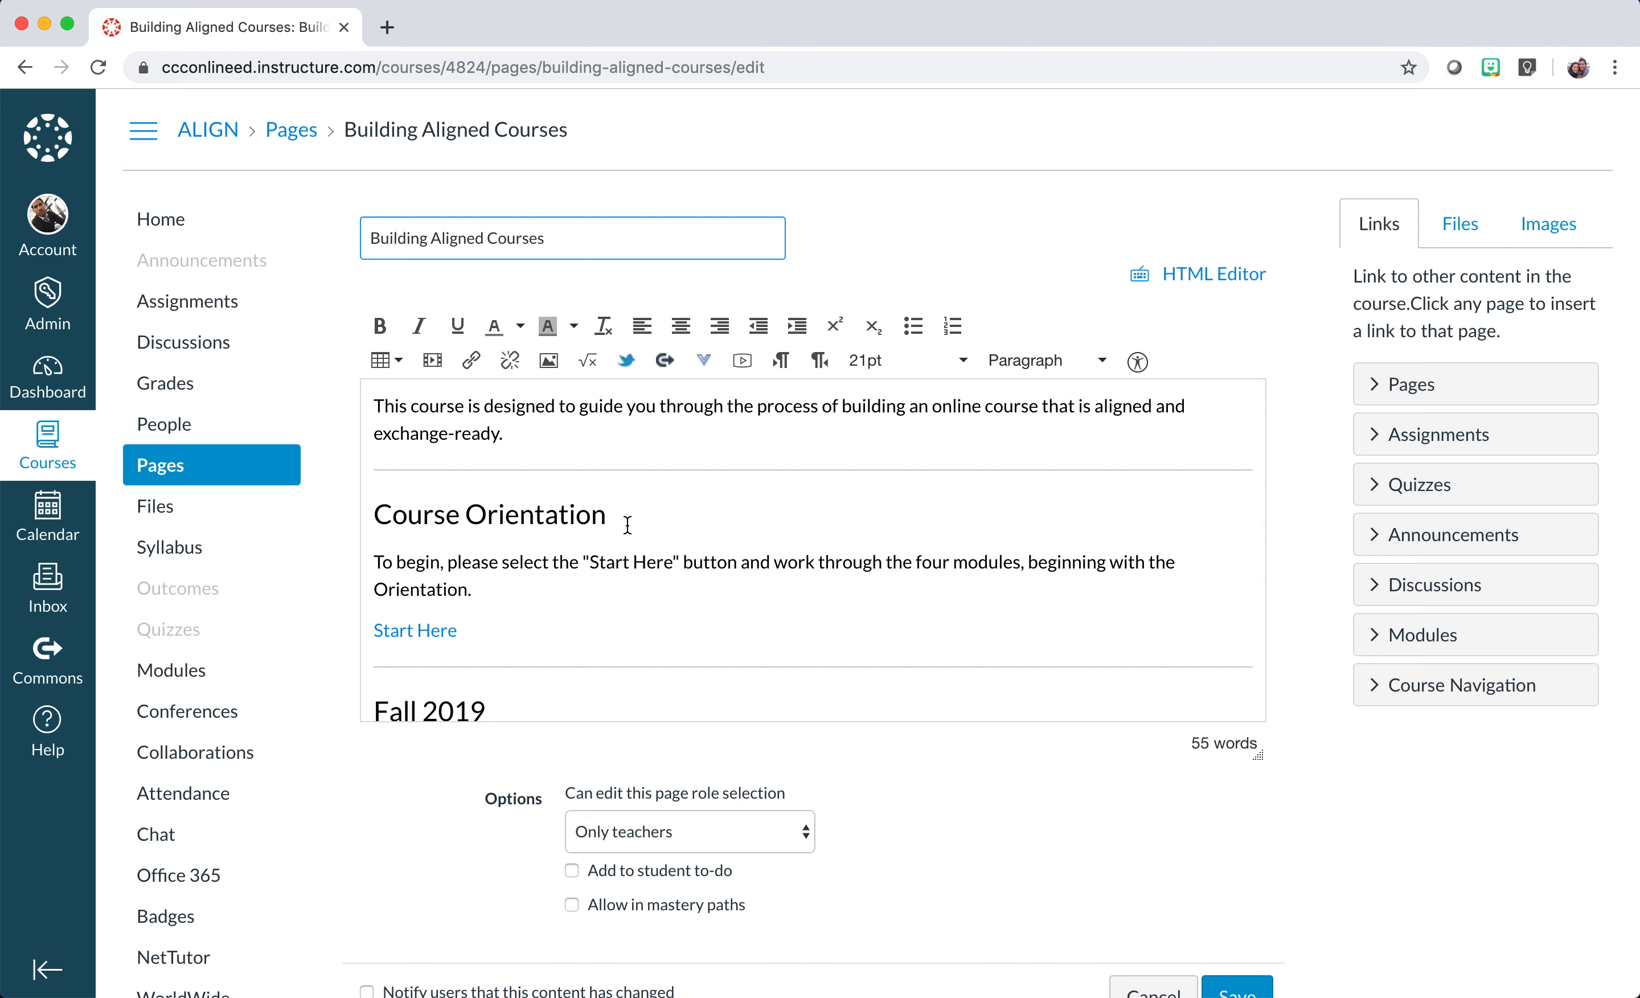
{"action": "left_click", "coordinate": [610, 517]}
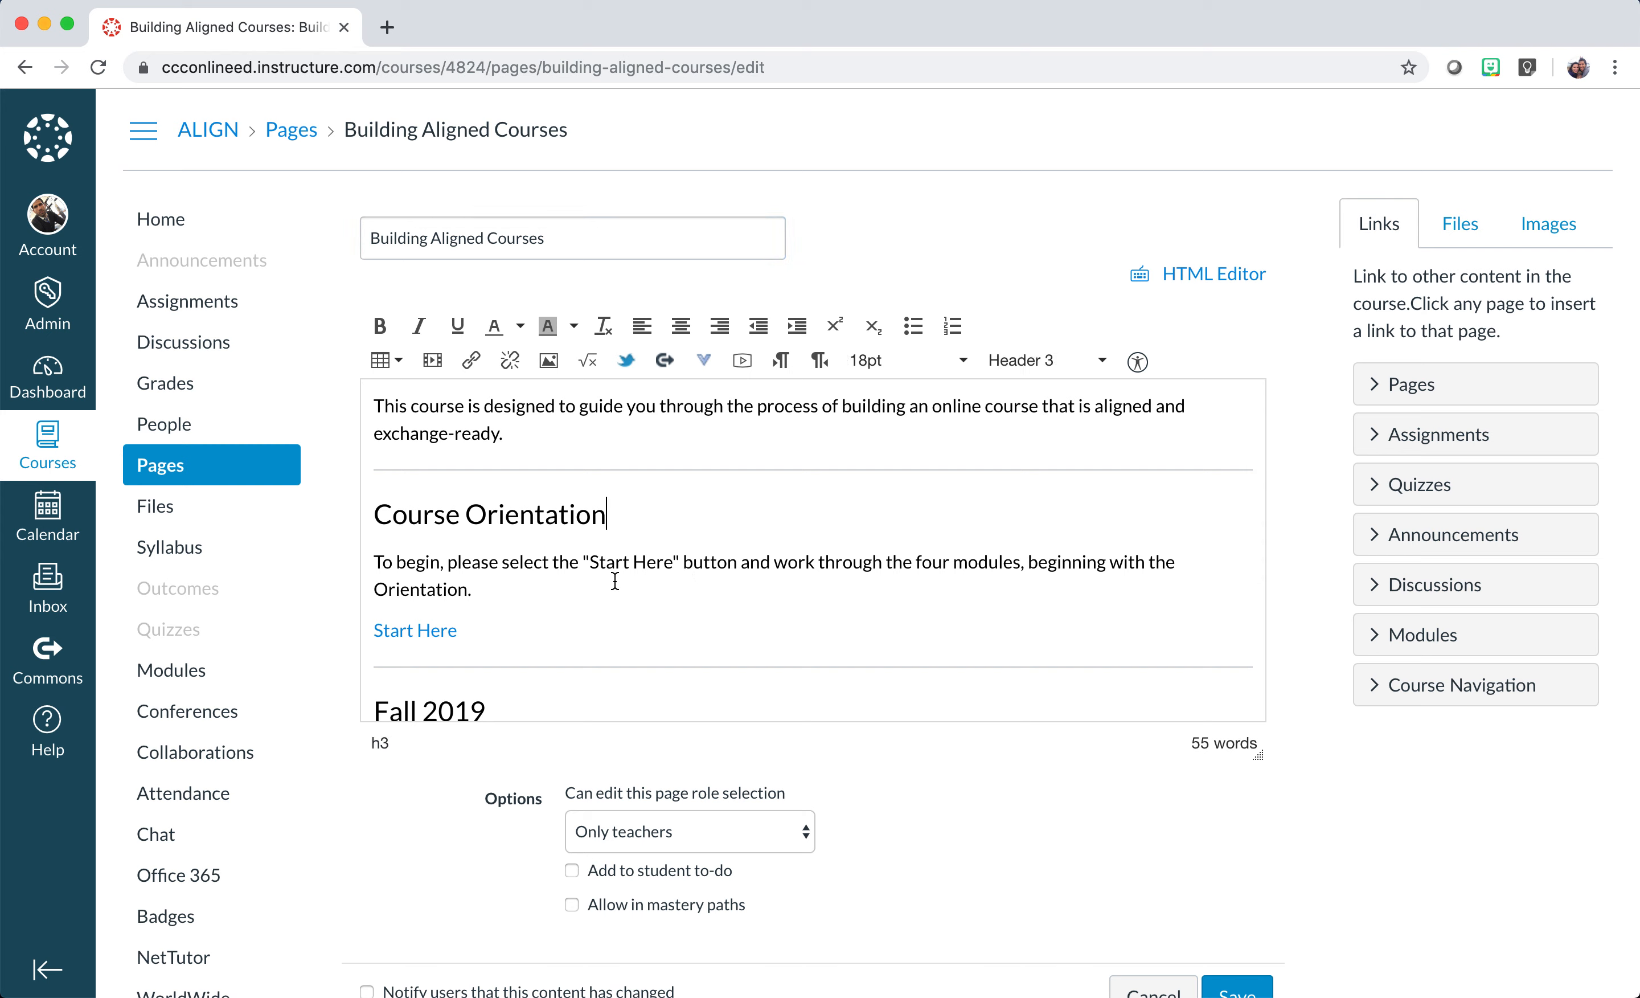
{"action": "key", "text": "Return"}
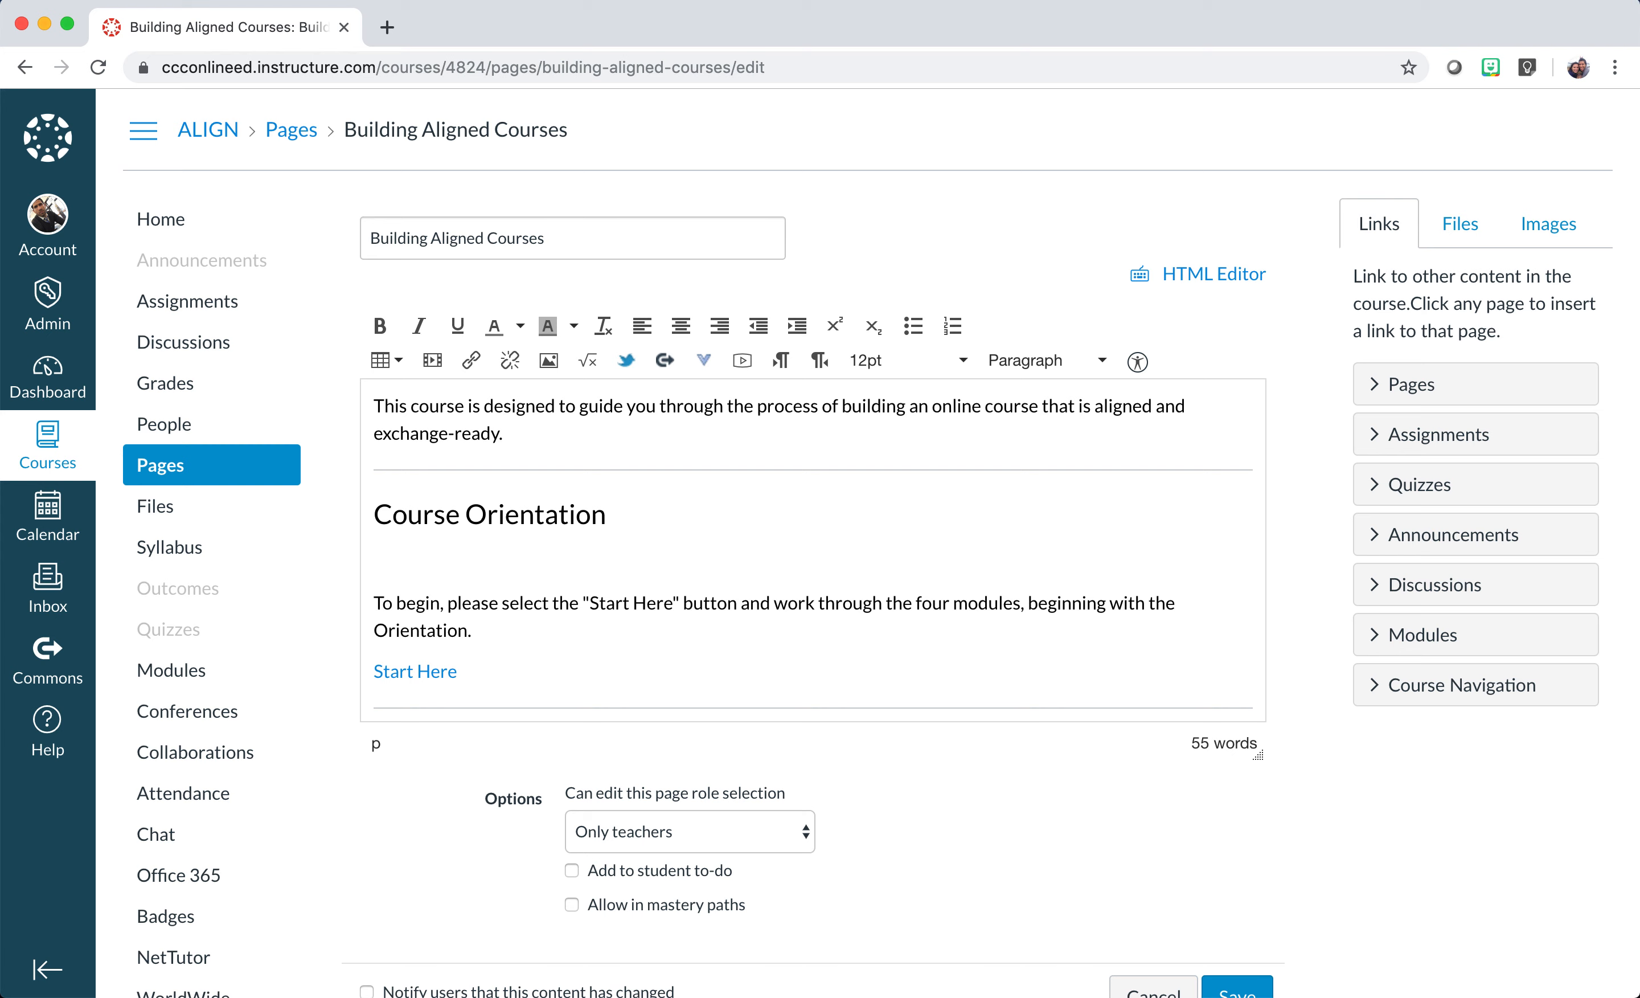
{"action": "type", "text": "New Link"}
{"action": "left_click_drag", "start_coordinate": [449, 562], "coordinate": [375, 568]}
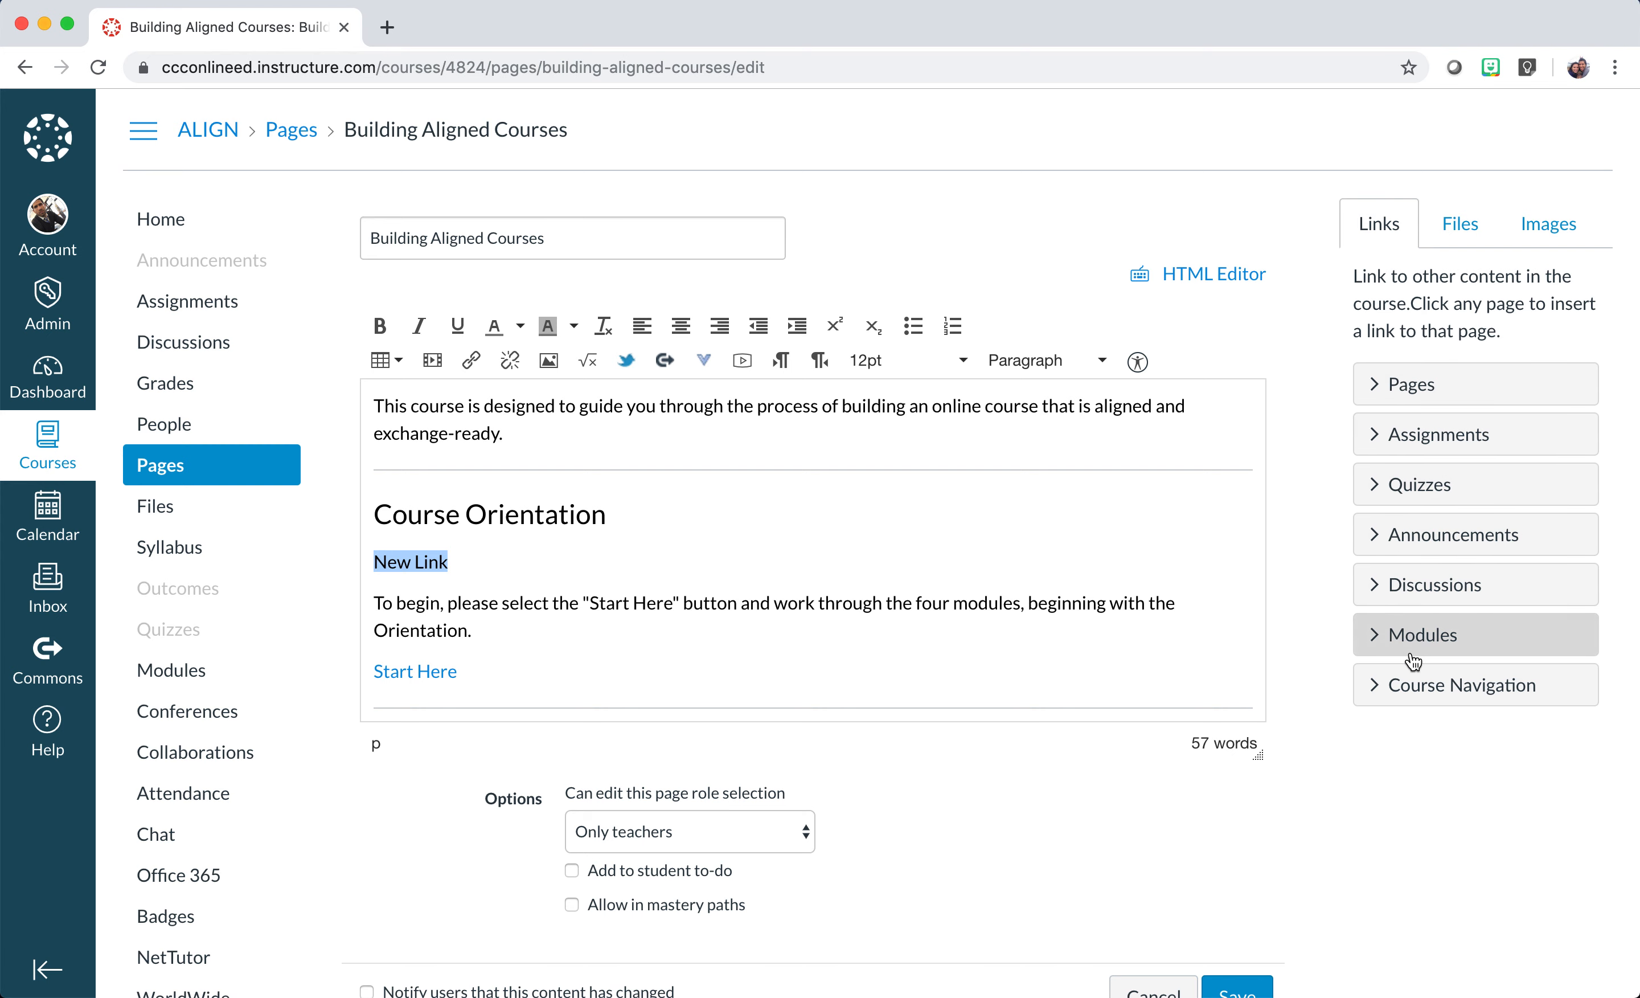
Link 'New Link' to the Embedding Audio and Transcripts page and save the home page.
{"action": "left_click", "coordinate": [1376, 388]}
{"action": "scroll", "coordinate": [1264, 525], "scroll_direction": "down", "scroll_amount": 2}
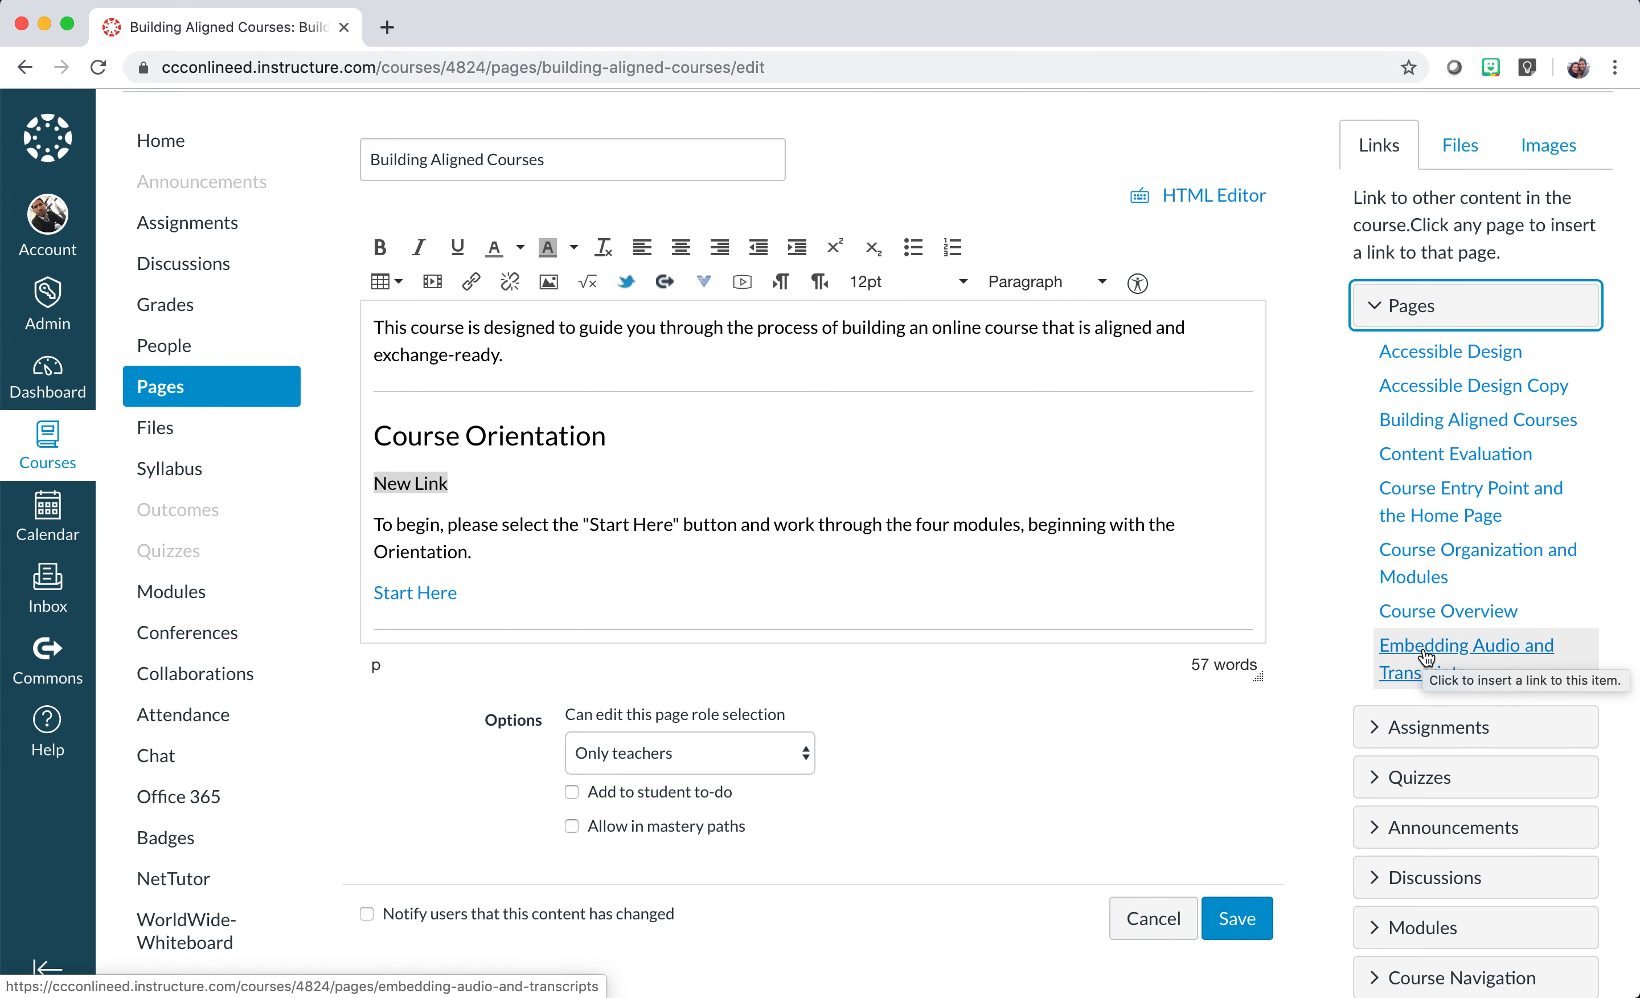
{"action": "left_click", "coordinate": [456, 484]}
{"action": "left_click", "coordinate": [454, 484]}
{"action": "left_click_drag", "start_coordinate": [454, 484], "coordinate": [369, 481]}
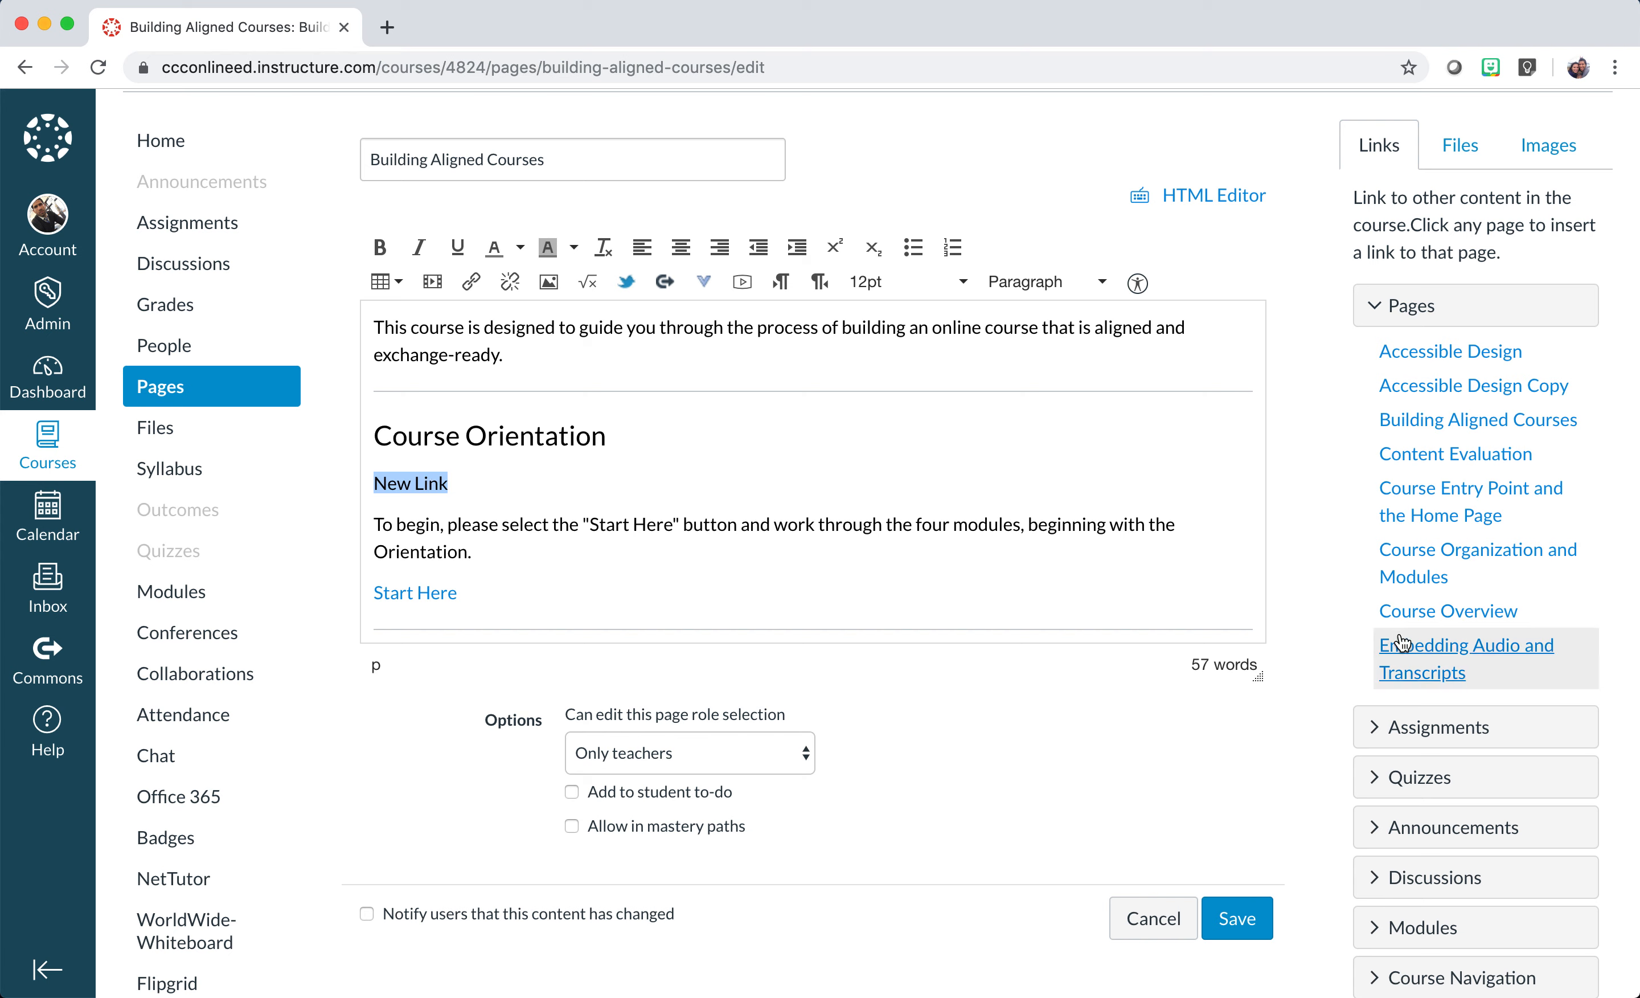
{"action": "left_click", "coordinate": [1434, 653]}
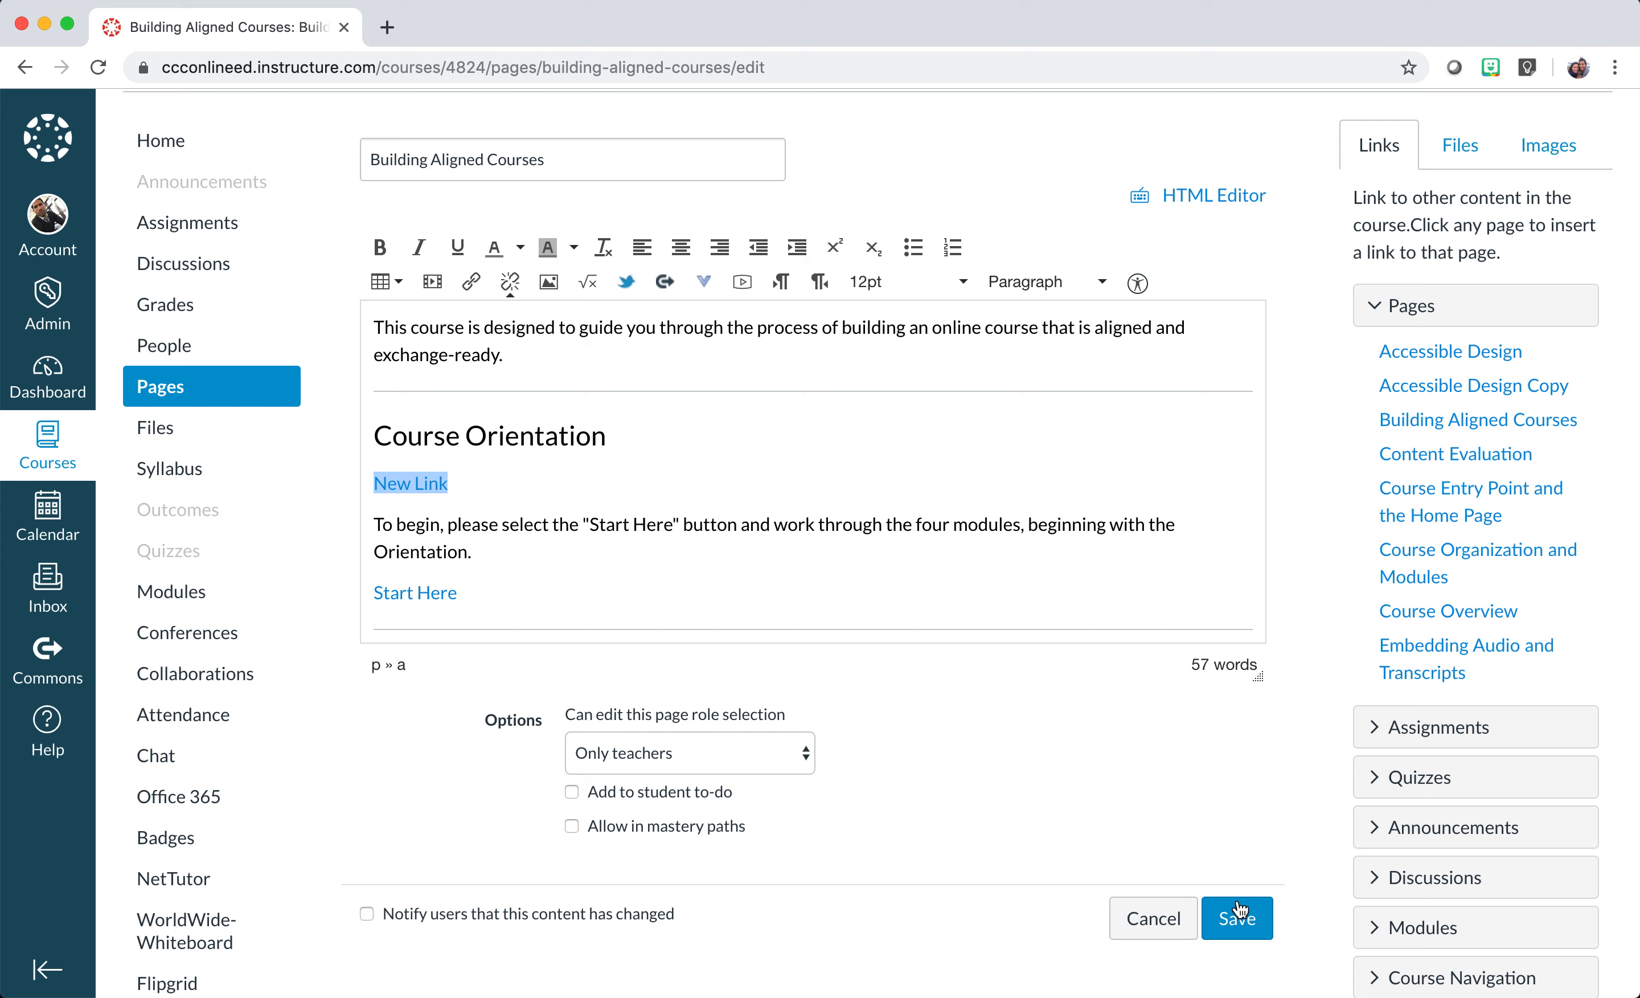
{"action": "left_click", "coordinate": [1240, 927]}
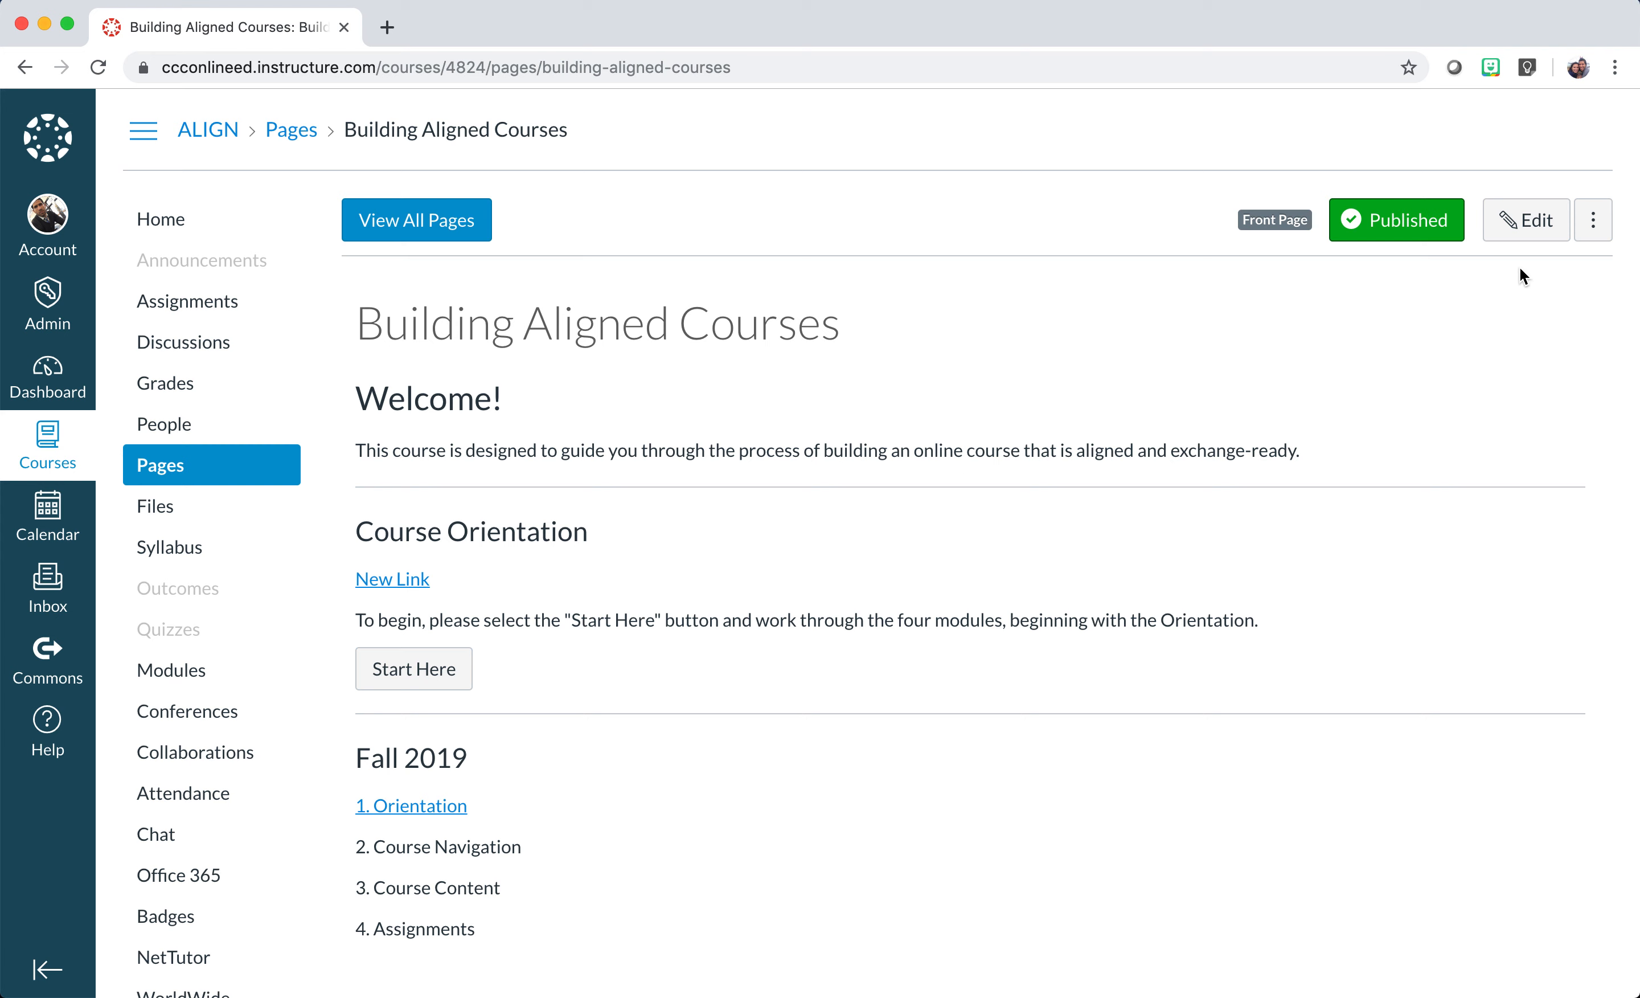
Link the '2. Course Navigation' line to the Course Navigation module and save the home page.
{"action": "left_click", "coordinate": [1531, 228]}
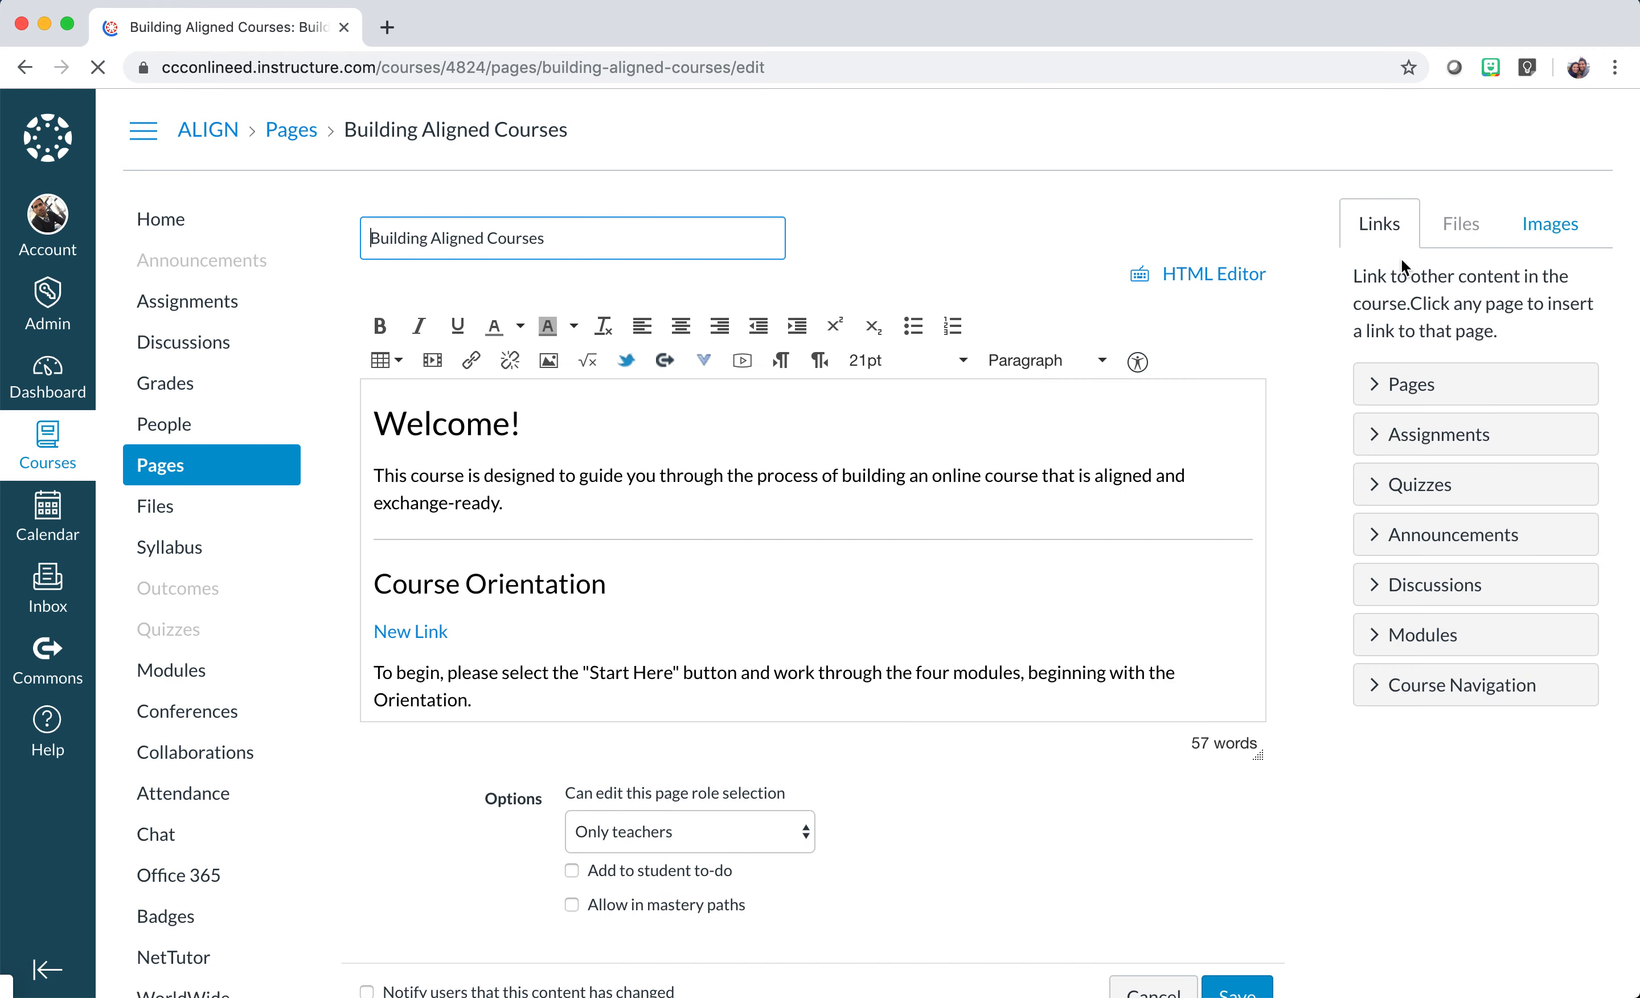
{"action": "scroll", "coordinate": [698, 565], "scroll_direction": "down", "scroll_amount": 5}
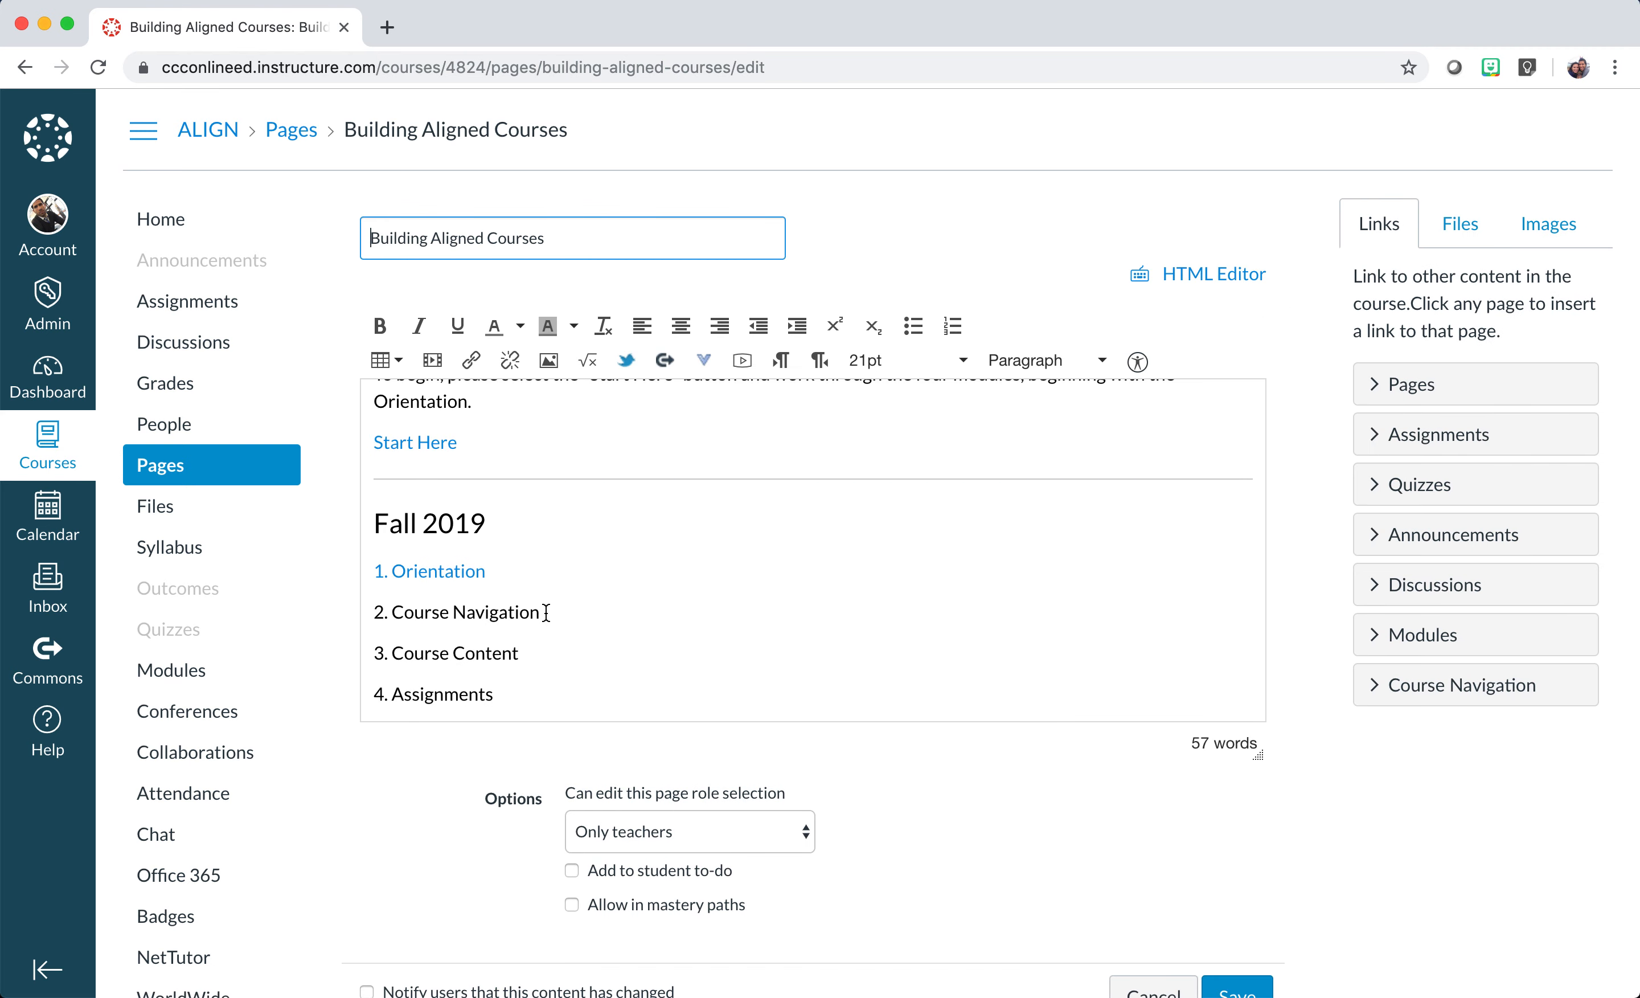
{"action": "left_click_drag", "start_coordinate": [546, 613], "coordinate": [374, 613]}
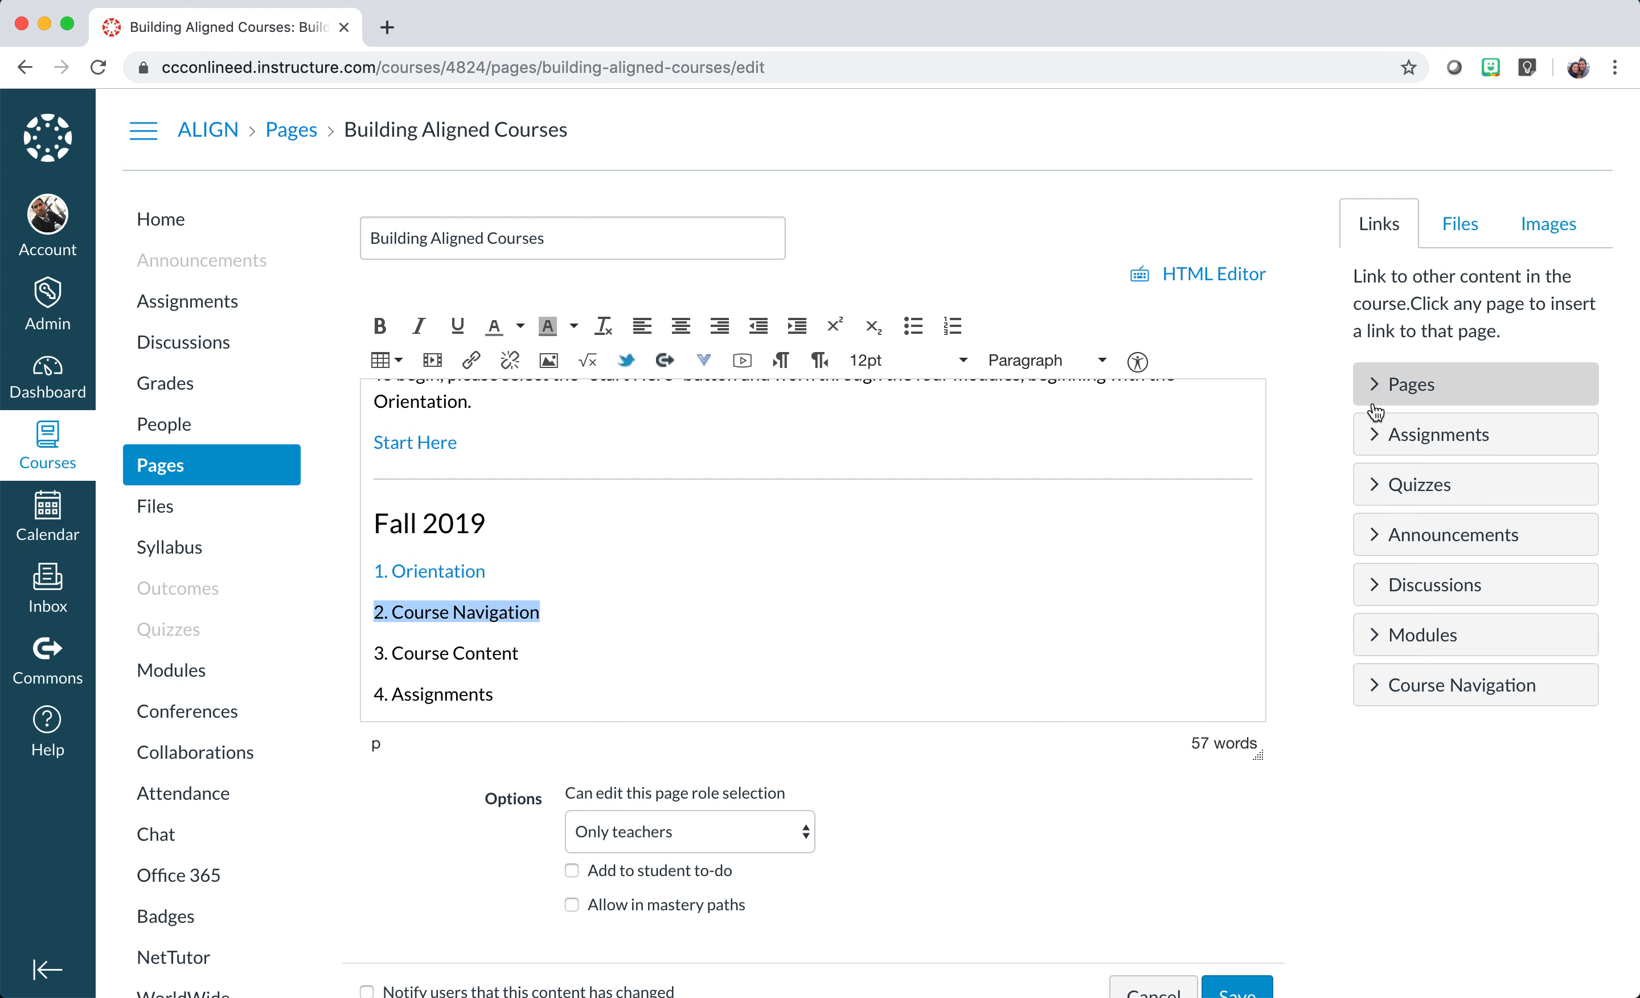
{"action": "left_click", "coordinate": [1370, 637]}
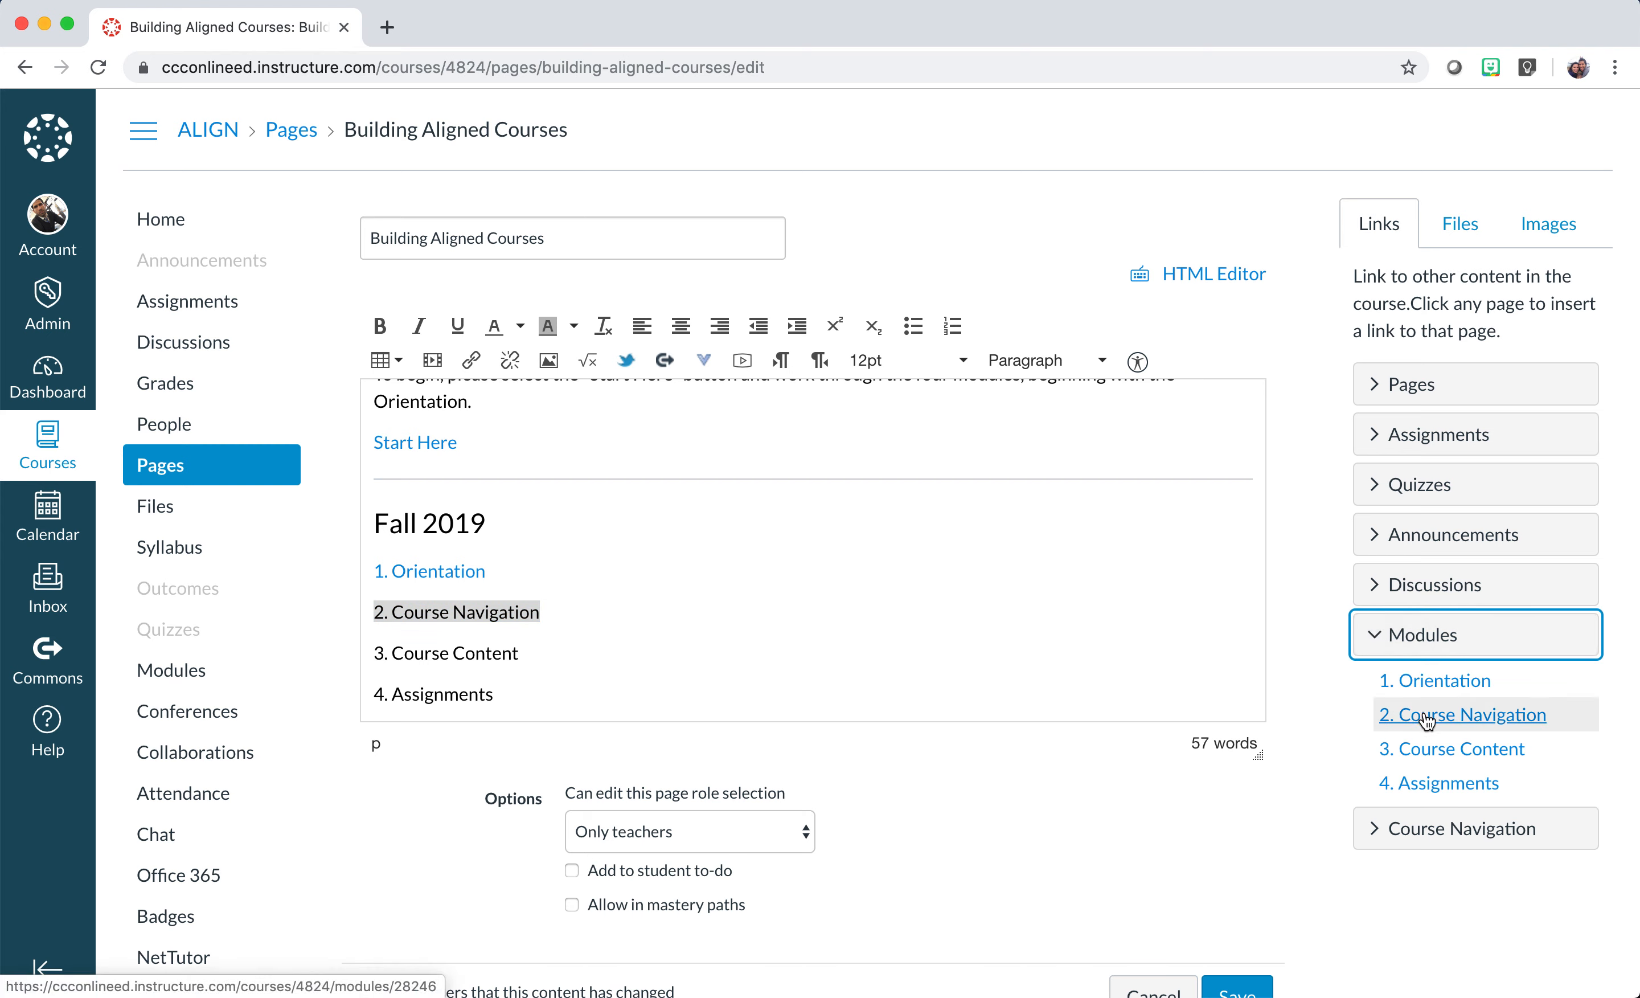
{"action": "left_click", "coordinate": [1426, 718]}
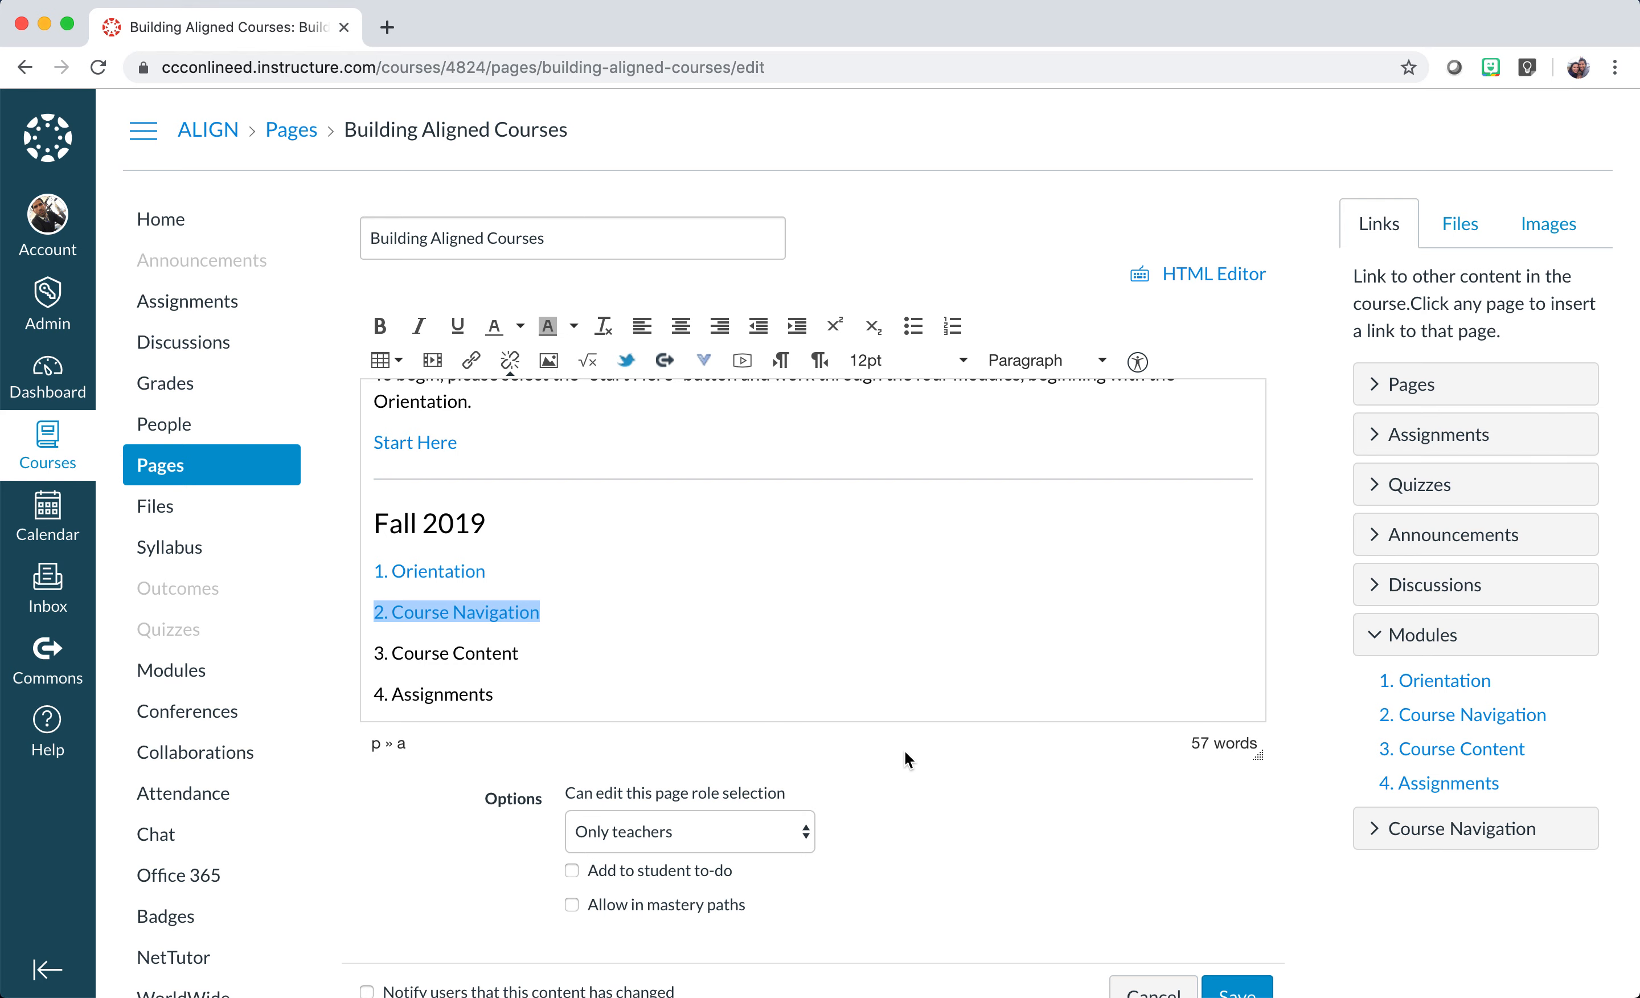
{"action": "scroll", "coordinate": [1270, 883], "scroll_direction": "down", "scroll_amount": 3}
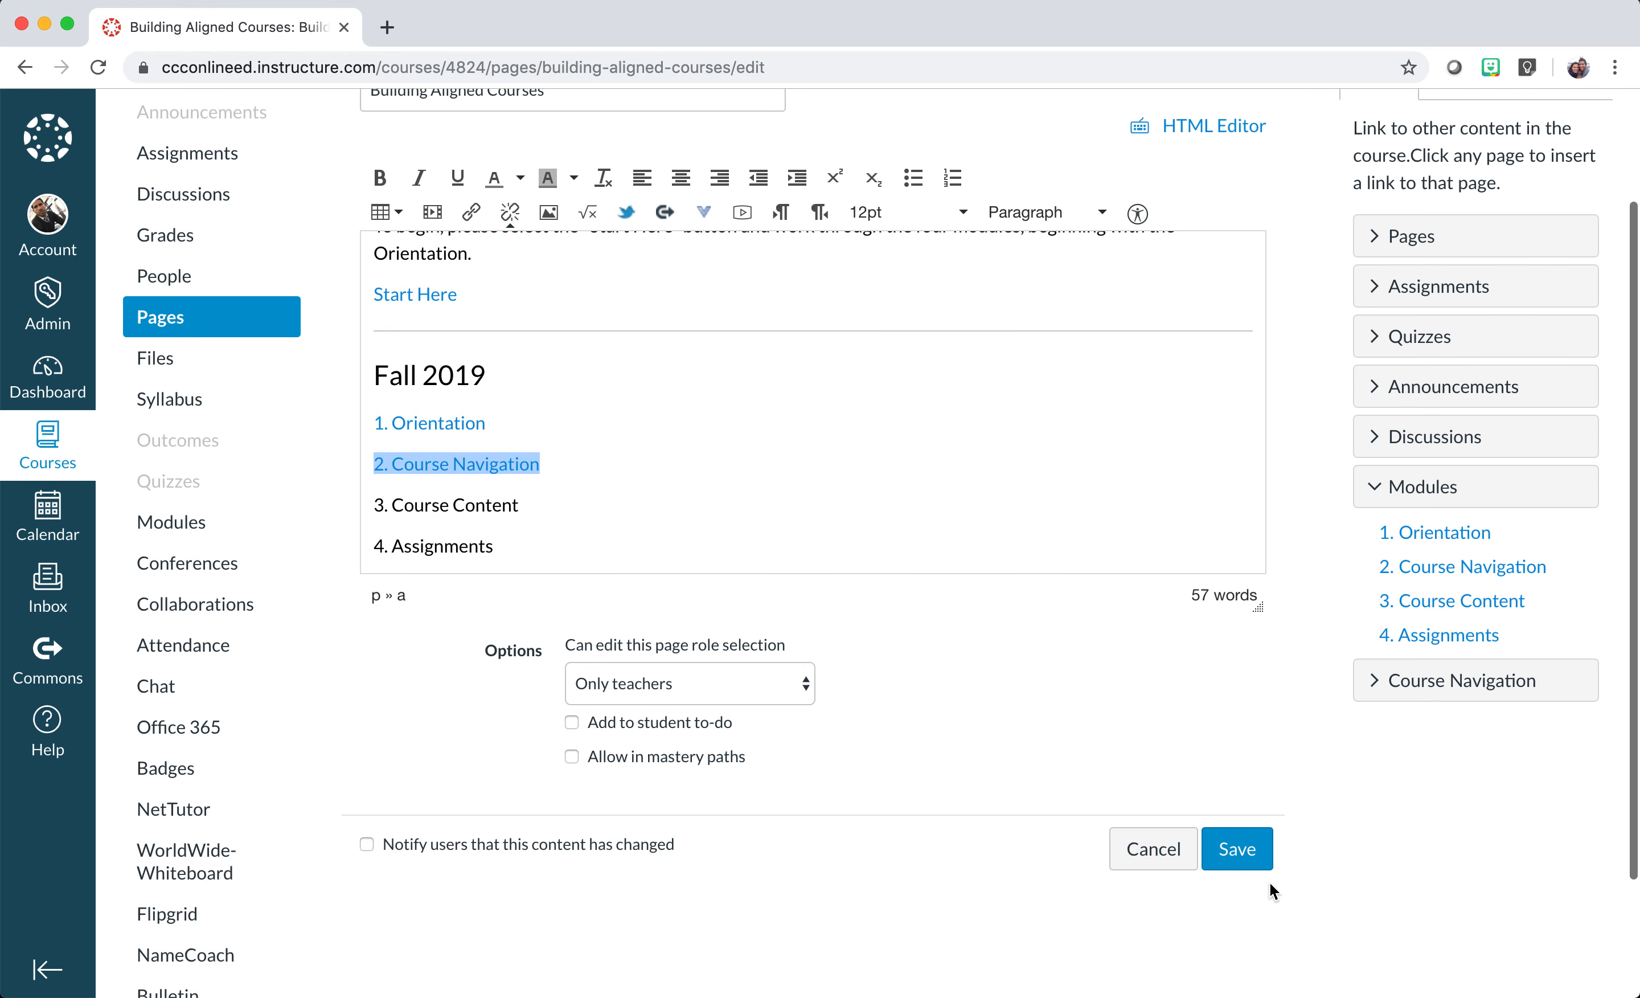
{"action": "left_click", "coordinate": [1233, 853]}
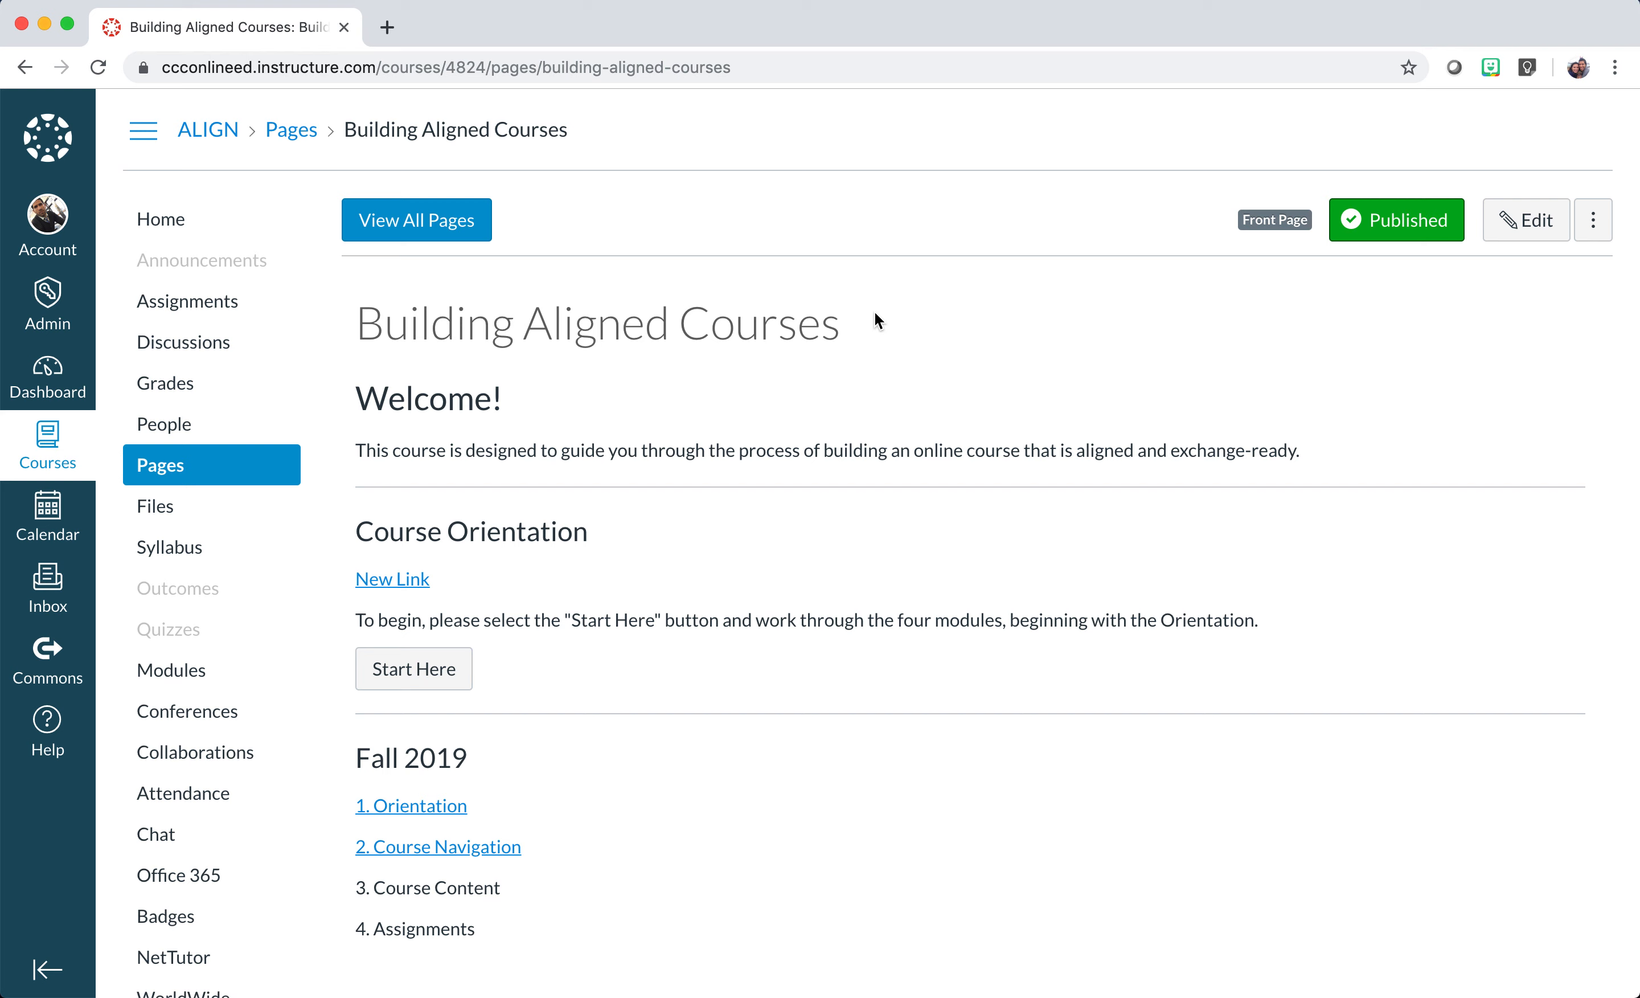
{"action": "left_click", "coordinate": [1524, 223]}
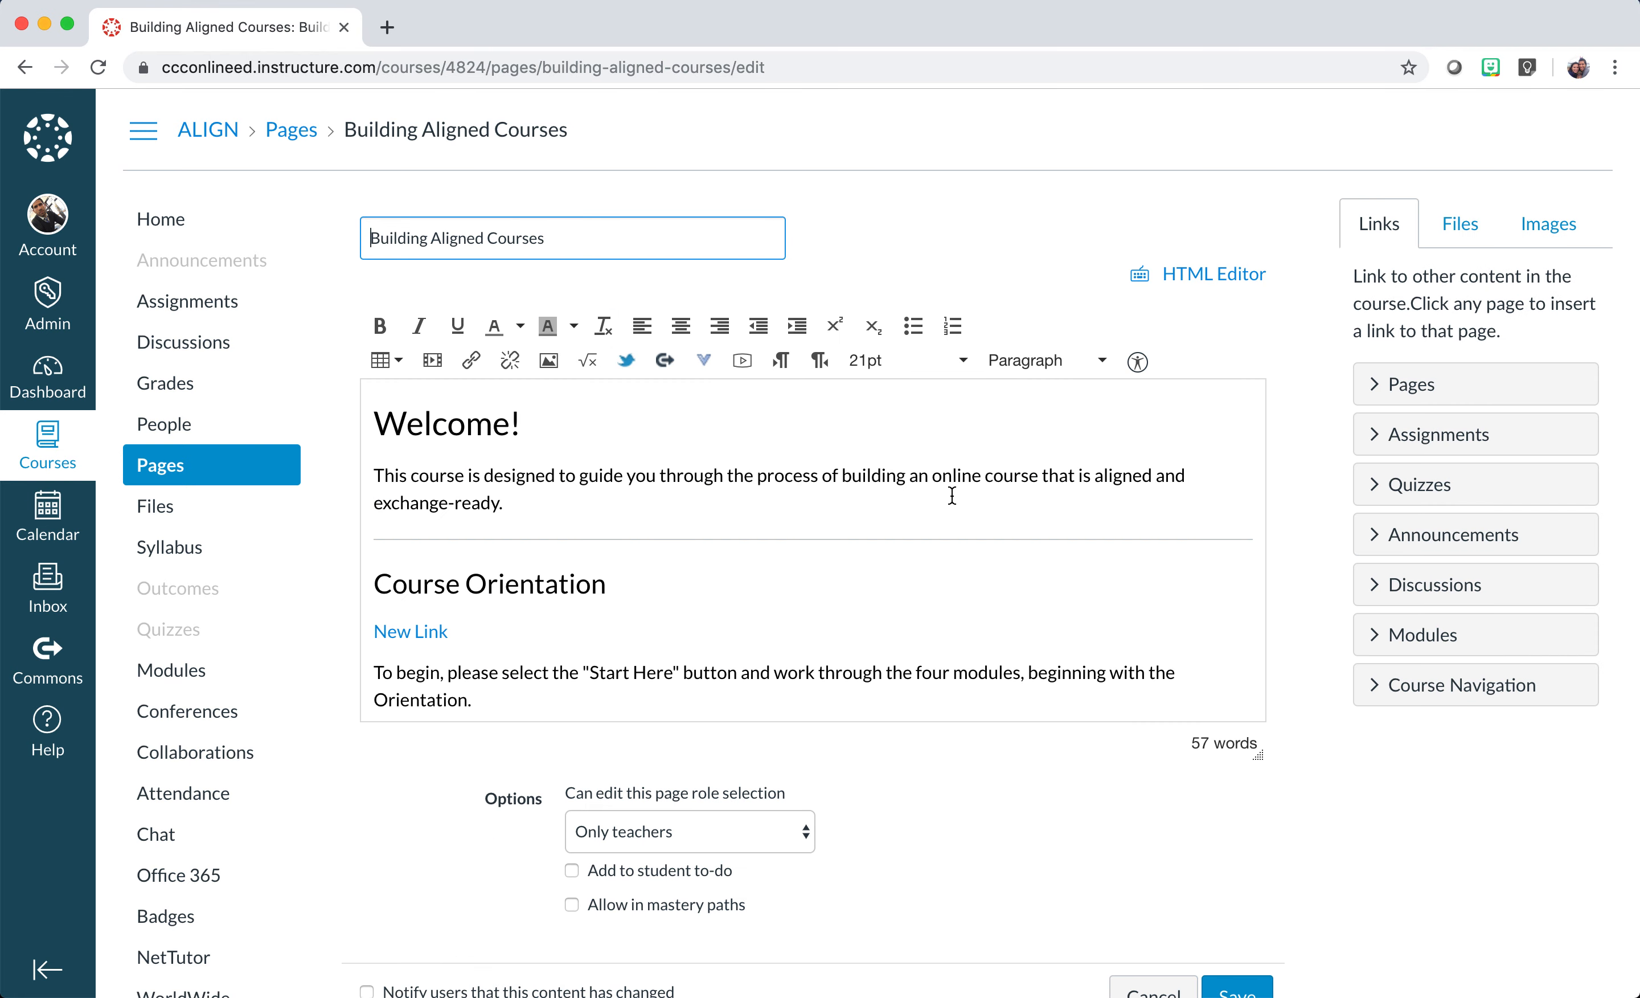
{"action": "scroll", "coordinate": [693, 573], "scroll_direction": "down", "scroll_amount": 5}
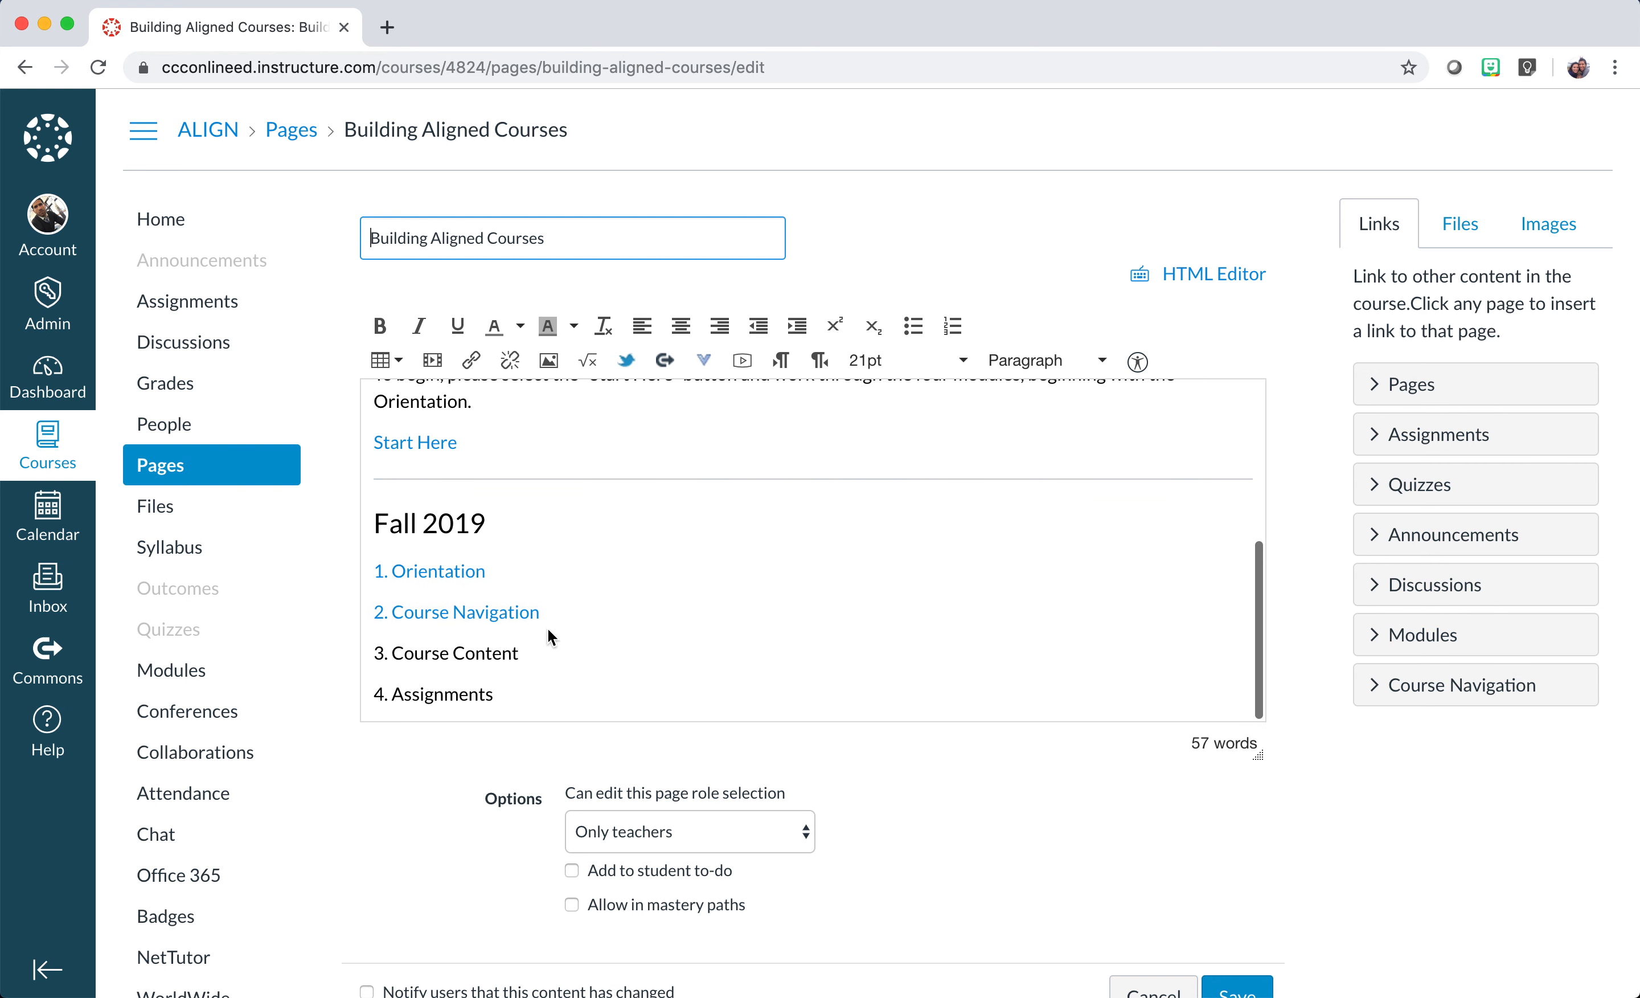
{"action": "left_click", "coordinate": [507, 654]}
{"action": "left_click_drag", "start_coordinate": [508, 654], "coordinate": [374, 658]}
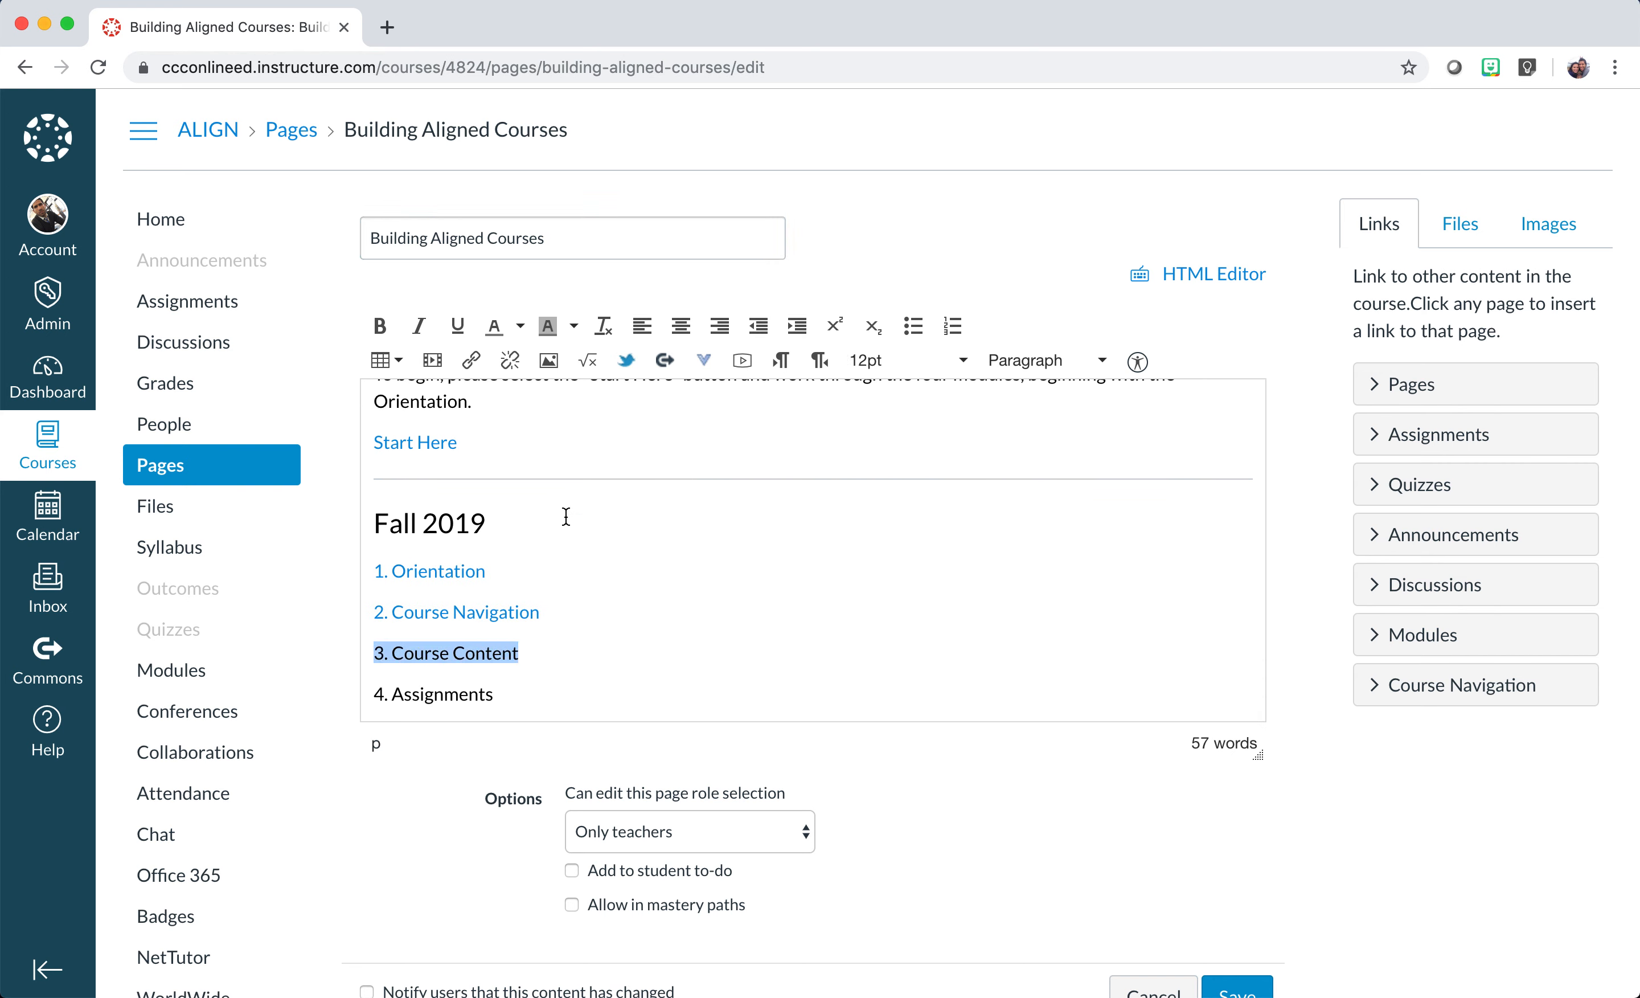
{"action": "left_click", "coordinate": [474, 367]}
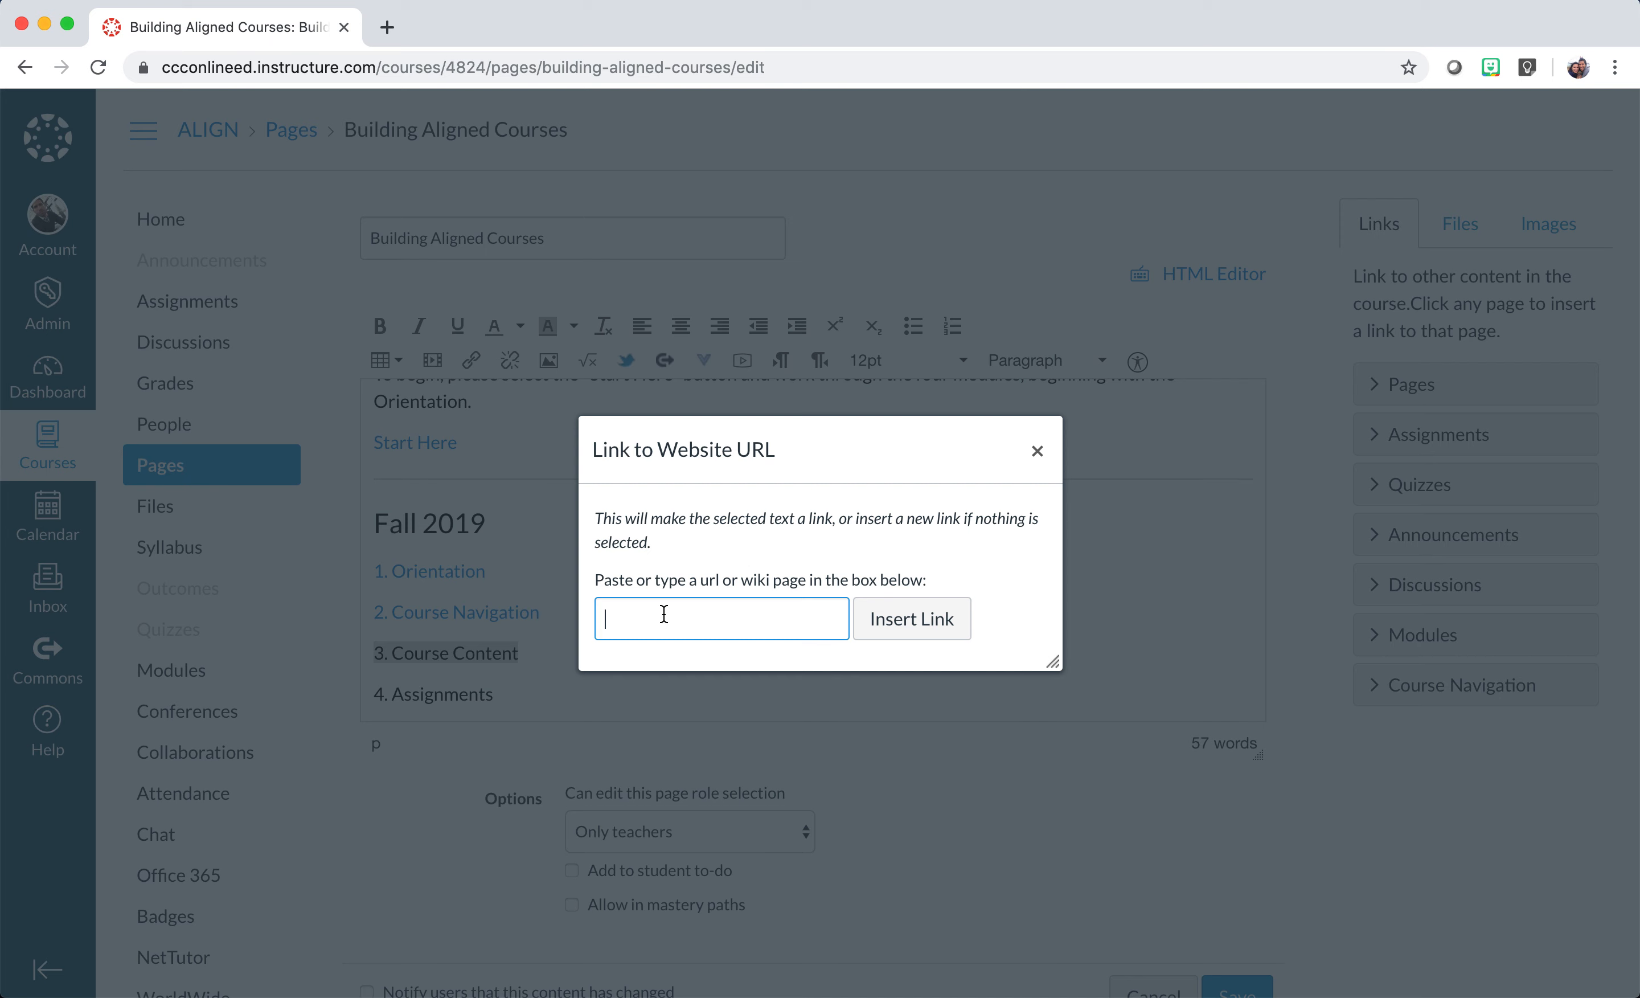
{"action": "type", "text": "www."}
{"action": "type", "text": "f"}
{"action": "type", "text": "youtu"}
{"action": "type", "text": "be.com"}
{"action": "left_click", "coordinate": [929, 620]}
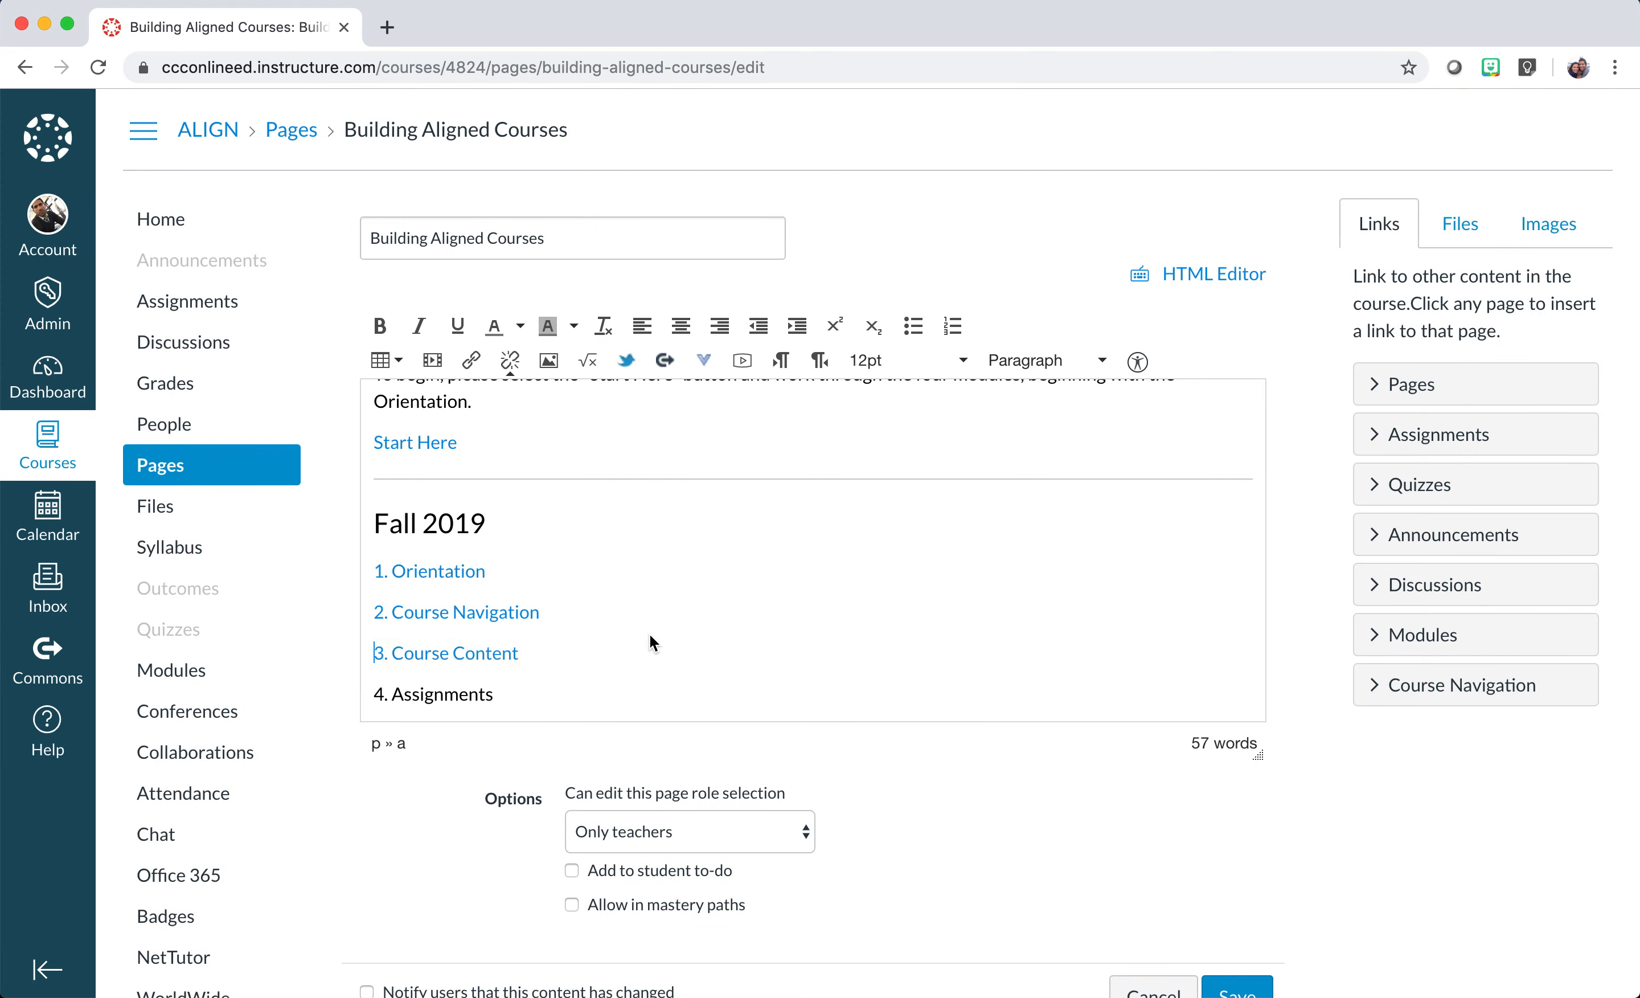
{"action": "left_click", "coordinate": [1235, 991]}
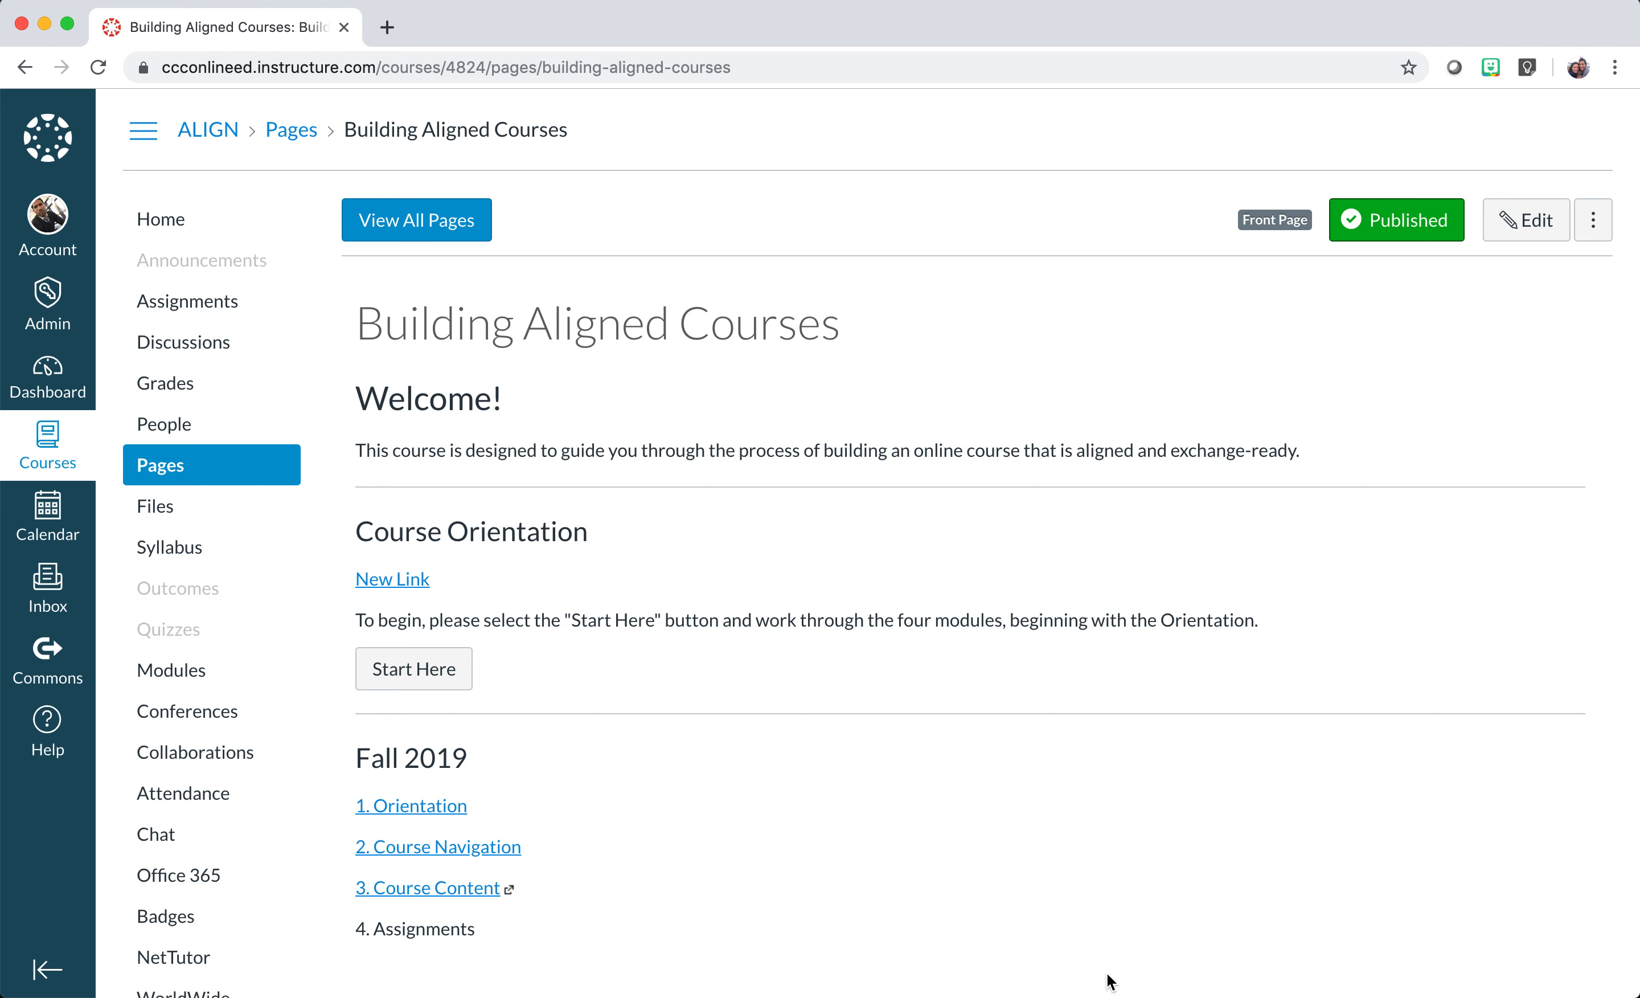
{"action": "scroll", "coordinate": [838, 946], "scroll_direction": "down", "scroll_amount": 5}
{"action": "left_click", "coordinate": [468, 719]}
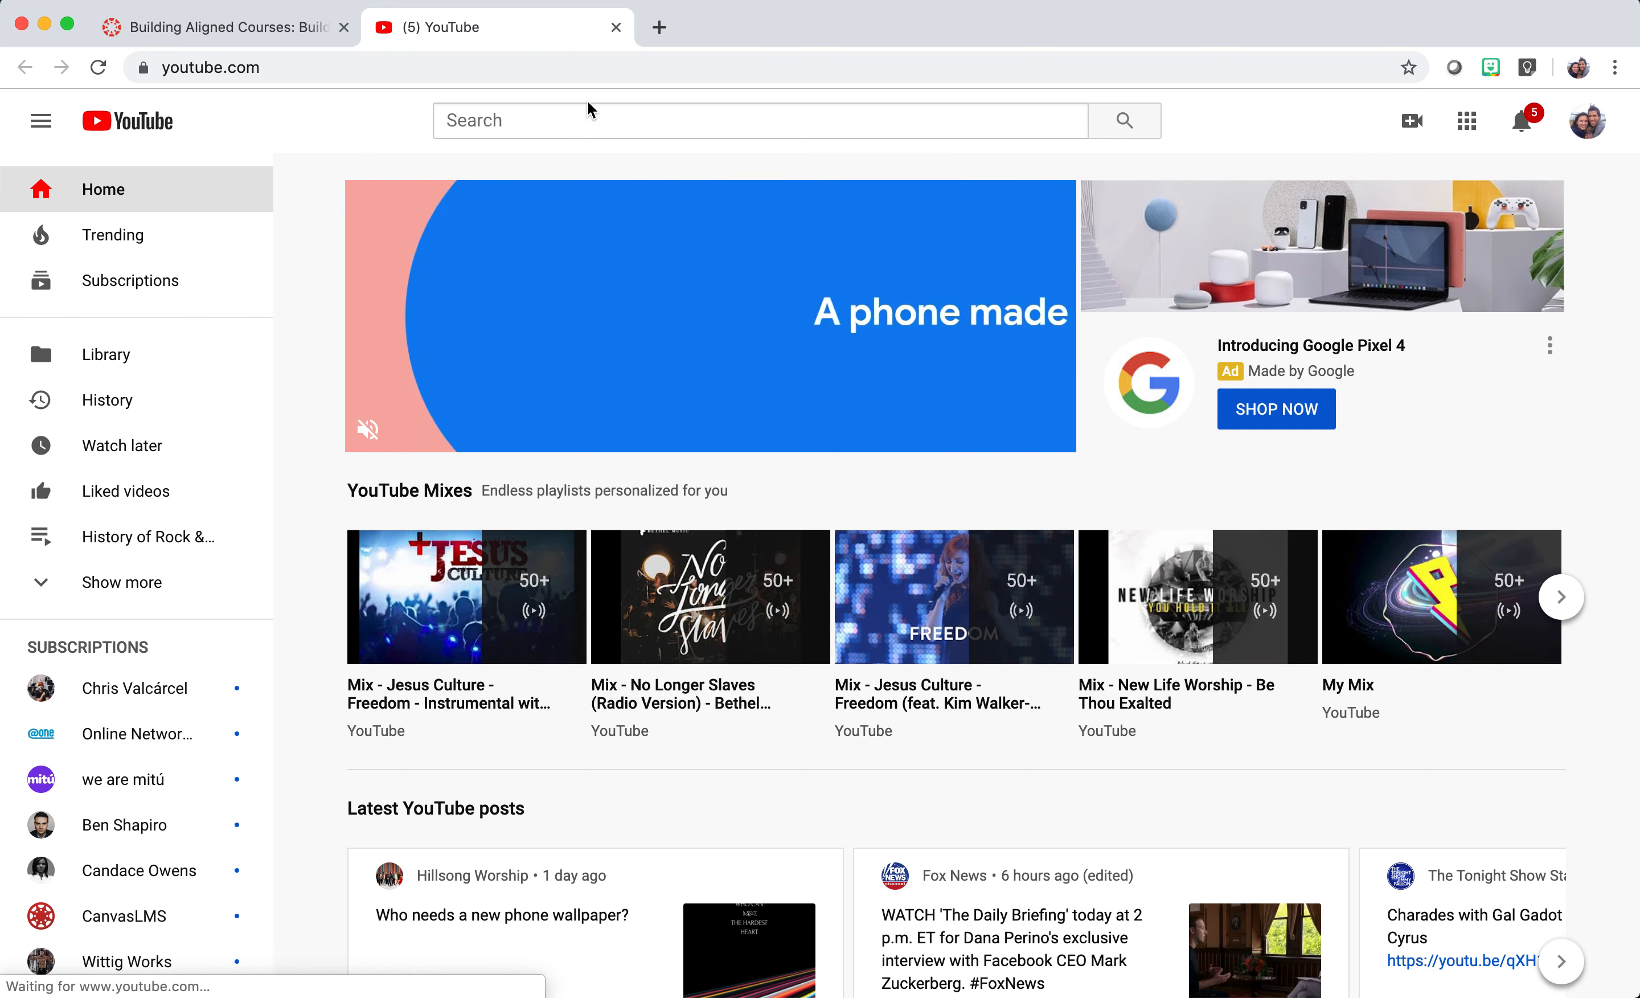
{"action": "left_click", "coordinate": [616, 27]}
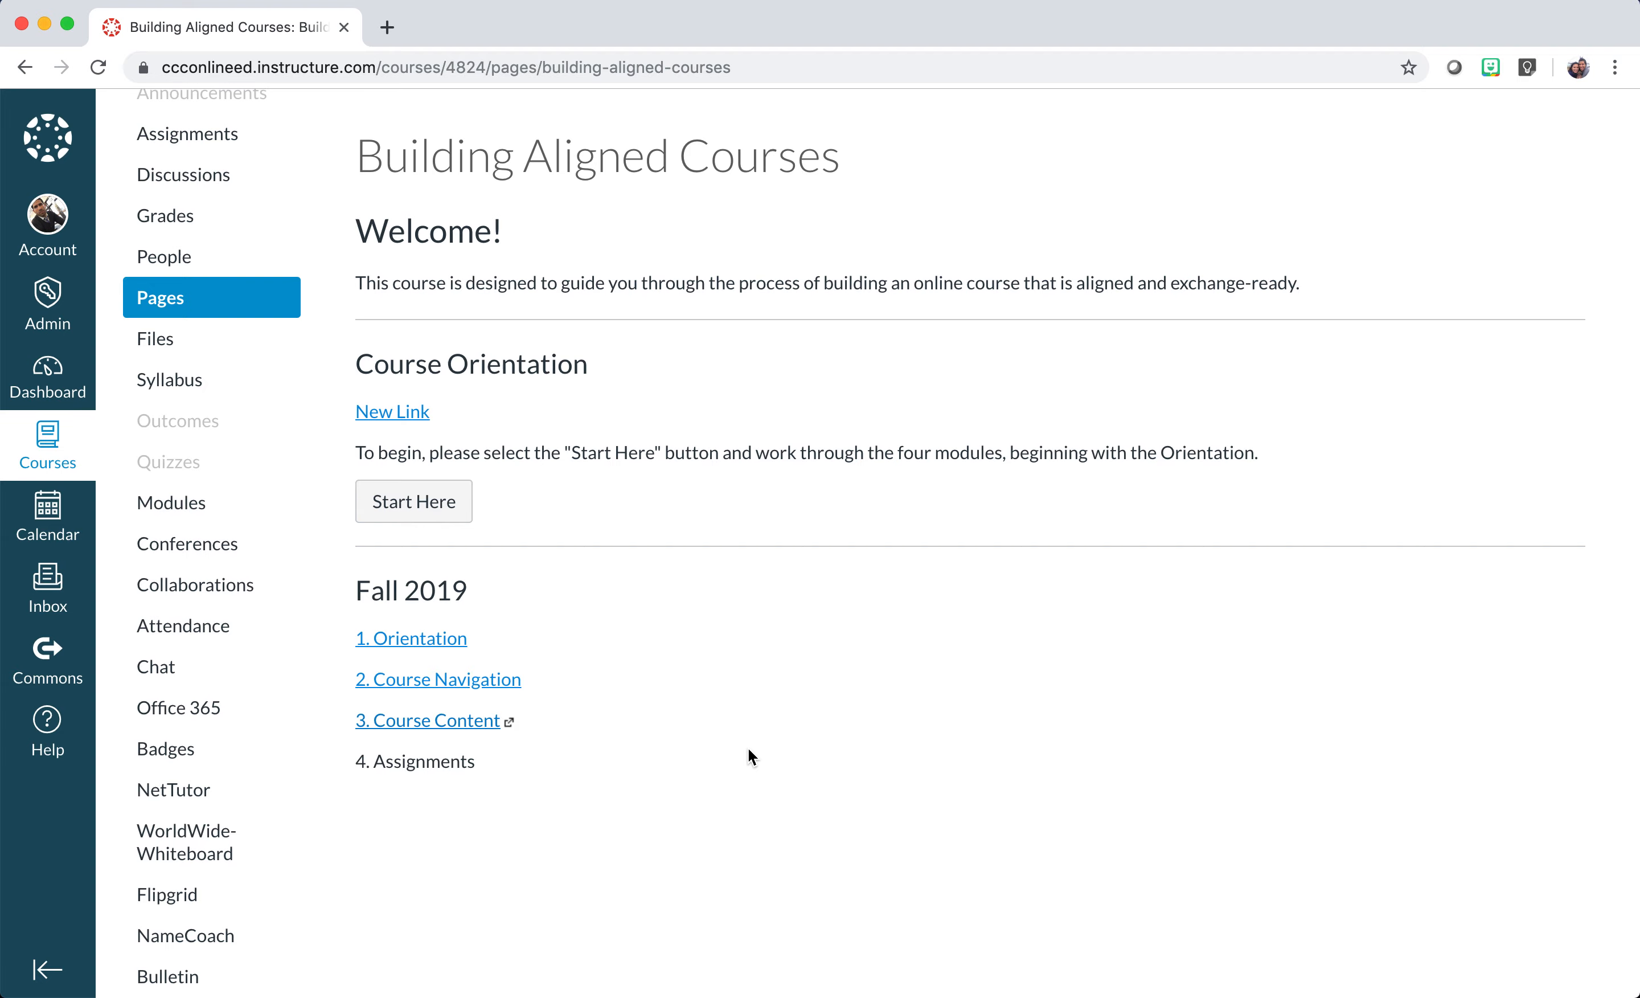
{"action": "scroll", "coordinate": [749, 749], "scroll_direction": "up", "scroll_amount": 3}
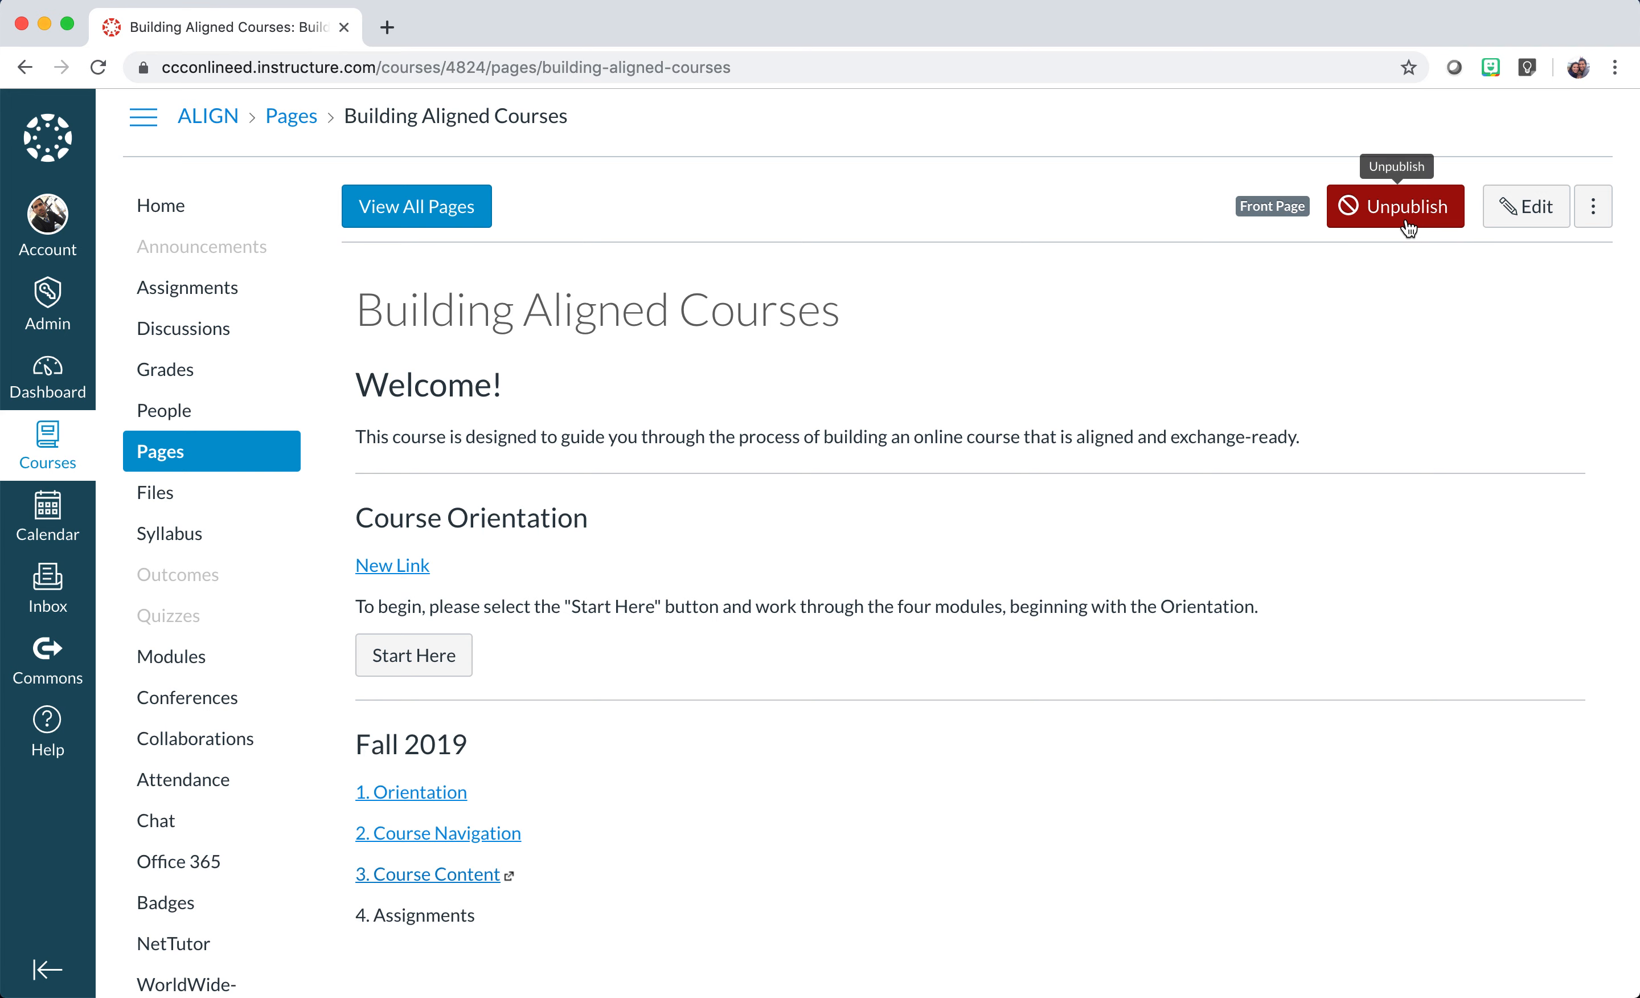
Edit the home page in the HTML Editor, enlarging the source area to show all markup.
{"action": "left_click", "coordinate": [1528, 208]}
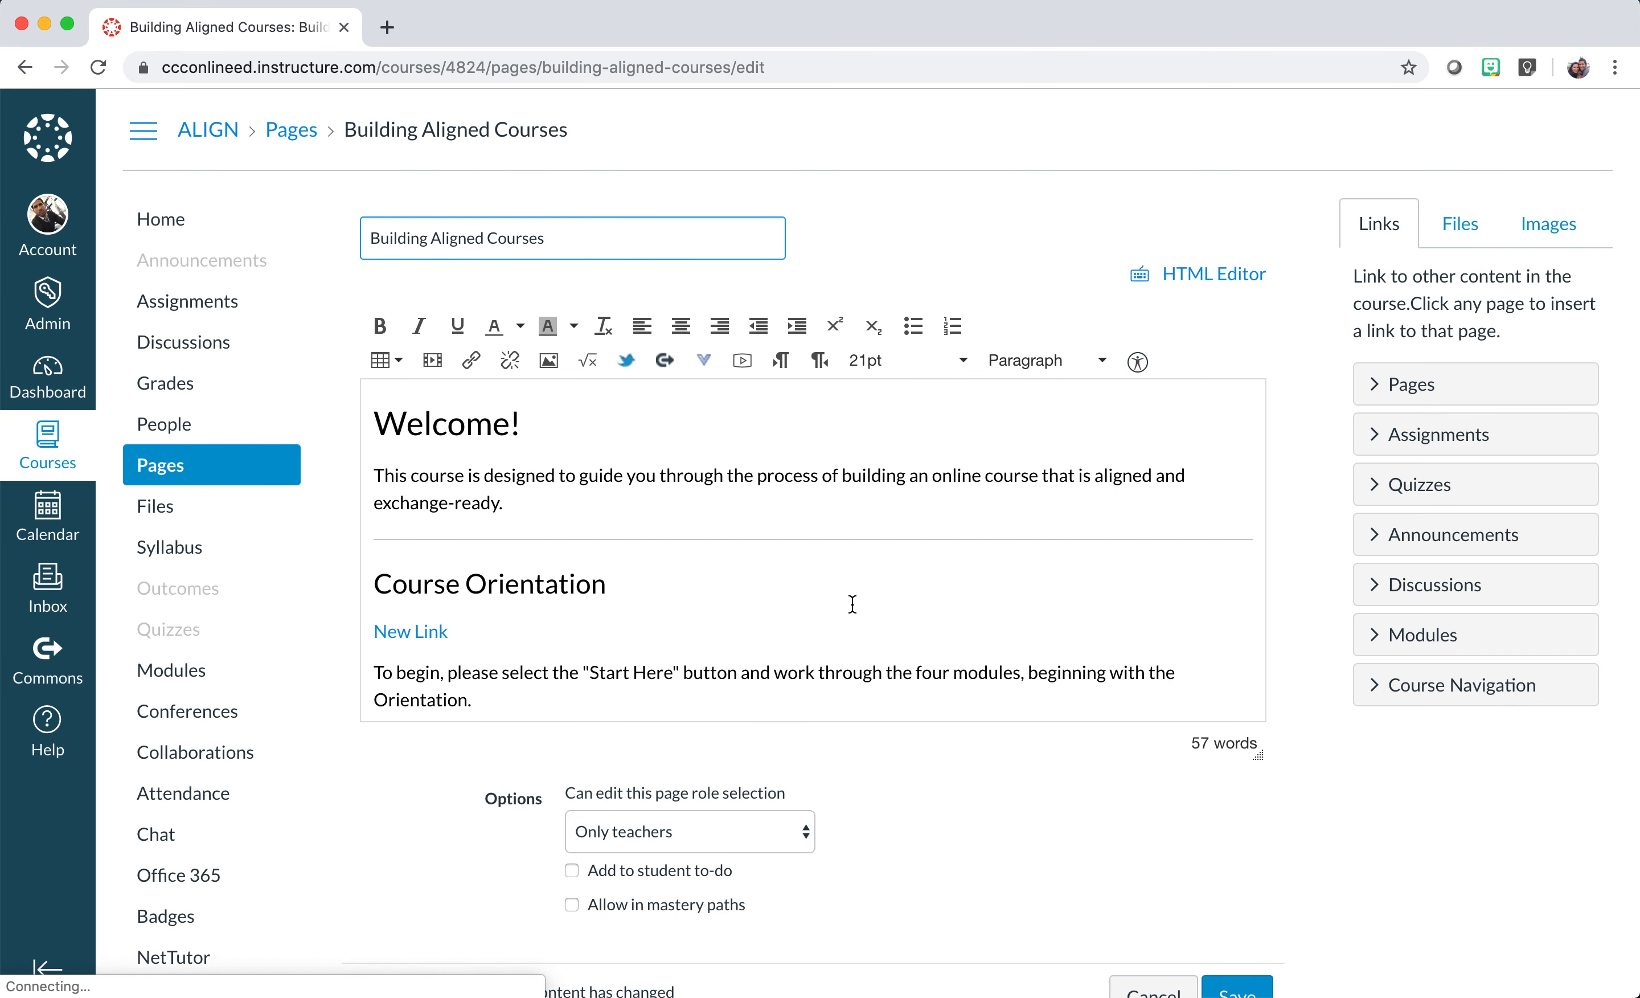
{"action": "scroll", "coordinate": [813, 640], "scroll_direction": "down", "scroll_amount": 4}
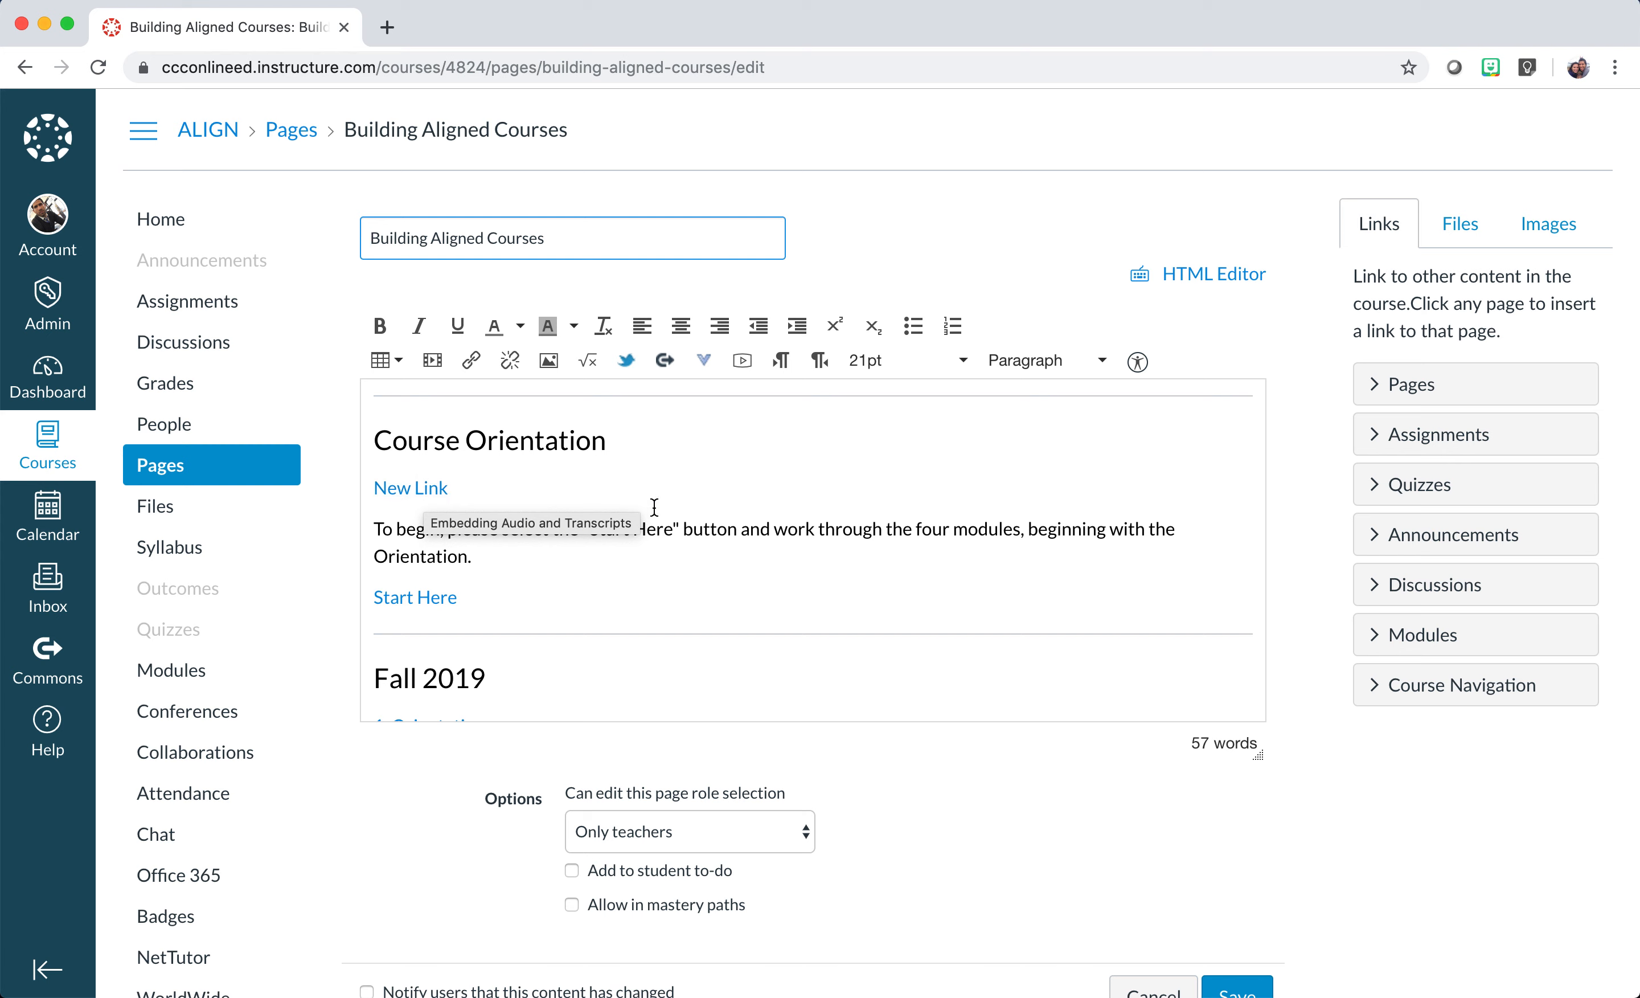
{"action": "left_click", "coordinate": [1220, 283]}
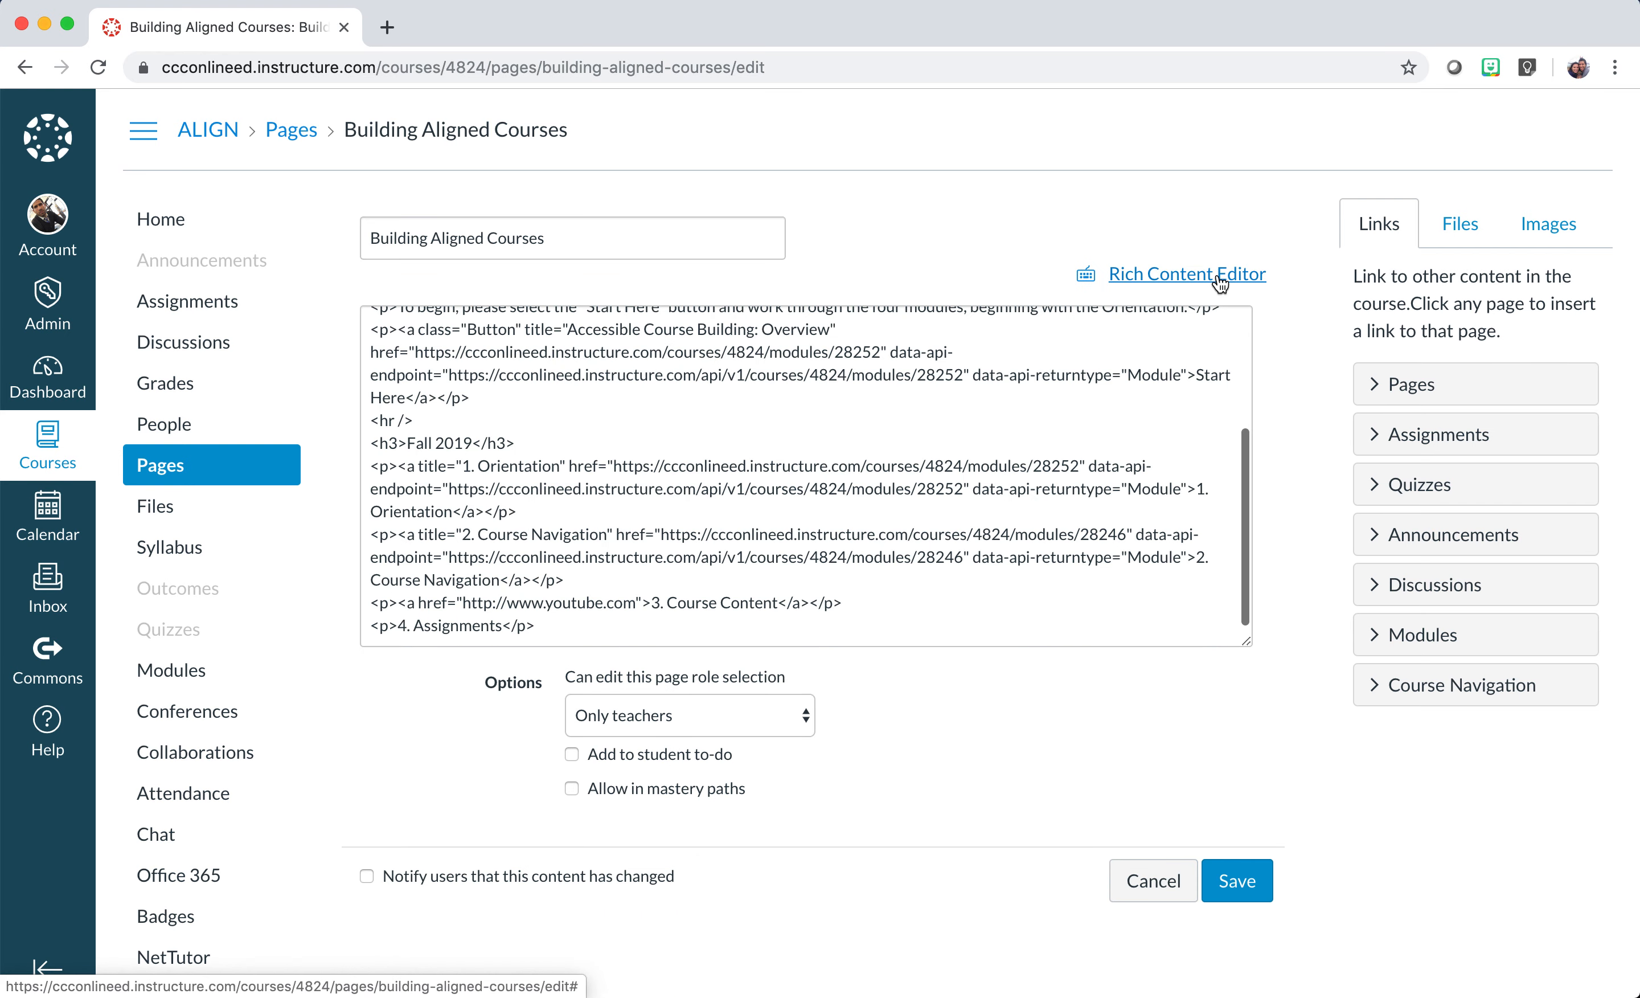
{"action": "left_click_drag", "start_coordinate": [1241, 642], "coordinate": [1262, 867]}
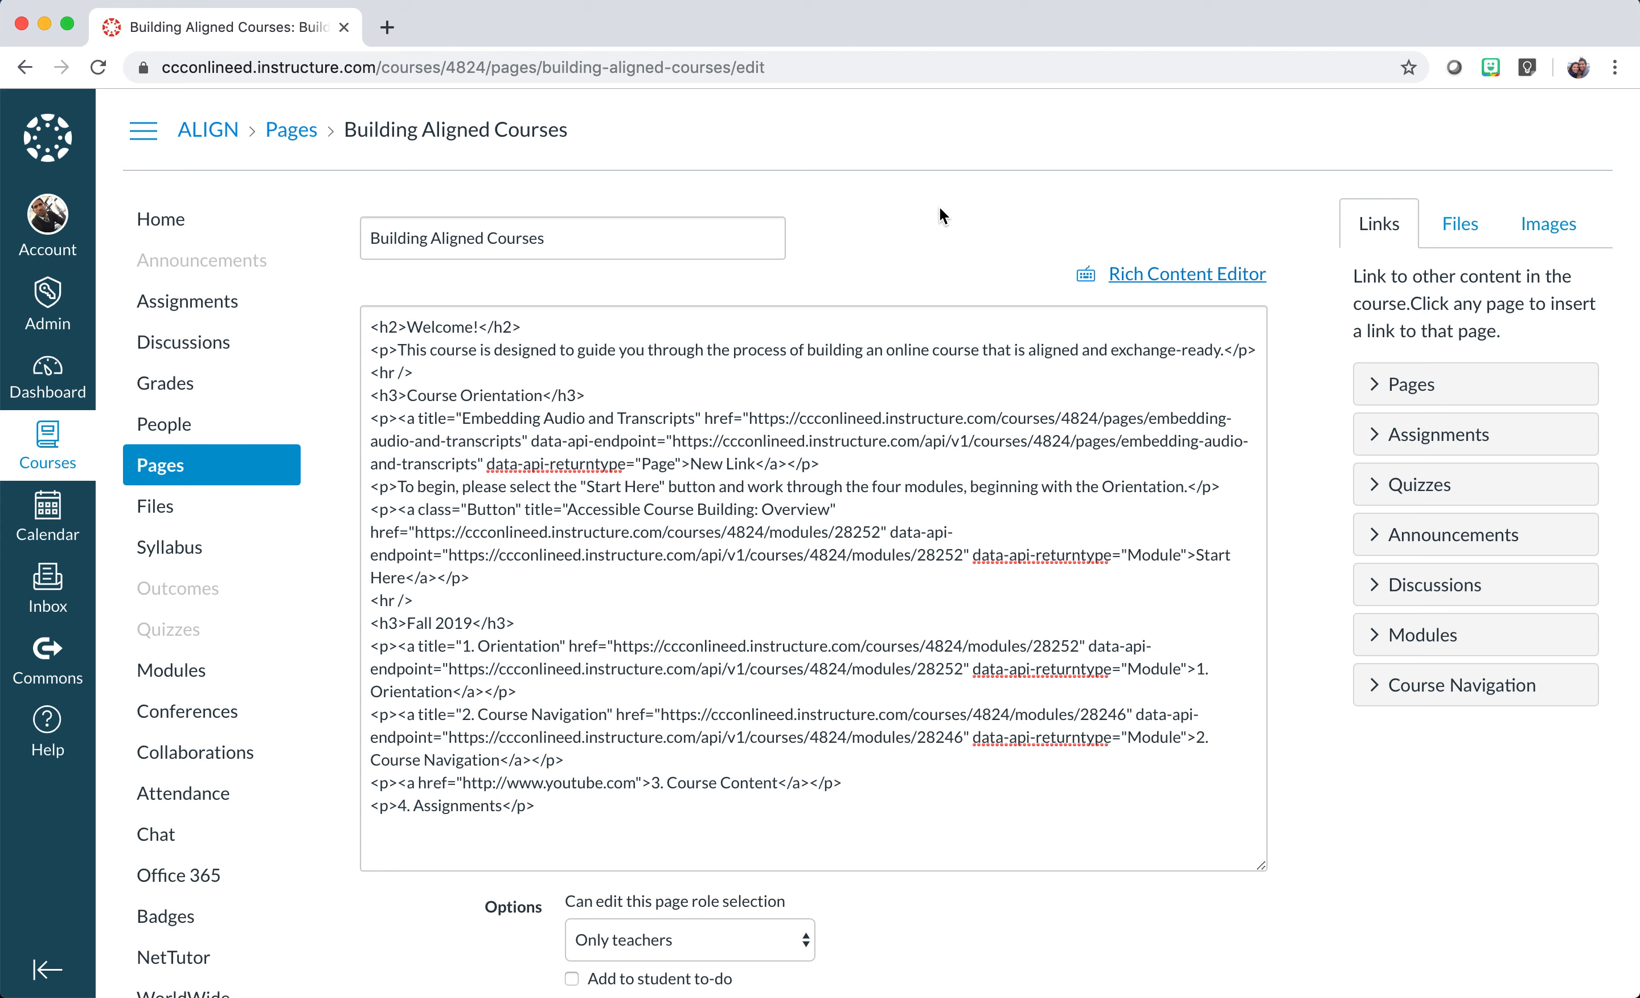
Find the New Link markup, add class="Button" to its anchor, and save the page.
{"action": "key", "text": "super+f"}
{"action": "type", "text": "new link"}
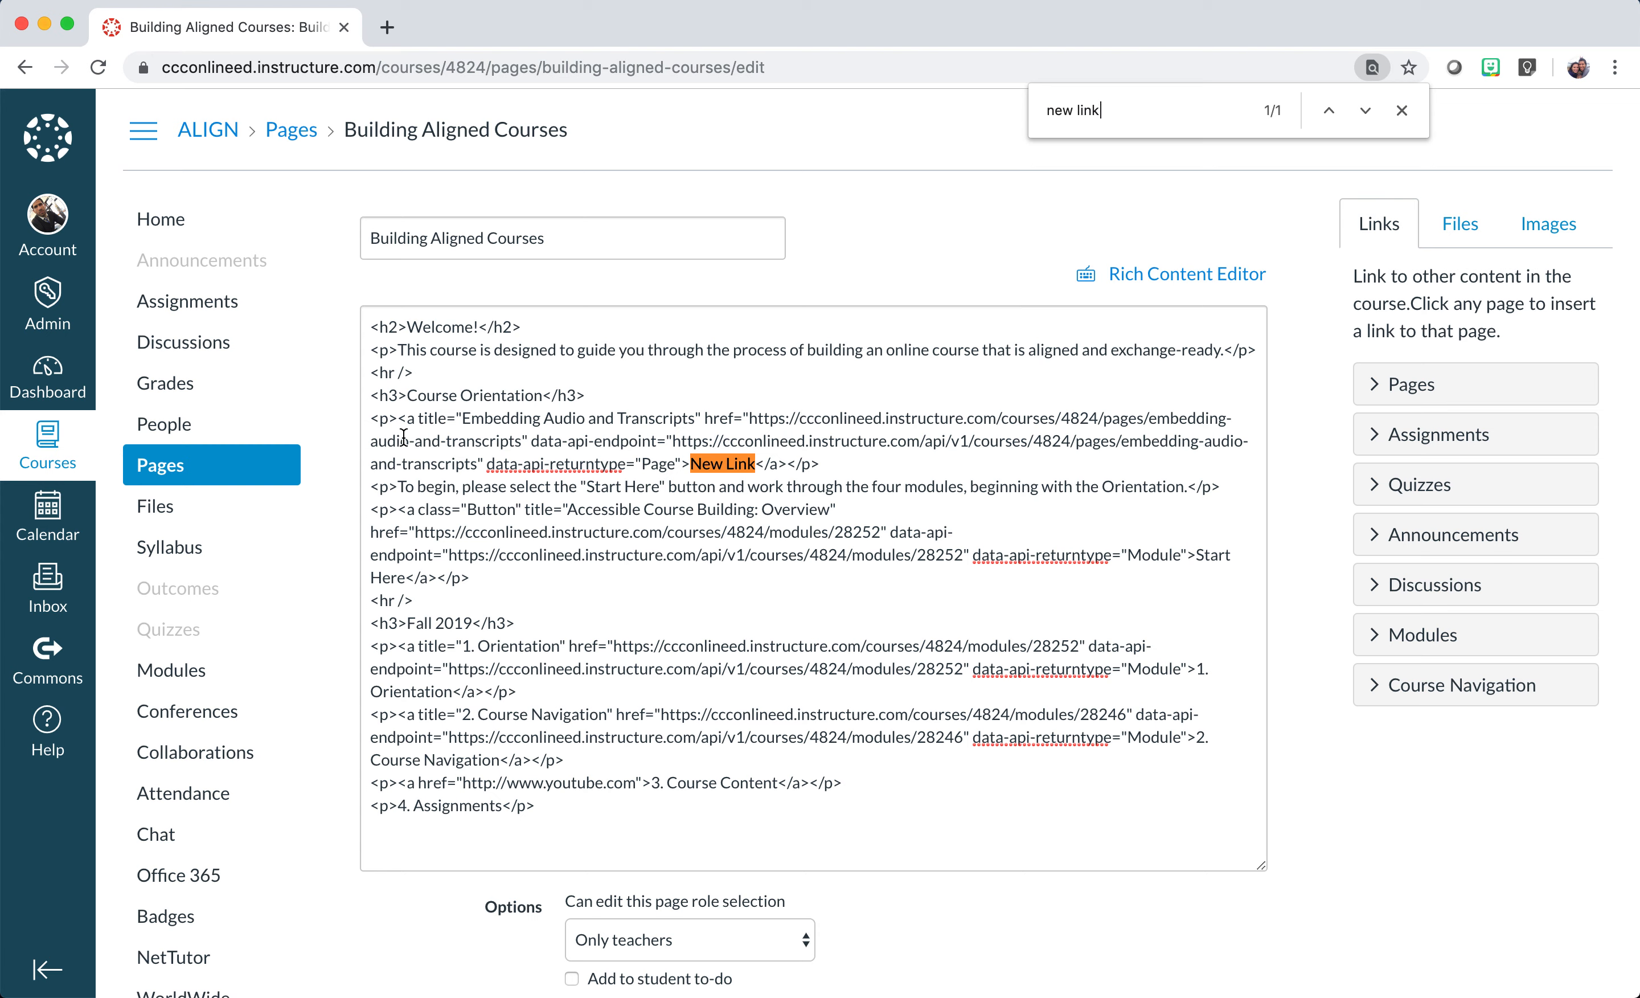
{"action": "left_click_drag", "start_coordinate": [370, 420], "coordinate": [826, 470]}
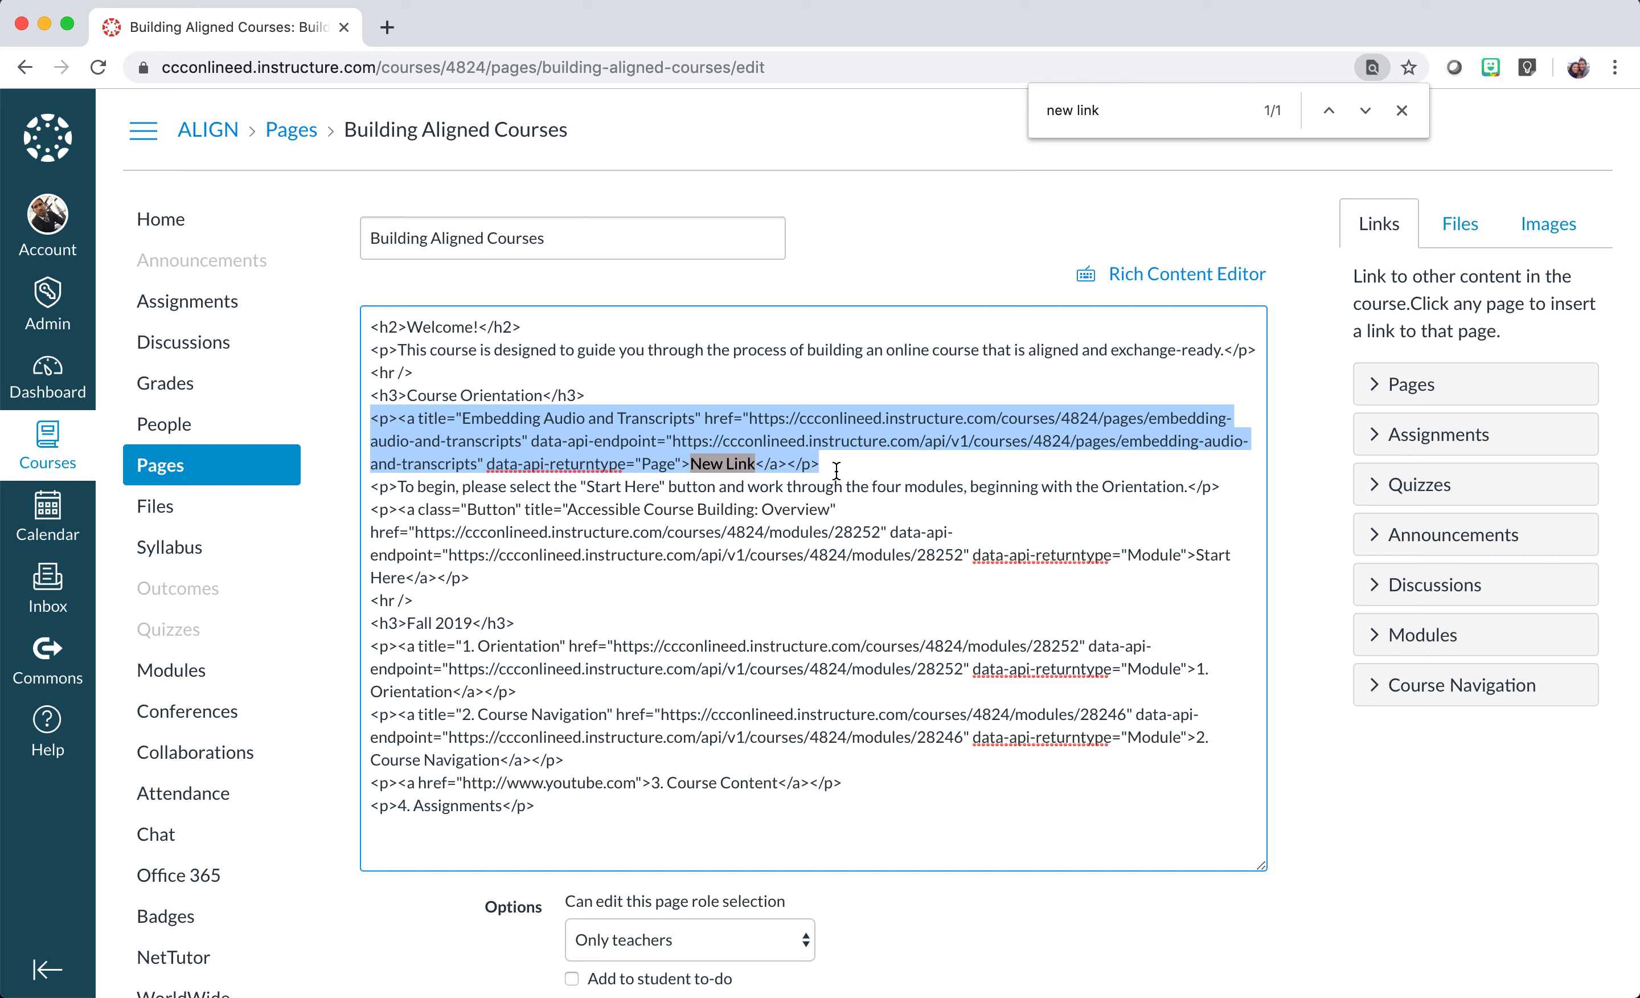
{"action": "left_click", "coordinate": [399, 418]}
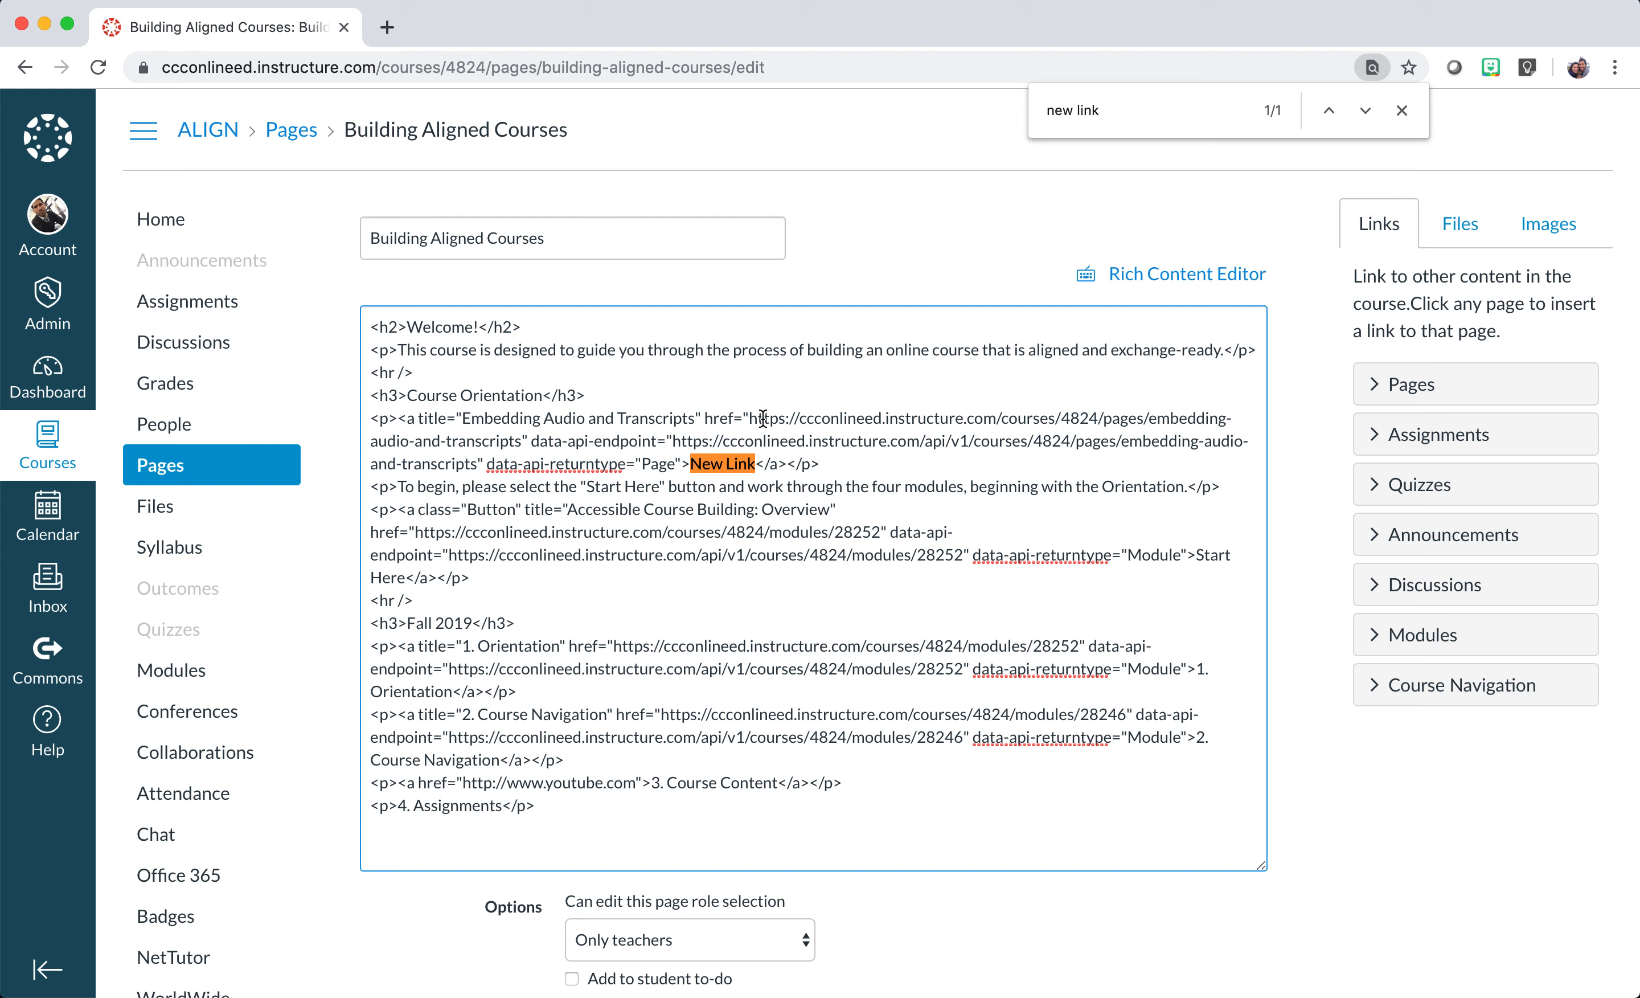
{"action": "left_click_drag", "start_coordinate": [757, 418], "coordinate": [1200, 421]}
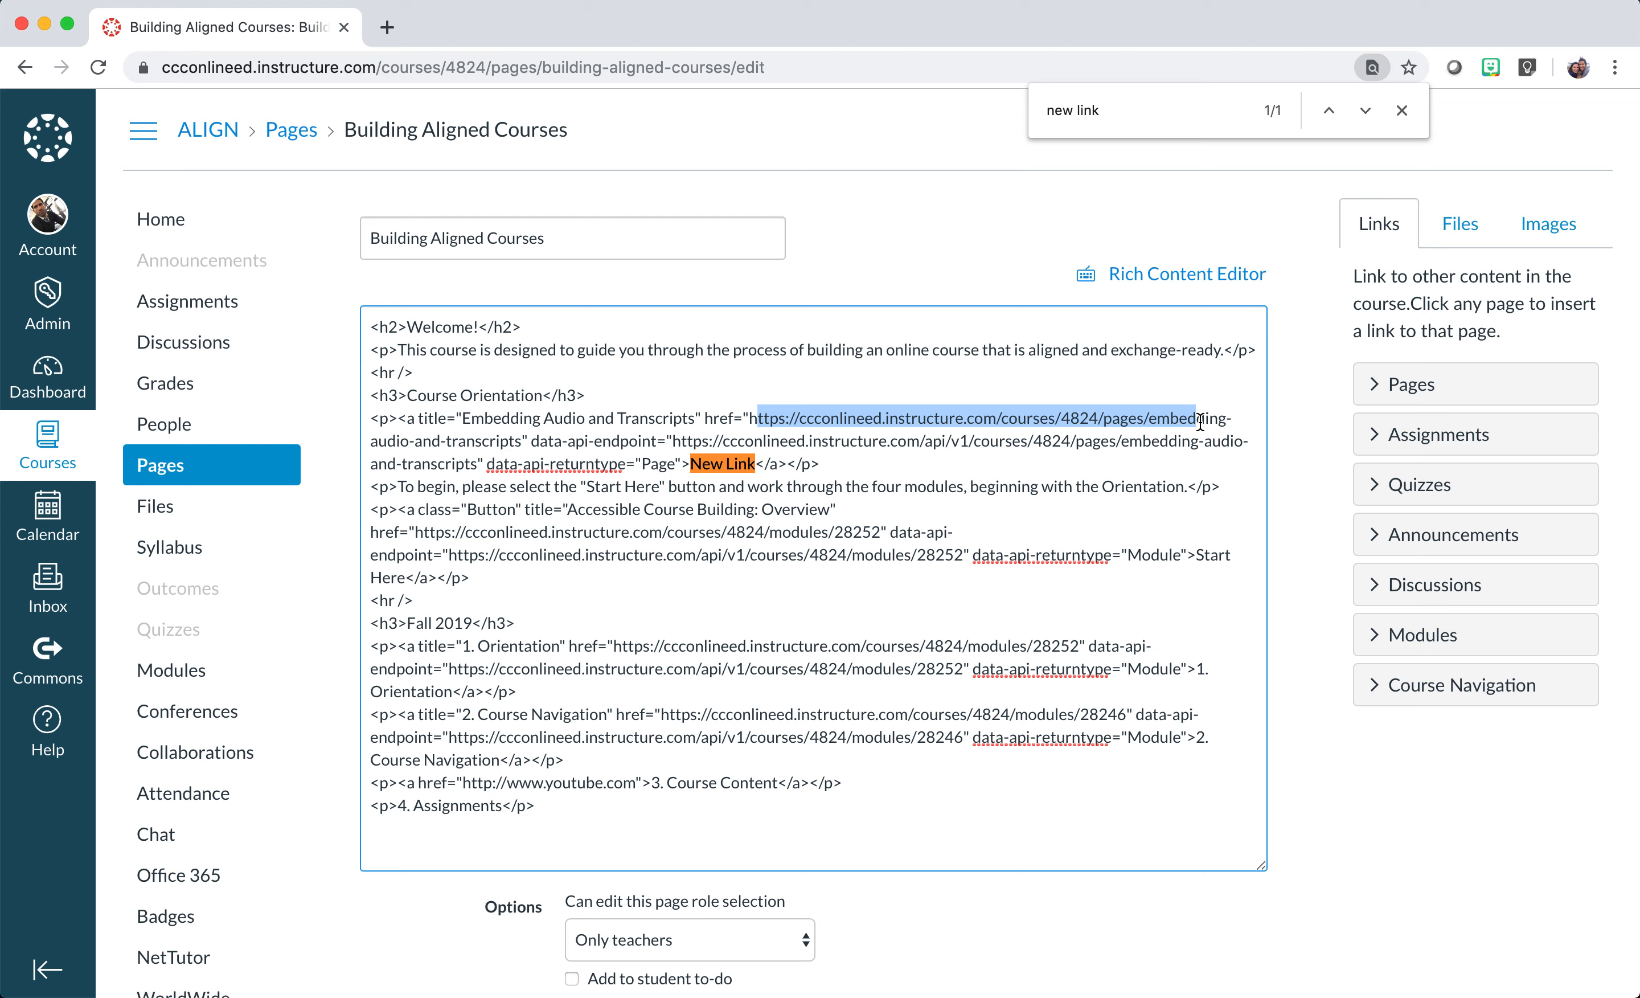
{"action": "left_click", "coordinate": [414, 420]}
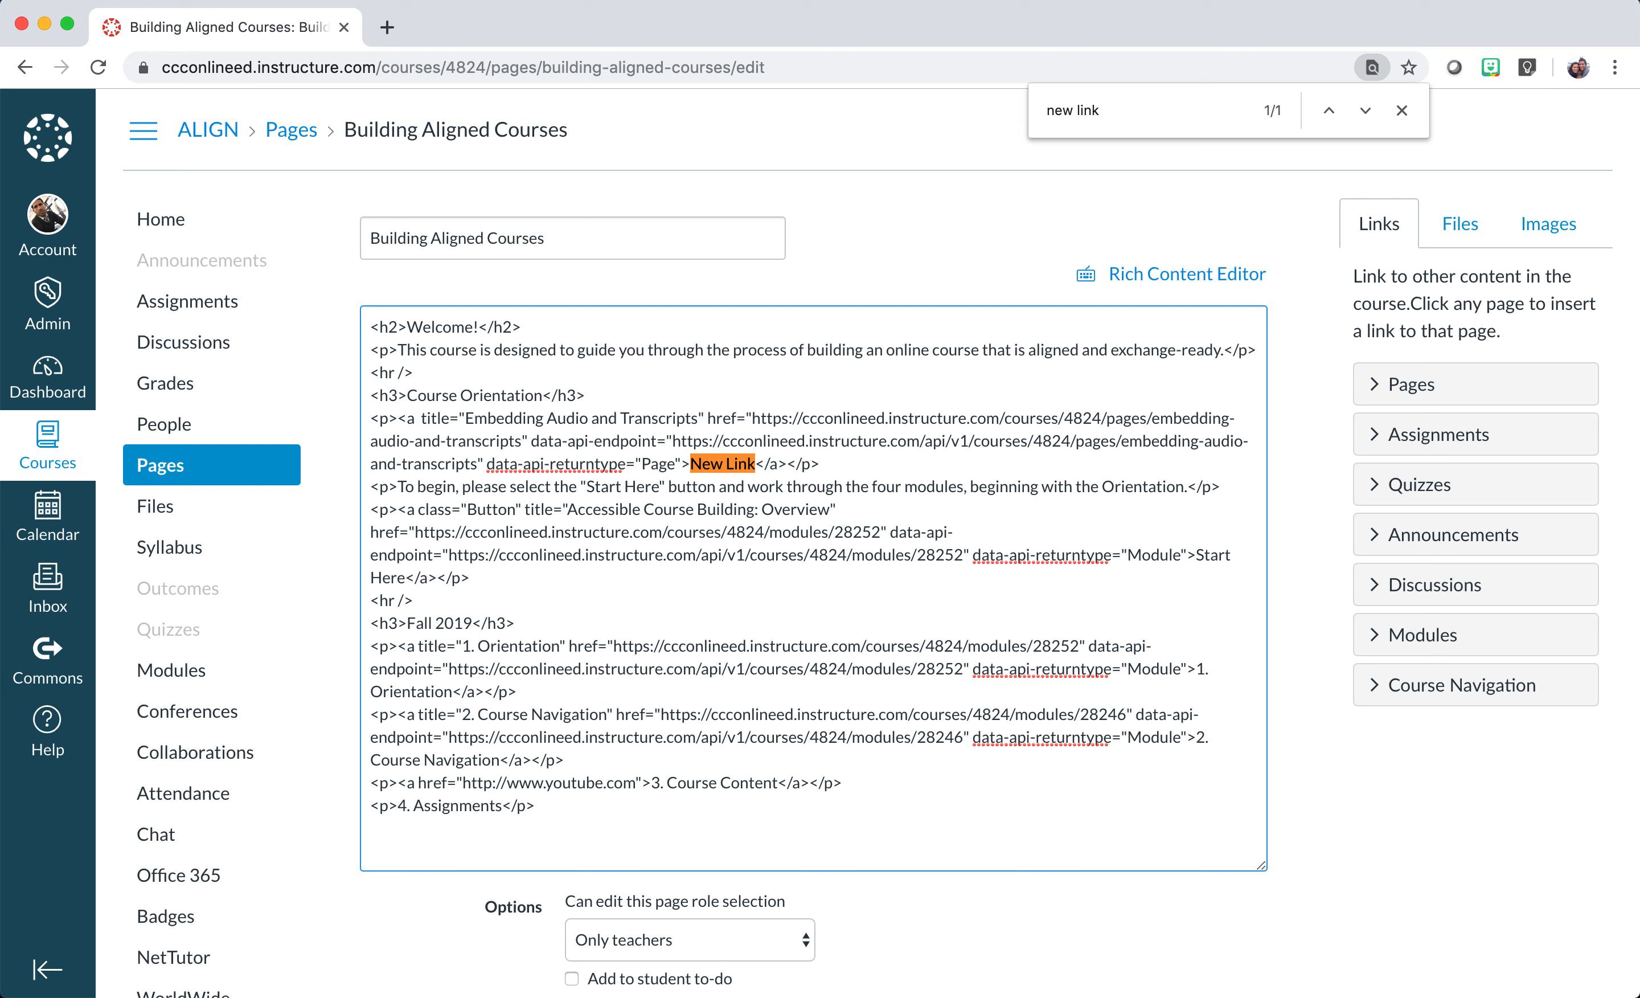
{"action": "type", "text": "class"}
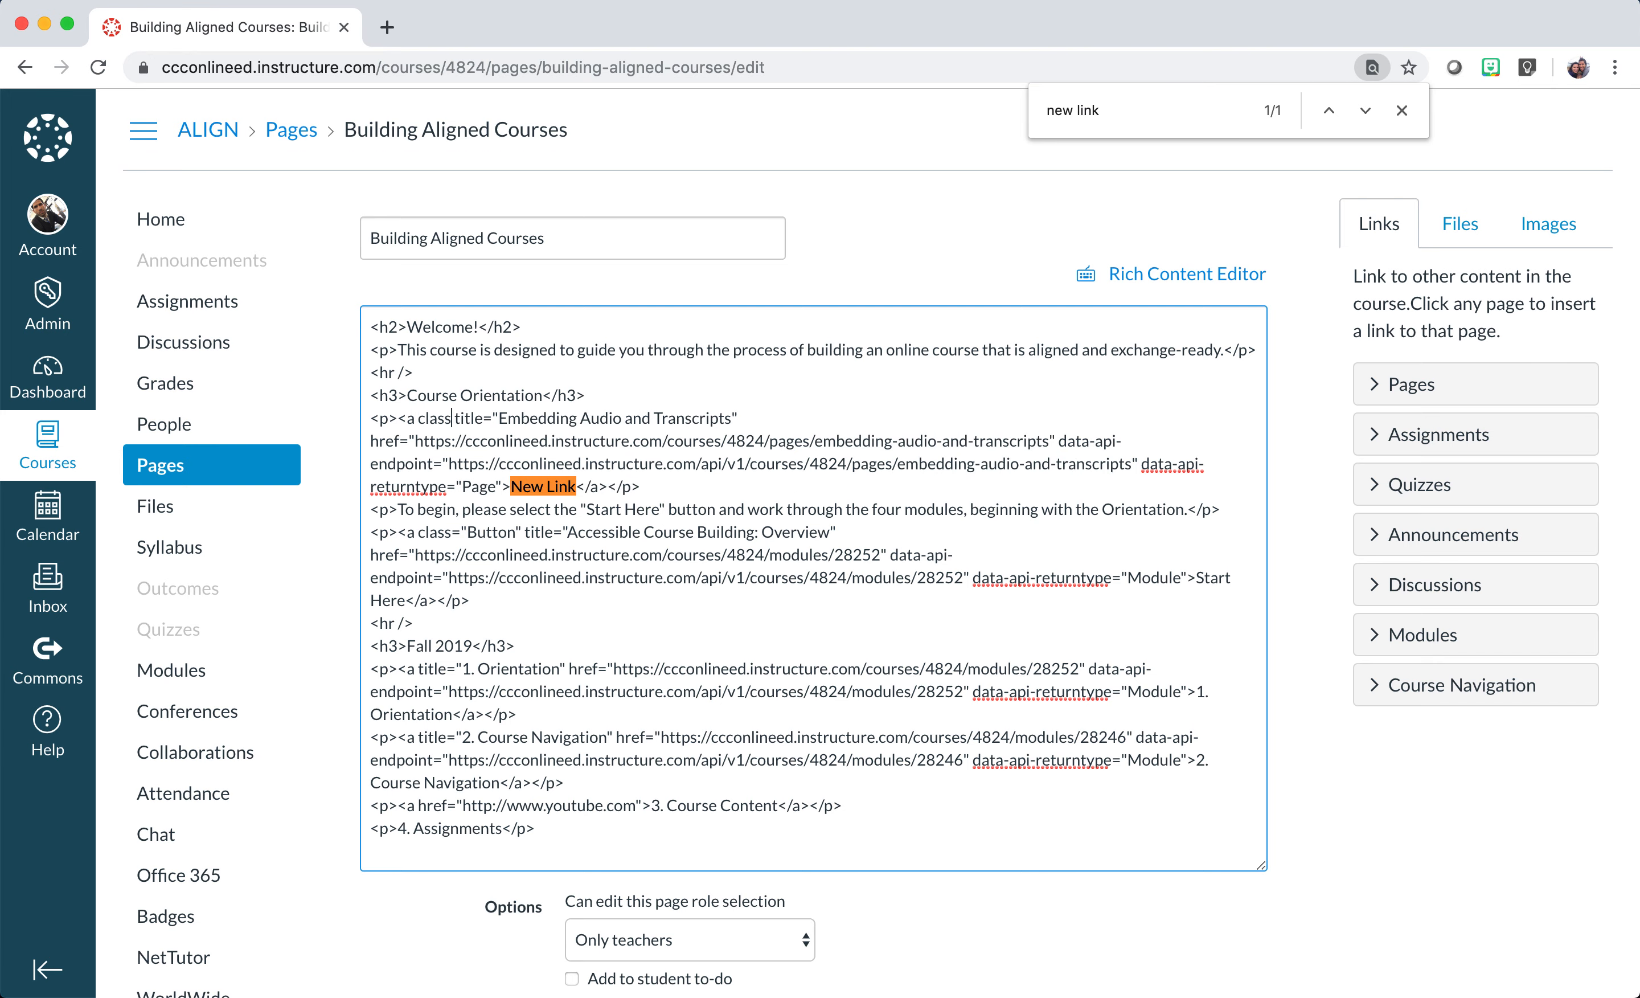
{"action": "type", "text": "=\""}
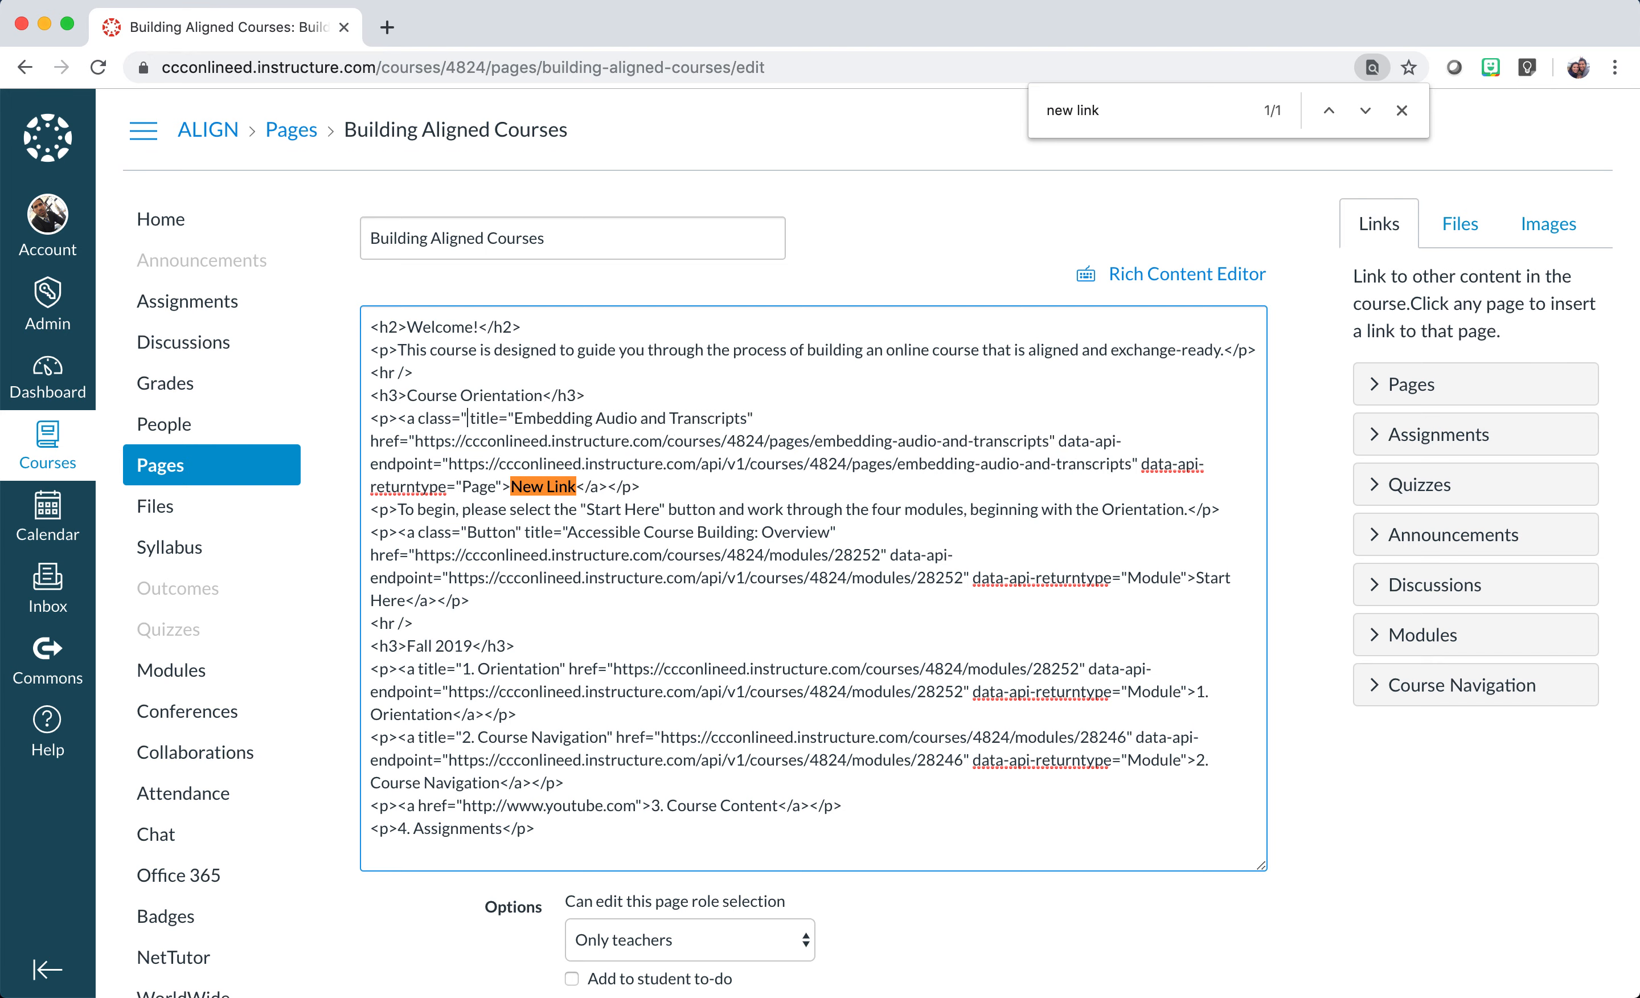
{"action": "type", "text": "Button"}
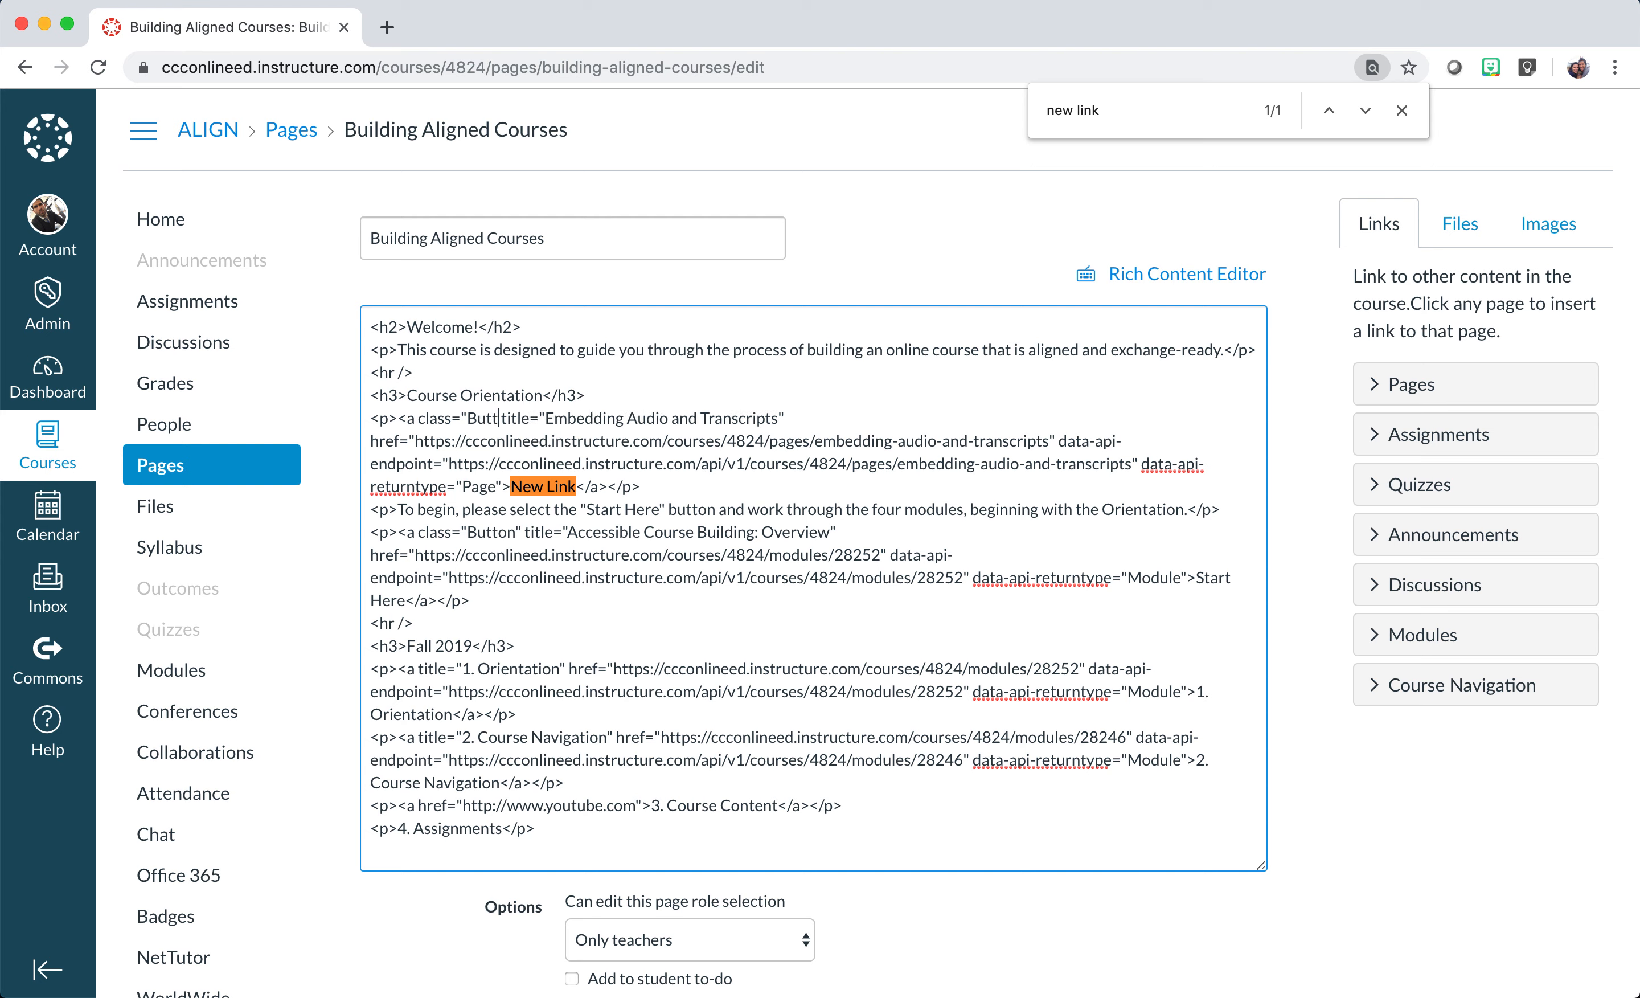
{"action": "type", "text": "\""}
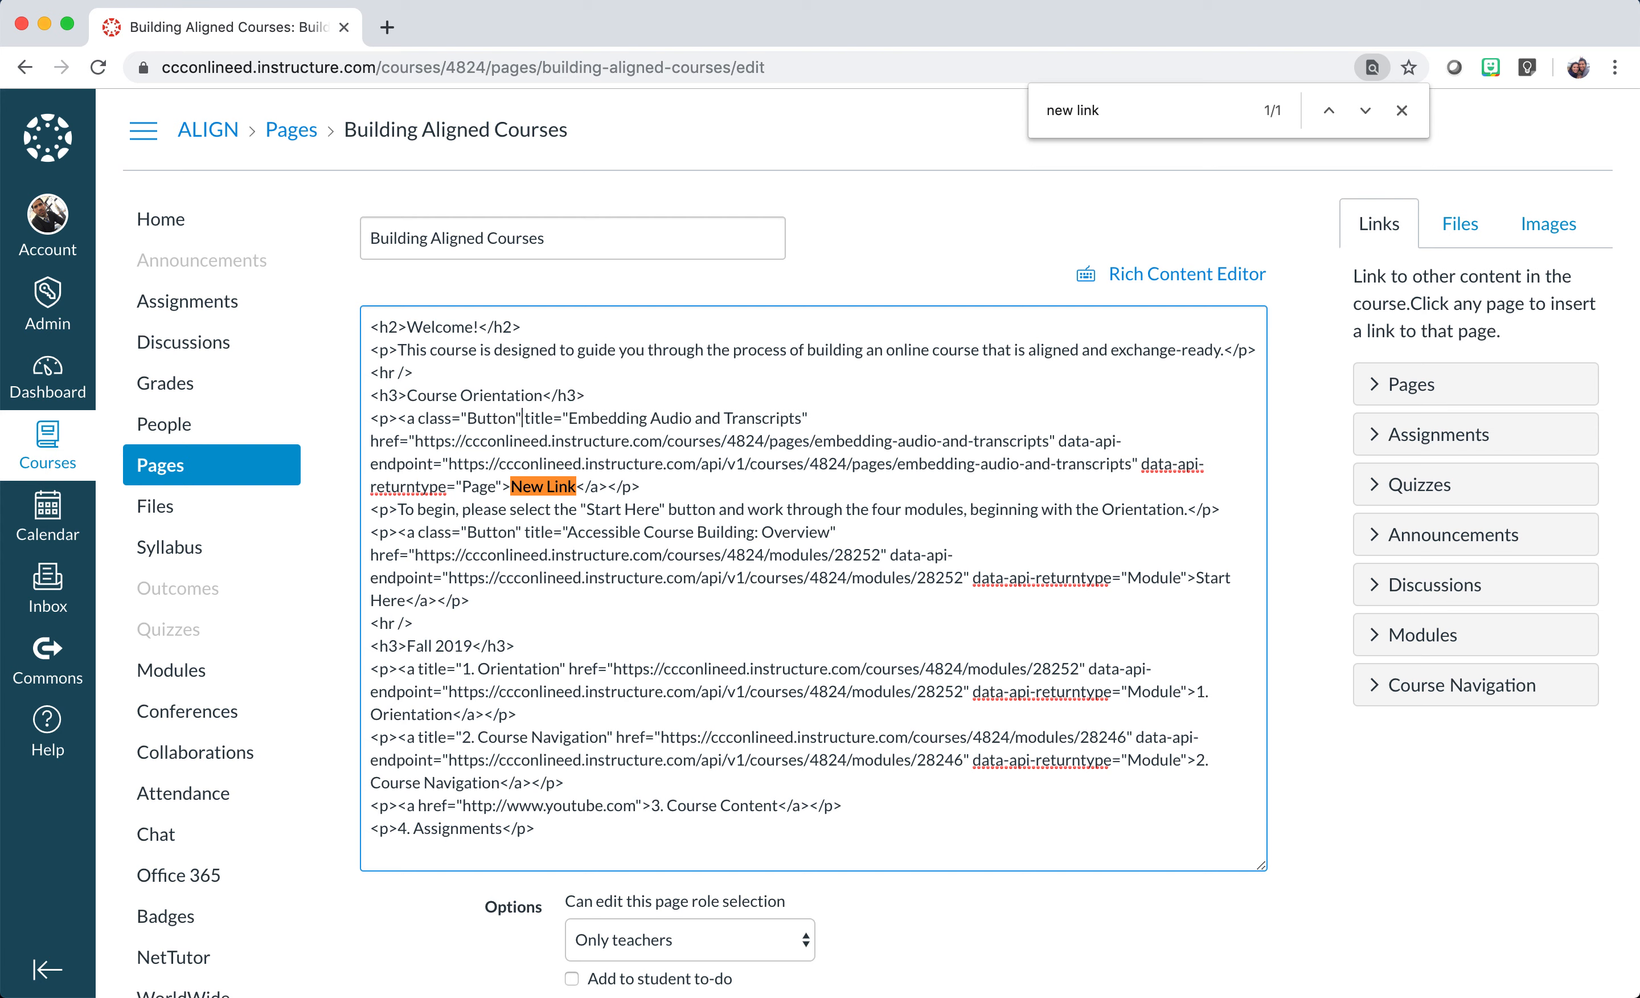
{"action": "scroll", "coordinate": [936, 905], "scroll_direction": "down", "scroll_amount": 5}
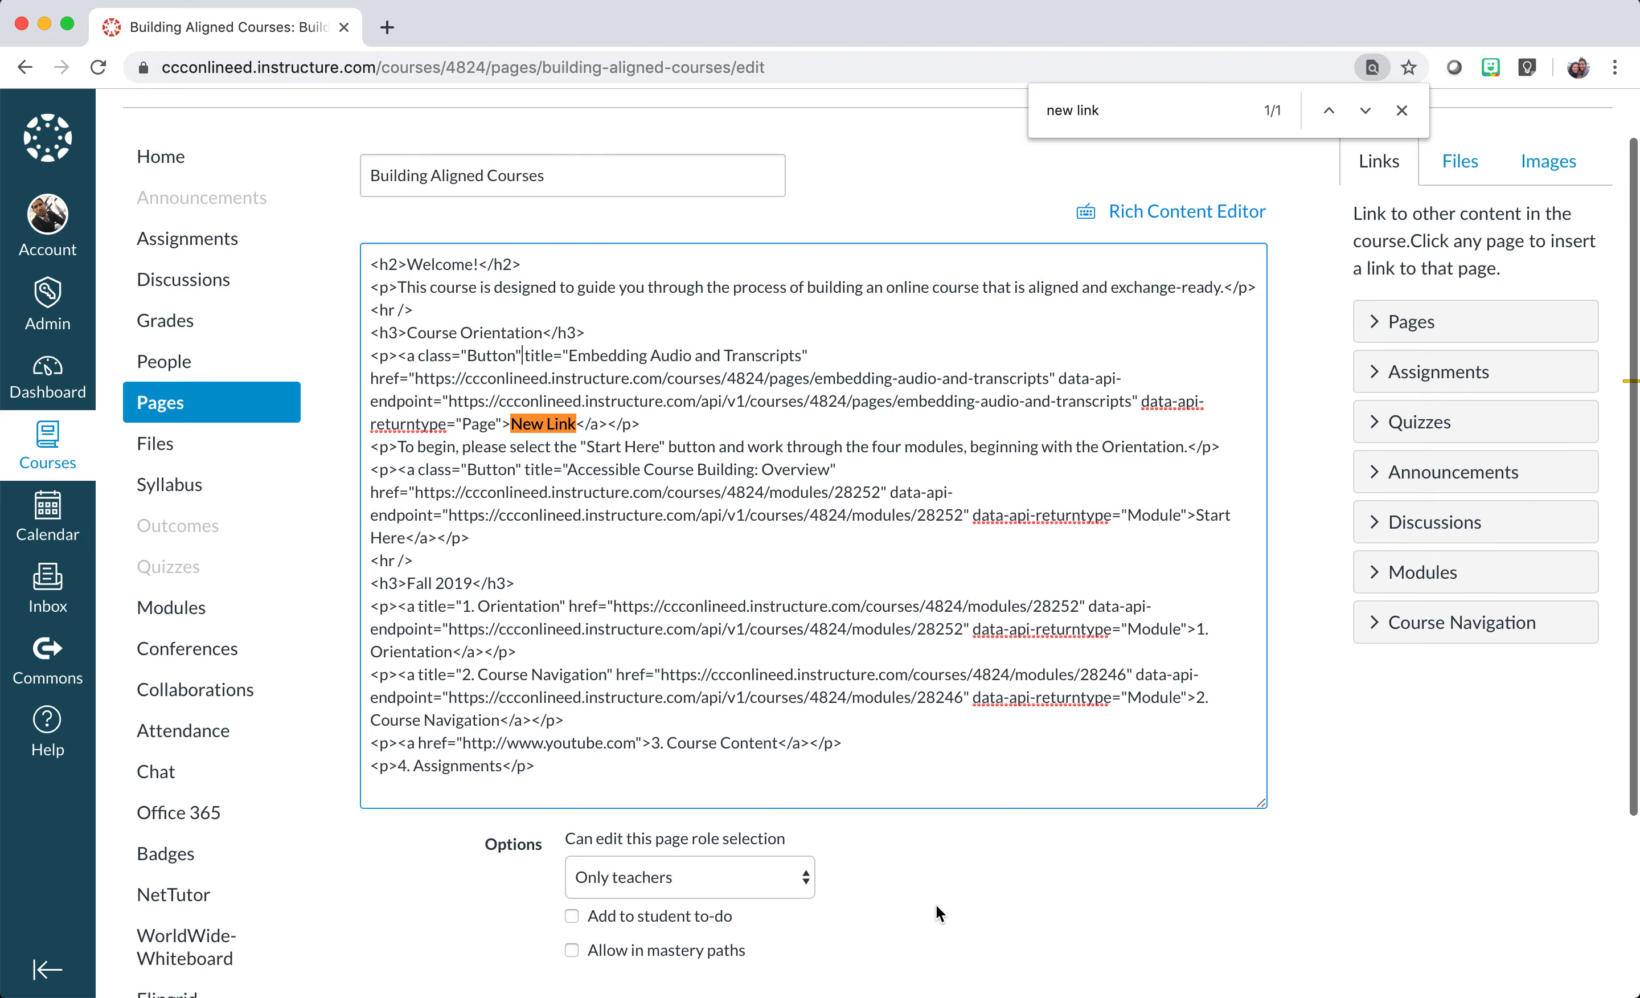
{"action": "left_click", "coordinate": [1243, 849]}
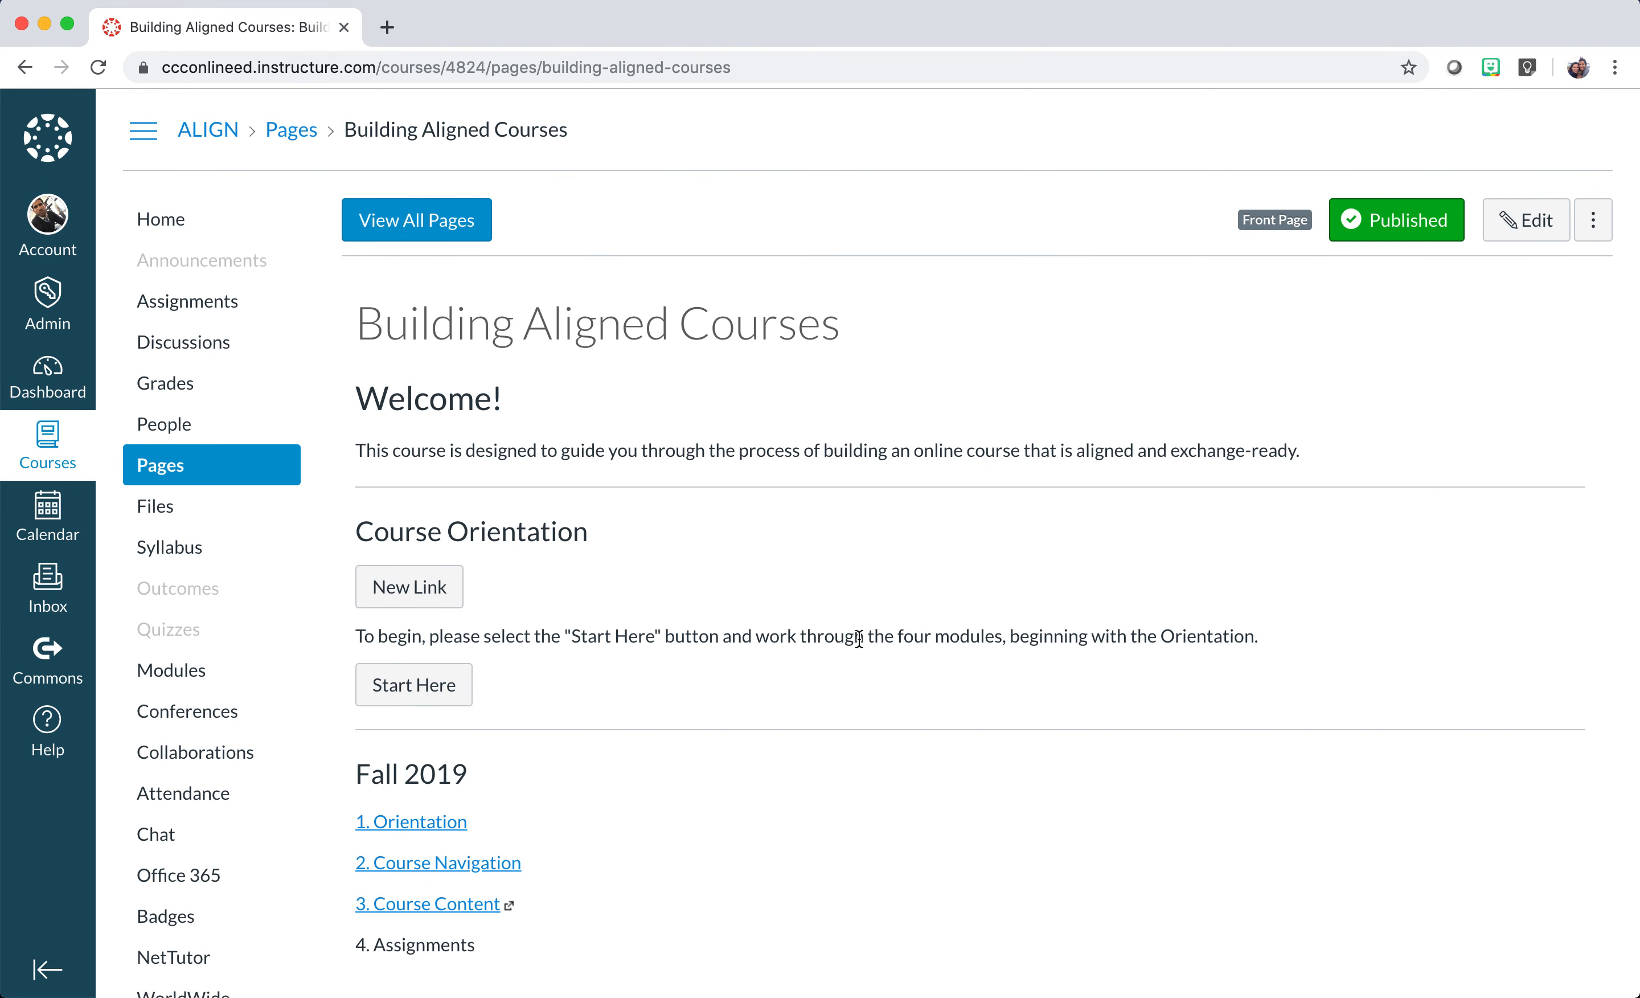
Scroll through the saved home page to review the New Link button and Fall 2019 links.
{"action": "scroll", "coordinate": [857, 638], "scroll_direction": "down", "scroll_amount": 3}
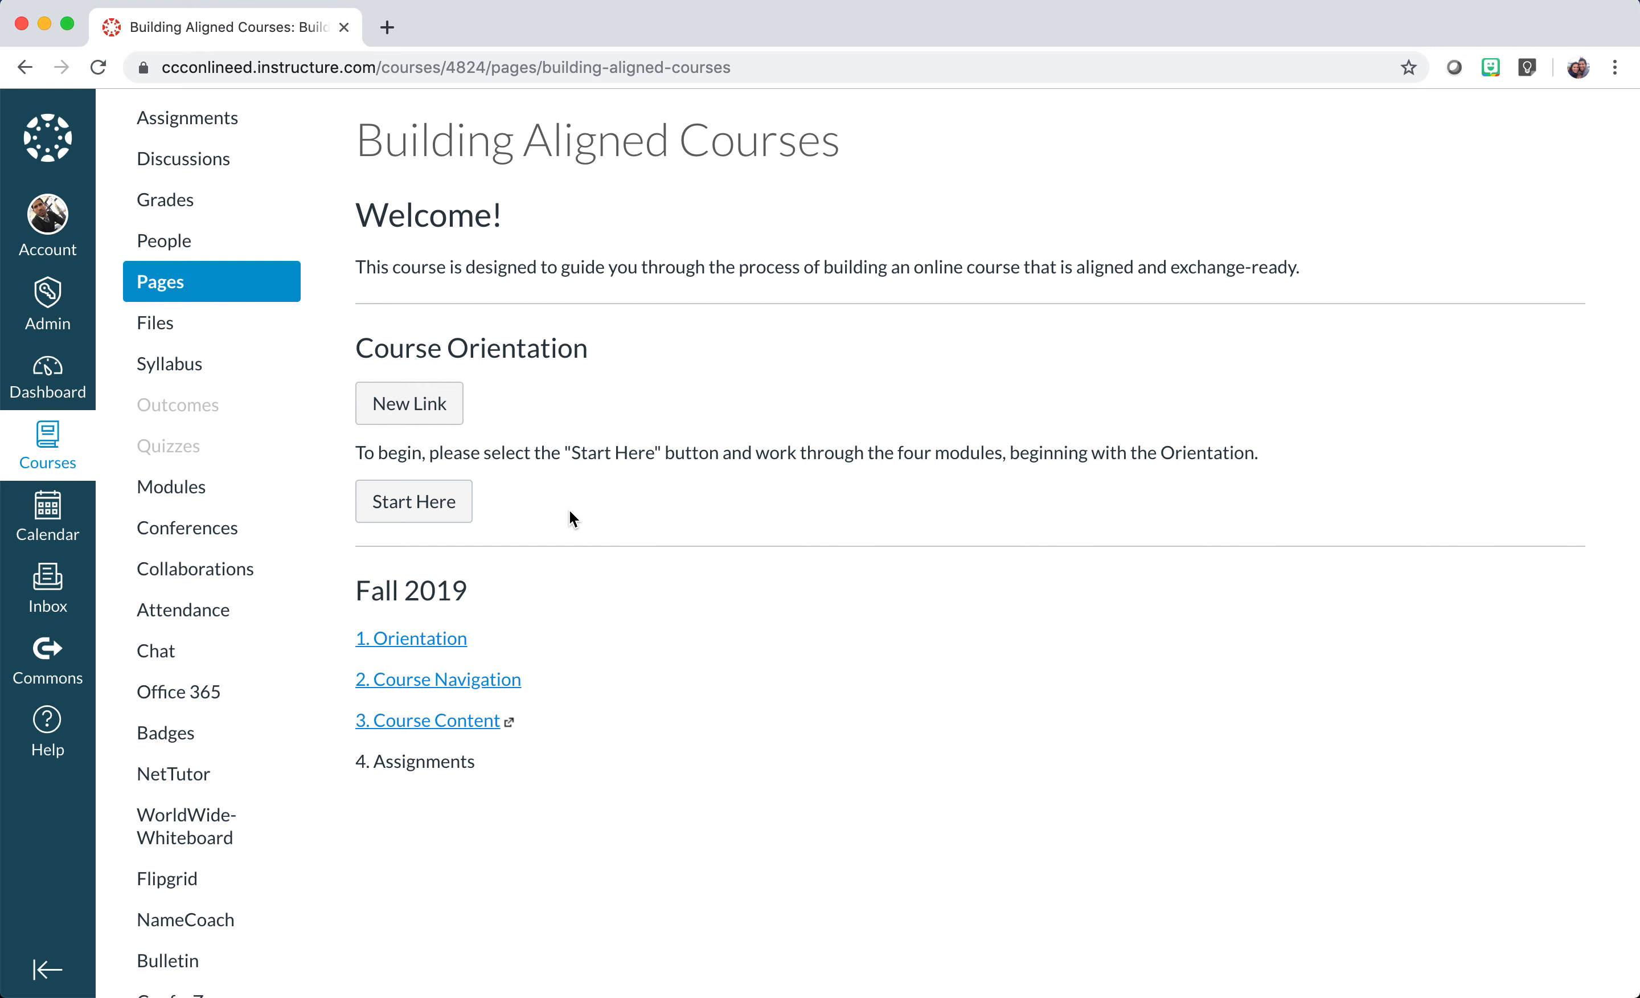
{"action": "scroll", "coordinate": [569, 510], "scroll_direction": "down", "scroll_amount": 1}
{"action": "scroll", "coordinate": [569, 510], "scroll_direction": "up", "scroll_amount": 3}
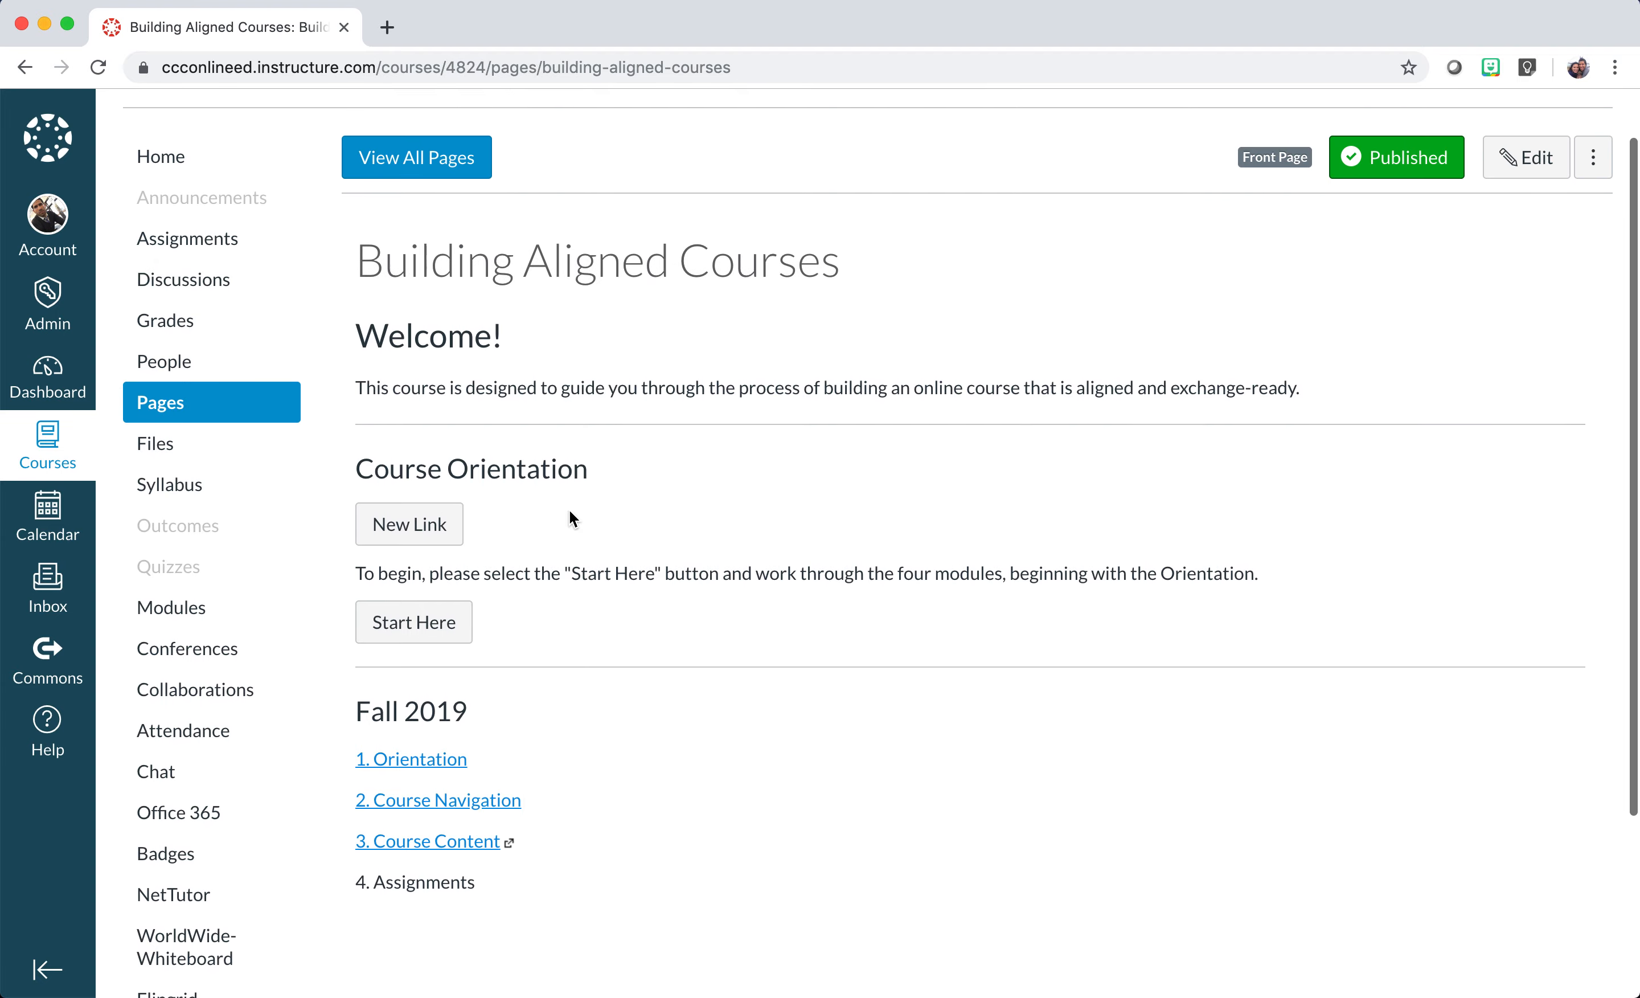
In the home page editor, open the link settings for '2. Course Navigation'.
{"action": "left_click", "coordinate": [1533, 165]}
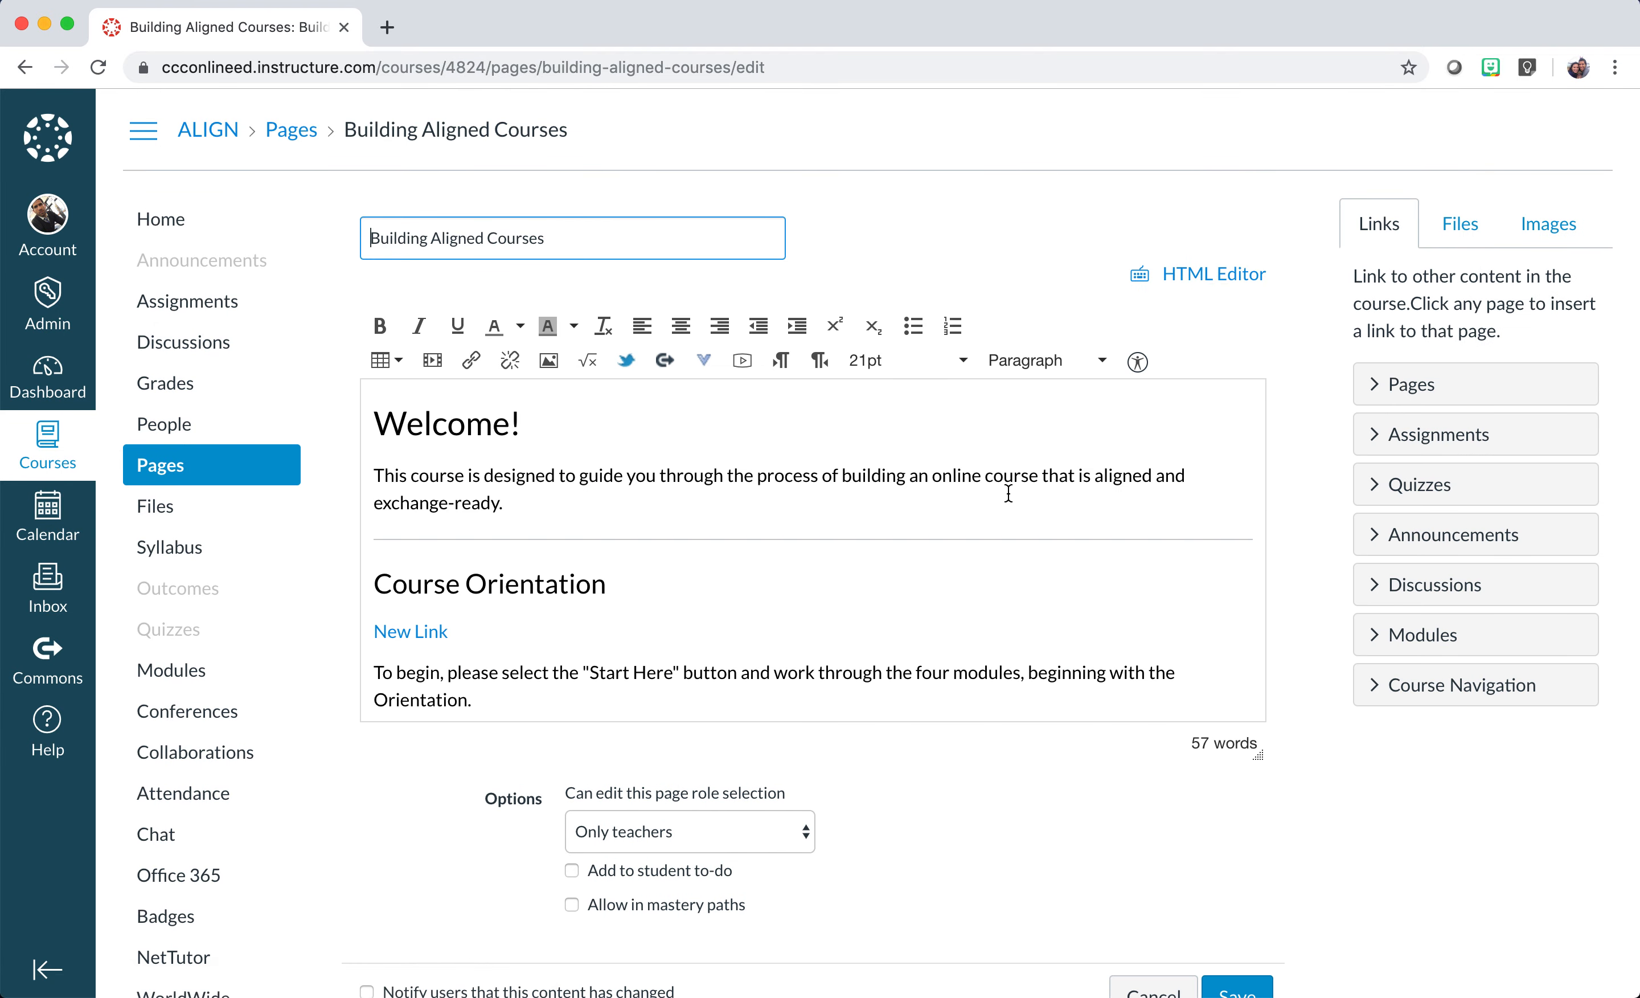
{"action": "scroll", "coordinate": [806, 569], "scroll_direction": "down", "scroll_amount": 3}
{"action": "scroll", "coordinate": [805, 570], "scroll_direction": "down", "scroll_amount": 1}
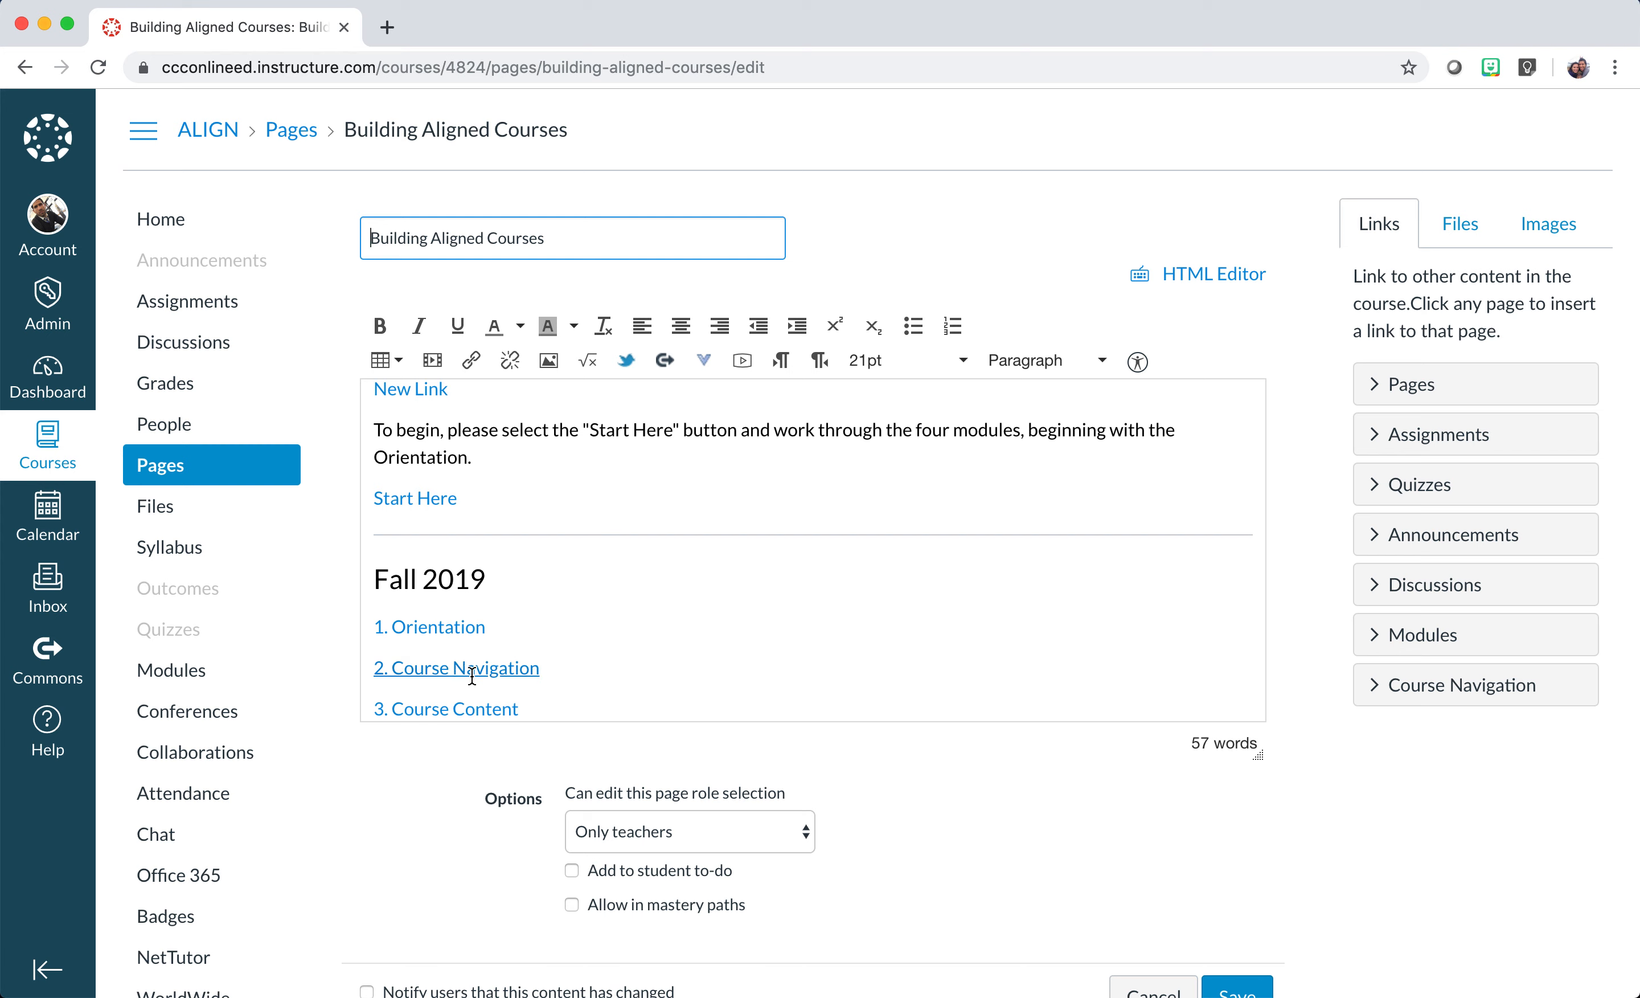
{"action": "left_click", "coordinate": [500, 670]}
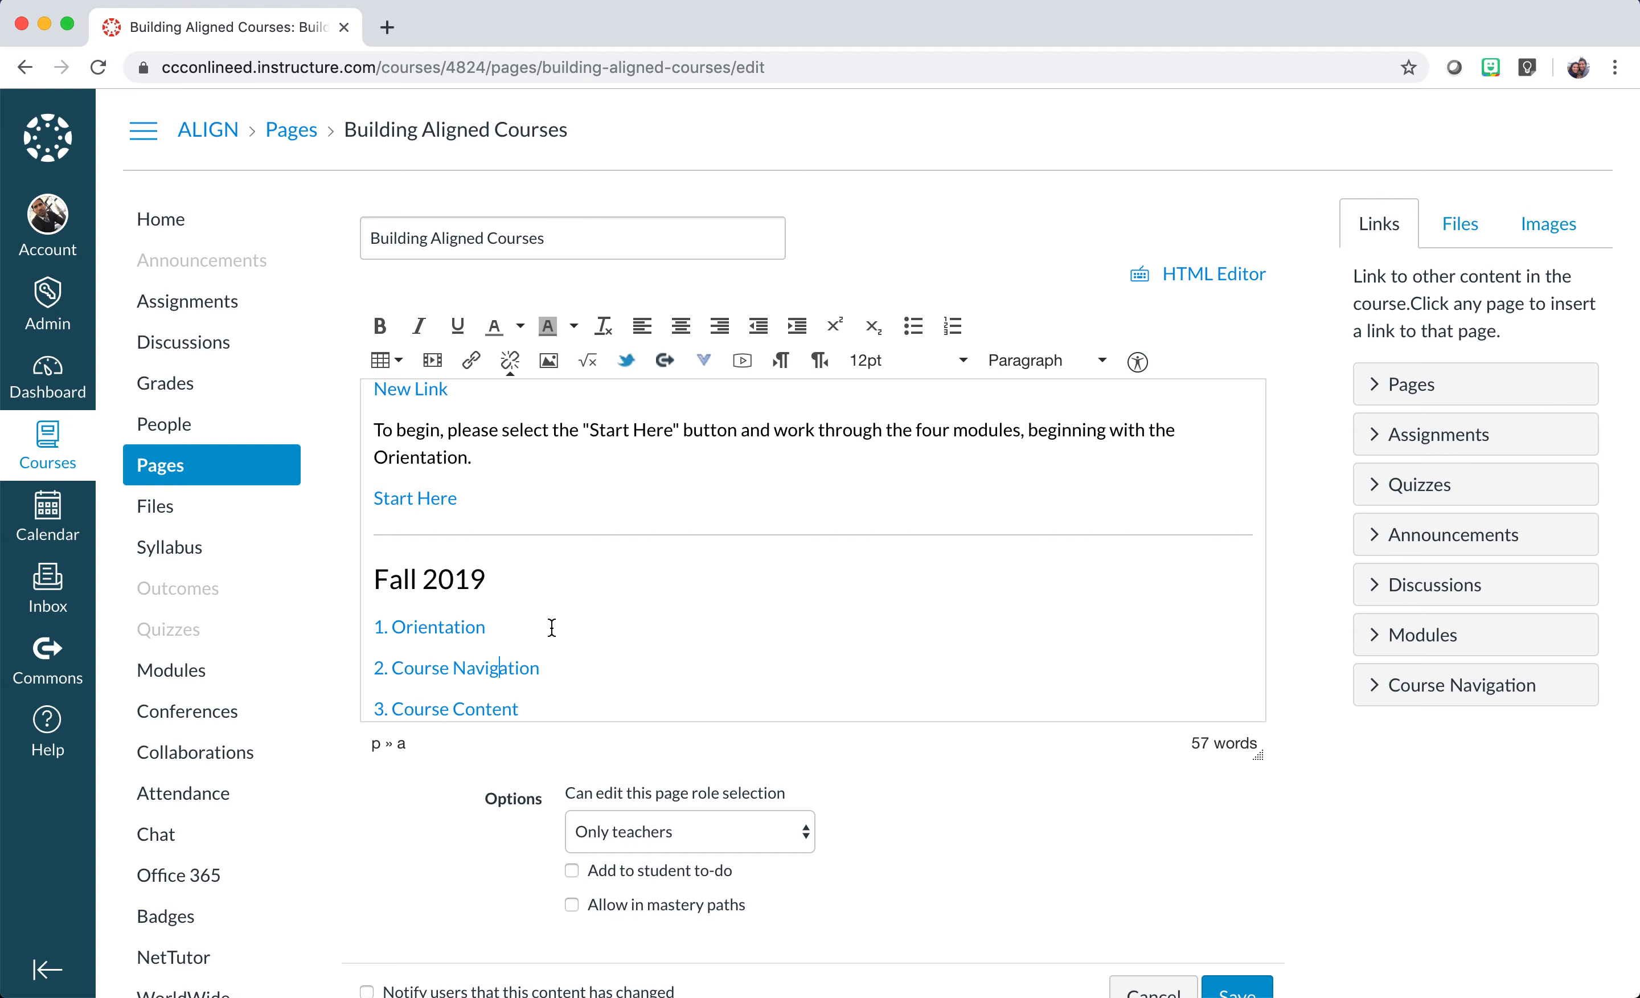
{"action": "key", "text": "super+k"}
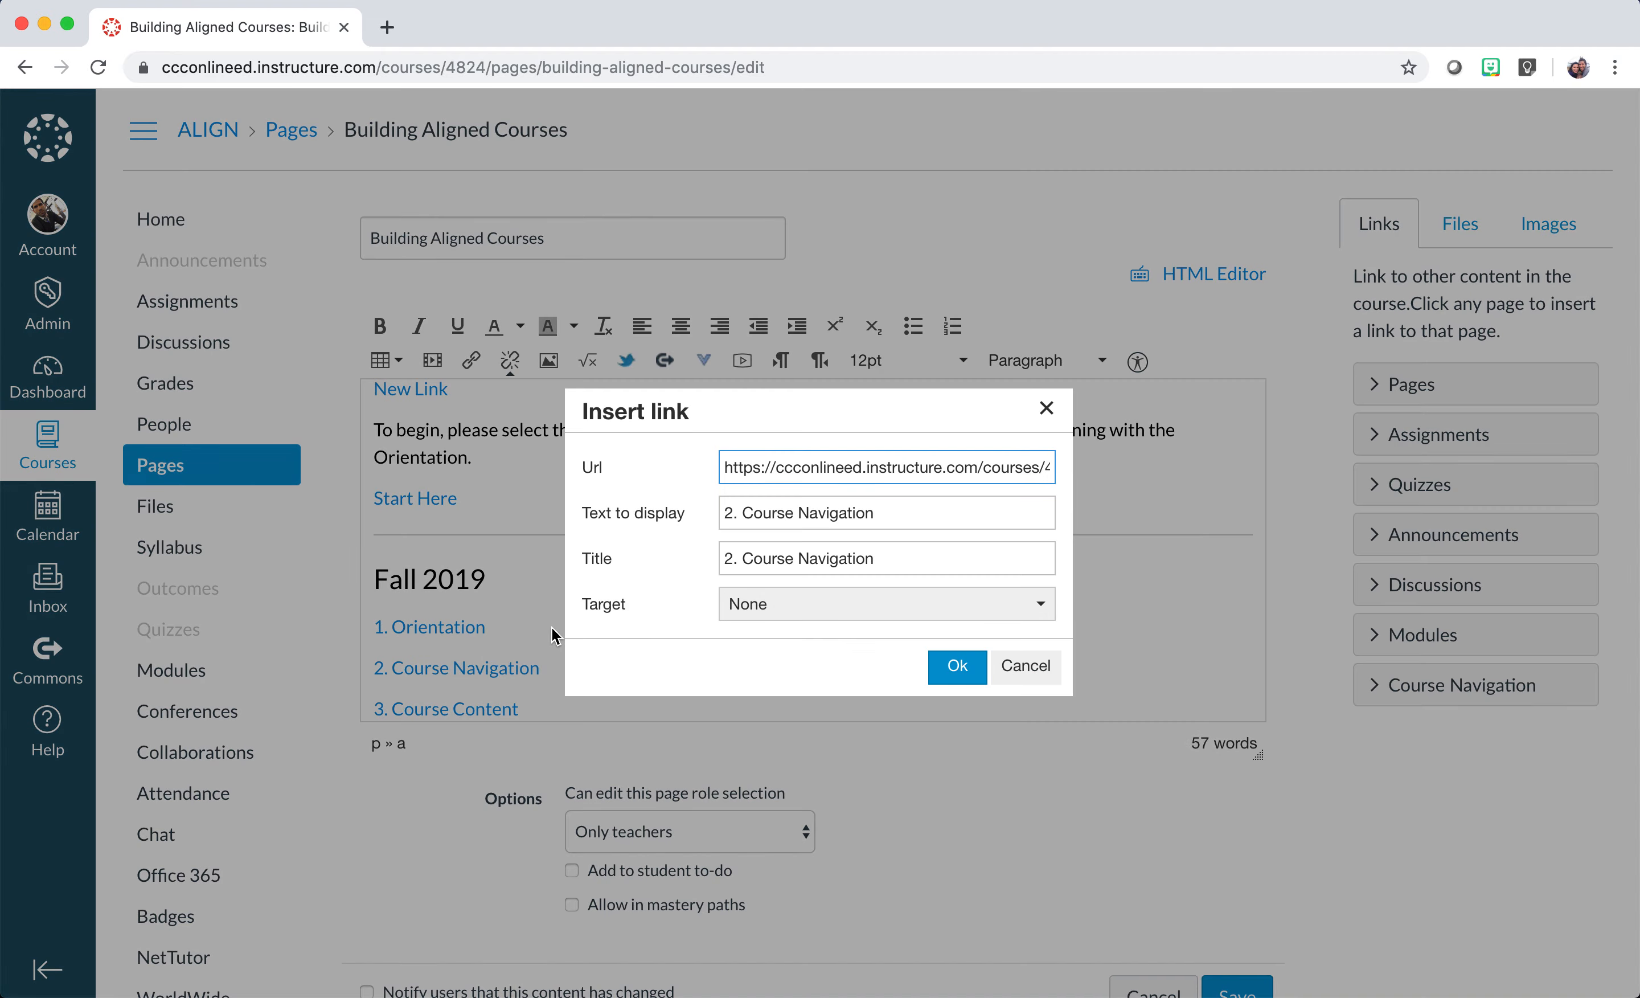
{"action": "left_click_drag", "start_coordinate": [741, 468], "coordinate": [887, 476]}
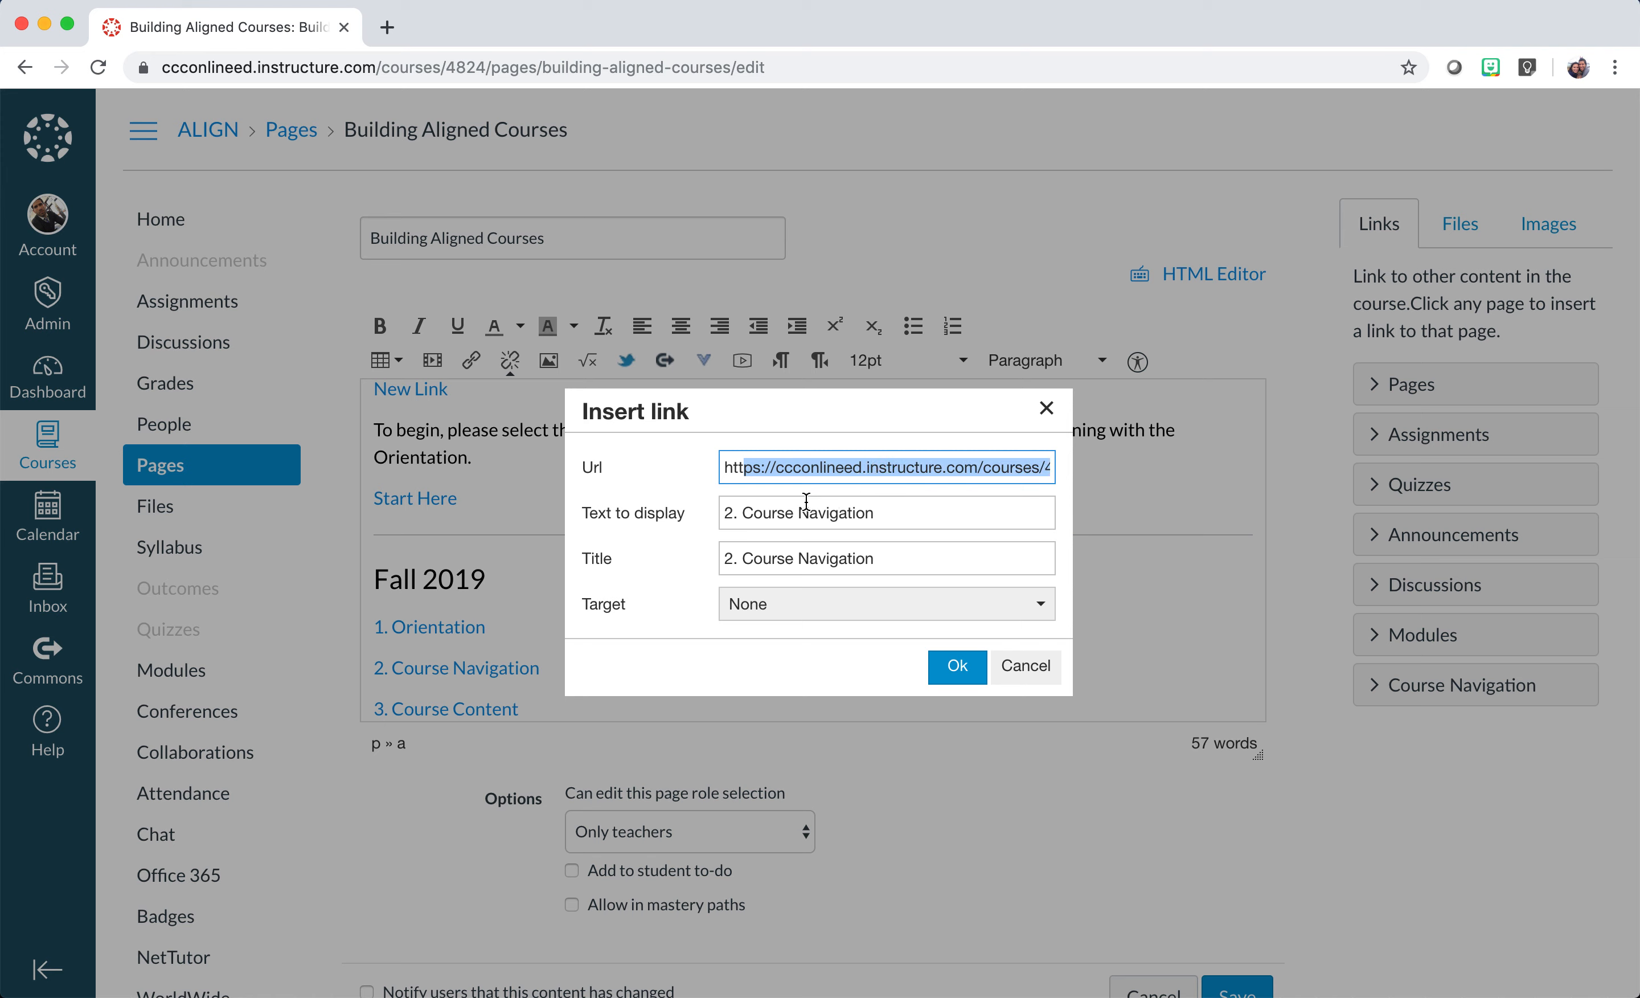
{"action": "left_click_drag", "start_coordinate": [753, 512], "coordinate": [826, 506]}
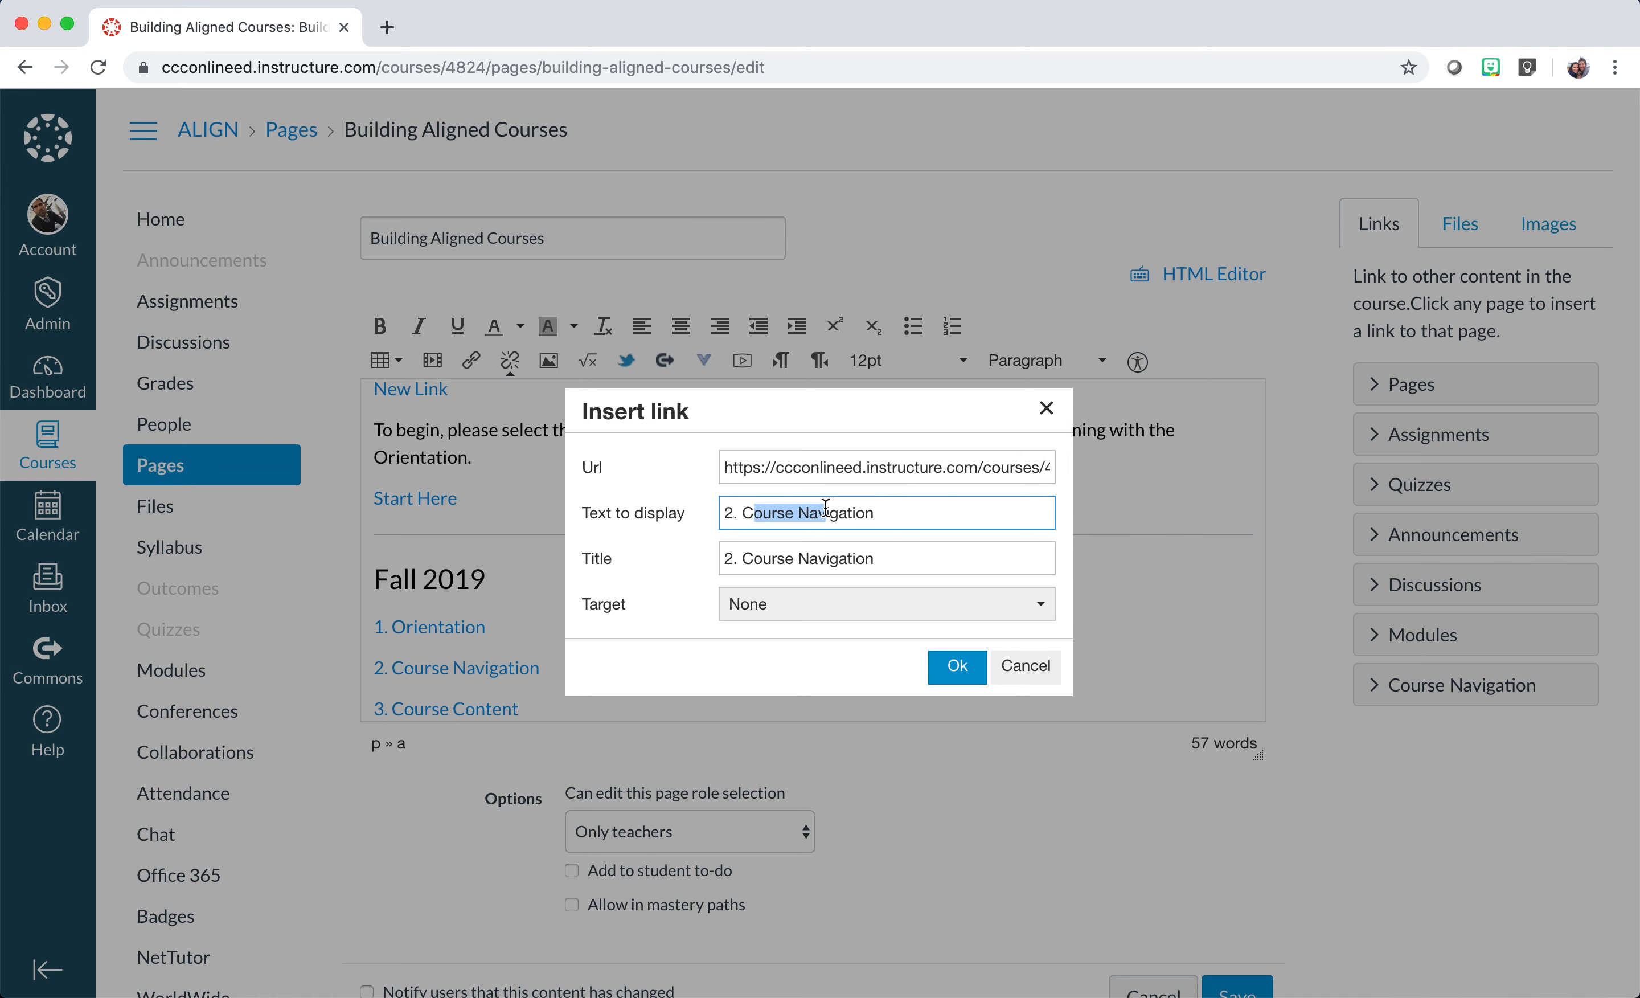
{"action": "left_click_drag", "start_coordinate": [733, 558], "coordinate": [831, 558]}
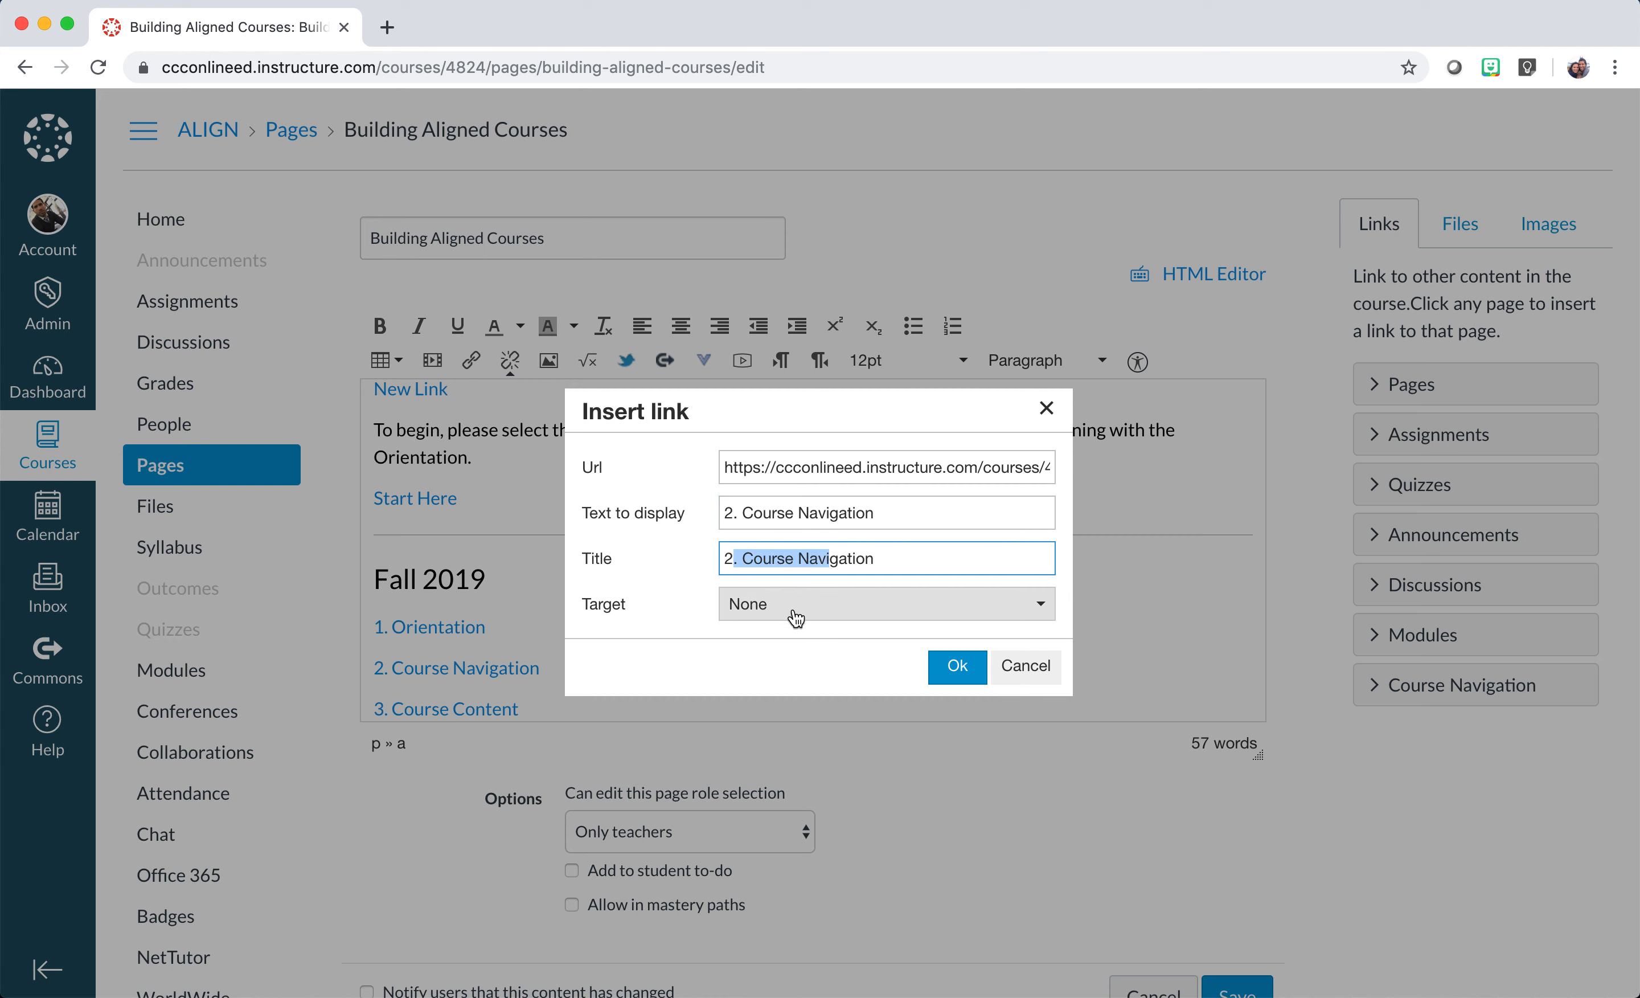
Set the link's Target to New window, confirm, and save the page.
{"action": "left_click", "coordinate": [839, 615]}
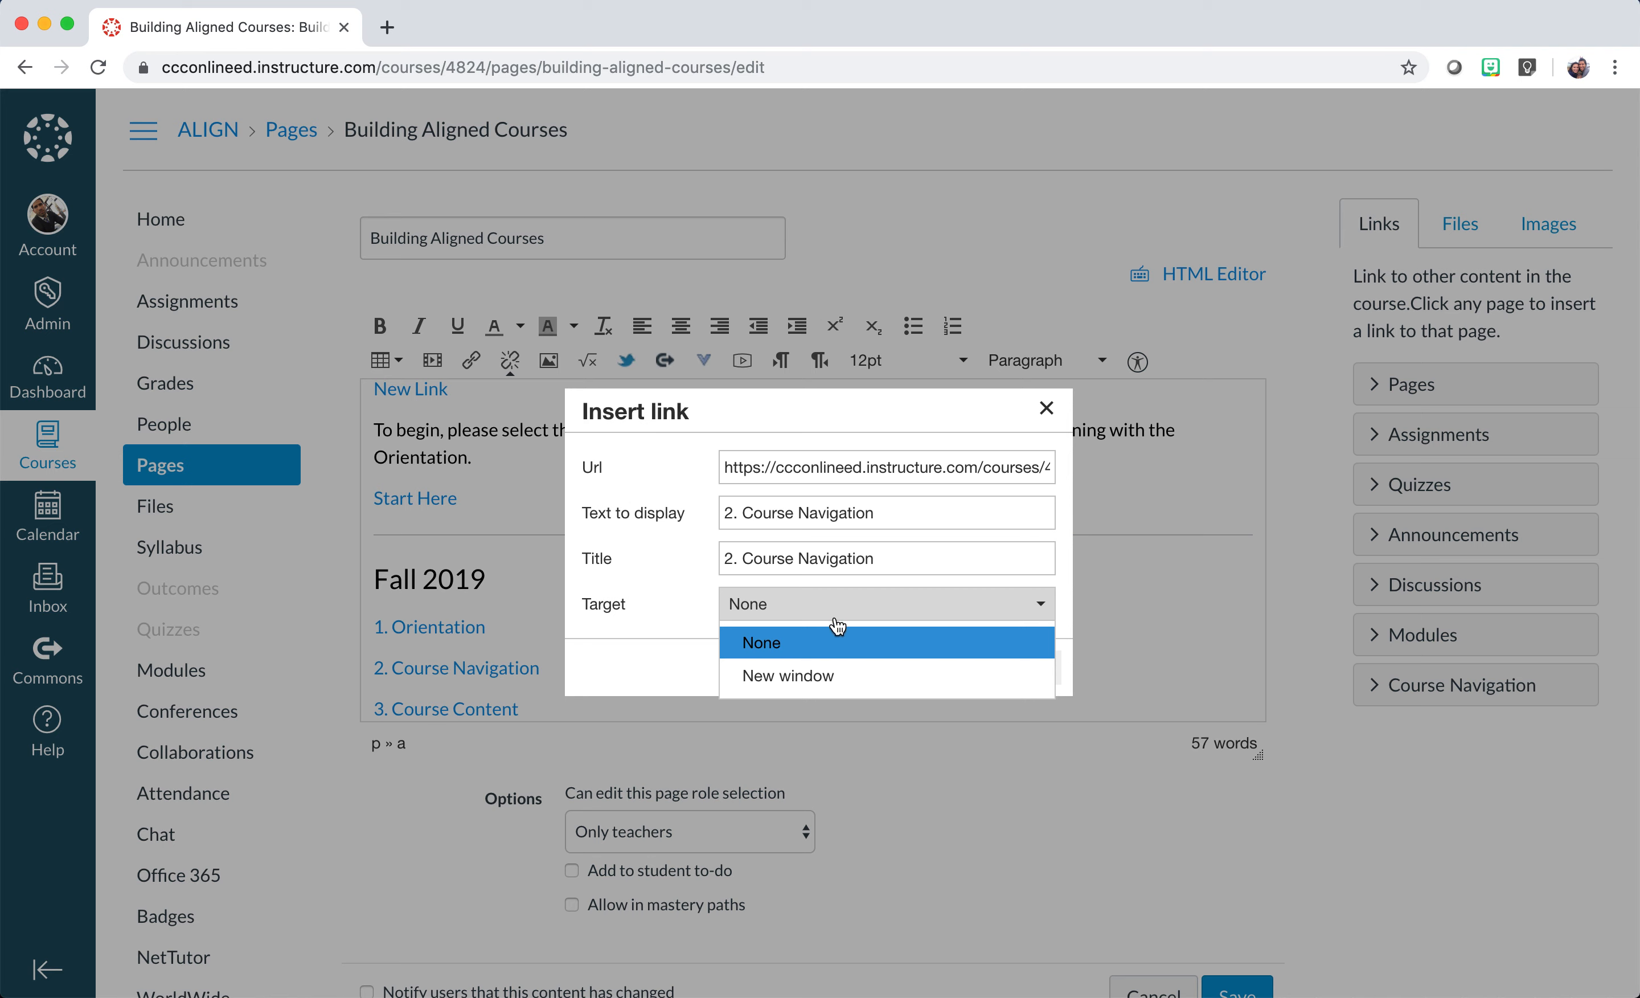
{"action": "left_click", "coordinate": [769, 674]}
{"action": "left_click", "coordinate": [958, 668]}
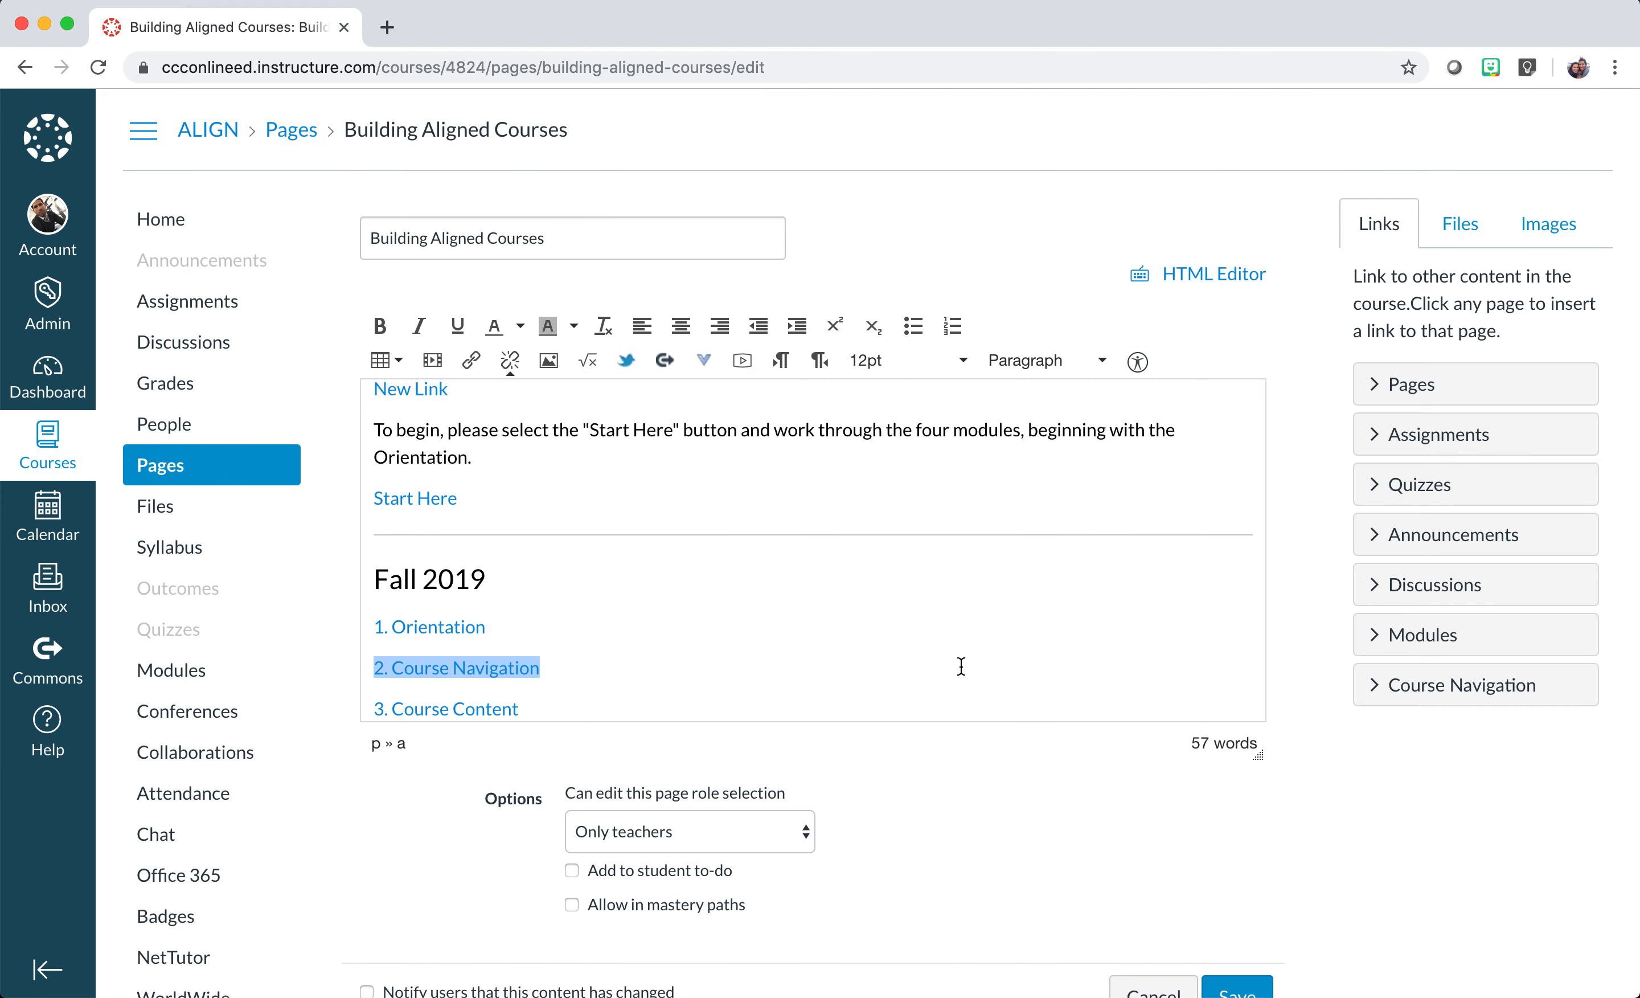
{"action": "scroll", "coordinate": [1007, 806], "scroll_direction": "down", "scroll_amount": 2}
{"action": "left_click", "coordinate": [1235, 923]}
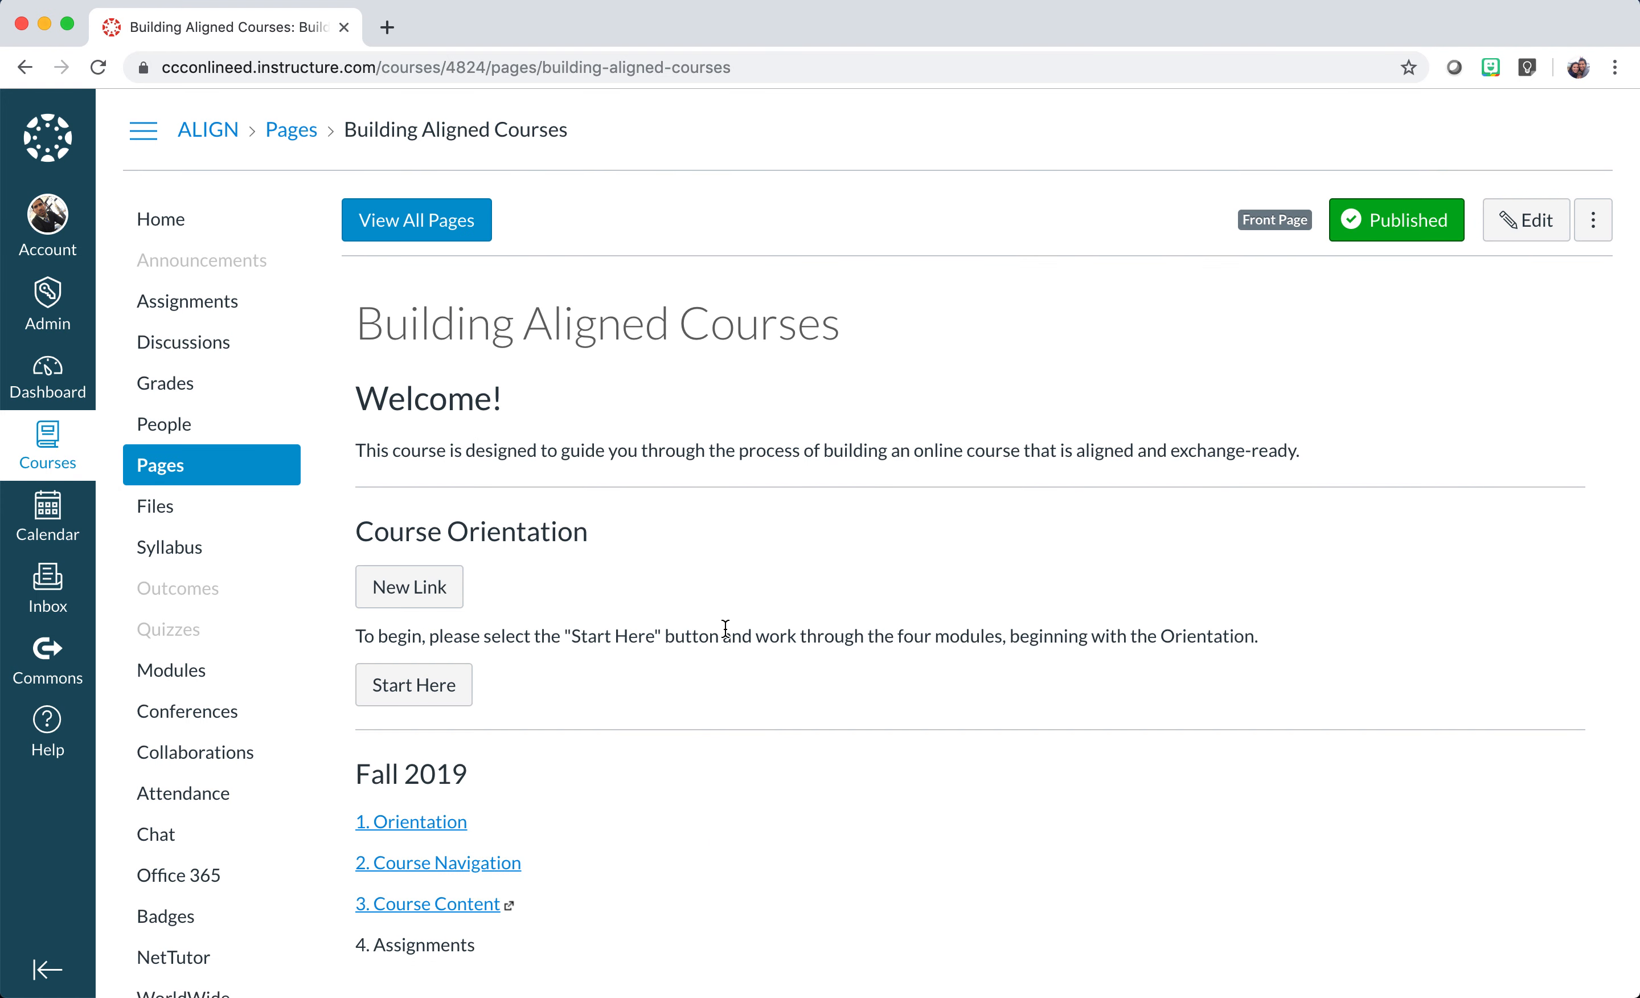
{"action": "scroll", "coordinate": [725, 629], "scroll_direction": "down", "scroll_amount": 3}
{"action": "left_click", "coordinate": [494, 728]}
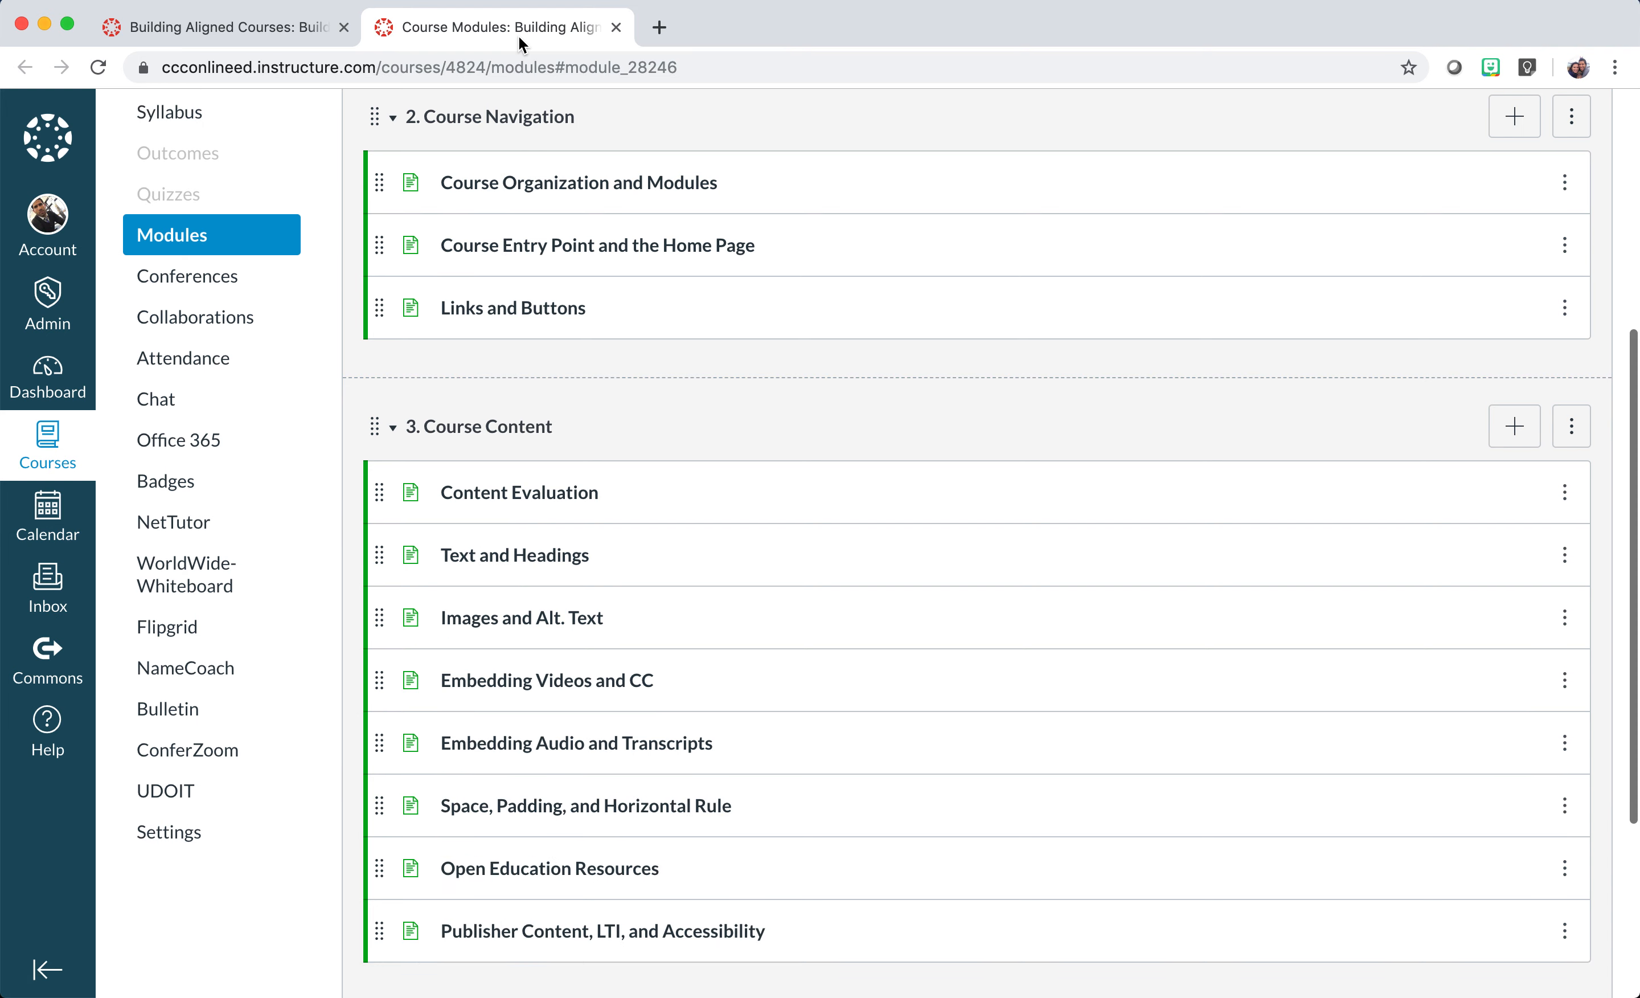
{"action": "left_click", "coordinate": [616, 27]}
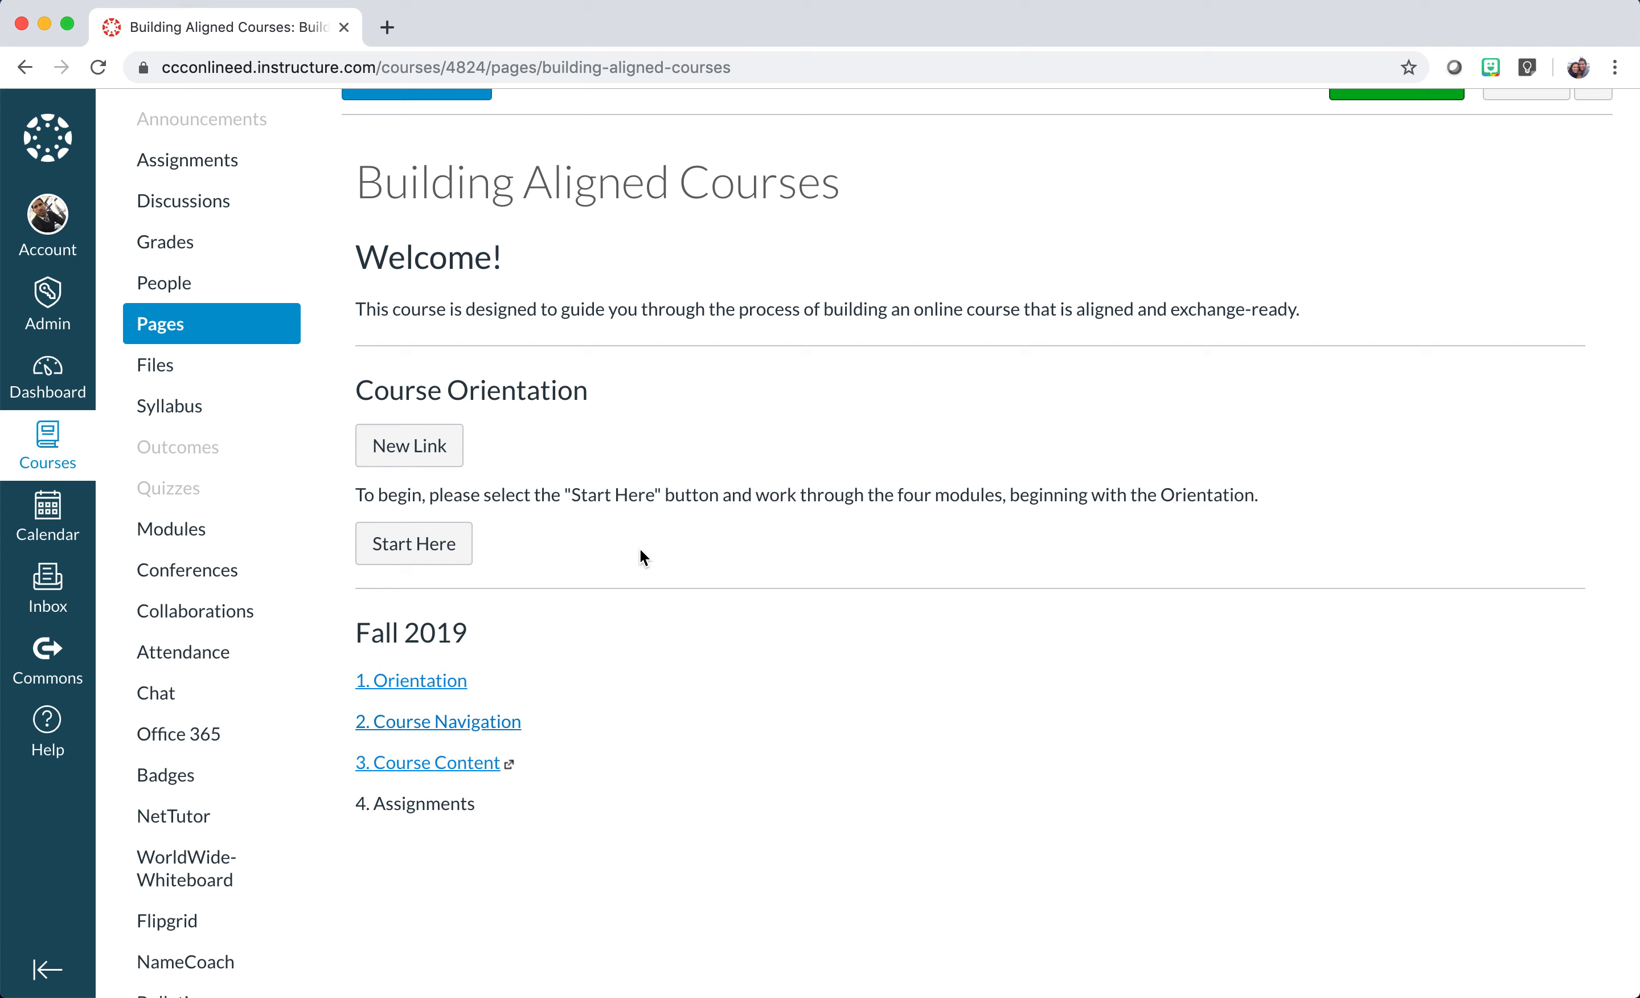
{"action": "scroll", "coordinate": [640, 549], "scroll_direction": "up", "scroll_amount": 3}
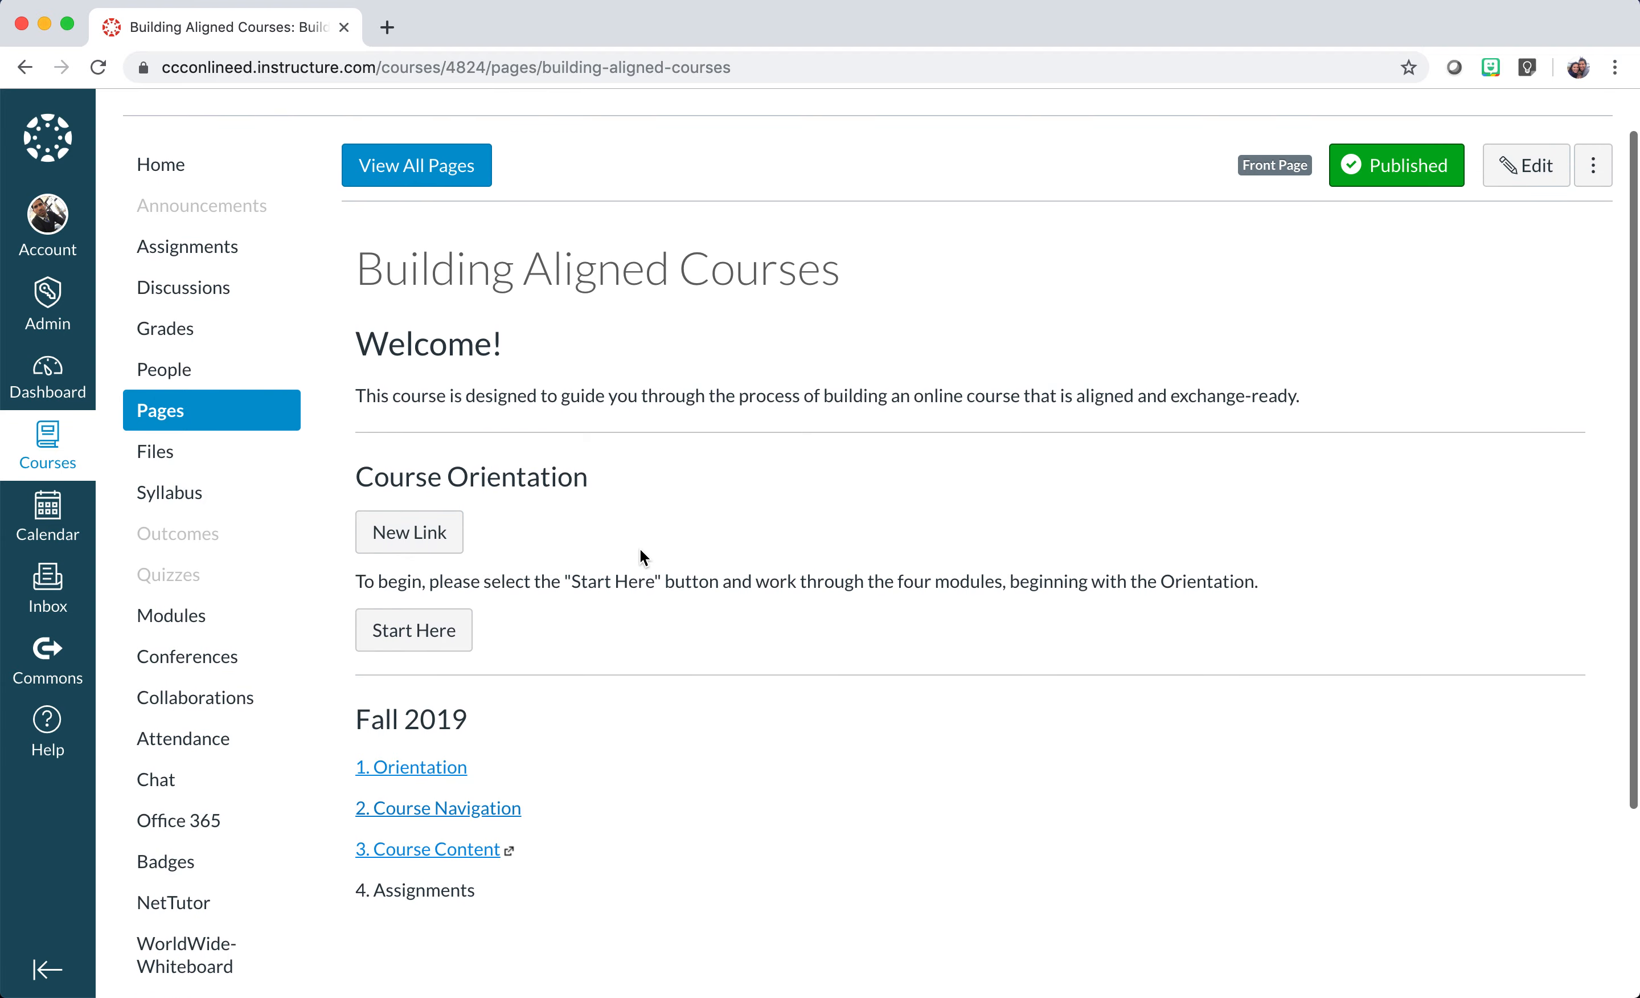
Unlink and delete the 'New Link' text under Course Orientation, then save the page.
{"action": "left_click", "coordinate": [1531, 176]}
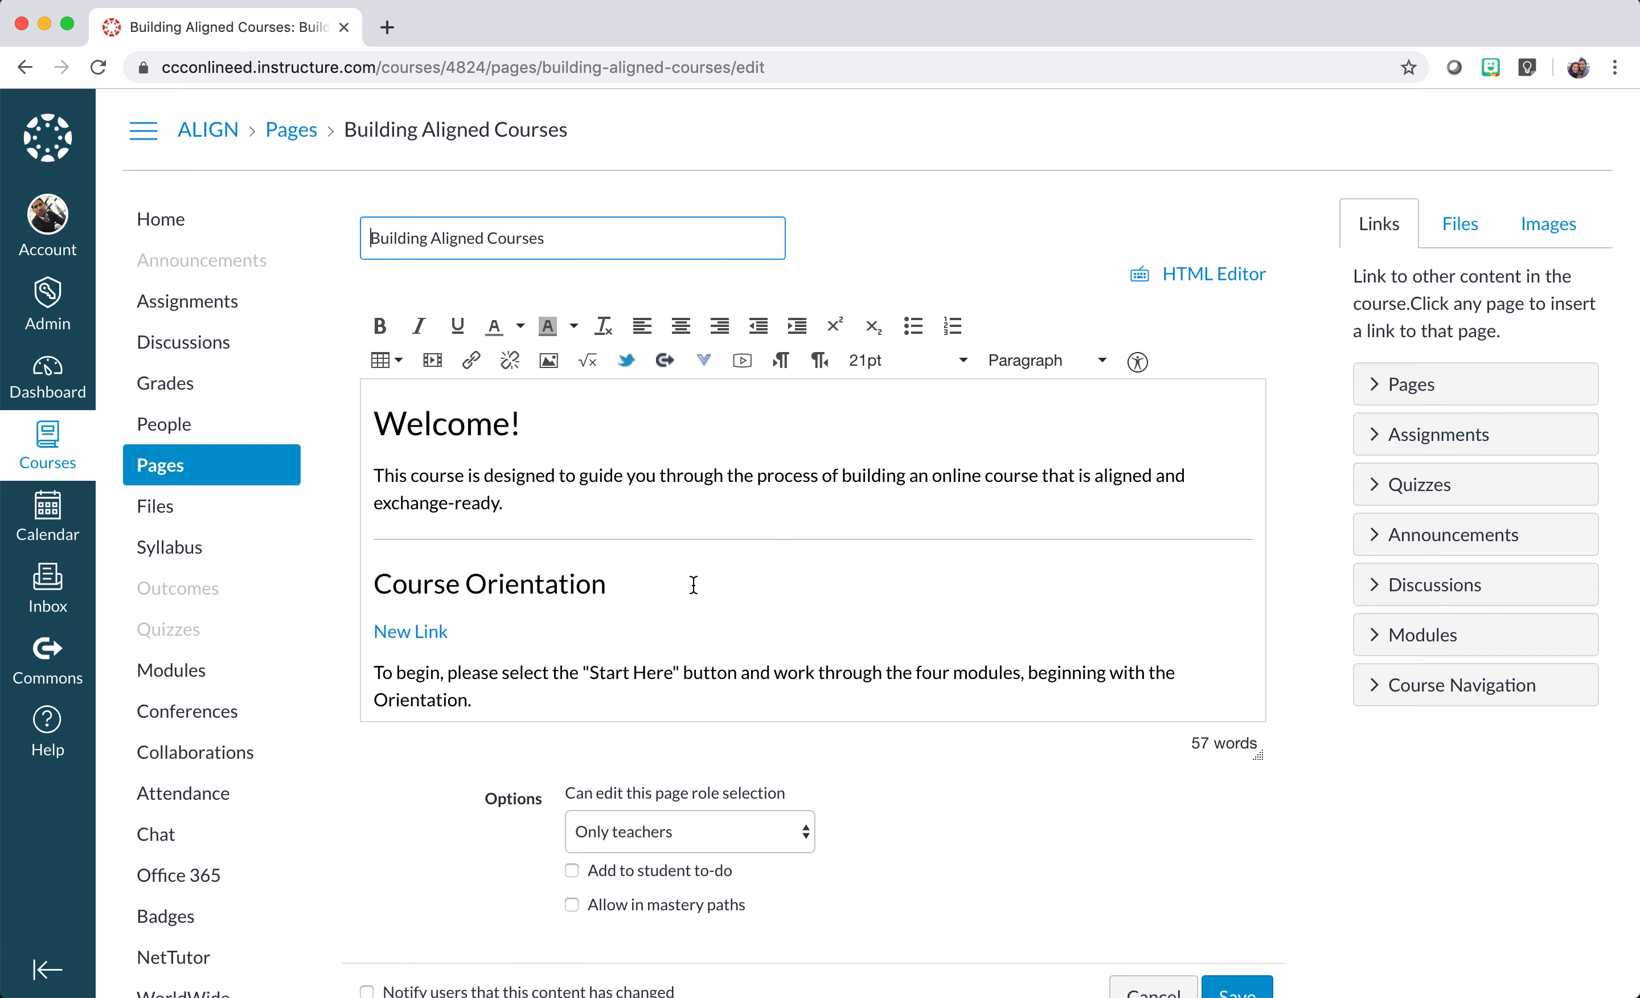
{"action": "scroll", "coordinate": [692, 582], "scroll_direction": "down", "scroll_amount": 3}
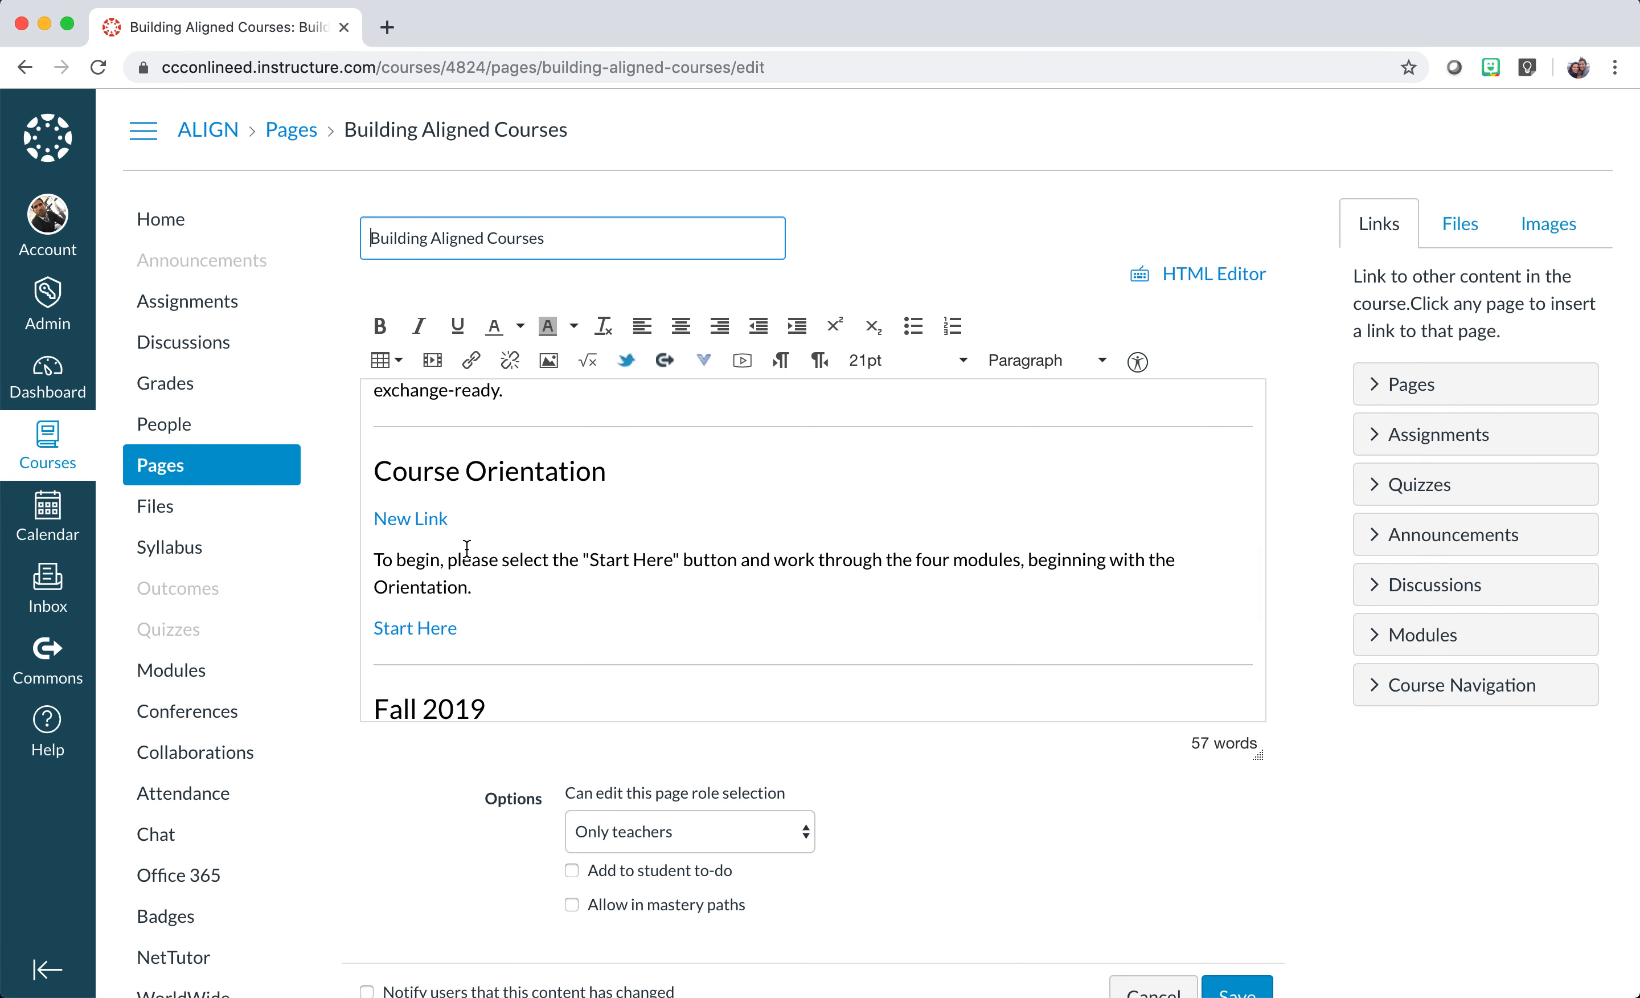
{"action": "left_click", "coordinate": [417, 518]}
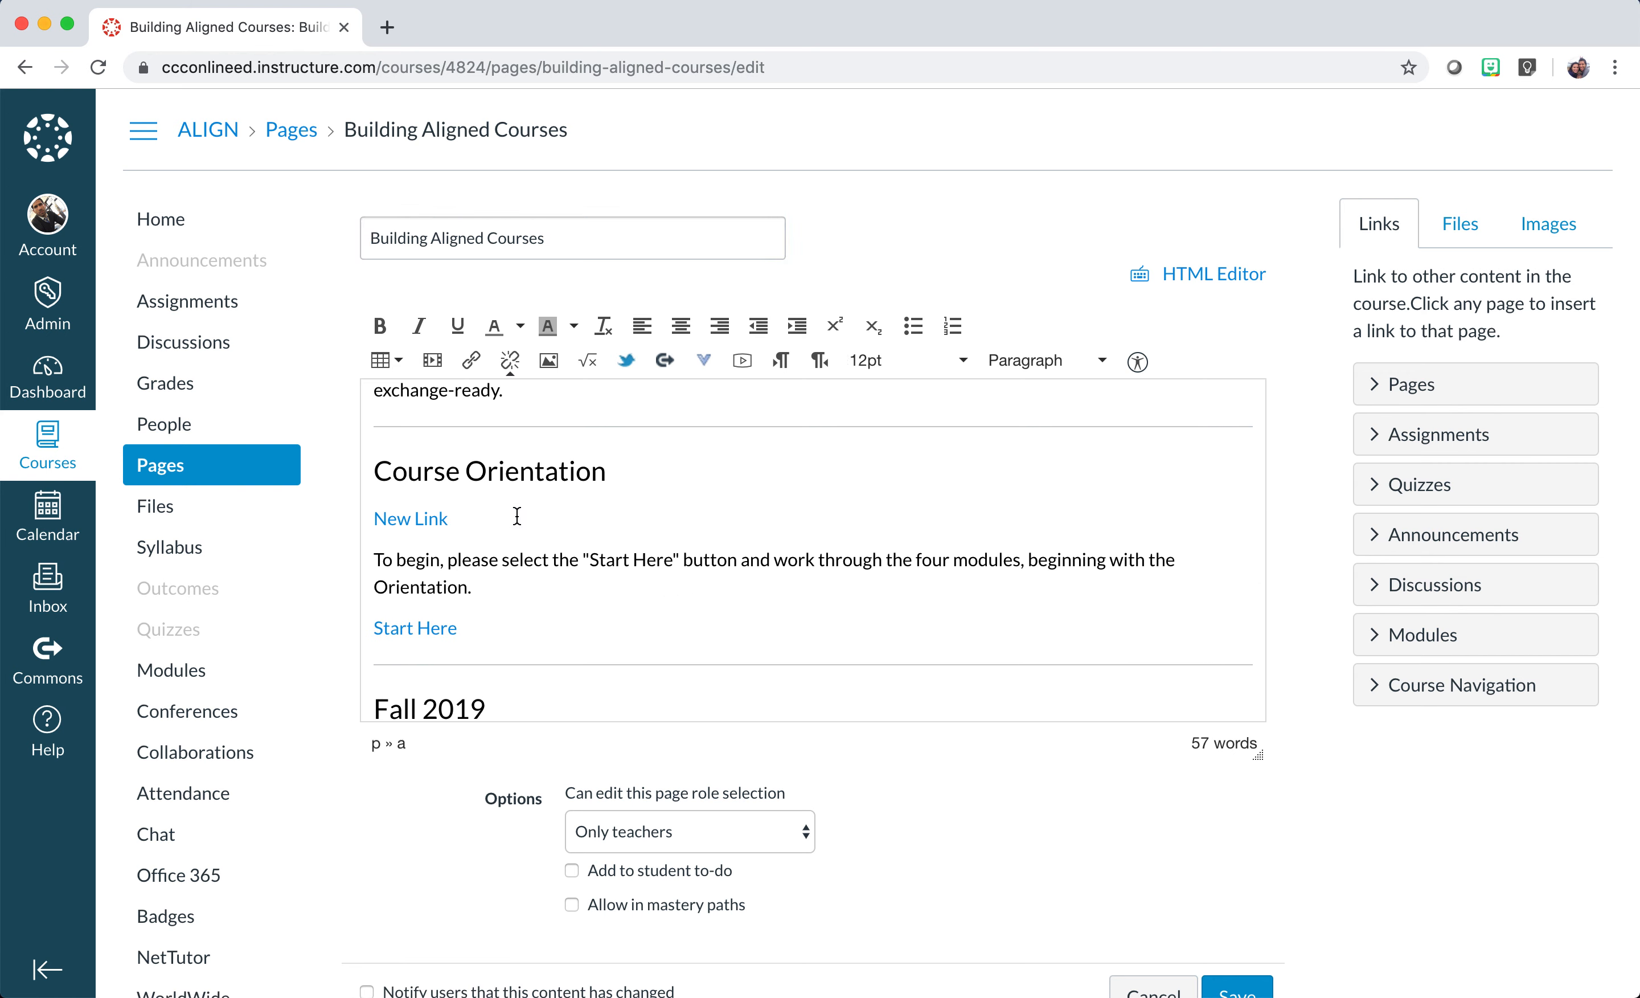
{"action": "left_click", "coordinate": [510, 363]}
{"action": "key", "text": "BackSpace"}
{"action": "key", "text": "BackSpace"}
{"action": "key", "text": "BackSpace"}
{"action": "key", "text": "BackSpace"}
{"action": "key", "text": "BackSpace"}
{"action": "key", "text": "BackSpace"}
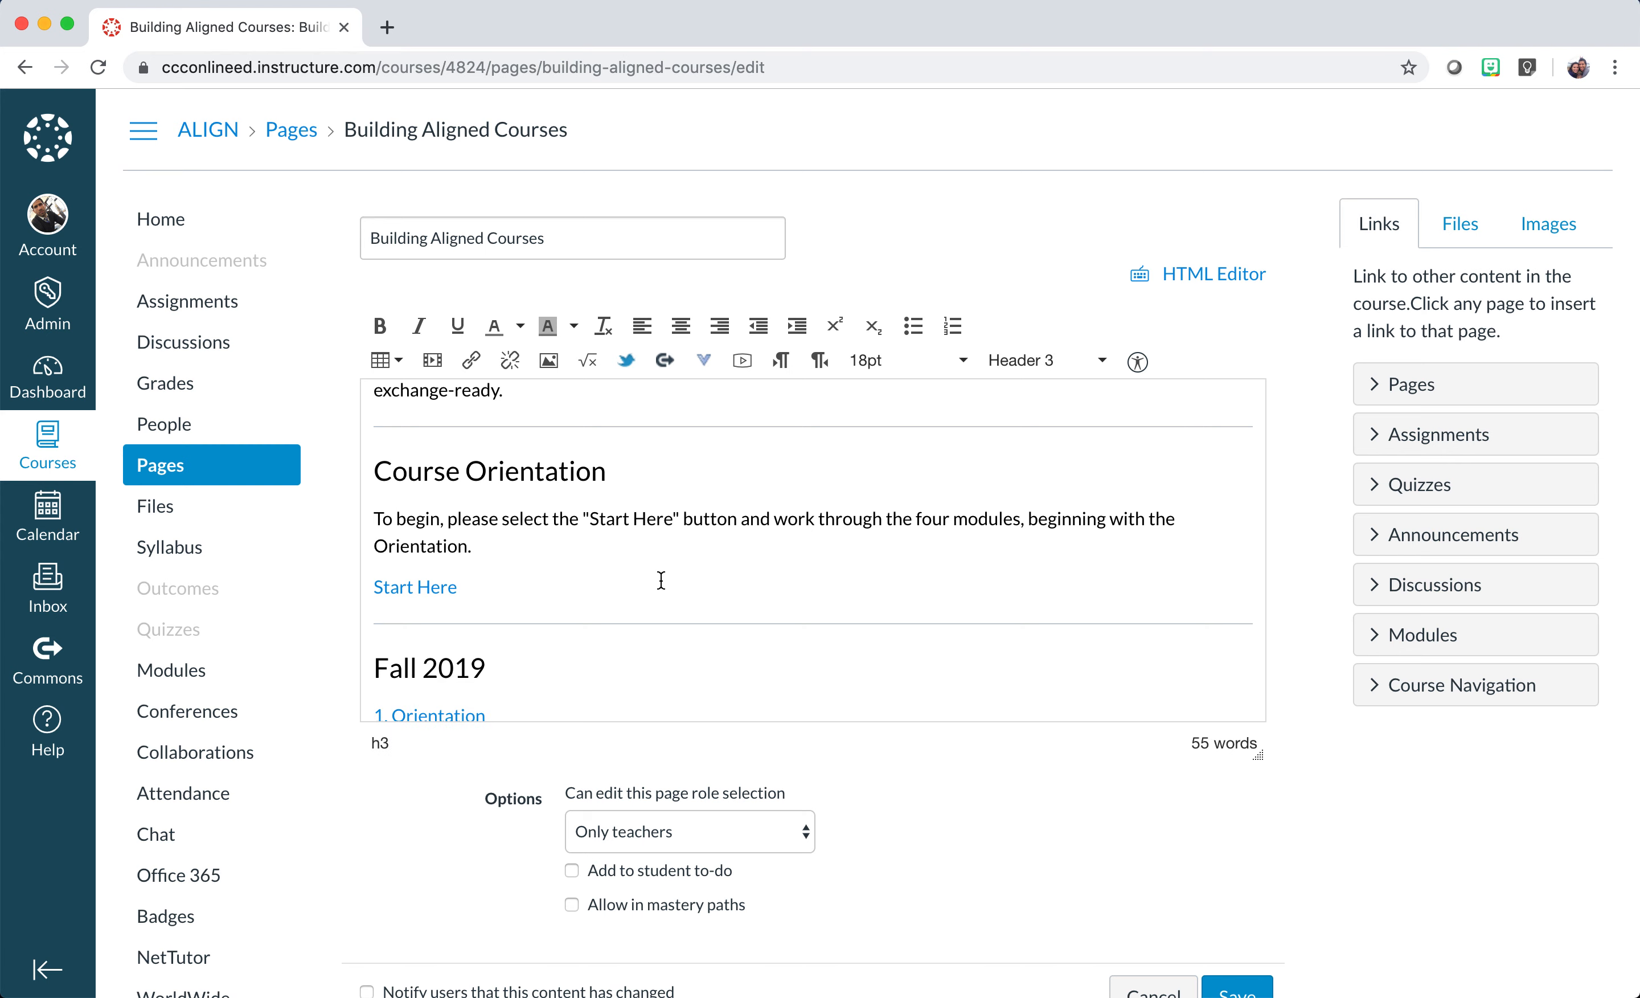
{"action": "scroll", "coordinate": [661, 580], "scroll_direction": "down", "scroll_amount": 3}
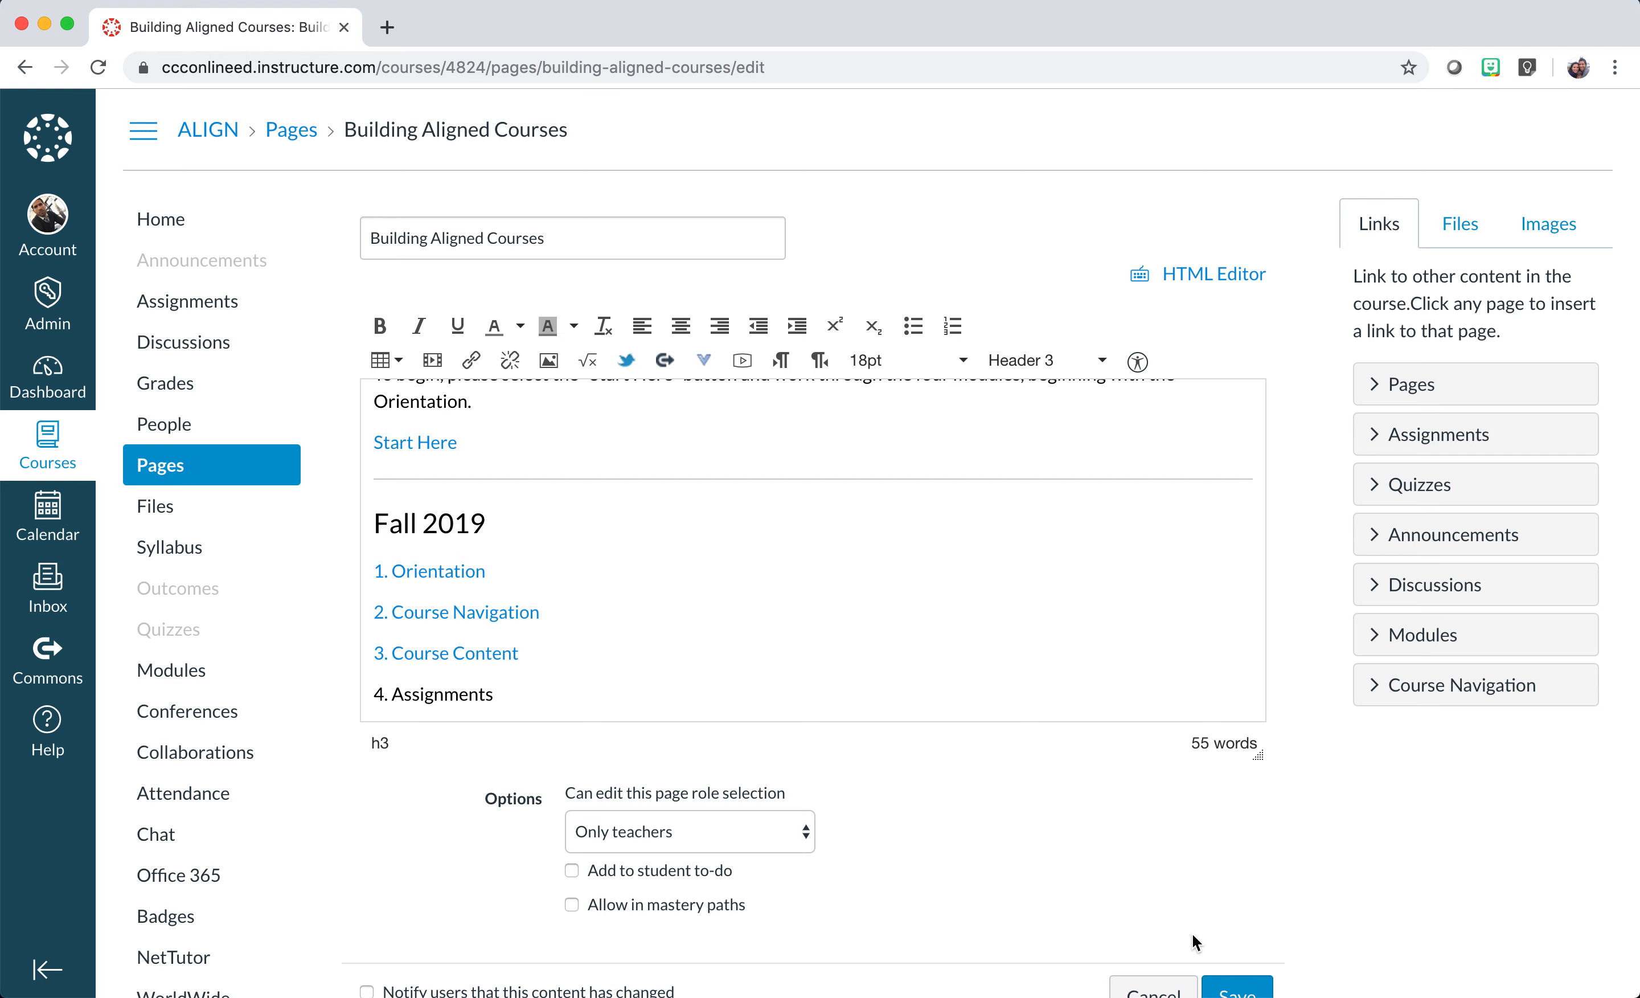
{"action": "scroll", "coordinate": [1196, 942], "scroll_direction": "down", "scroll_amount": 2}
{"action": "left_click", "coordinate": [1240, 908]}
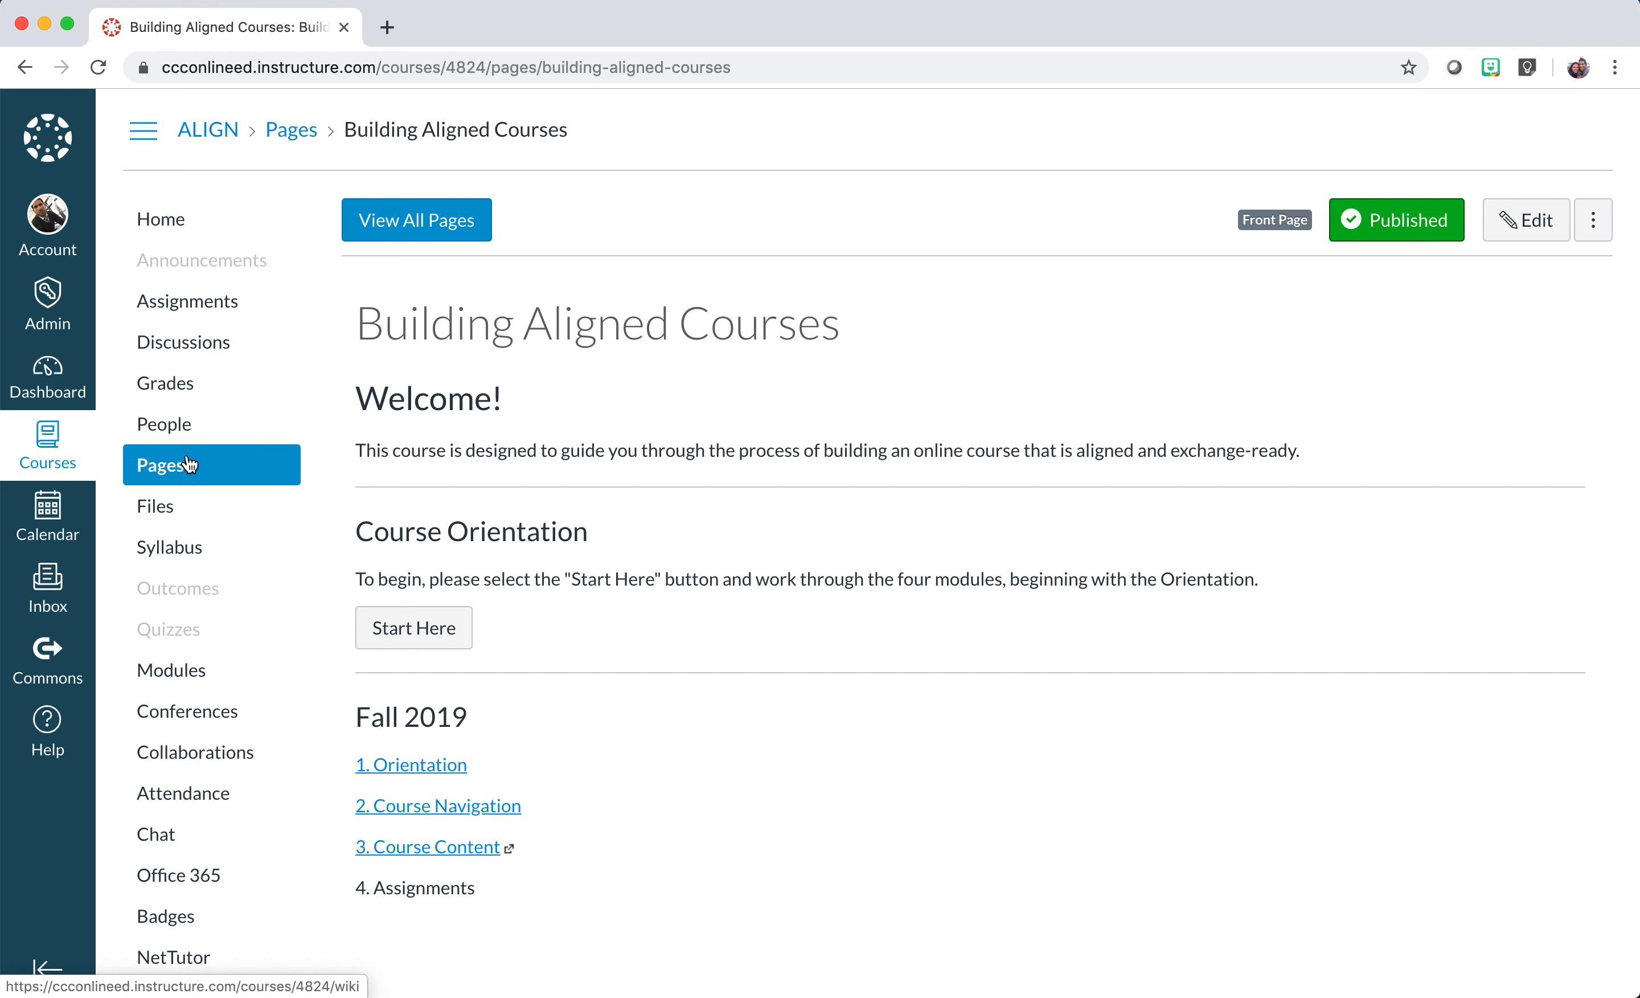
Scroll down the course menu and open the course Settings page.
{"action": "scroll", "coordinate": [197, 561], "scroll_direction": "down", "scroll_amount": 1}
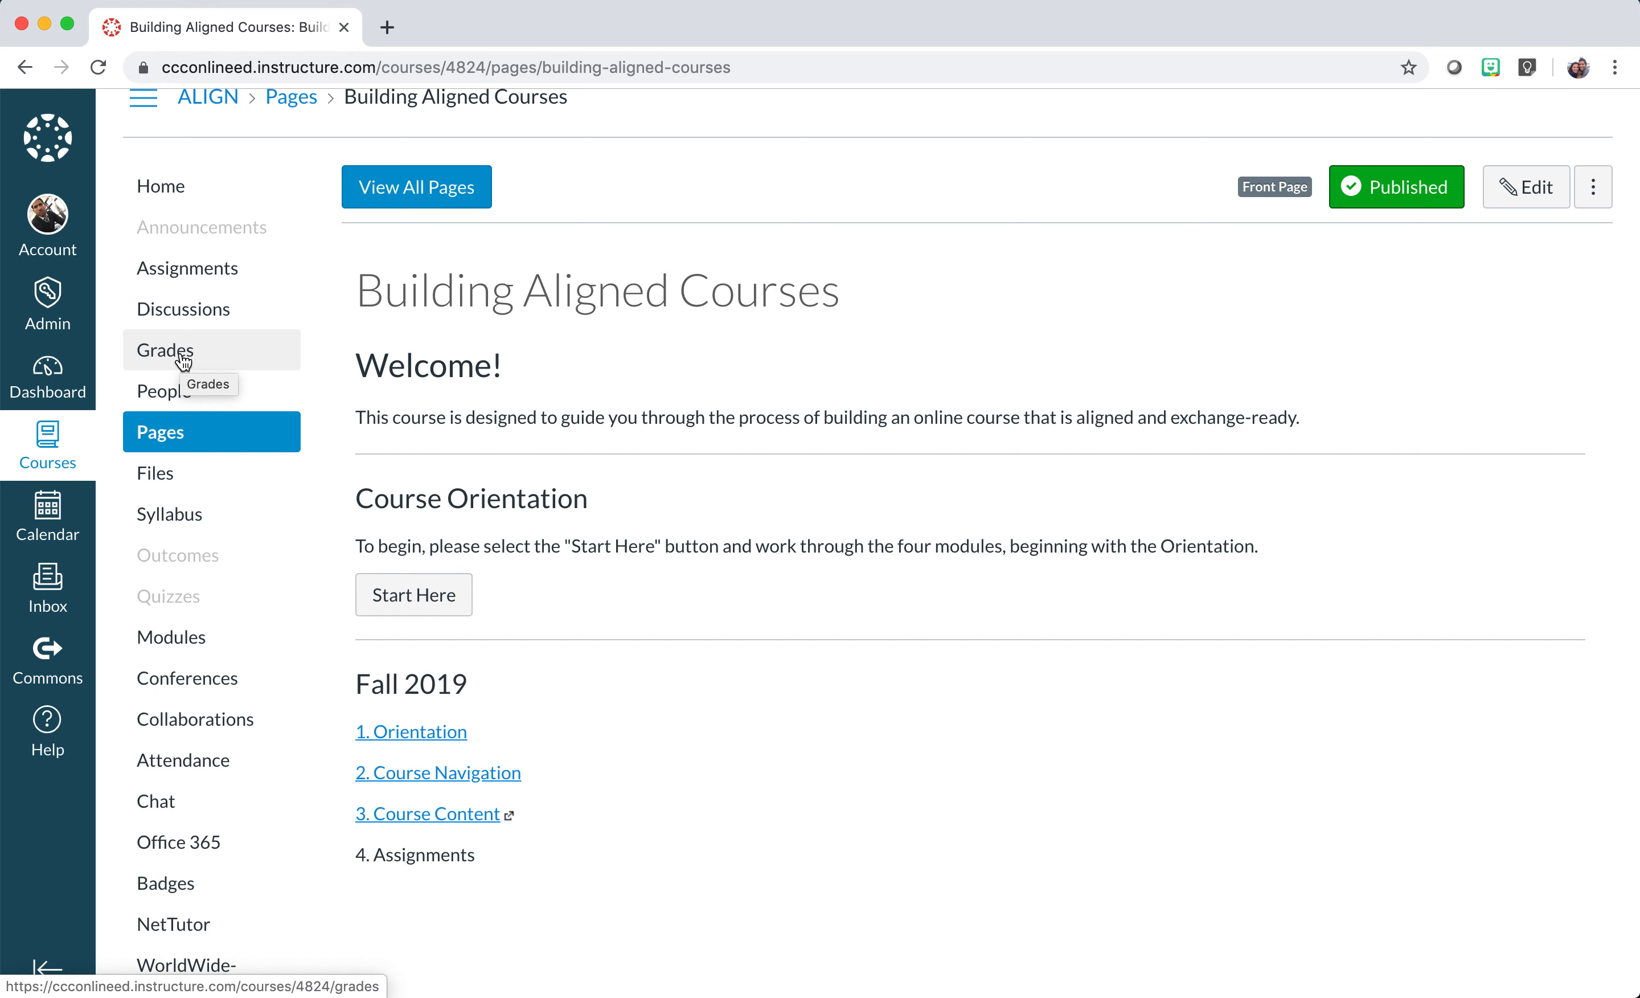
{"action": "scroll", "coordinate": [227, 567], "scroll_direction": "down", "scroll_amount": 1}
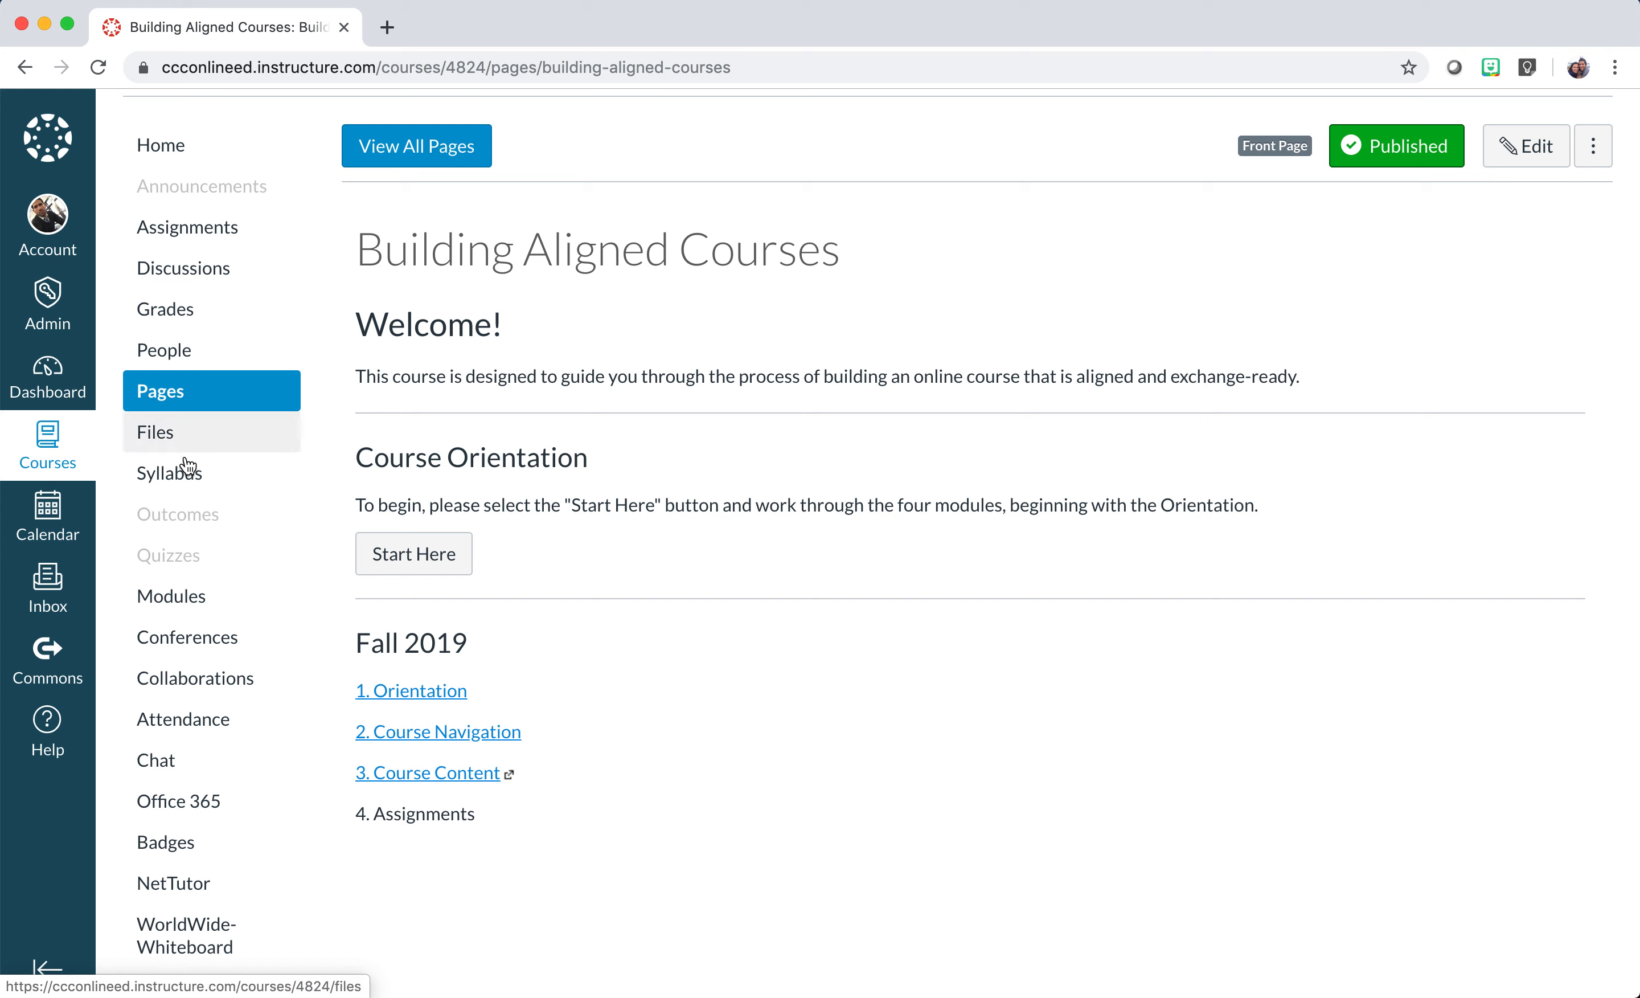
{"action": "scroll", "coordinate": [182, 557], "scroll_direction": "down", "scroll_amount": 5}
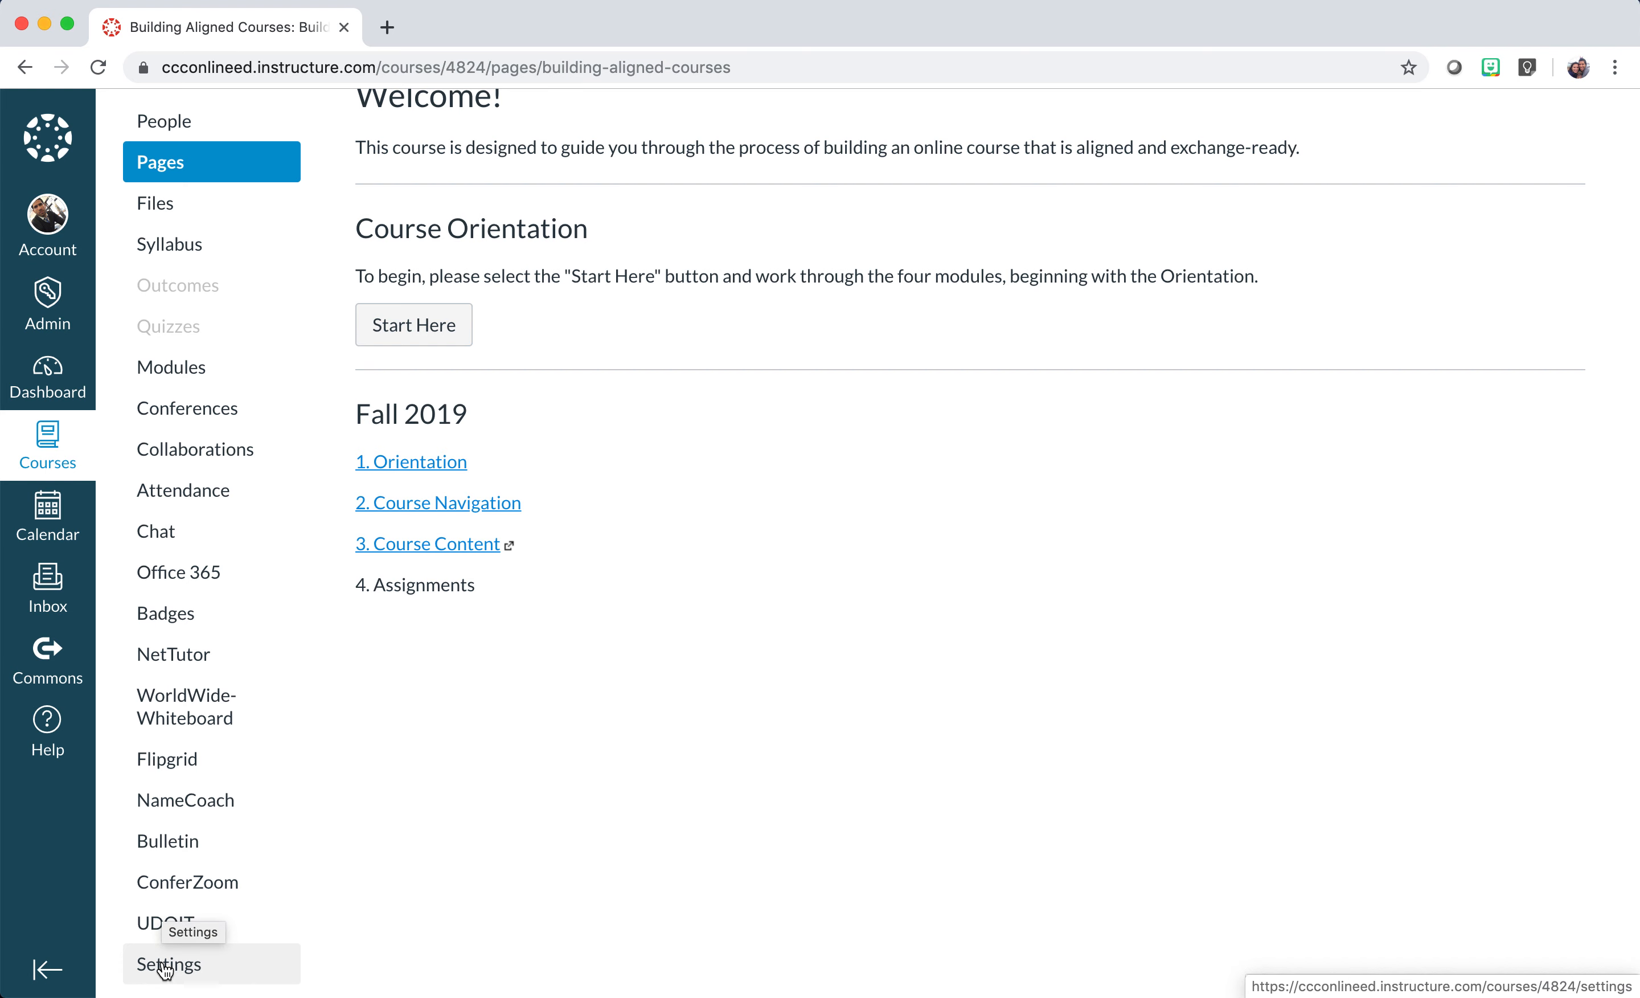
{"action": "left_click", "coordinate": [164, 969]}
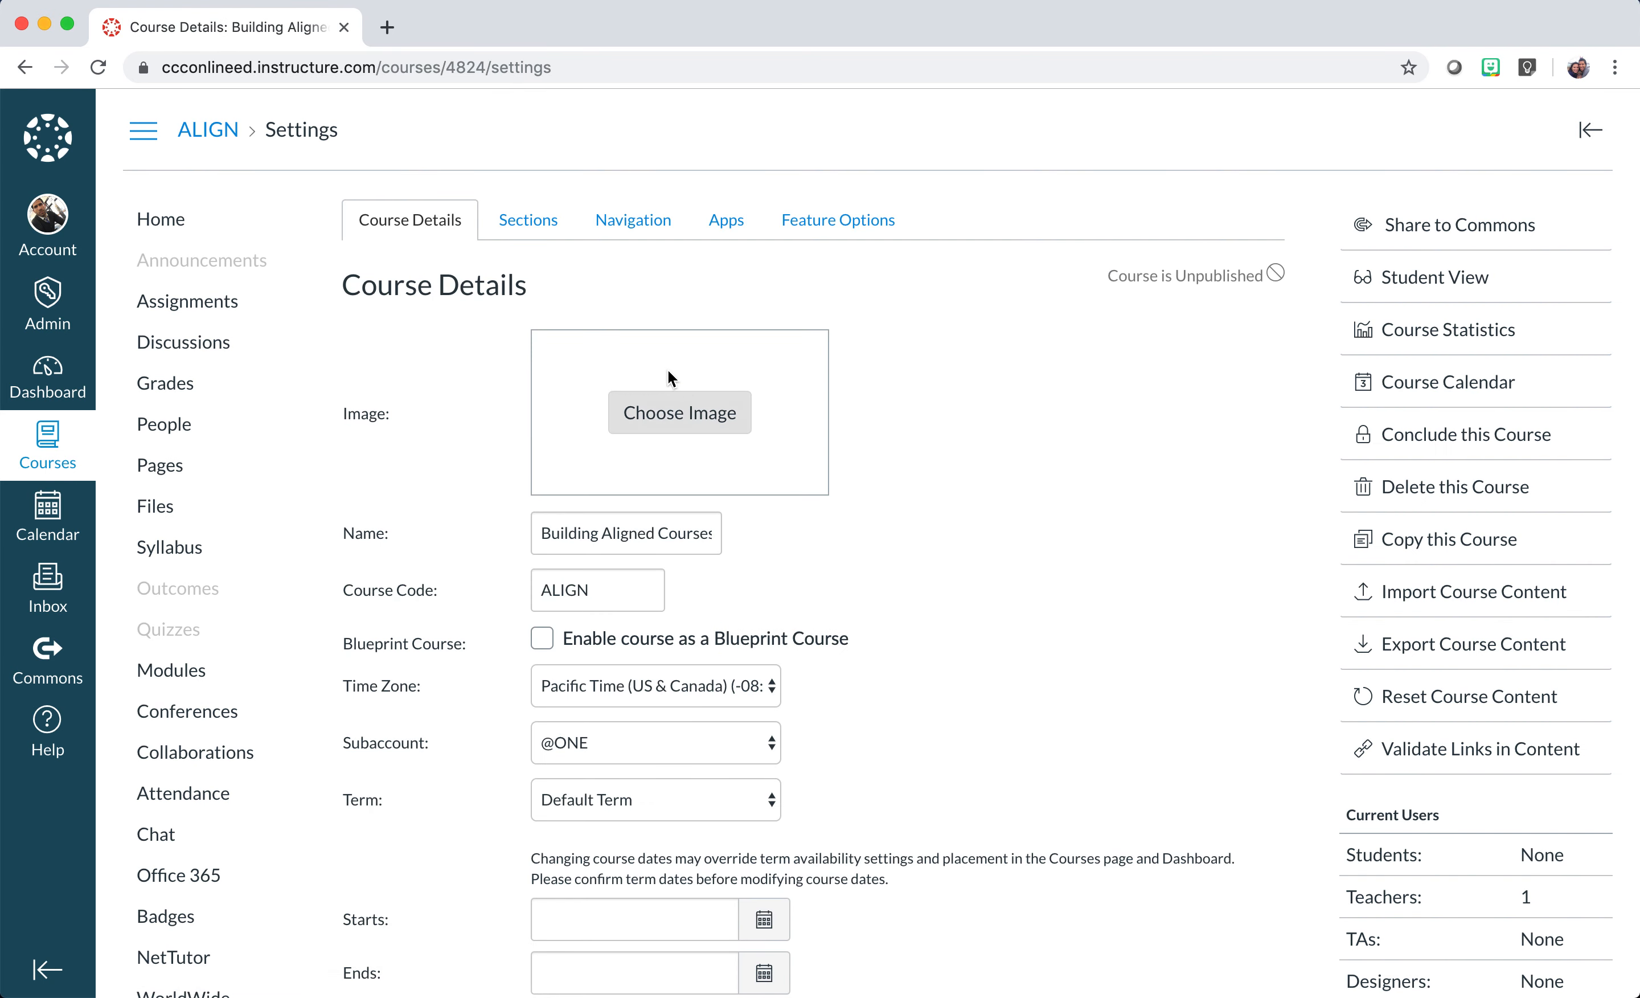
On the Navigation tab, disable UDOIT from the course navigation.
{"action": "left_click", "coordinate": [649, 227]}
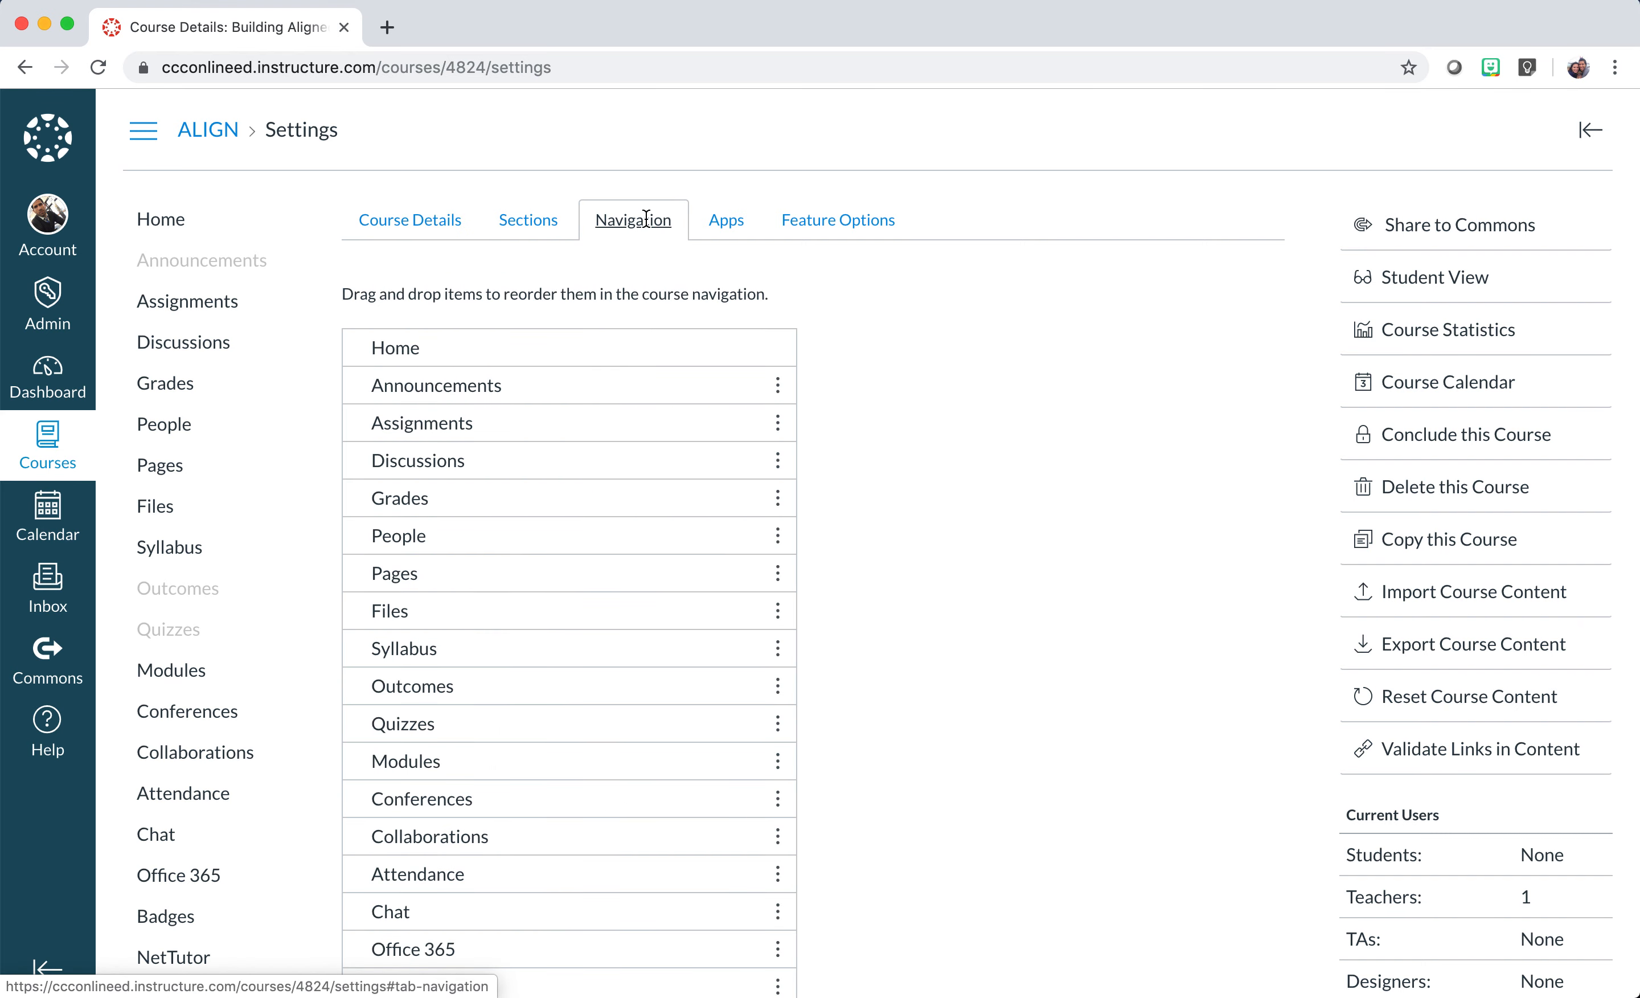
{"action": "scroll", "coordinate": [935, 517], "scroll_direction": "down", "scroll_amount": 3}
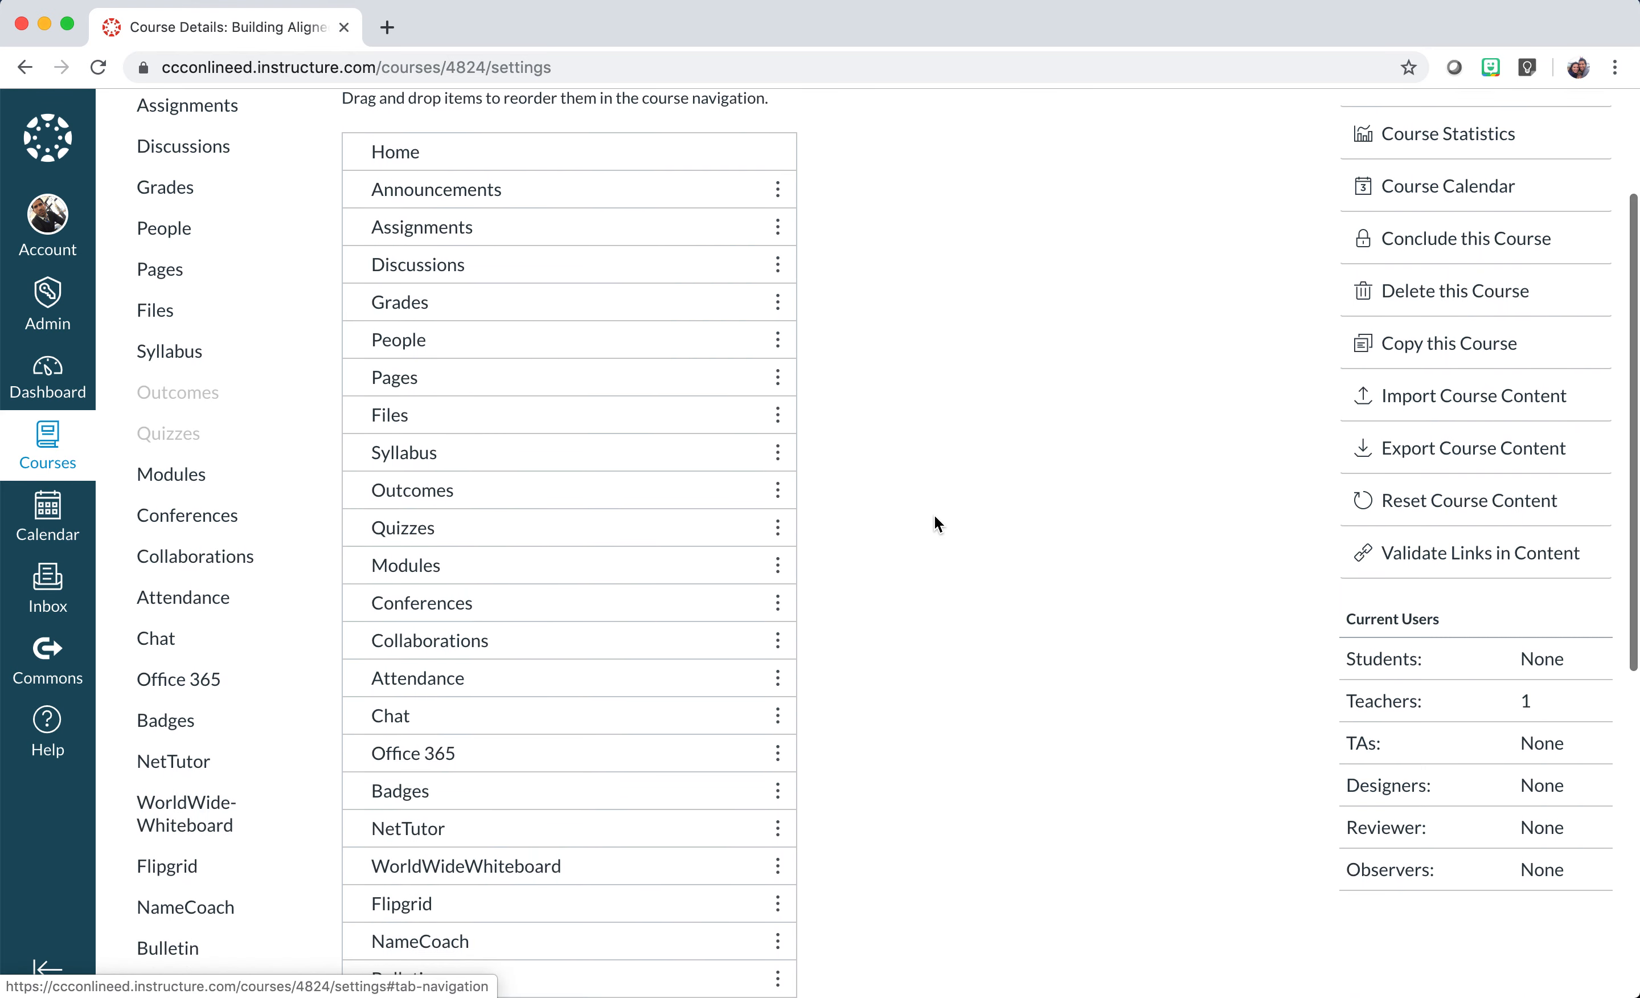
{"action": "scroll", "coordinate": [629, 143], "scroll_direction": "up", "scroll_amount": 1}
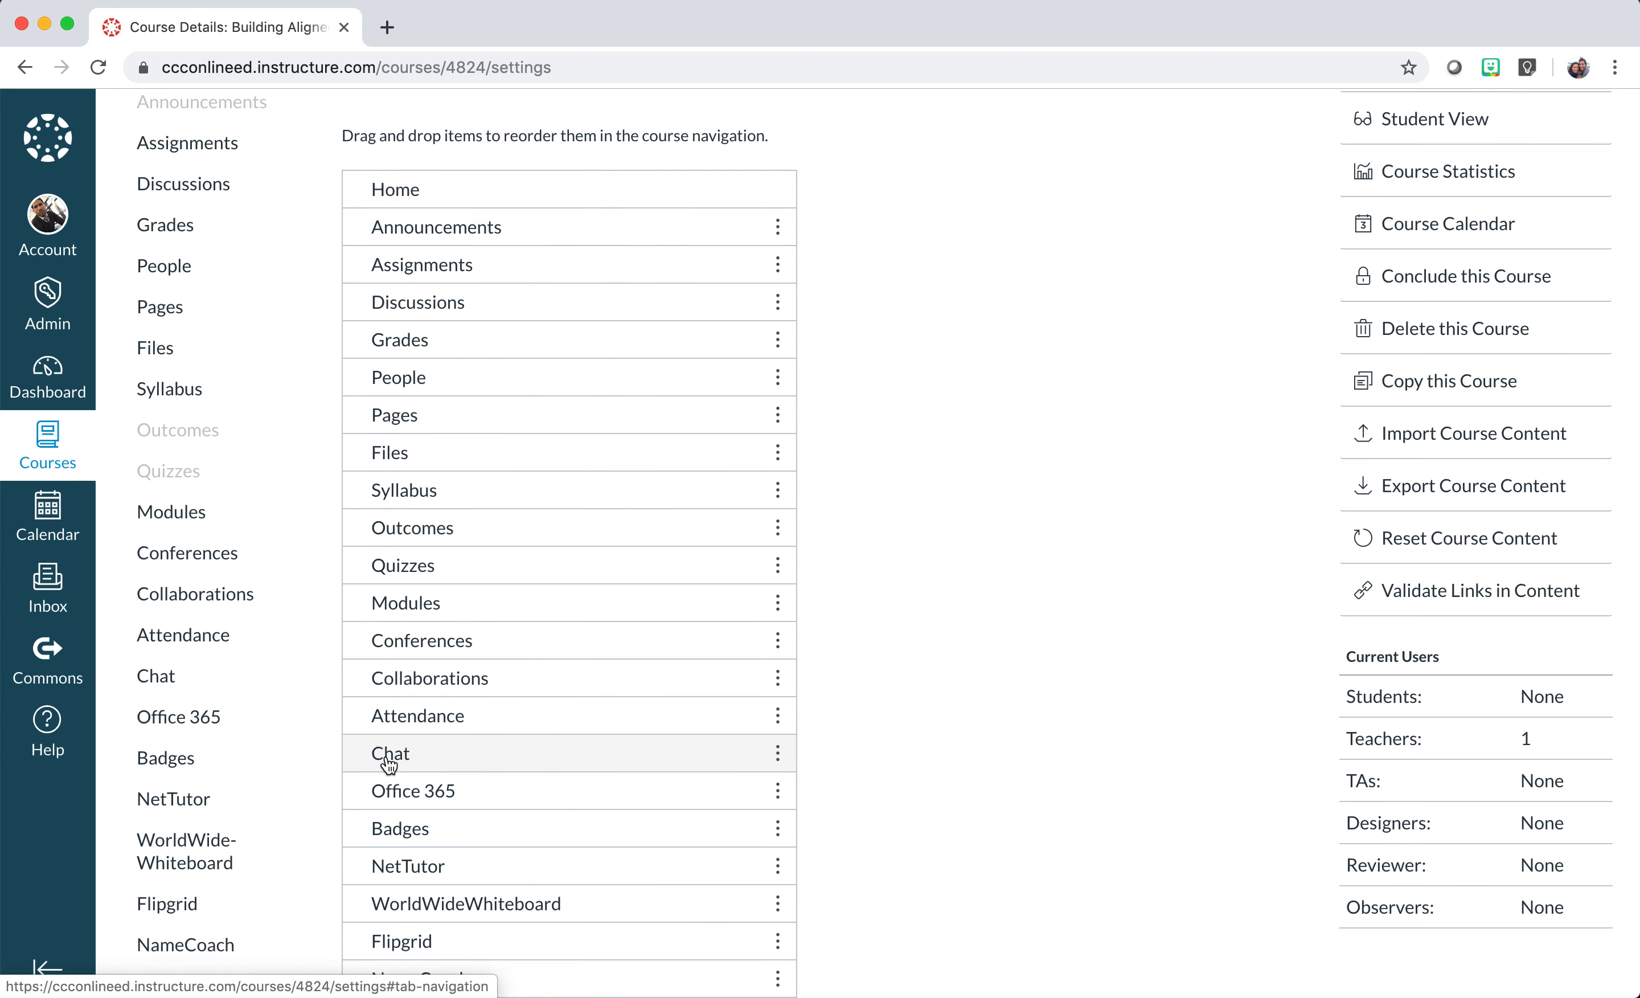
{"action": "scroll", "coordinate": [304, 782], "scroll_direction": "down", "scroll_amount": 13}
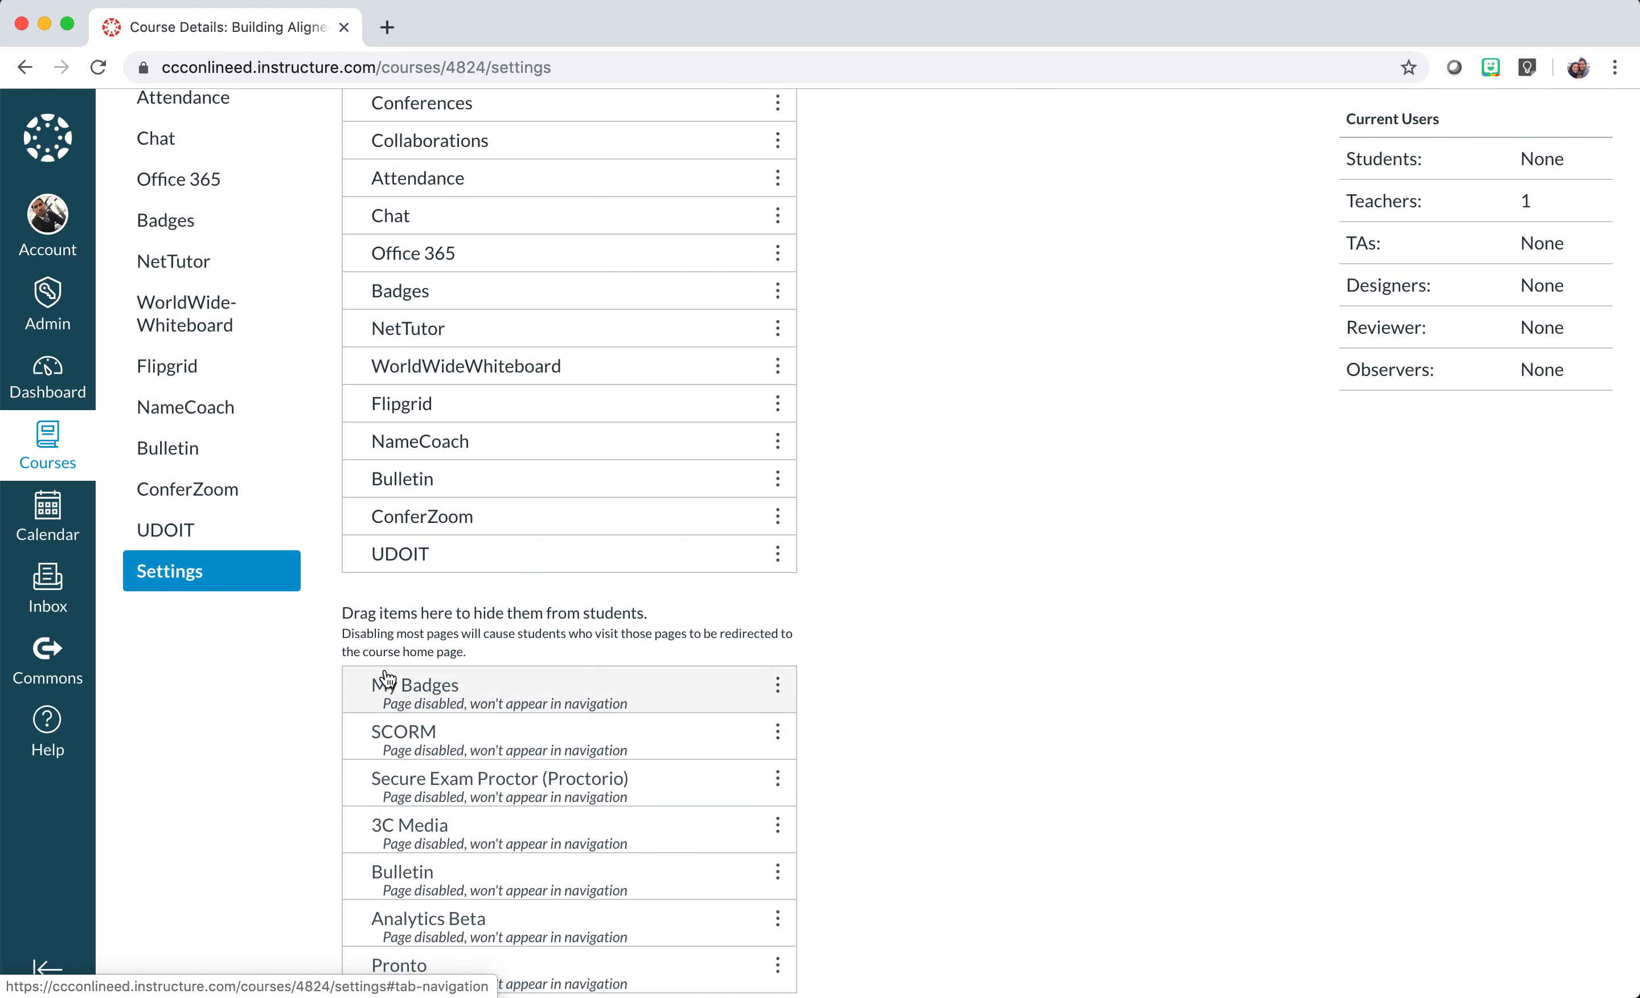
{"action": "scroll", "coordinate": [440, 768], "scroll_direction": "down", "scroll_amount": 1}
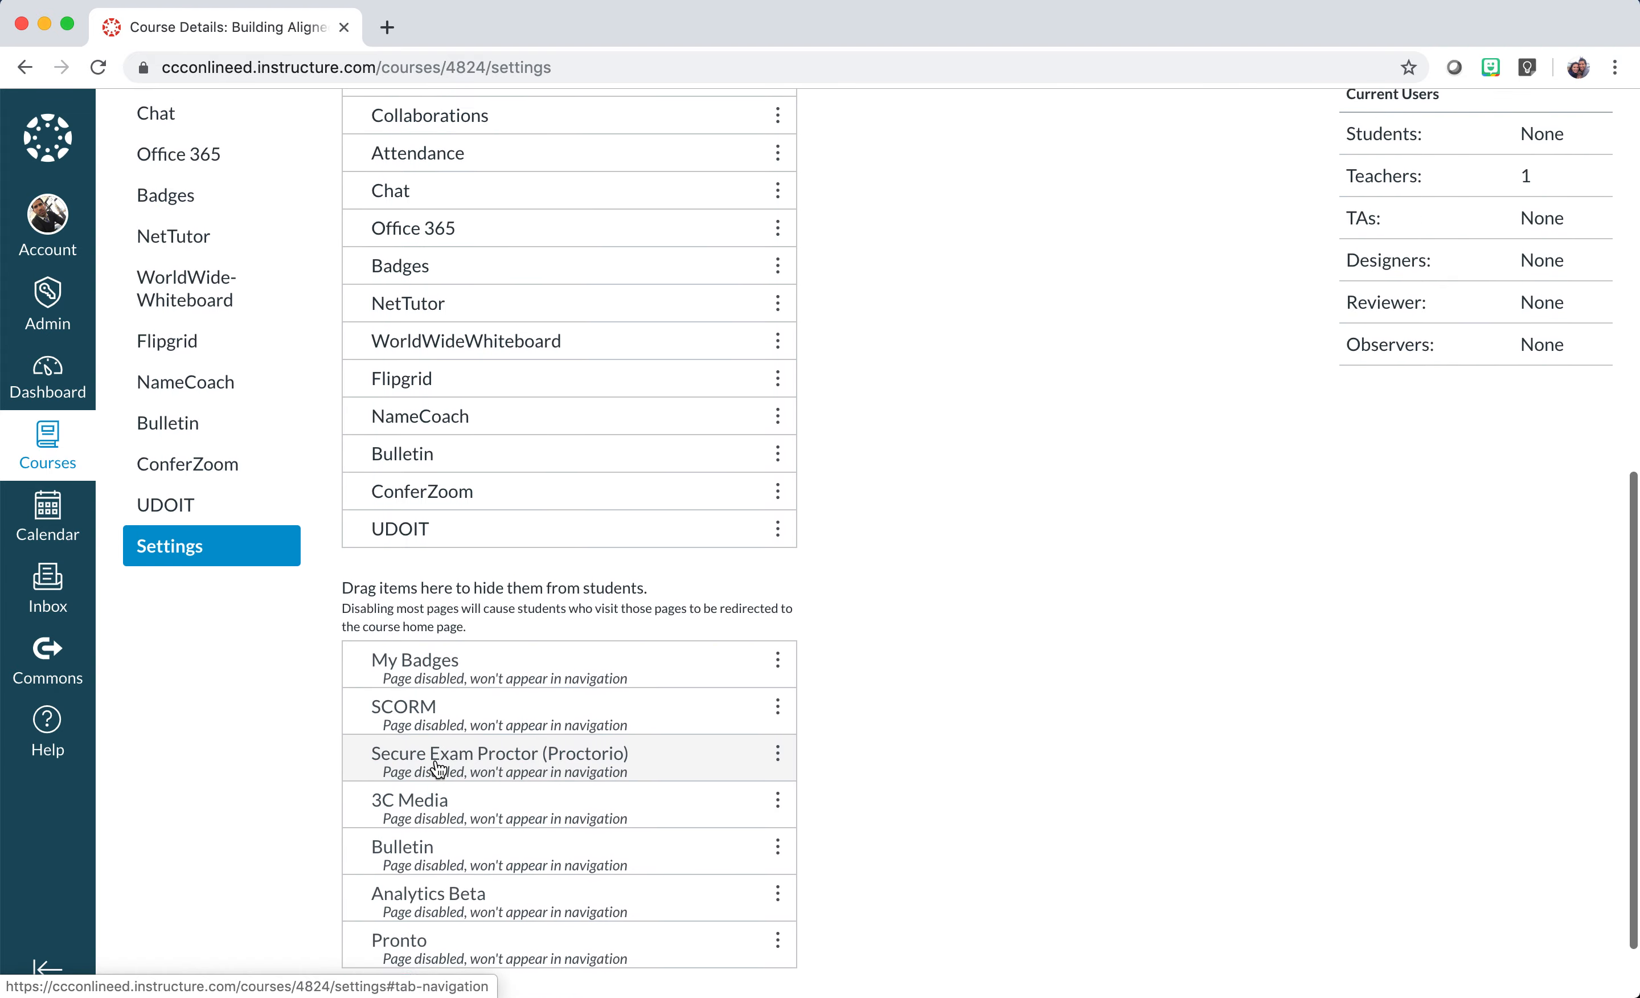
{"action": "scroll", "coordinate": [439, 768], "scroll_direction": "up", "scroll_amount": 3}
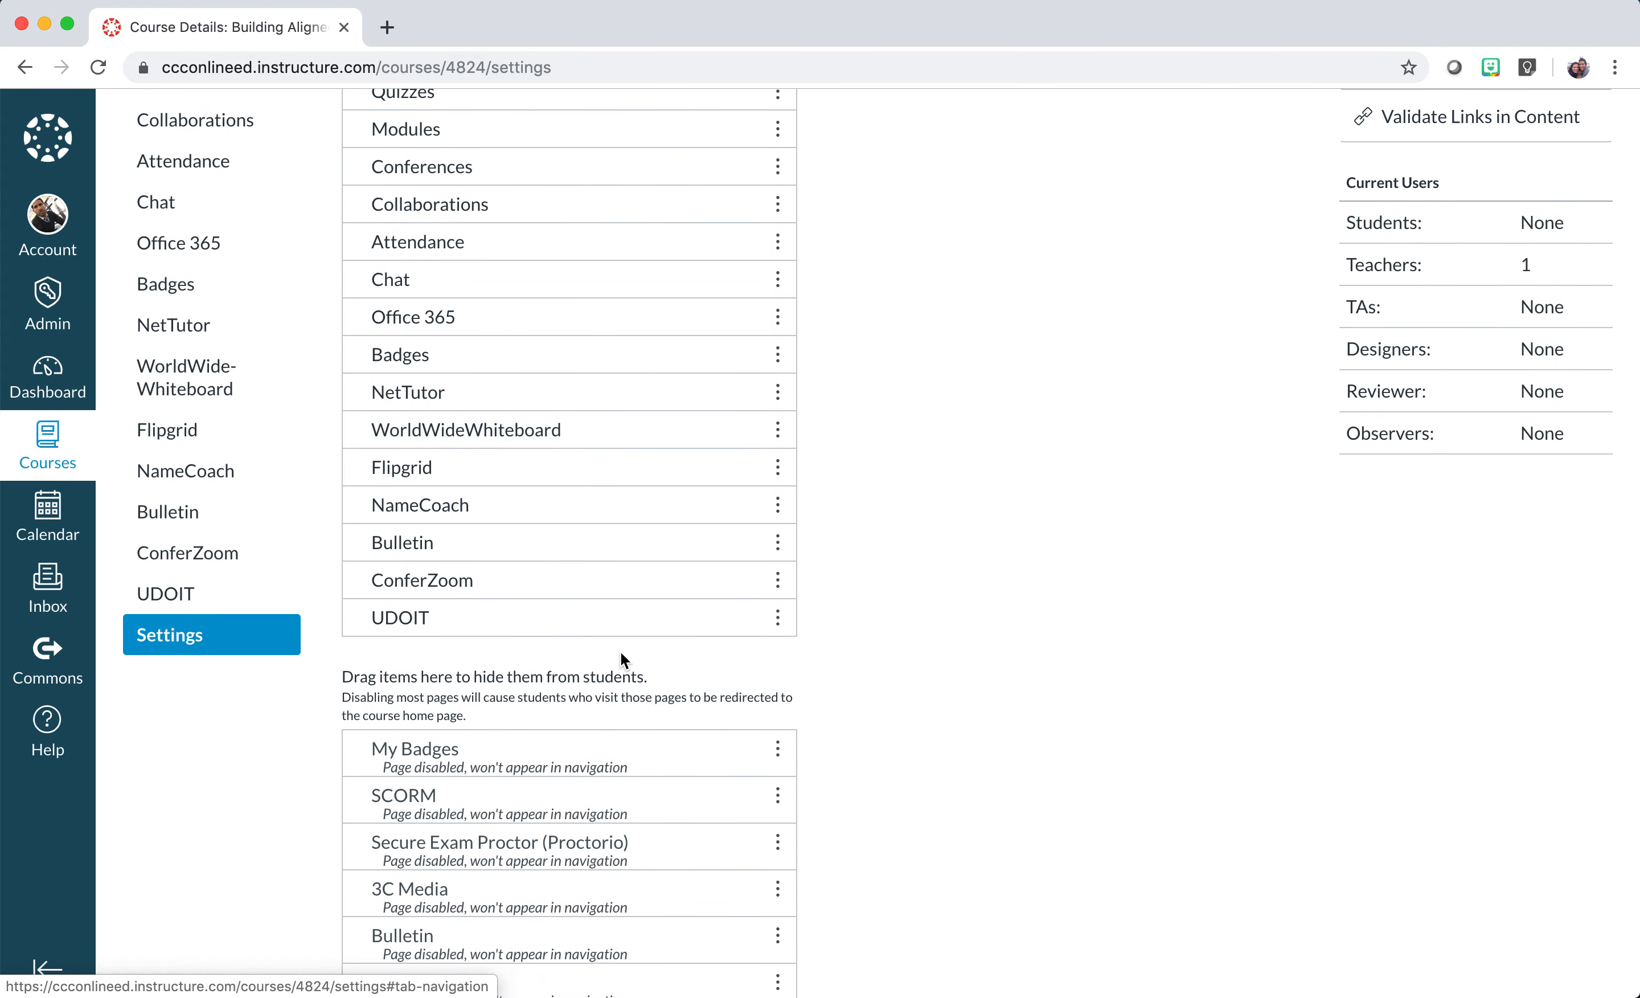
{"action": "left_click", "coordinate": [780, 620]}
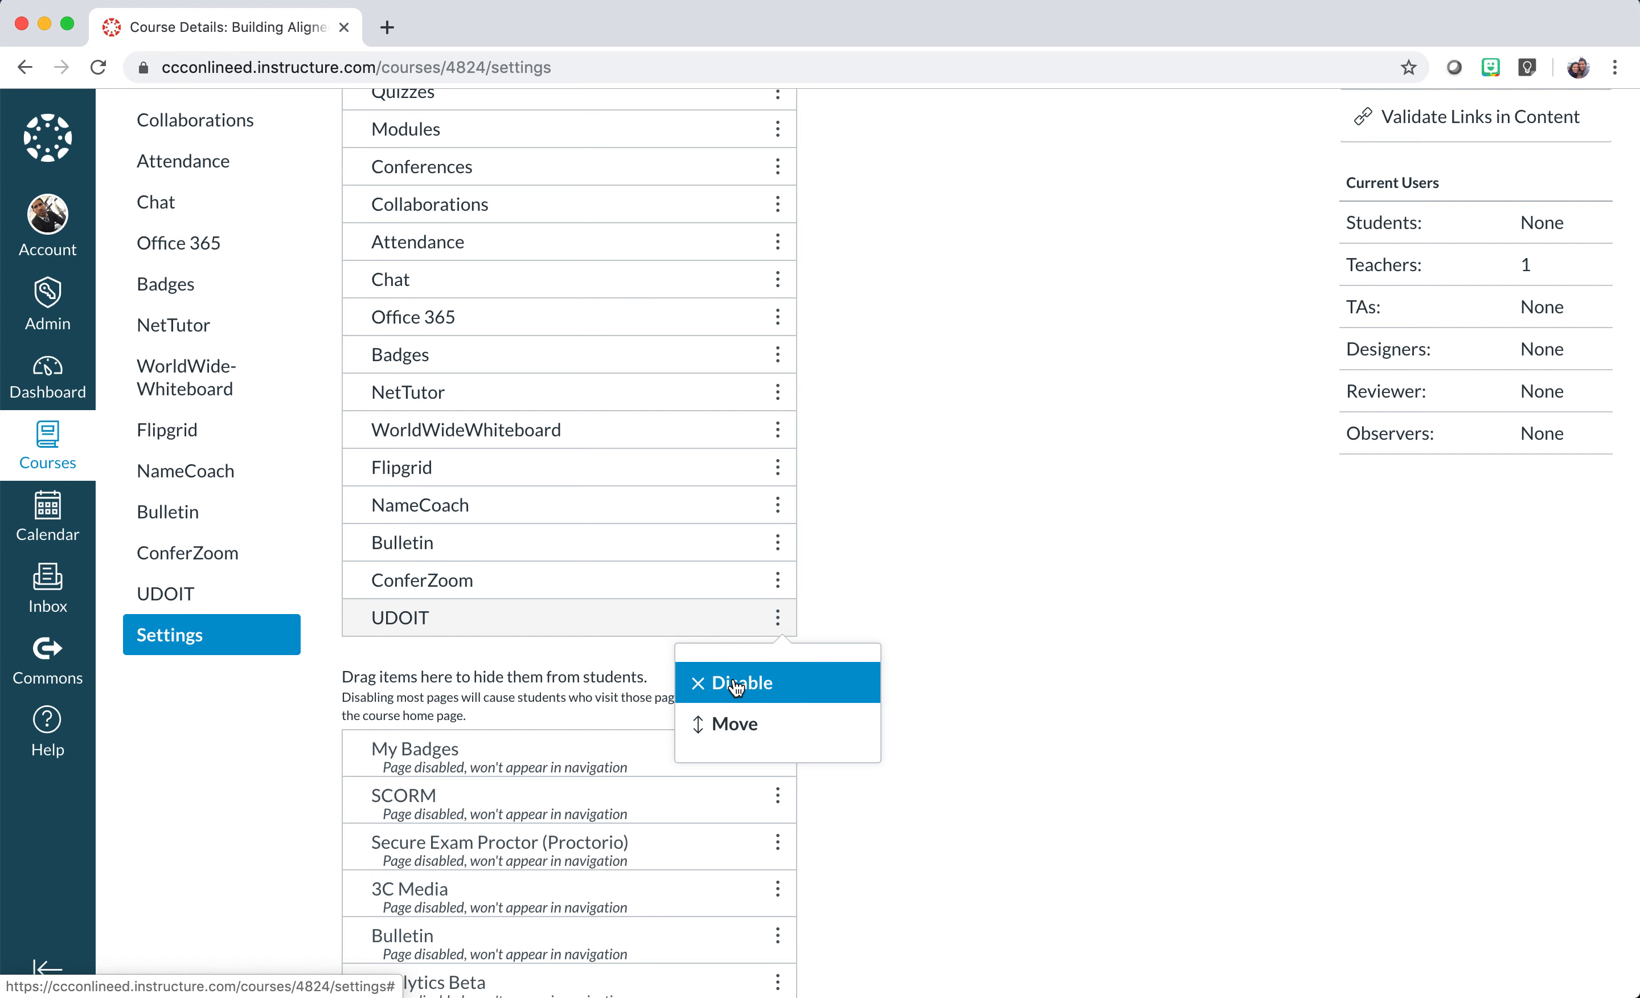
{"action": "left_click", "coordinate": [738, 686]}
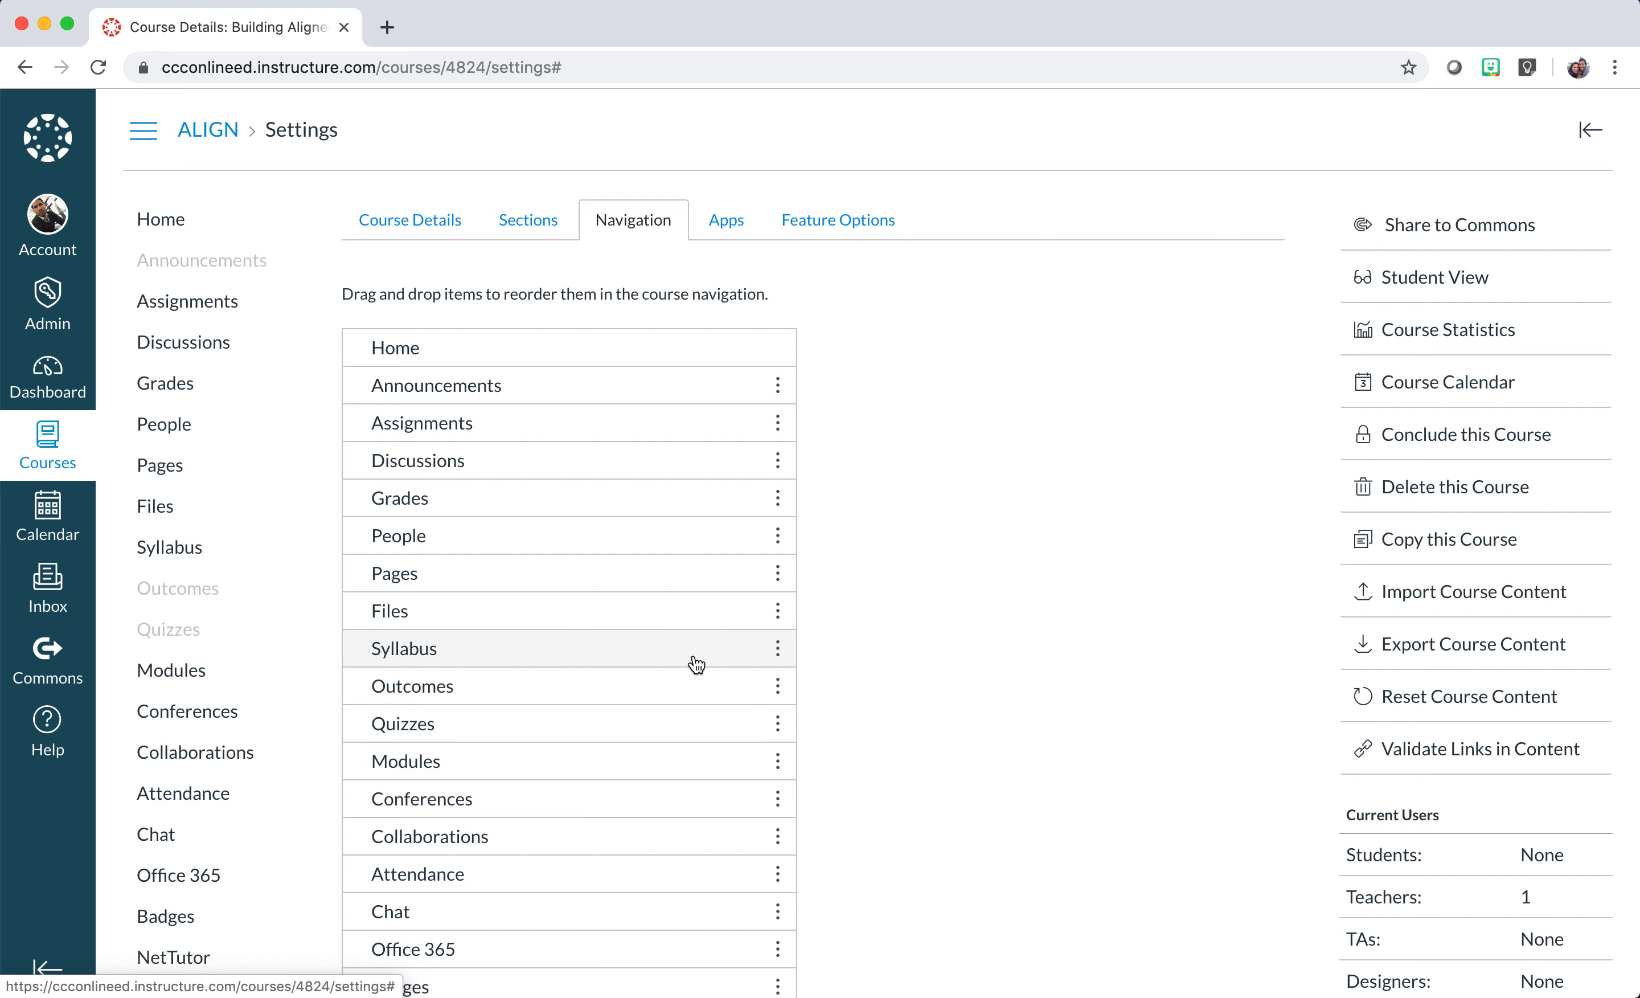
Drag ConferZoom, Bulletin, NameCoach, Flipgrid and WorldWideWhiteboard into the hidden items list.
{"action": "scroll", "coordinate": [696, 640], "scroll_direction": "down", "scroll_amount": 2}
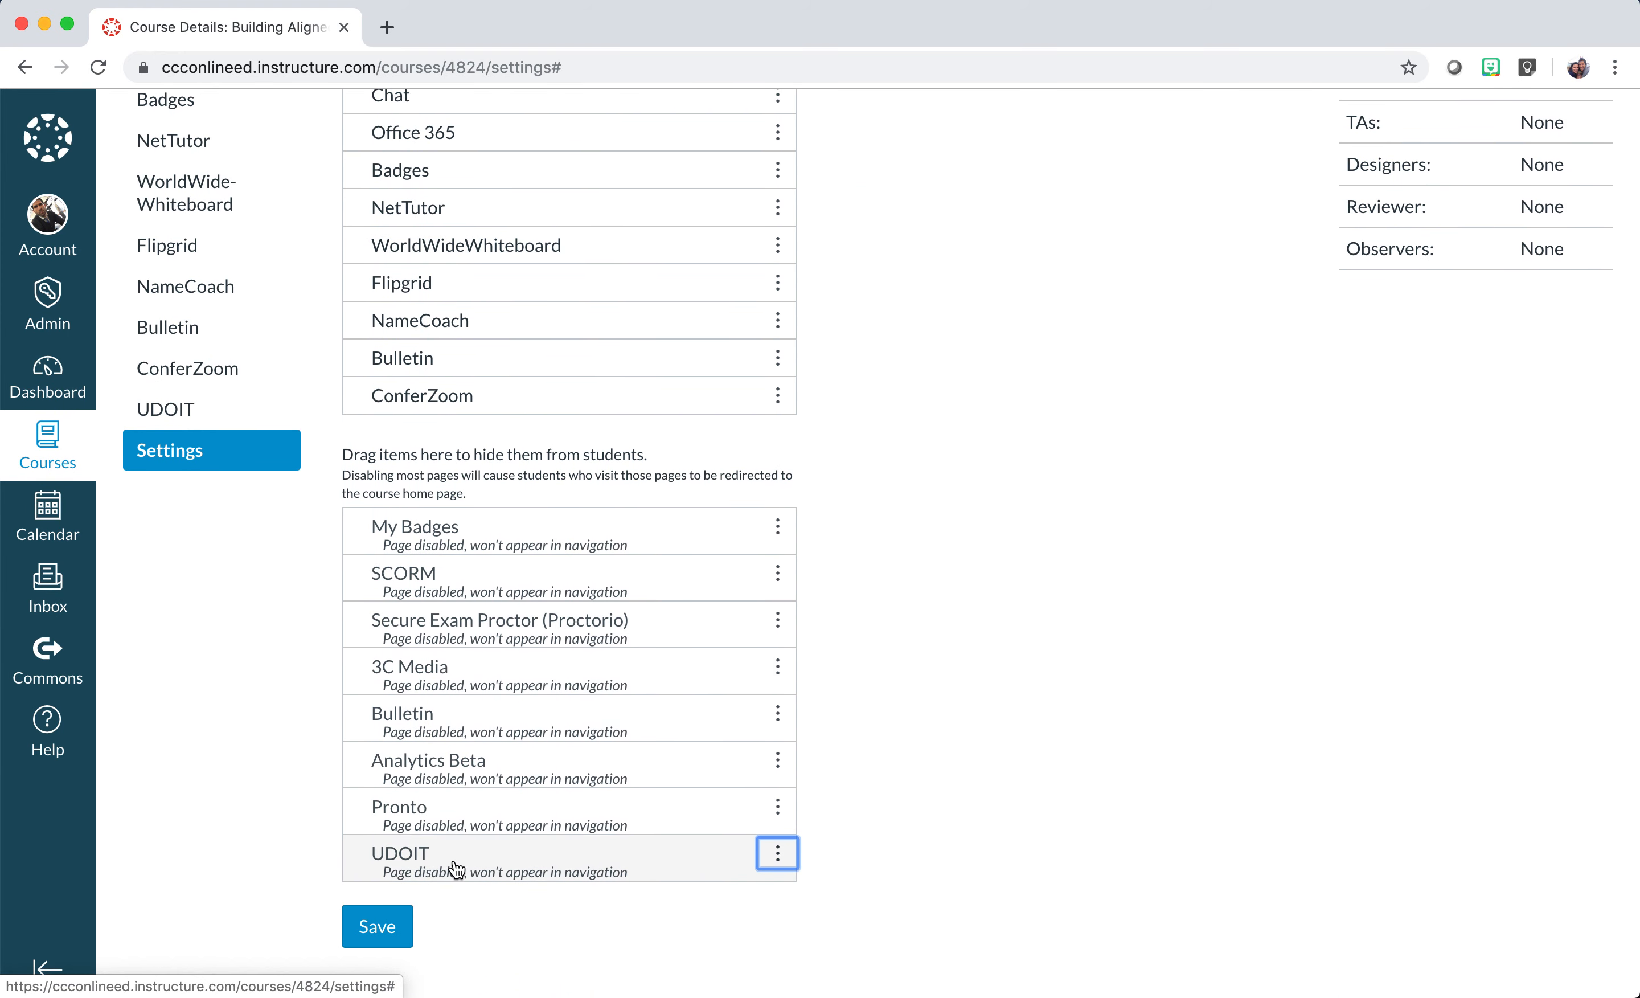
{"action": "scroll", "coordinate": [521, 548], "scroll_direction": "up", "scroll_amount": 2}
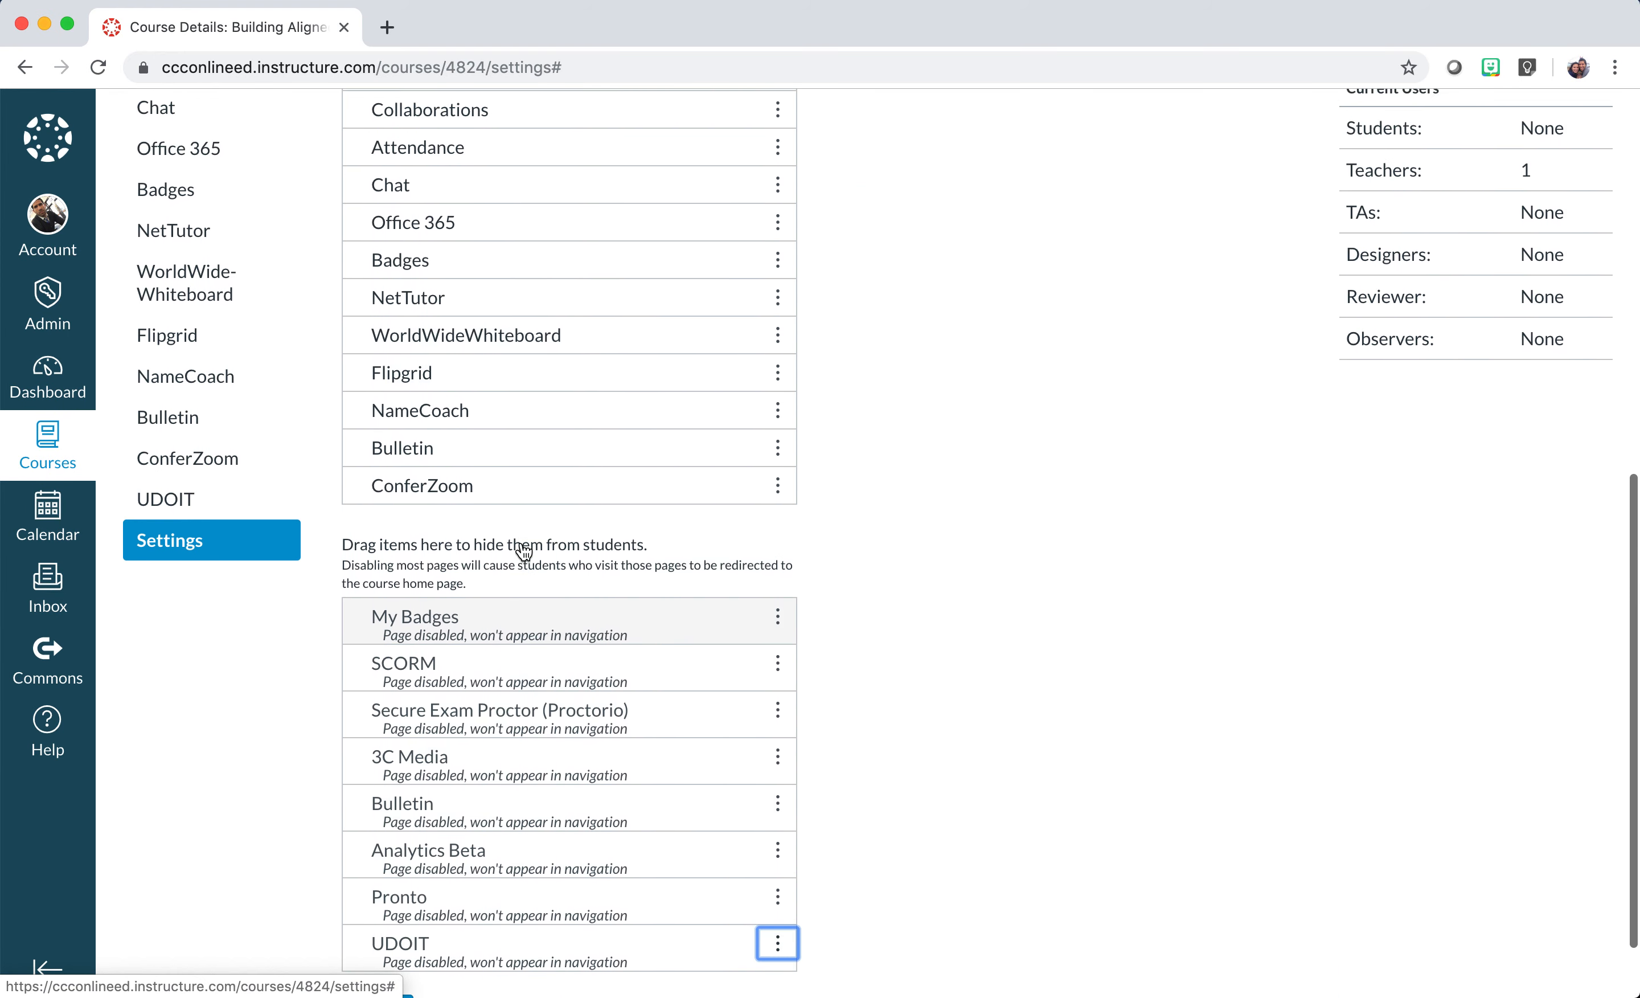
{"action": "left_click_drag", "start_coordinate": [458, 484], "coordinate": [447, 623]}
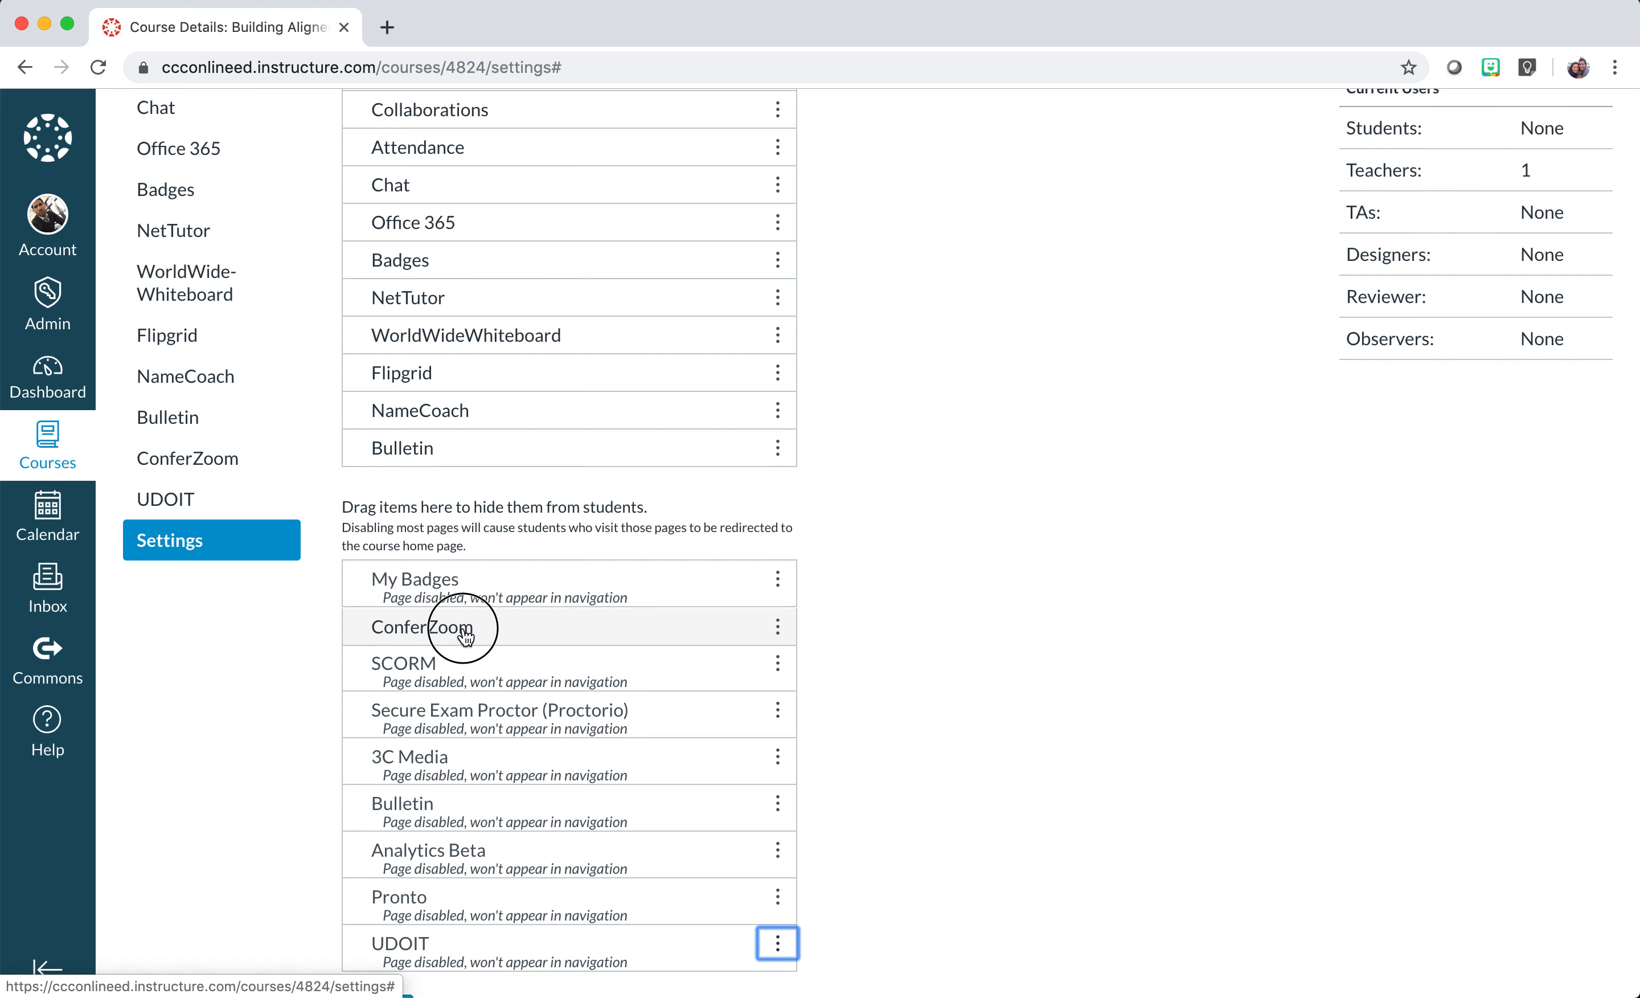
{"action": "left_click_drag", "start_coordinate": [459, 450], "coordinate": [447, 595]}
{"action": "left_click_drag", "start_coordinate": [441, 407], "coordinate": [444, 595]}
{"action": "left_click_drag", "start_coordinate": [441, 373], "coordinate": [440, 655]}
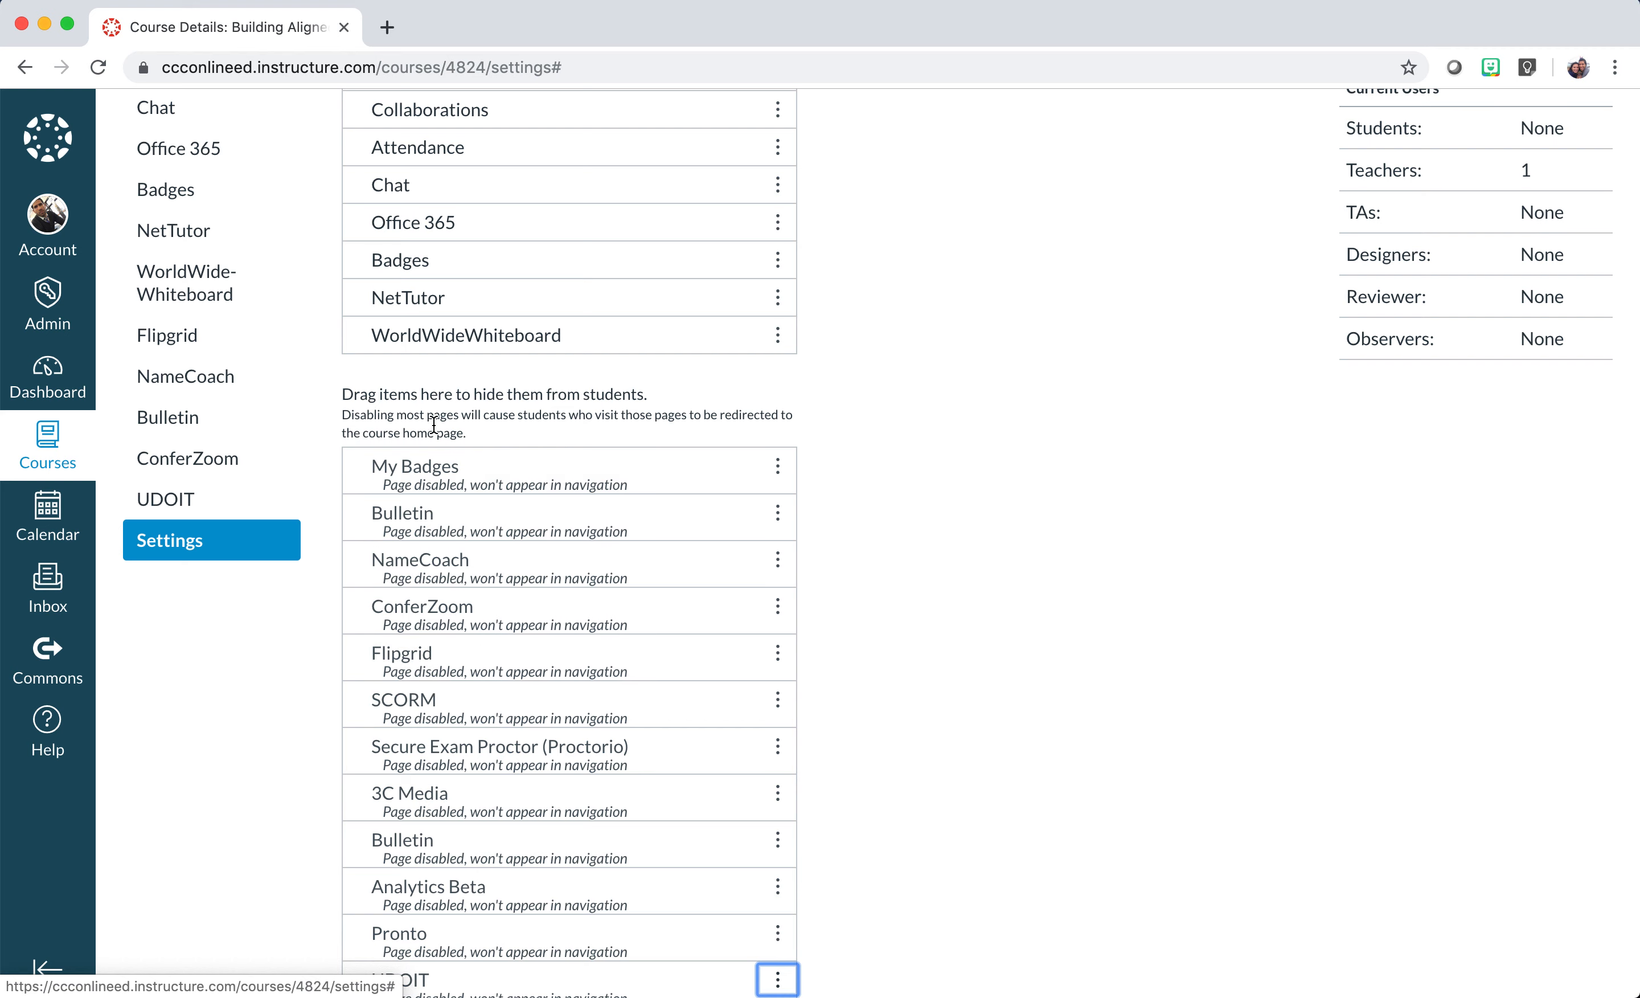
{"action": "left_click_drag", "start_coordinate": [449, 350], "coordinate": [447, 633]}
{"action": "scroll", "coordinate": [441, 611], "scroll_direction": "up", "scroll_amount": 7}
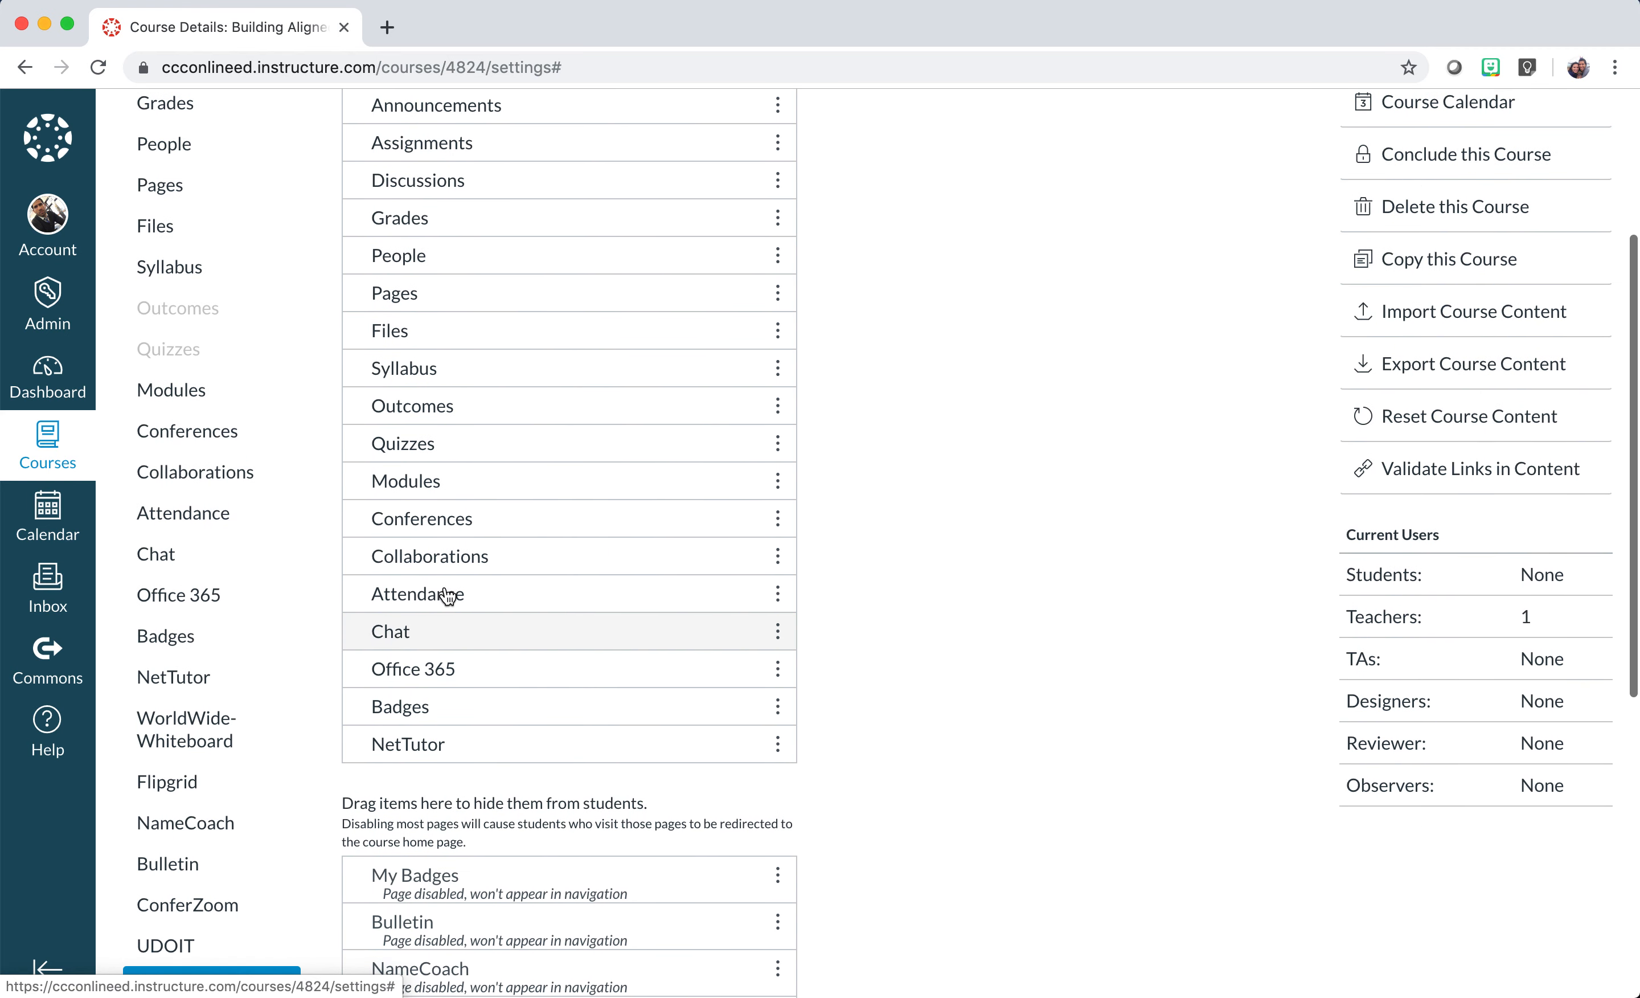
{"action": "scroll", "coordinate": [439, 296], "scroll_direction": "up", "scroll_amount": 5}
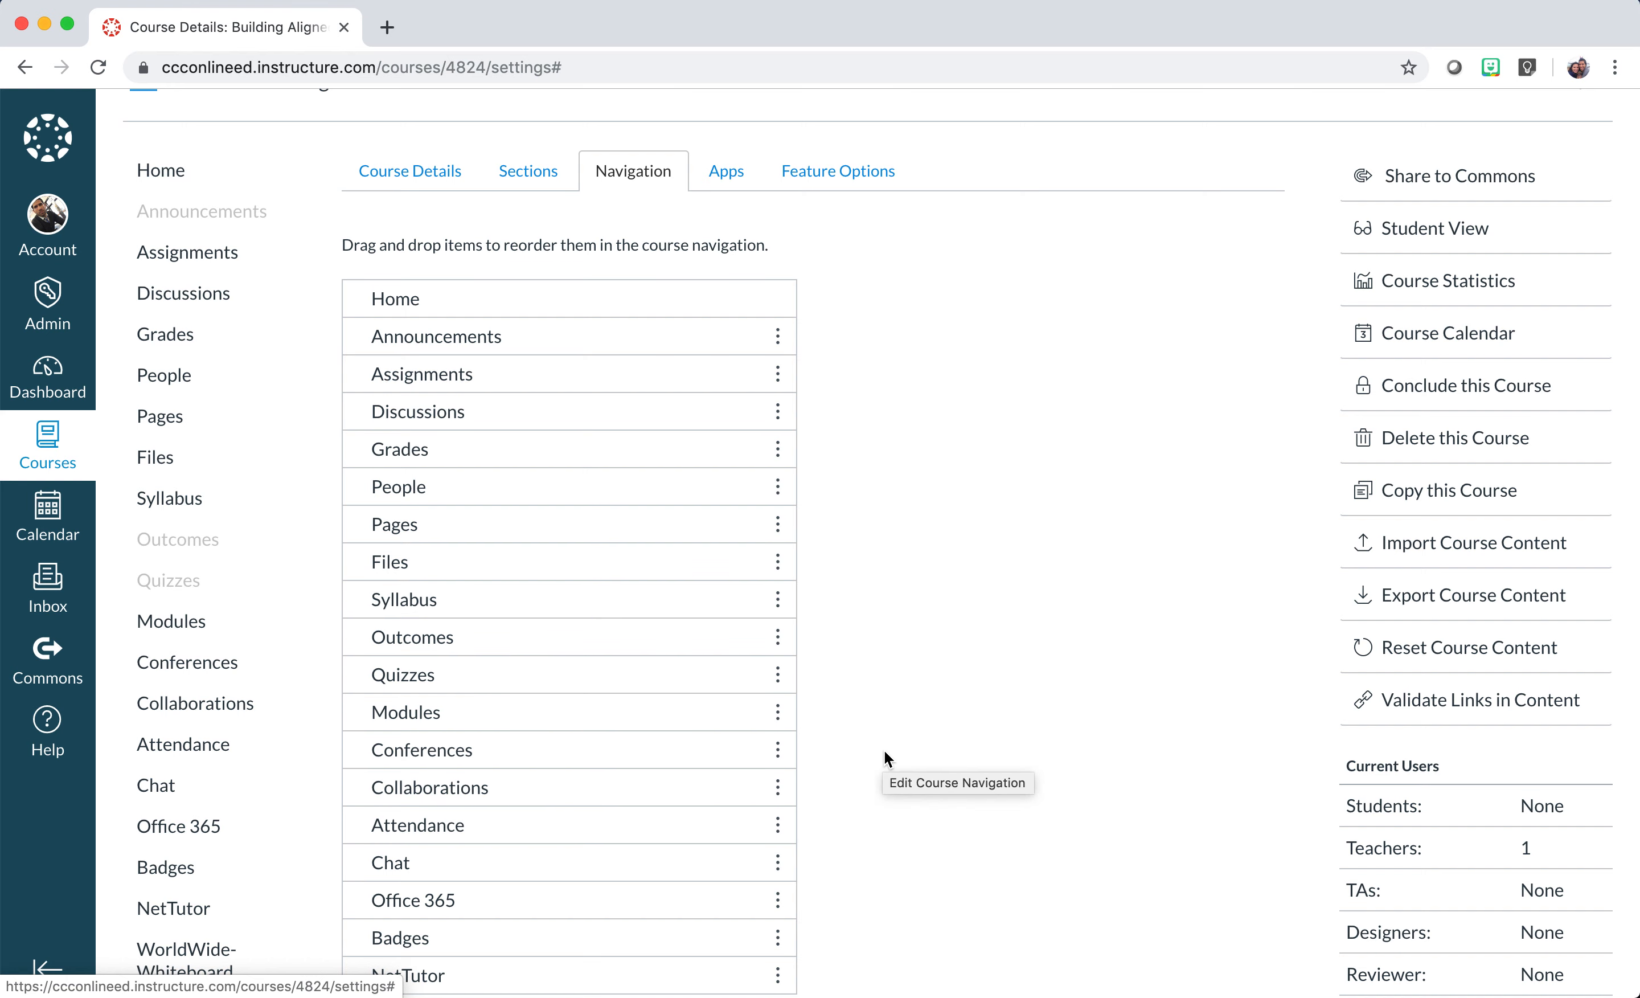
{"action": "scroll", "coordinate": [884, 751], "scroll_direction": "down", "scroll_amount": 12}
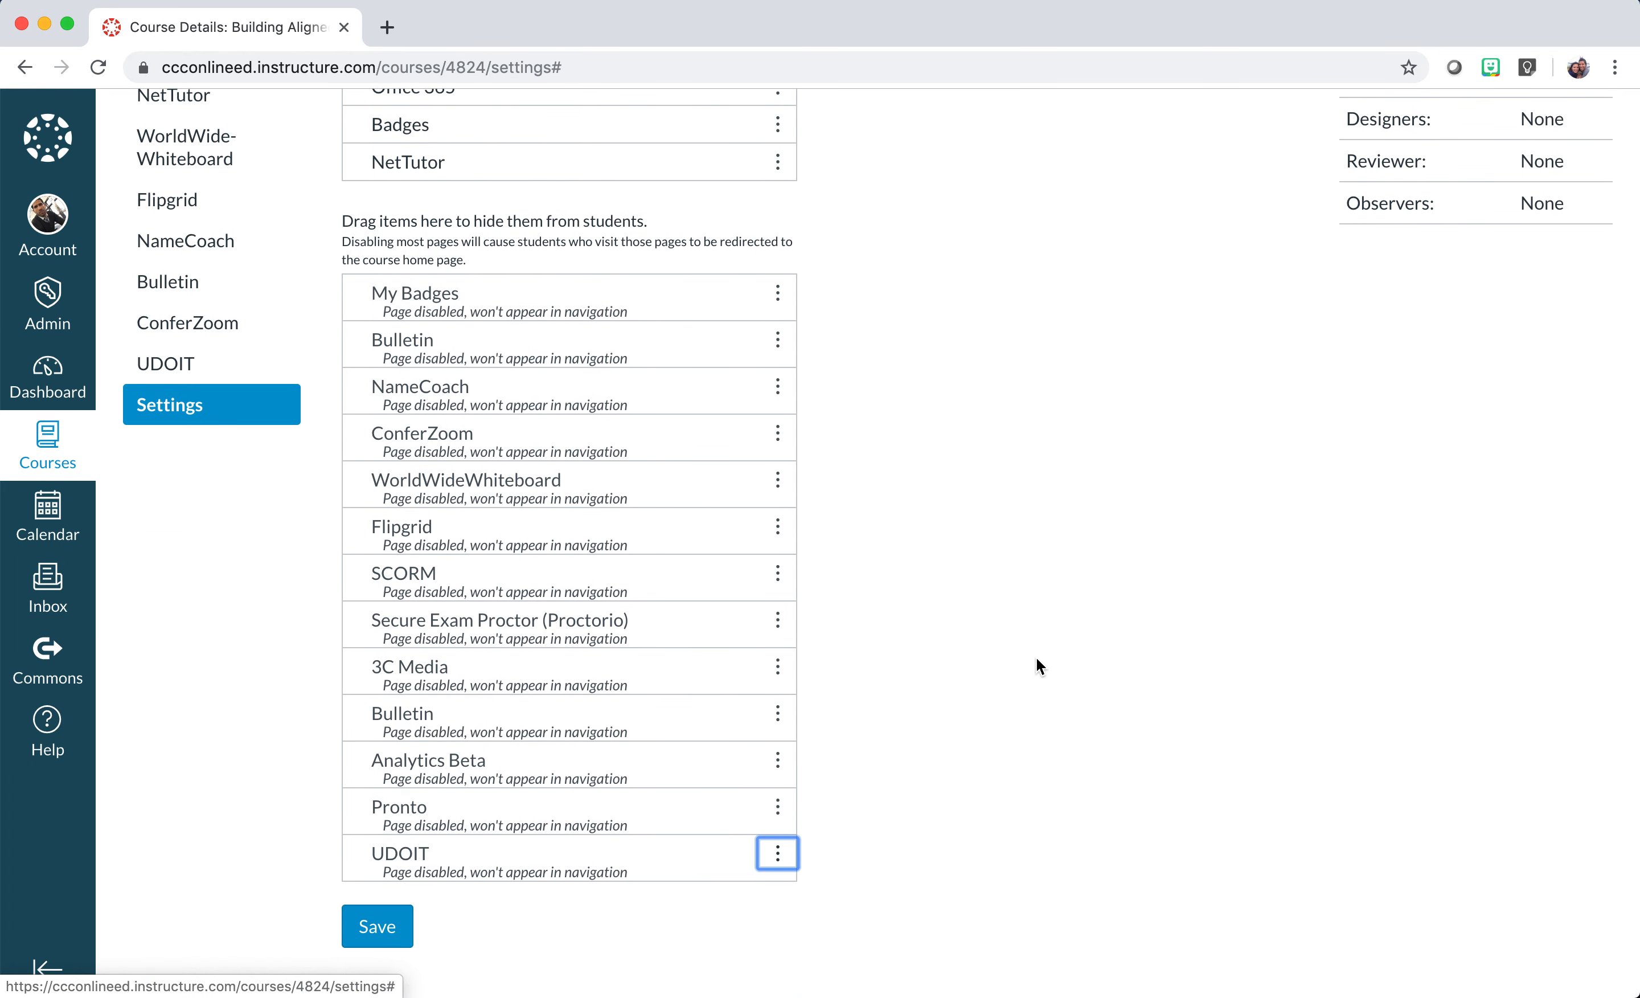
{"action": "scroll", "coordinate": [963, 542], "scroll_direction": "up", "scroll_amount": 12}
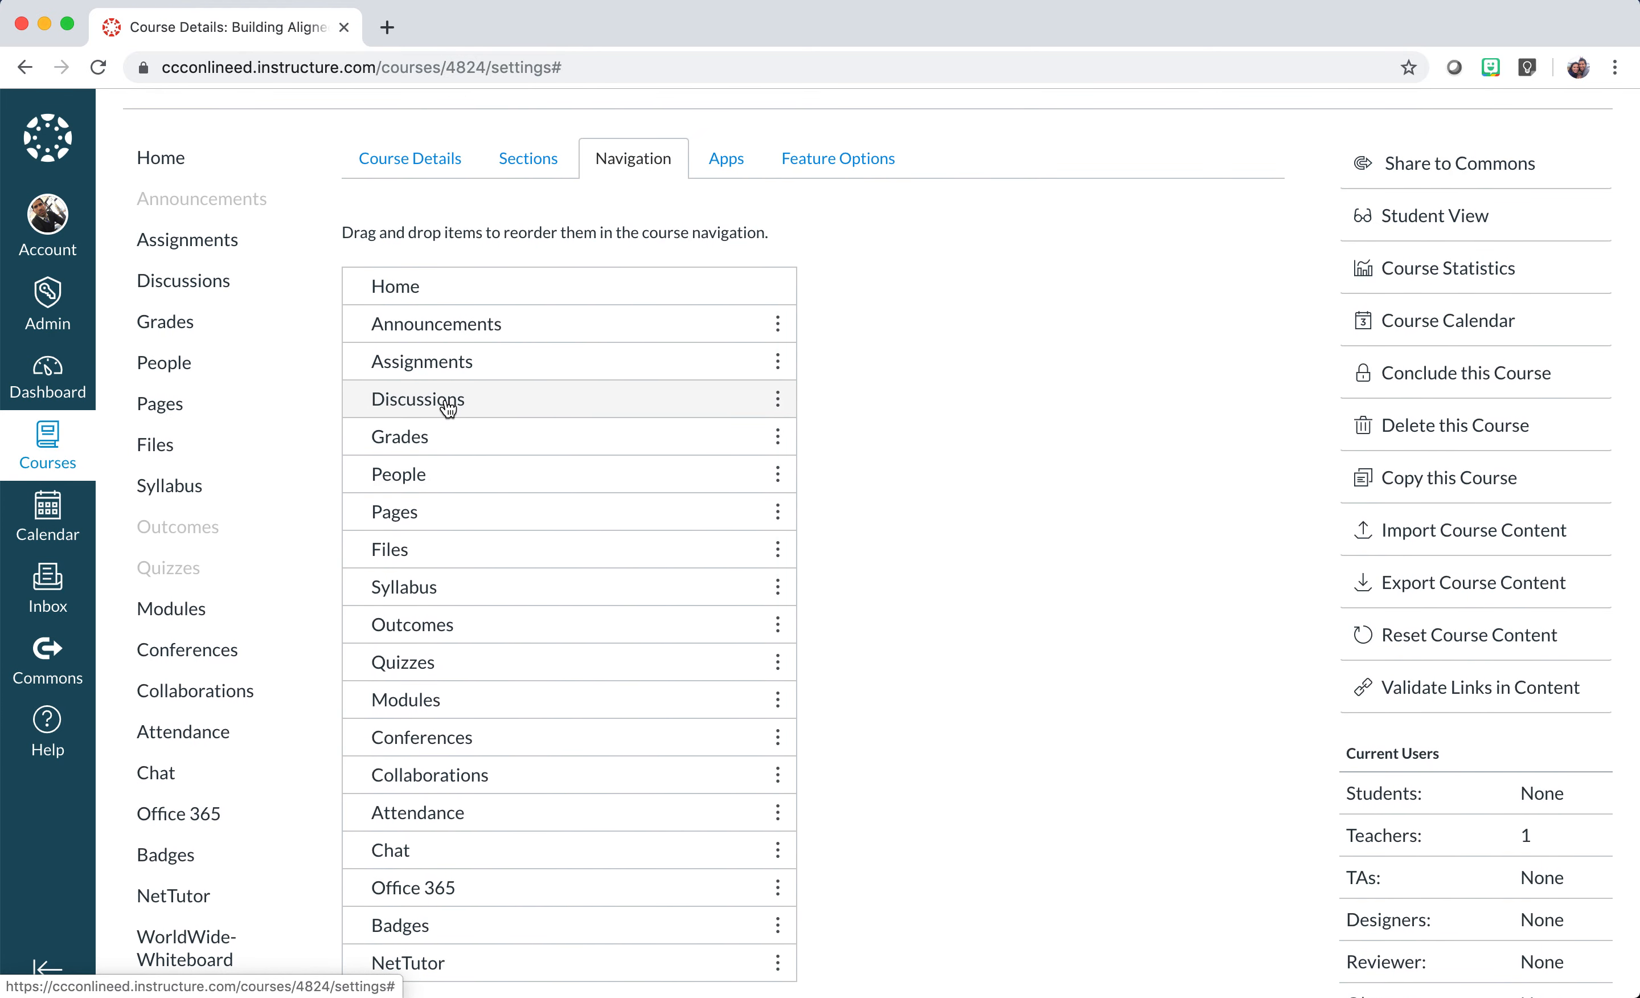
{"action": "scroll", "coordinate": [292, 404], "scroll_direction": "down", "scroll_amount": 2}
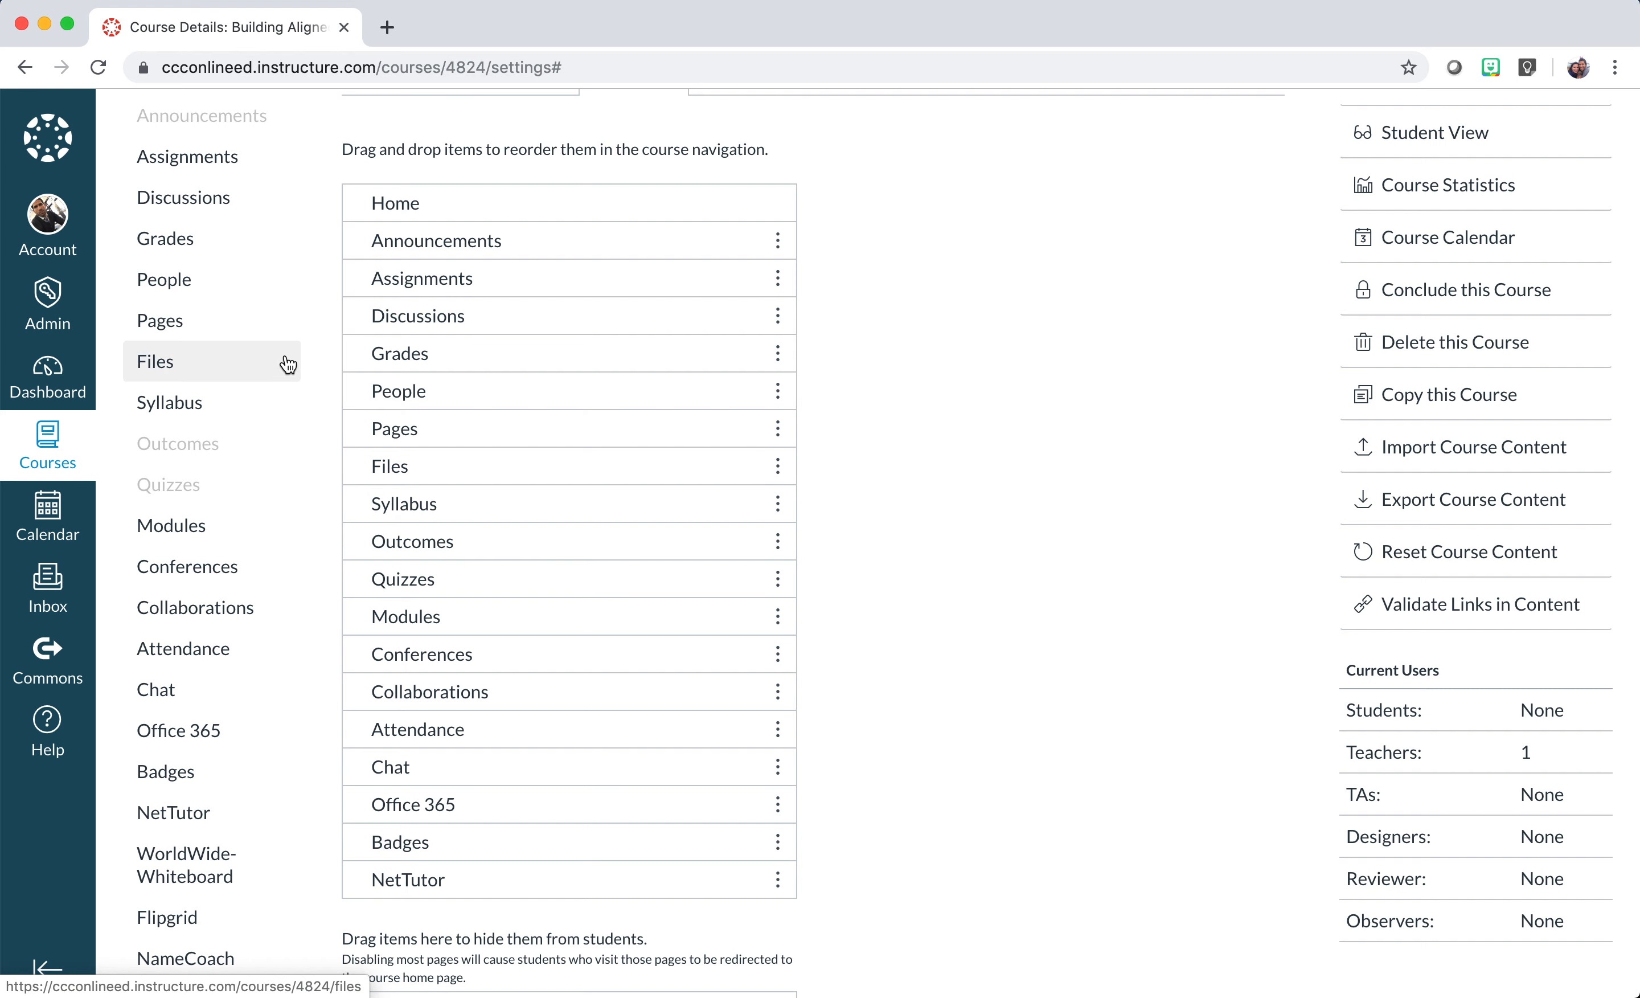
{"action": "scroll", "coordinate": [285, 361], "scroll_direction": "up", "scroll_amount": 2}
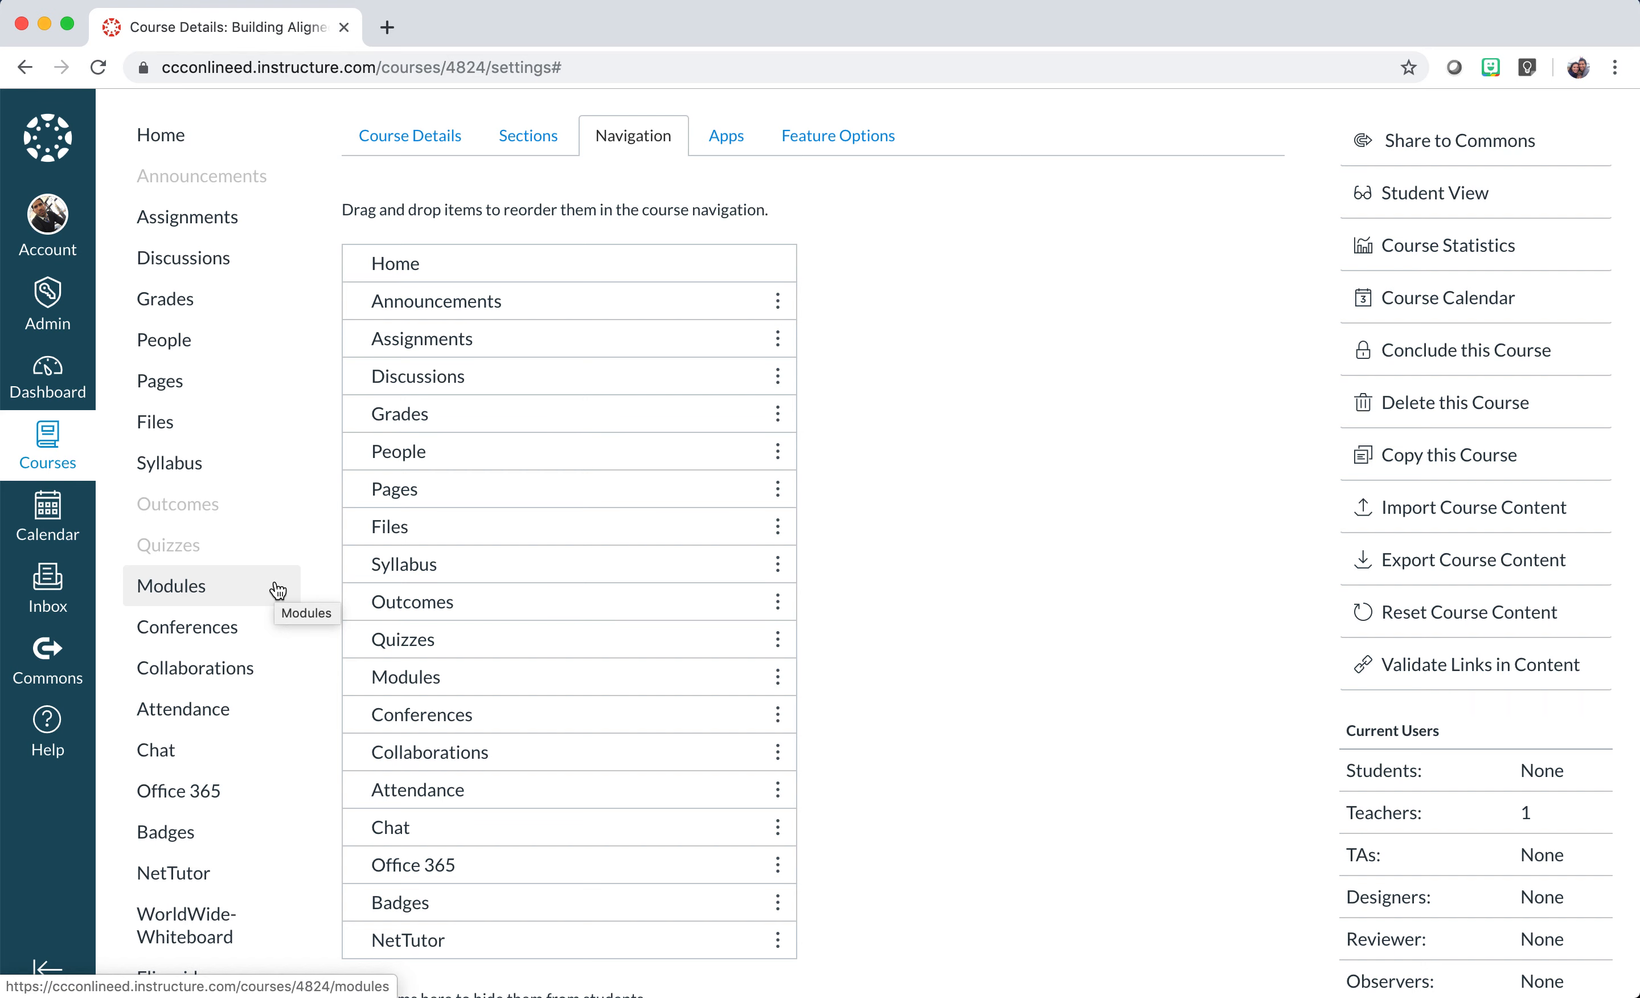
{"action": "scroll", "coordinate": [277, 590], "scroll_direction": "down", "scroll_amount": 3}
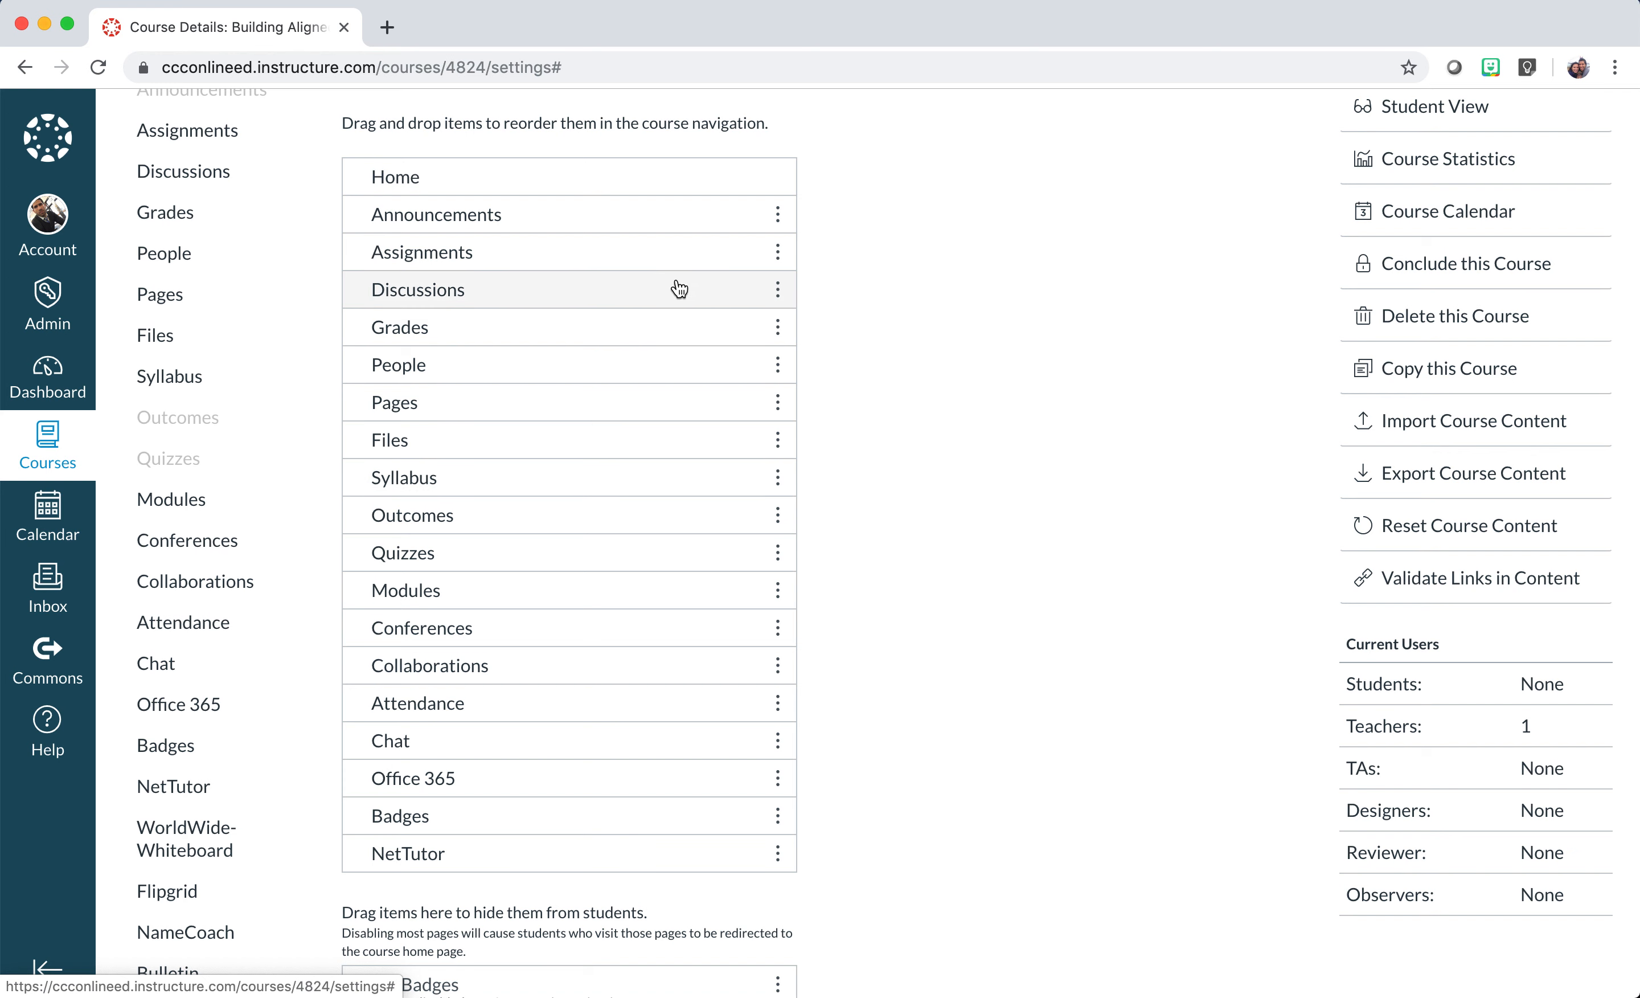
Disable Assignments, Discussions, Pages, Quizzes and Files through each item's ⋮ menu.
{"action": "left_click", "coordinate": [778, 257]}
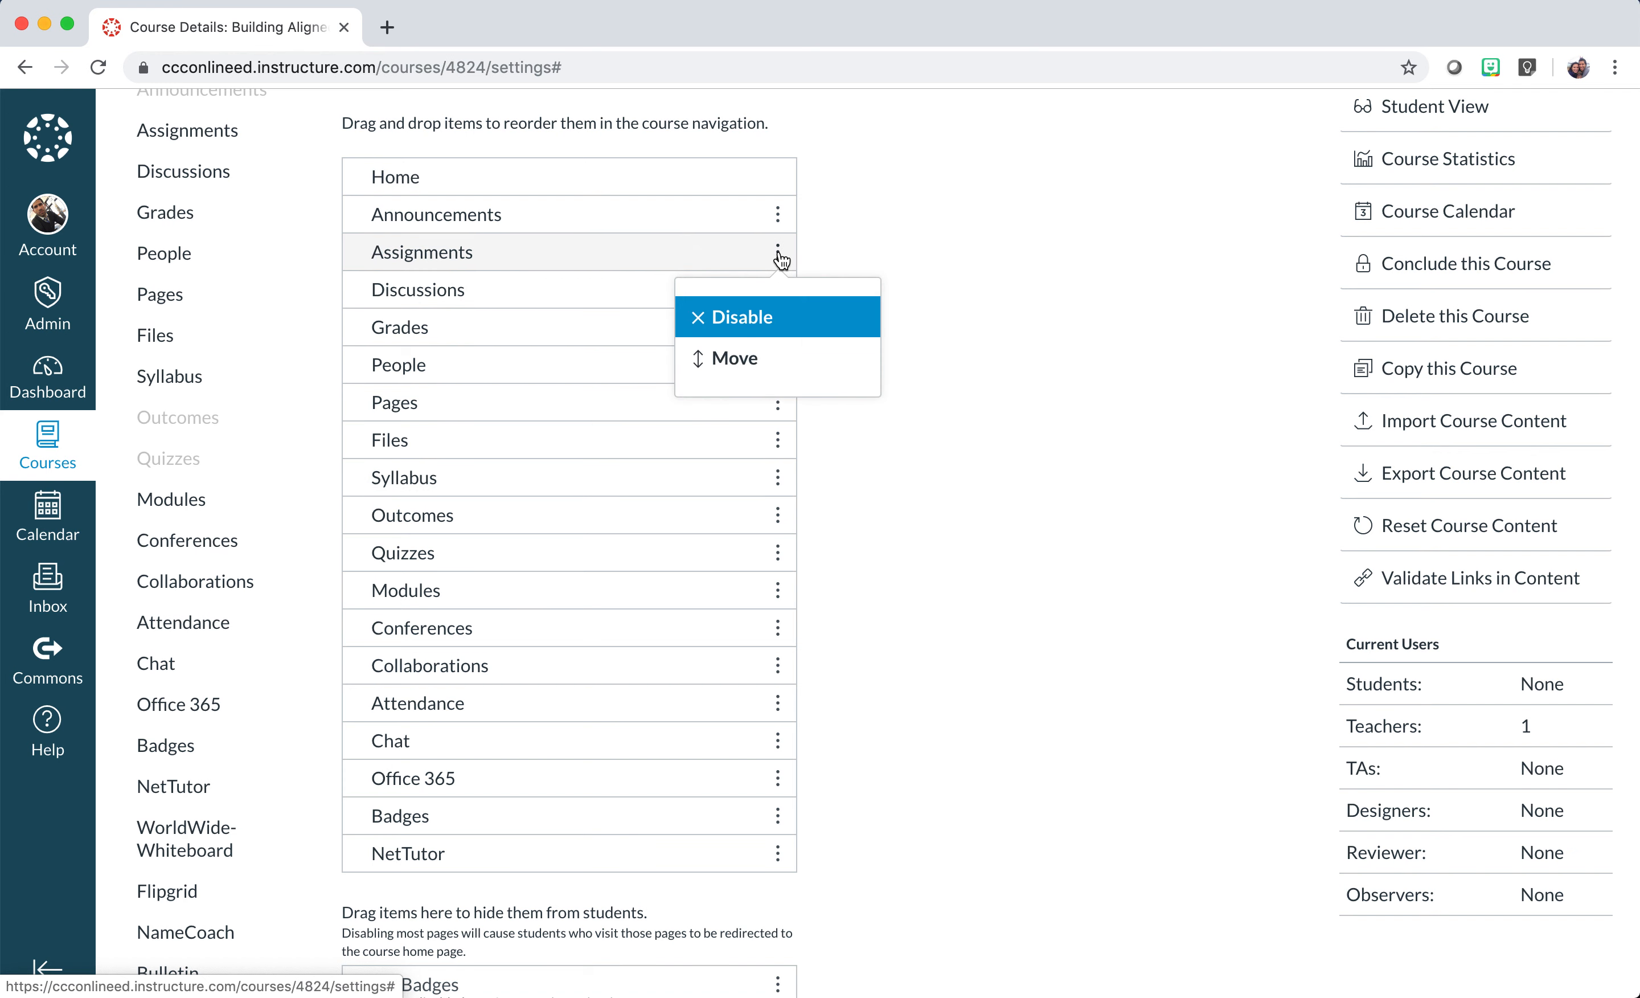
{"action": "left_click", "coordinate": [731, 317]}
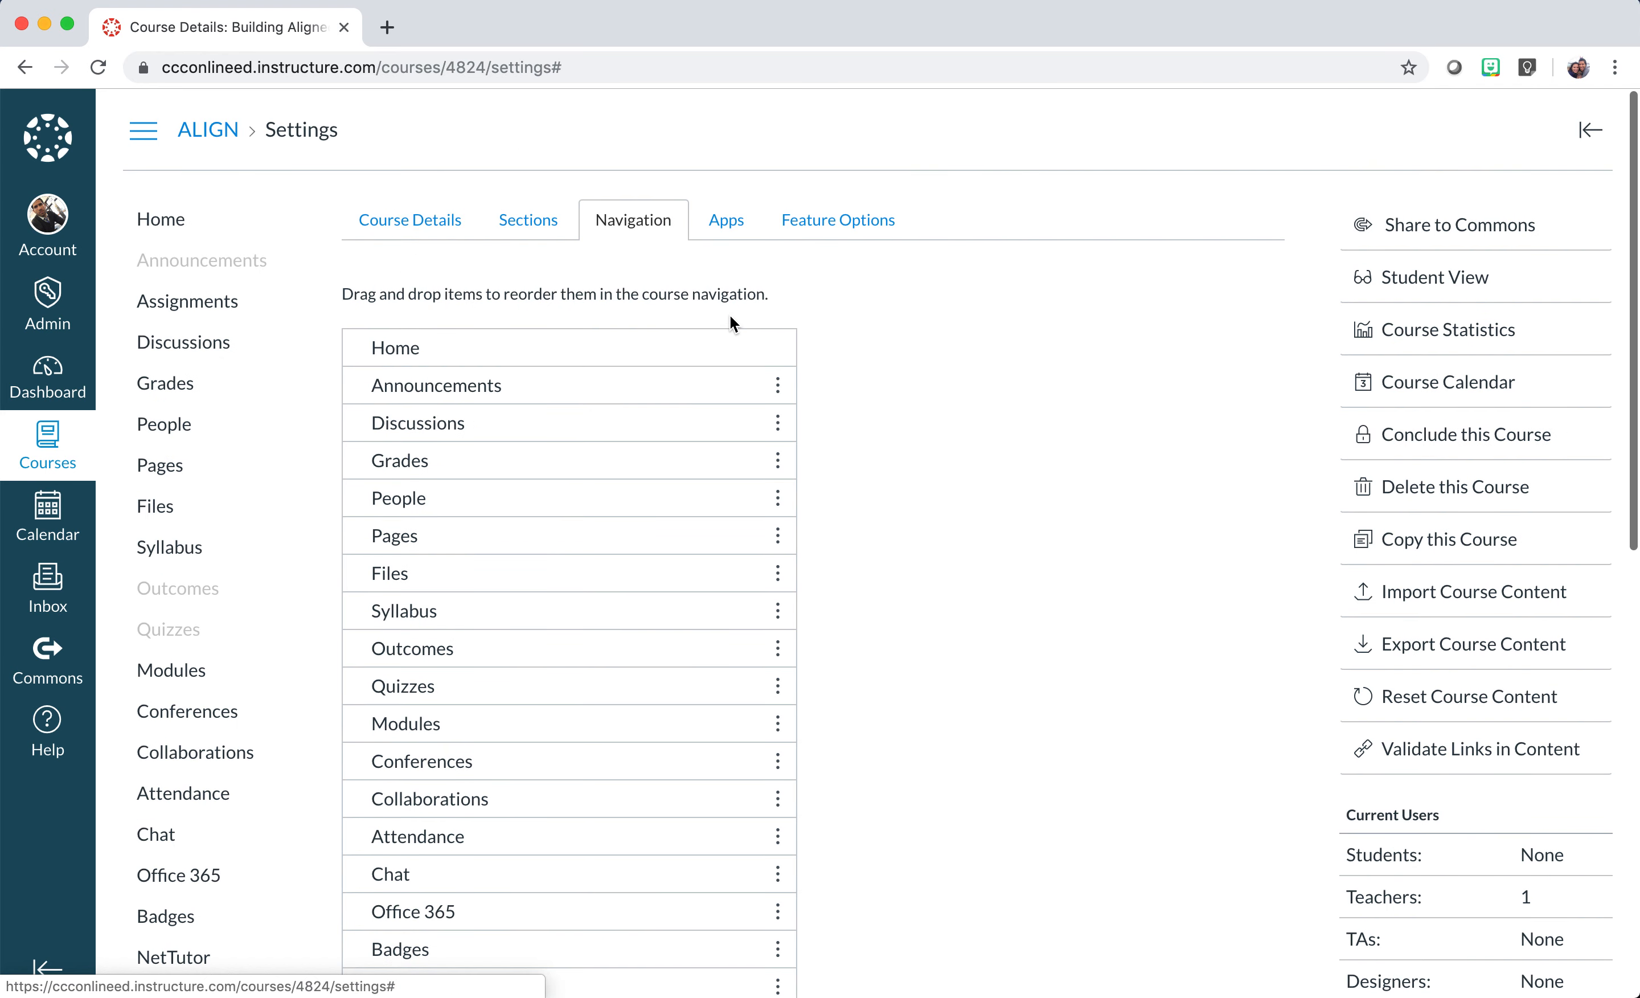
{"action": "left_click", "coordinate": [777, 423]}
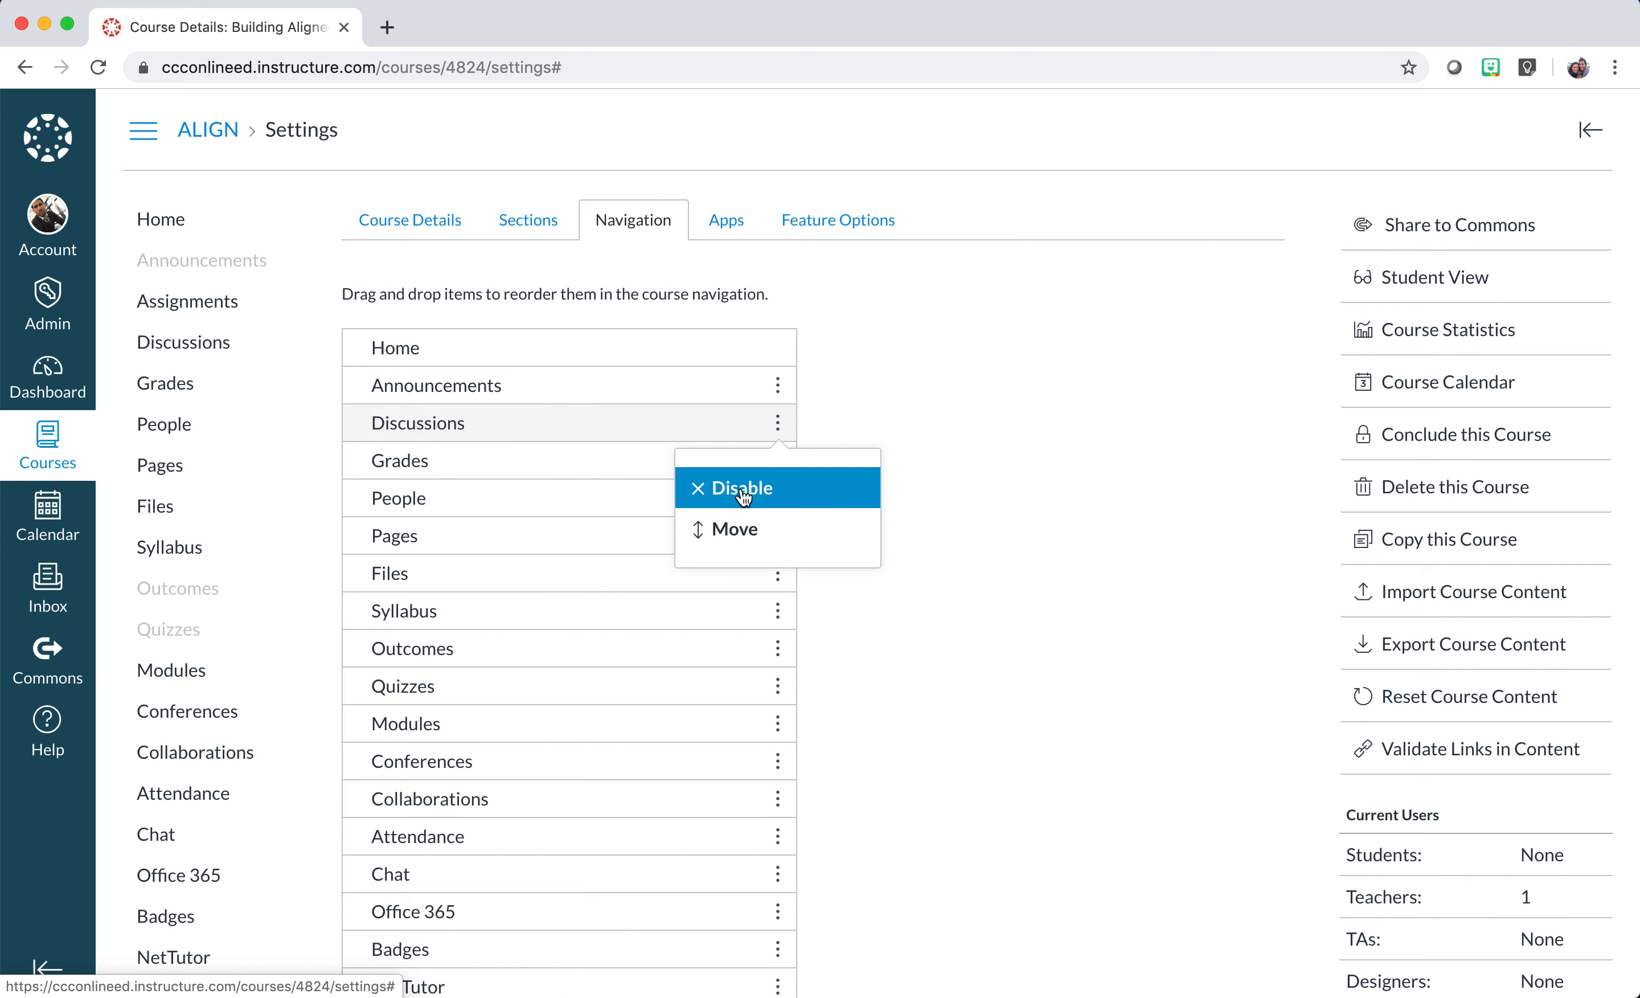
{"action": "left_click", "coordinate": [743, 498]}
{"action": "left_click", "coordinate": [778, 499]}
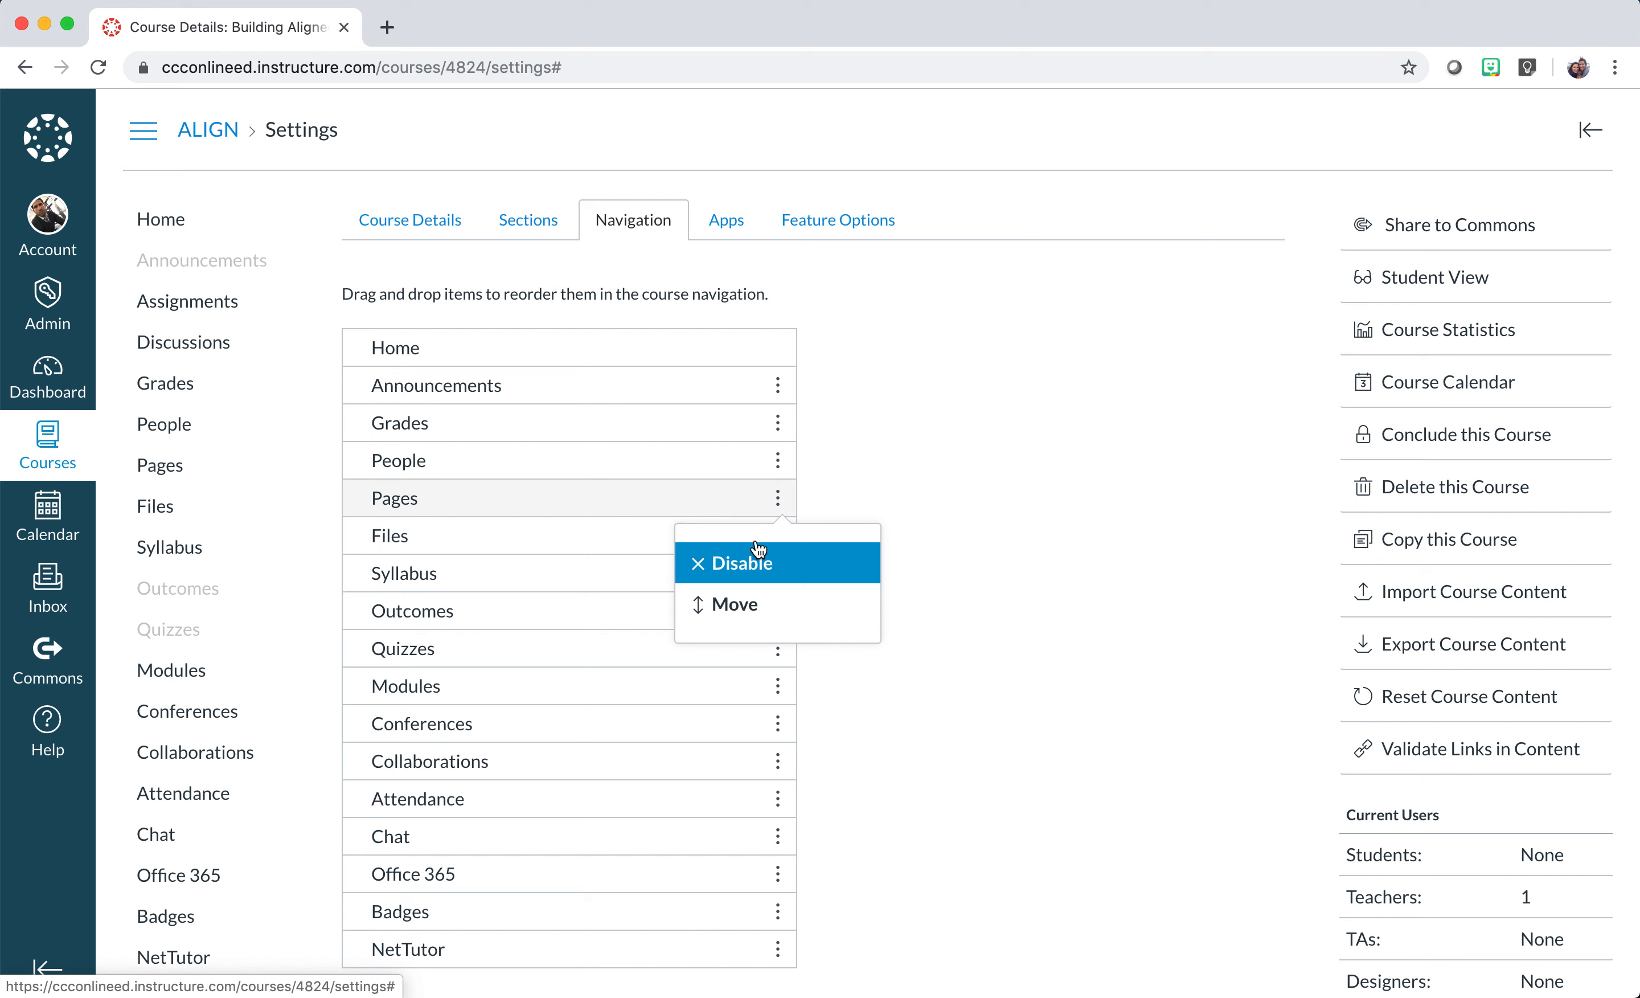
{"action": "left_click", "coordinate": [752, 577]}
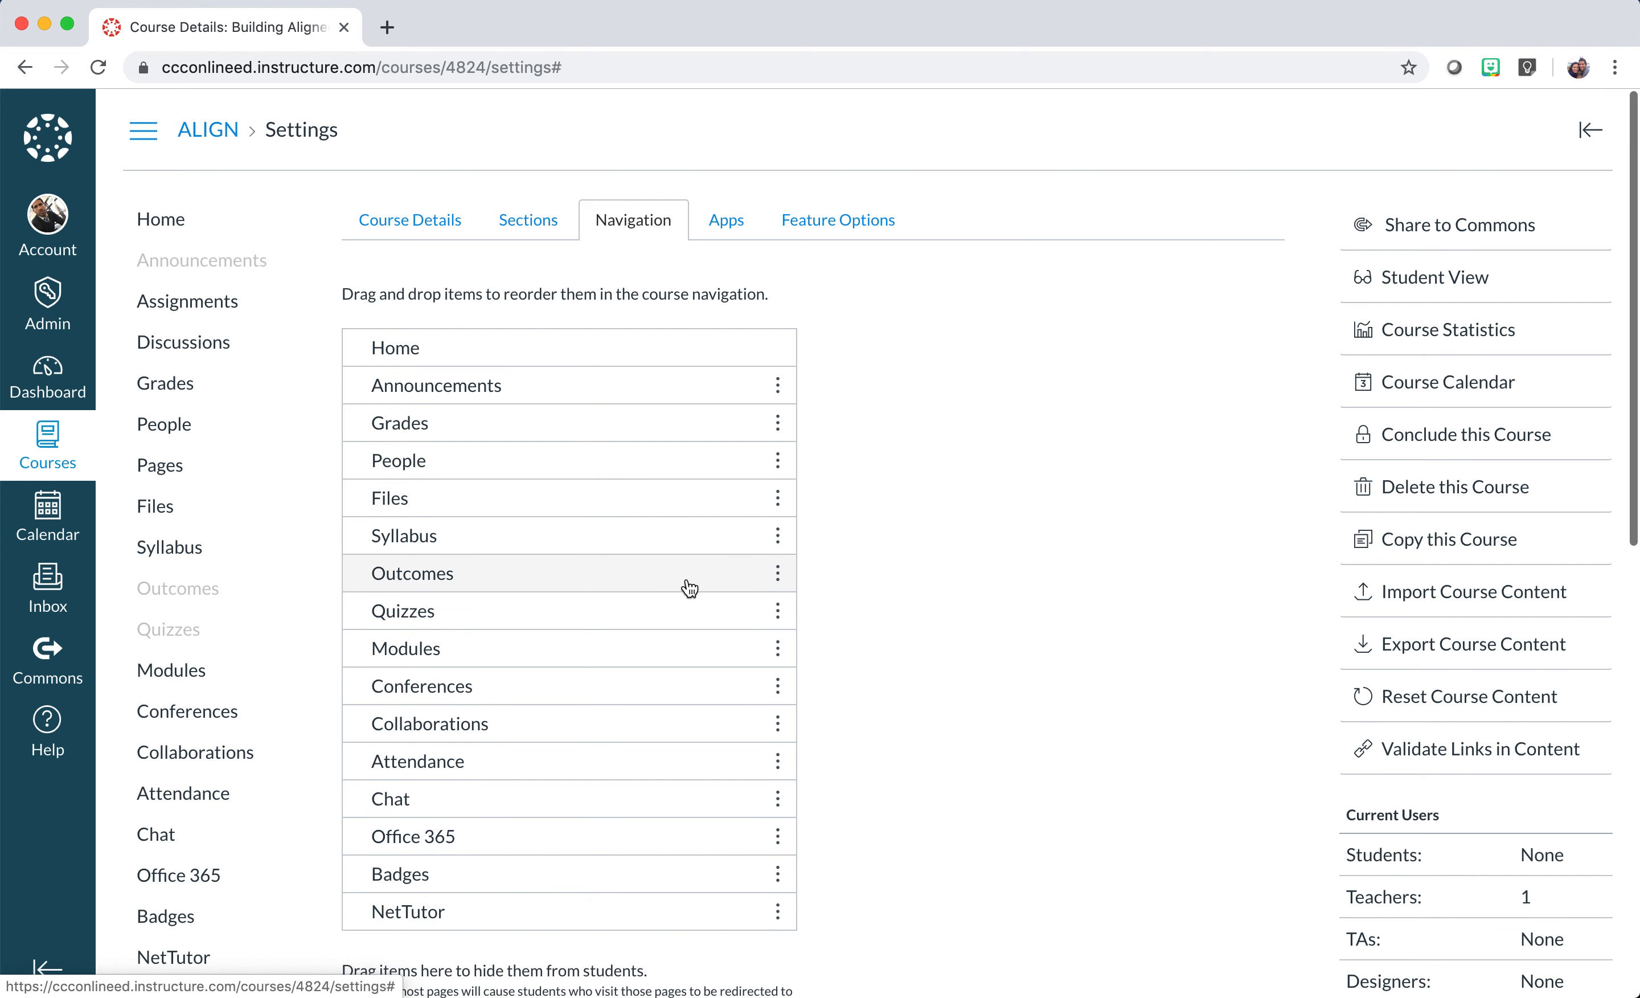
{"action": "left_click", "coordinate": [778, 611]}
{"action": "left_click", "coordinate": [750, 675]}
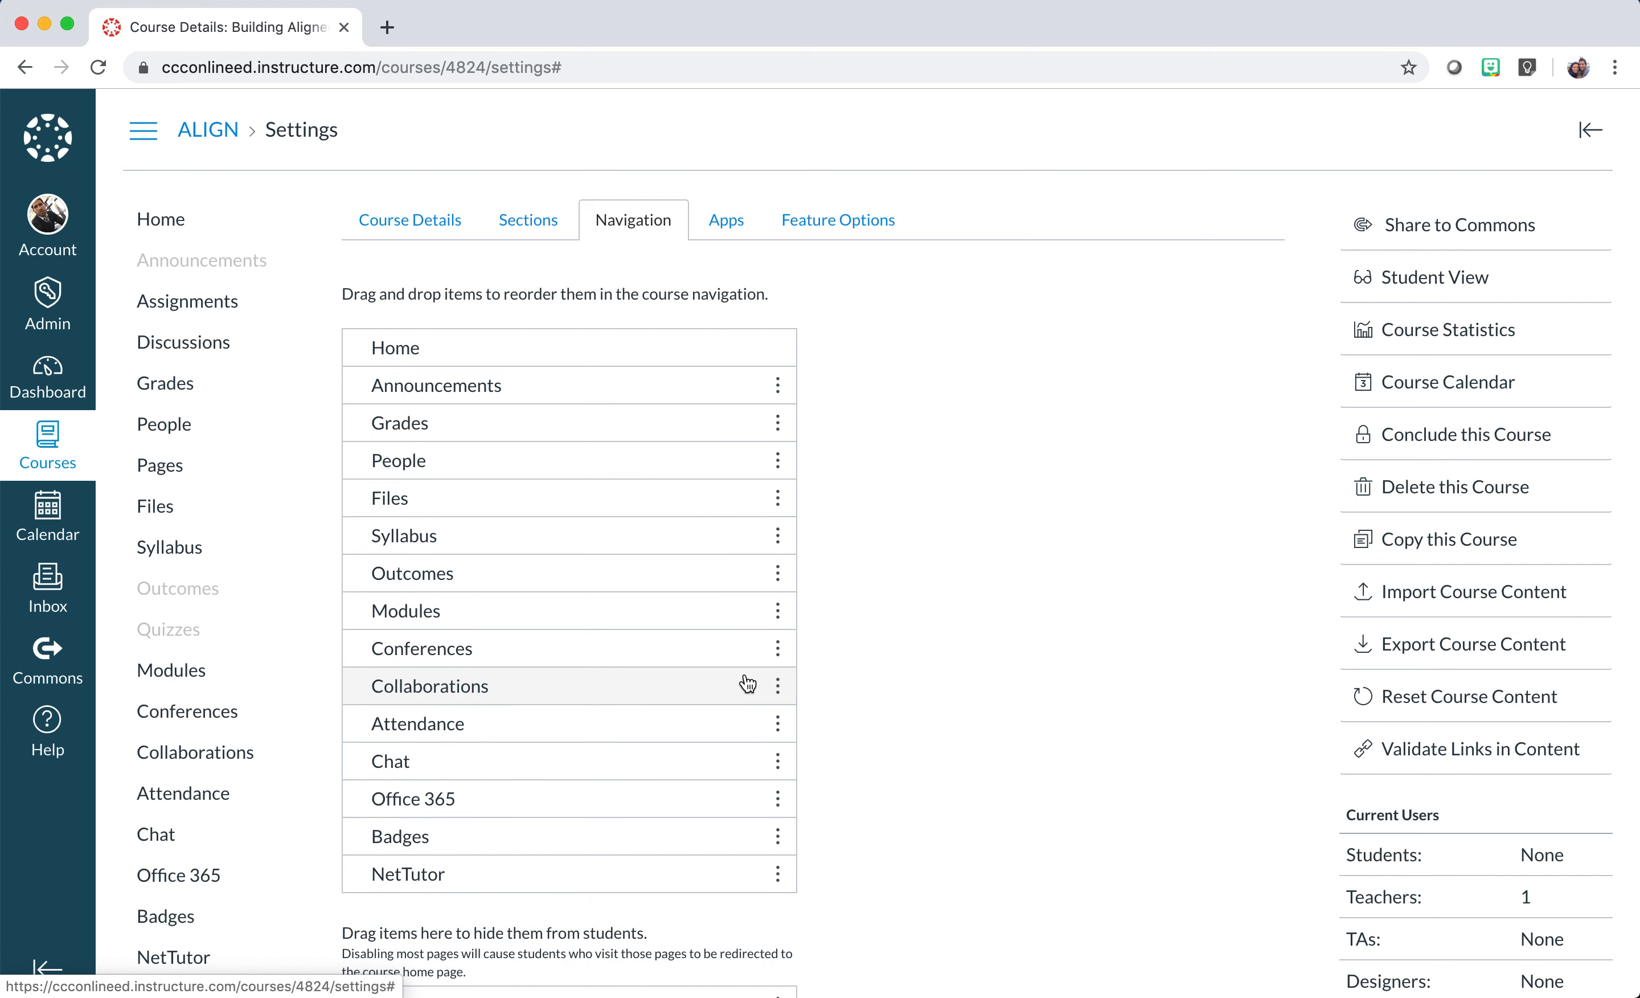
{"action": "scroll", "coordinate": [695, 666], "scroll_direction": "down", "scroll_amount": 1}
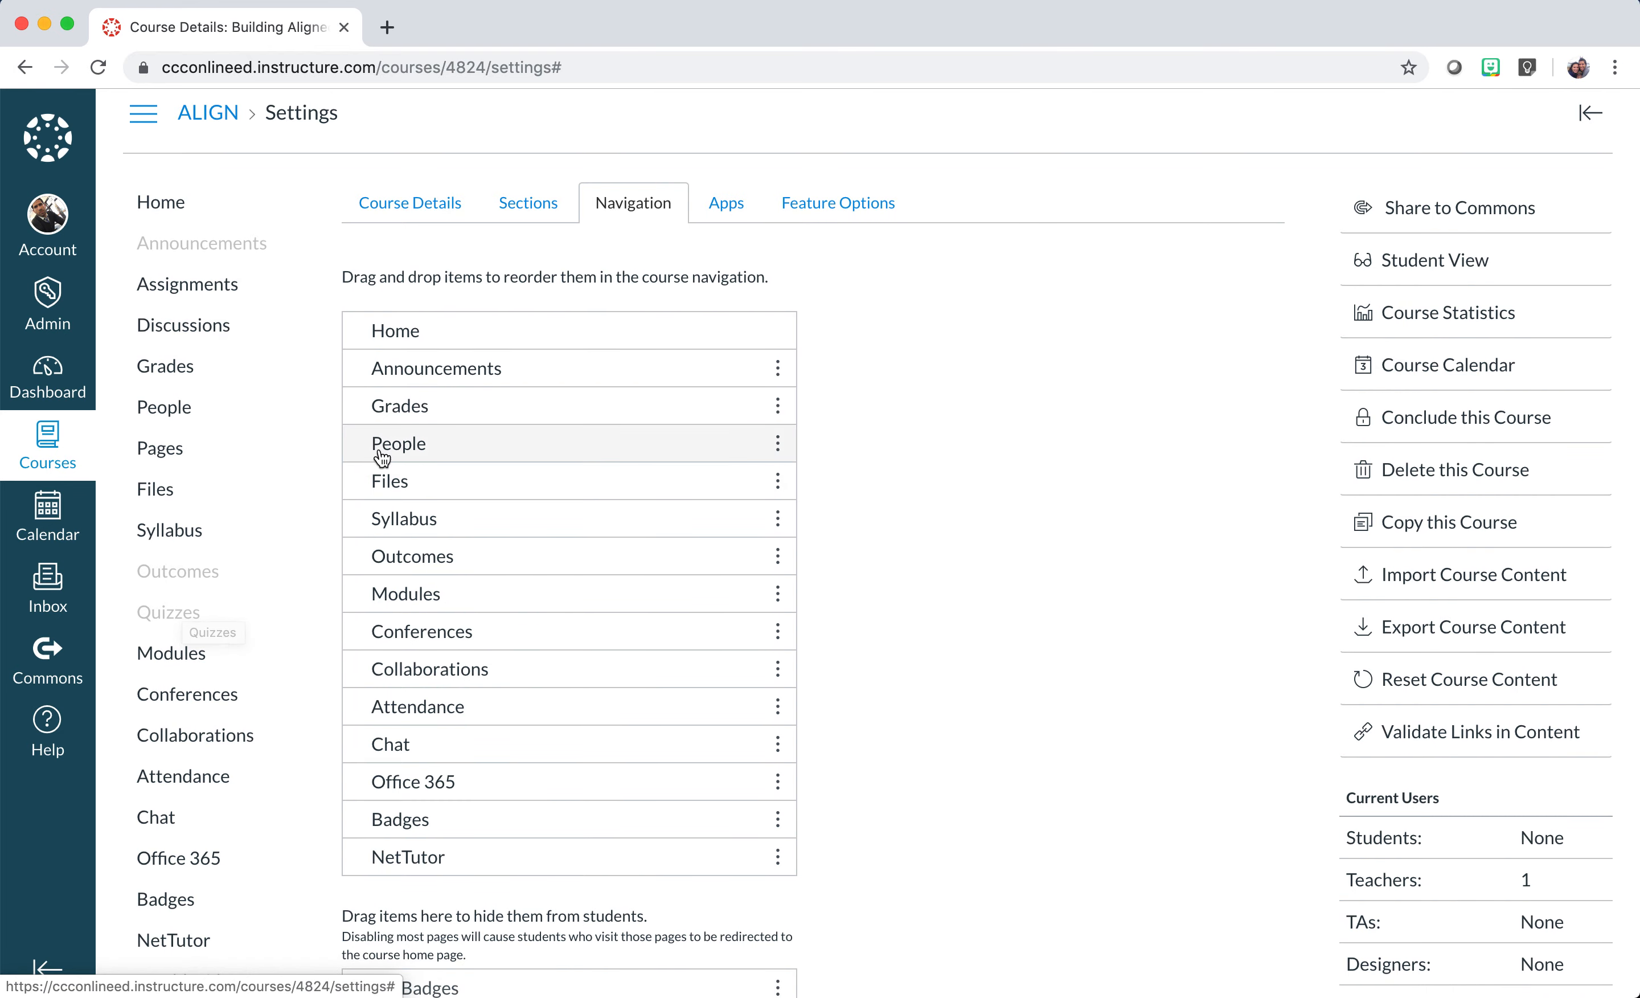
{"action": "left_click", "coordinate": [778, 483]}
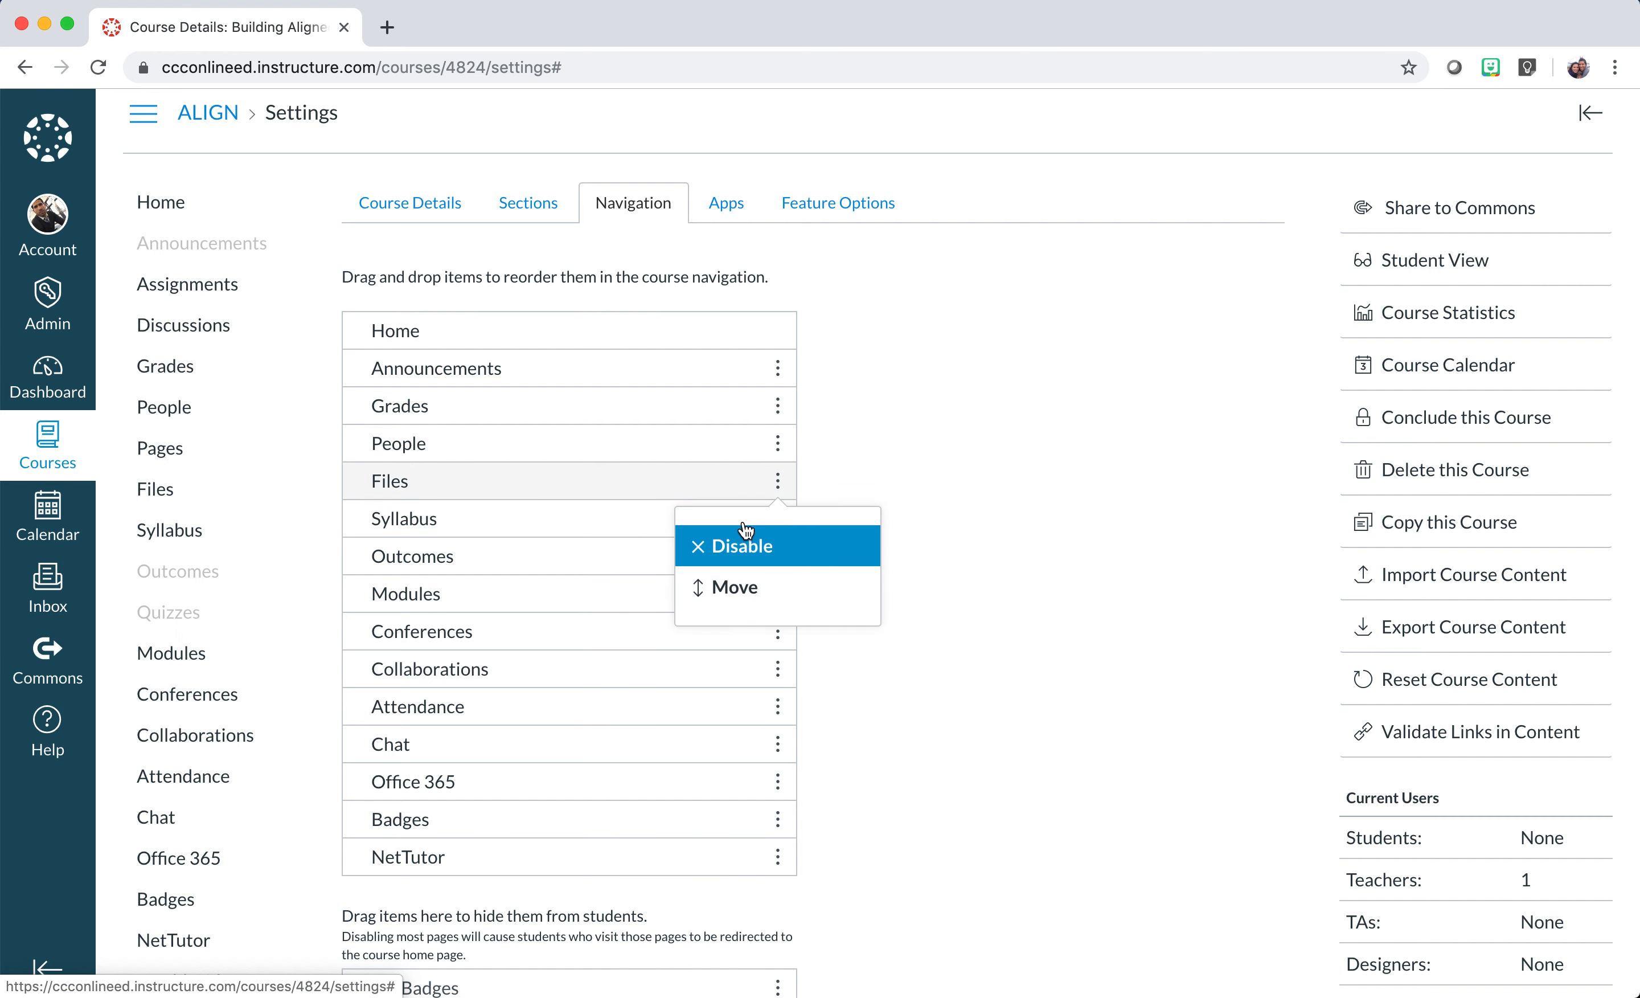
{"action": "left_click", "coordinate": [730, 564]}
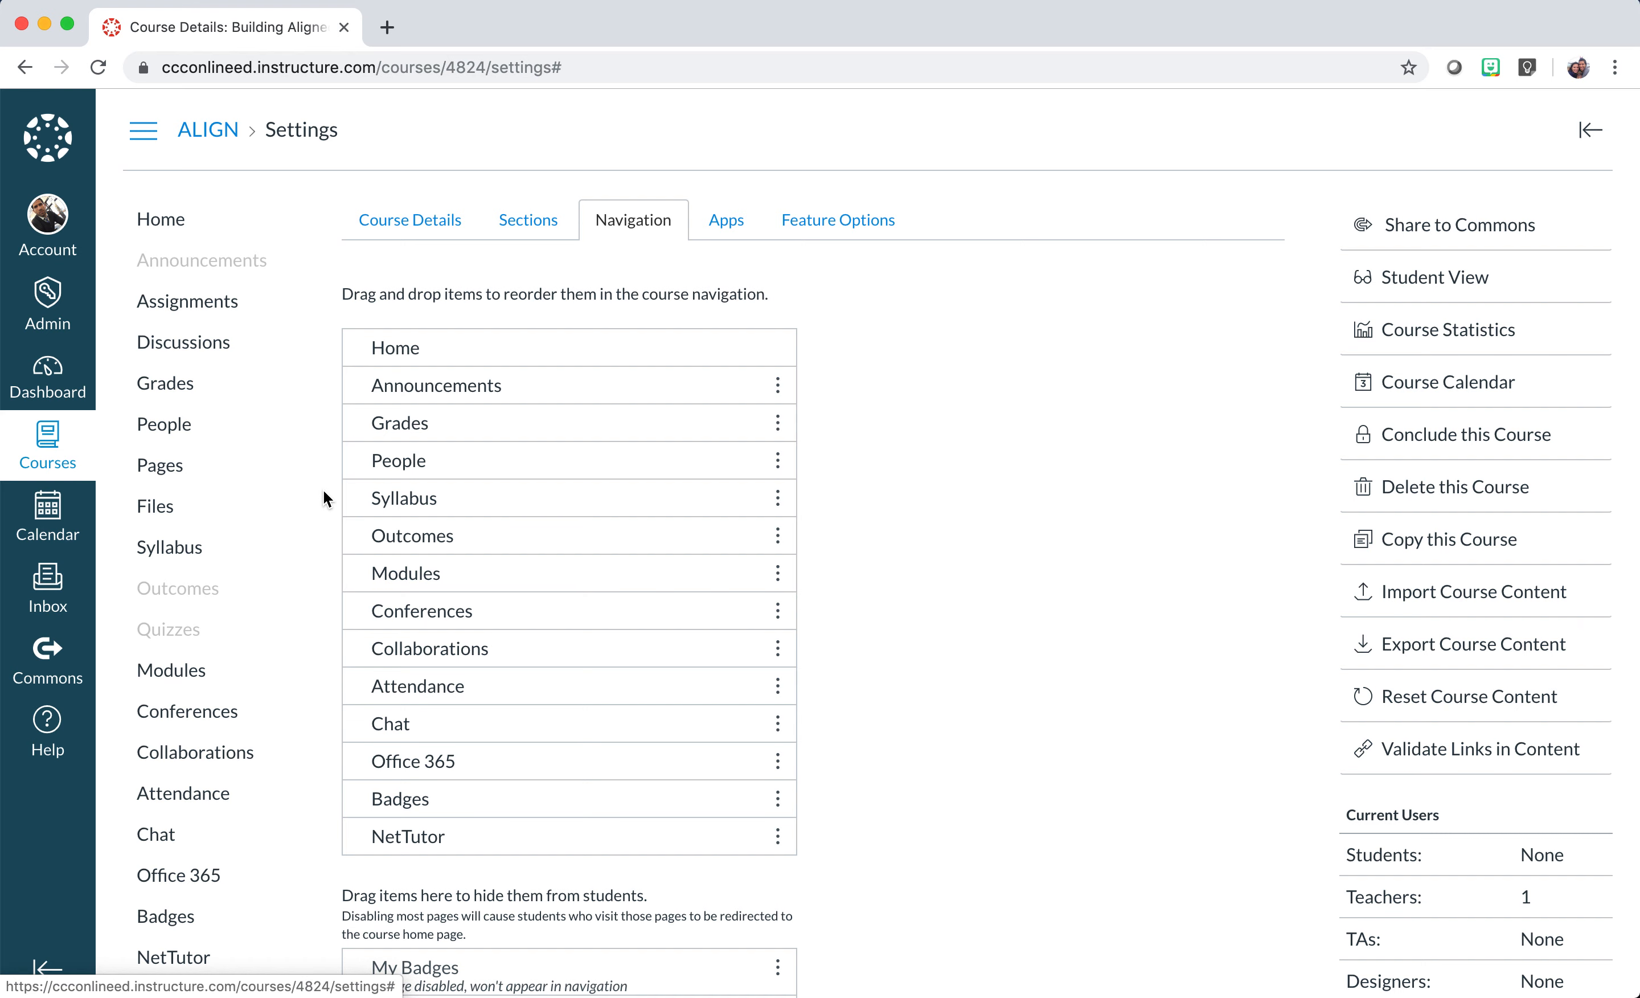
{"action": "scroll", "coordinate": [324, 491], "scroll_direction": "down", "scroll_amount": 2}
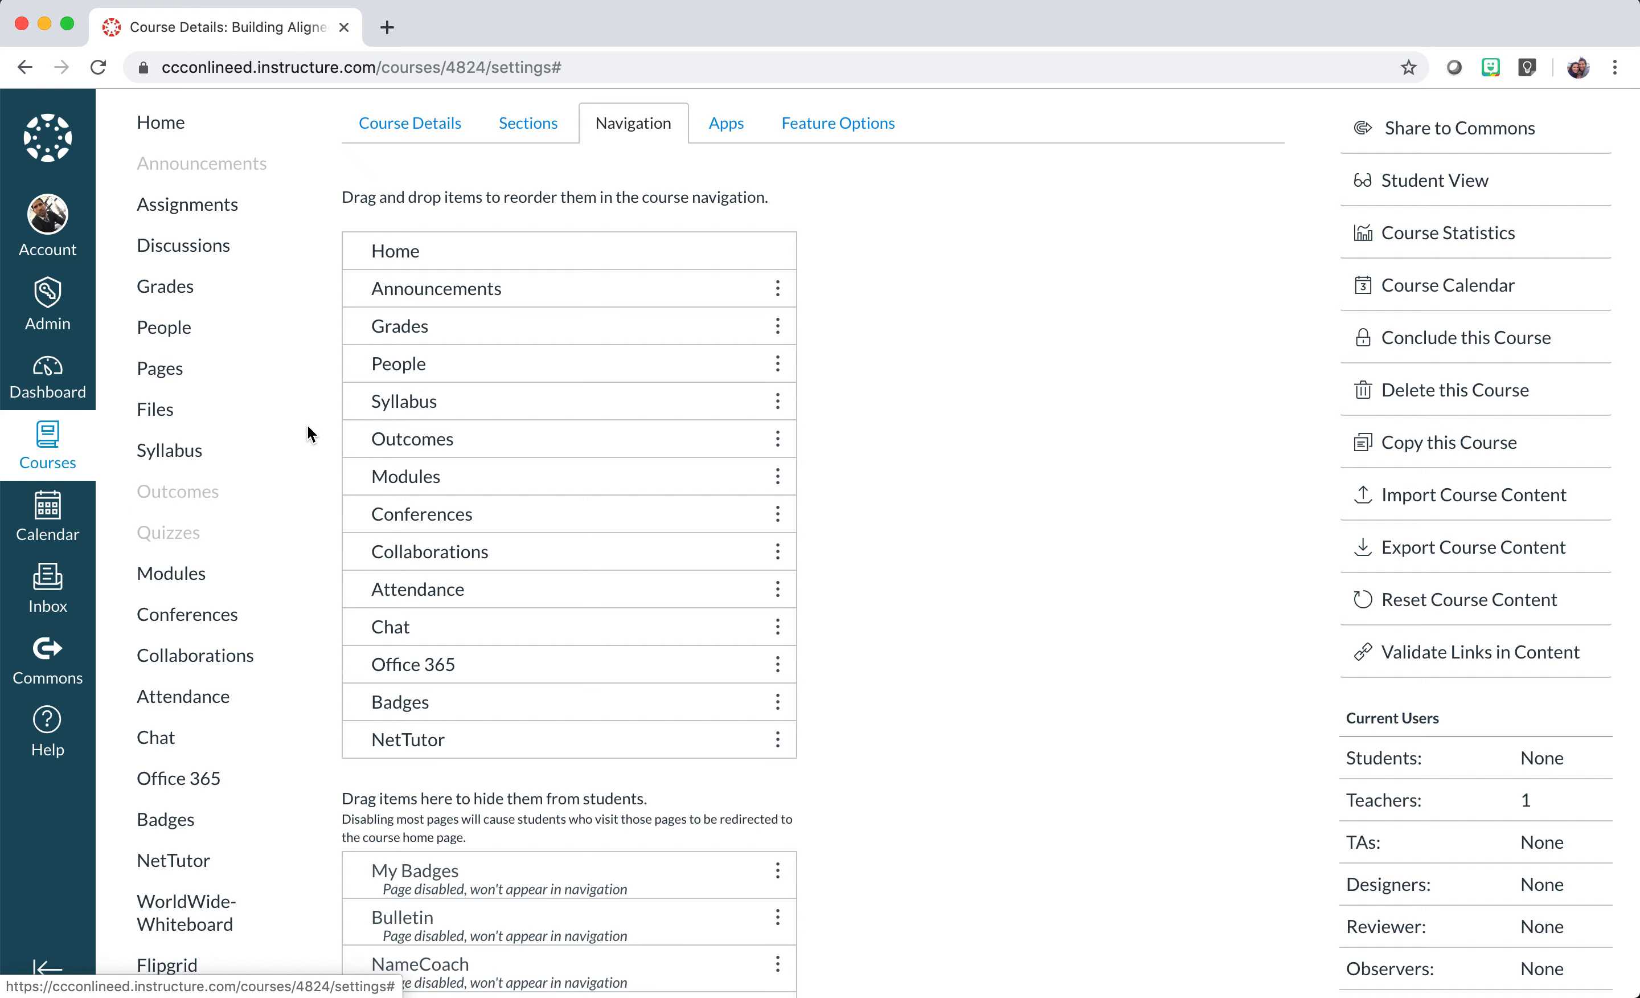
{"action": "scroll", "coordinate": [307, 428], "scroll_direction": "down", "scroll_amount": 1}
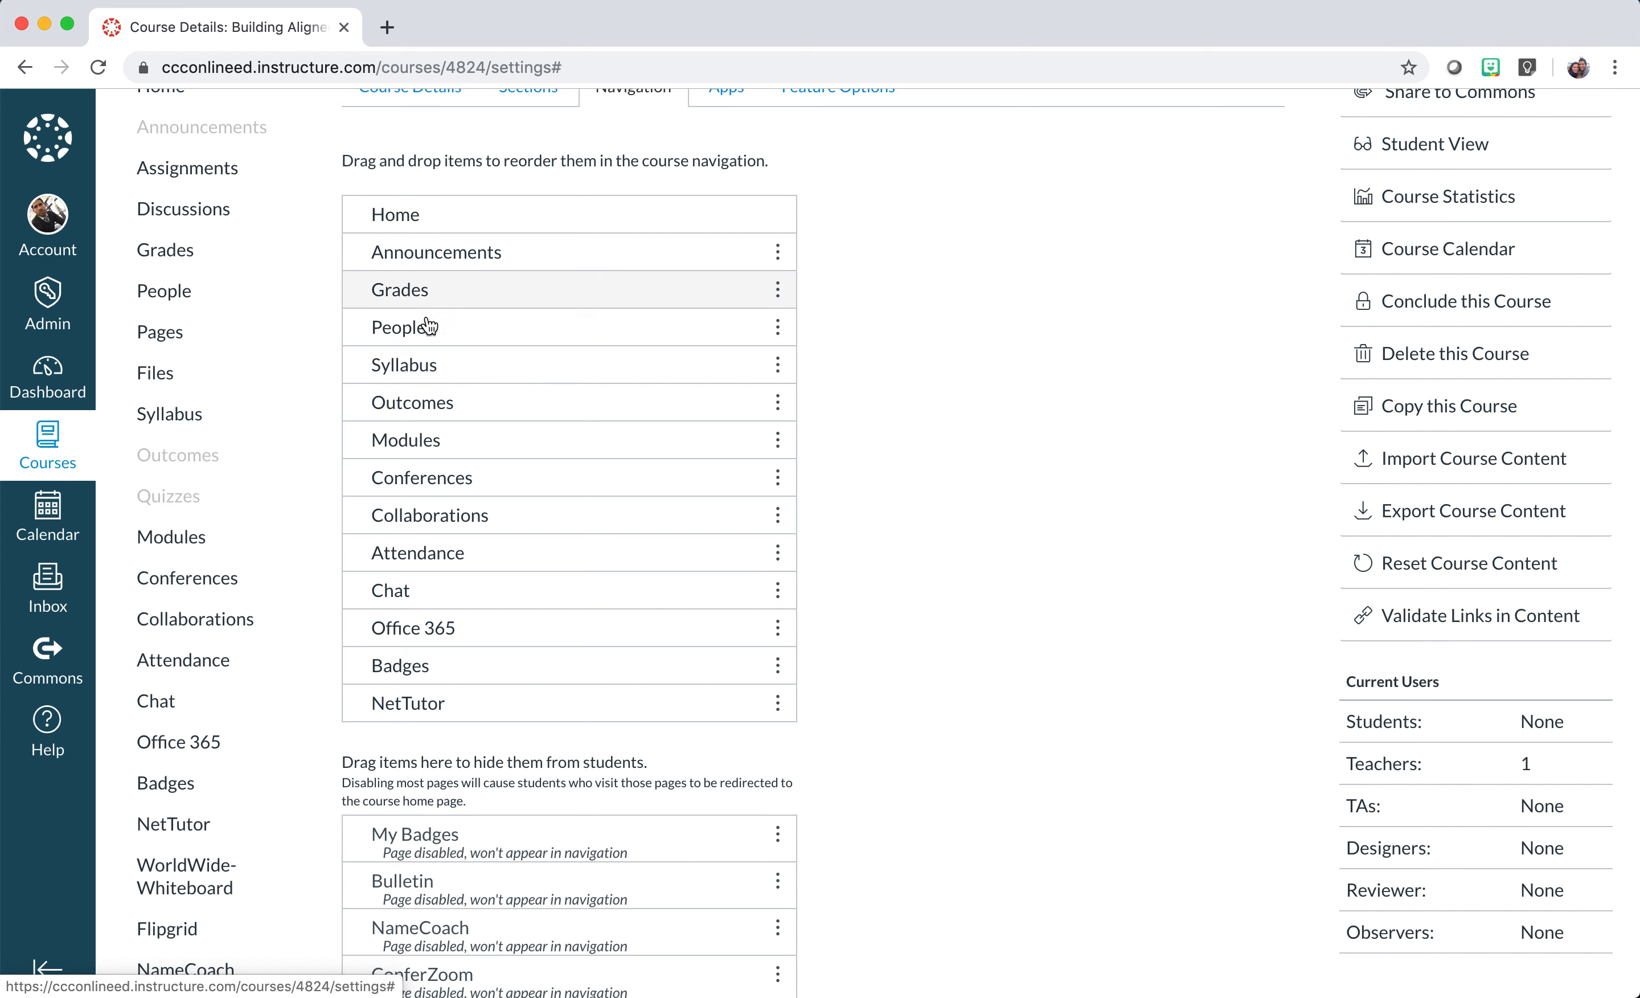
Reorder the top of the navigation to Home, Announcements, Syllabus, then Modules.
{"action": "left_click", "coordinate": [469, 444]}
{"action": "left_click_drag", "start_coordinate": [471, 450], "coordinate": [469, 253]}
{"action": "left_click", "coordinate": [543, 294]}
{"action": "left_click_drag", "start_coordinate": [543, 294], "coordinate": [542, 253]}
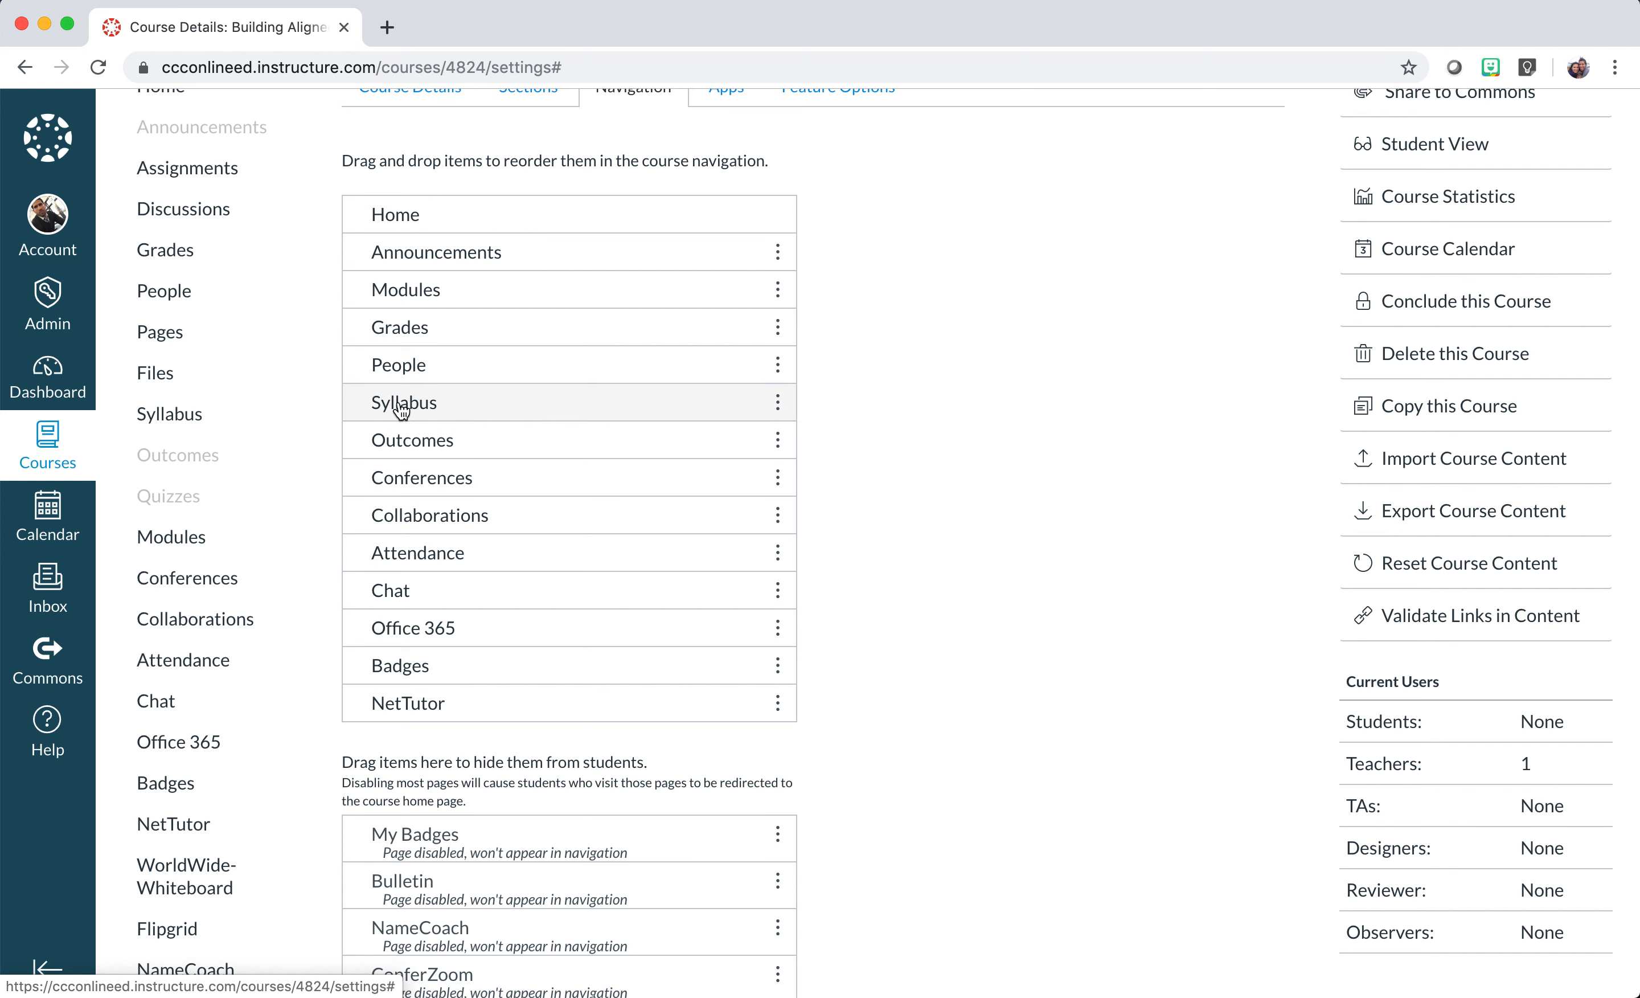
{"action": "left_click_drag", "start_coordinate": [579, 403], "coordinate": [578, 315]}
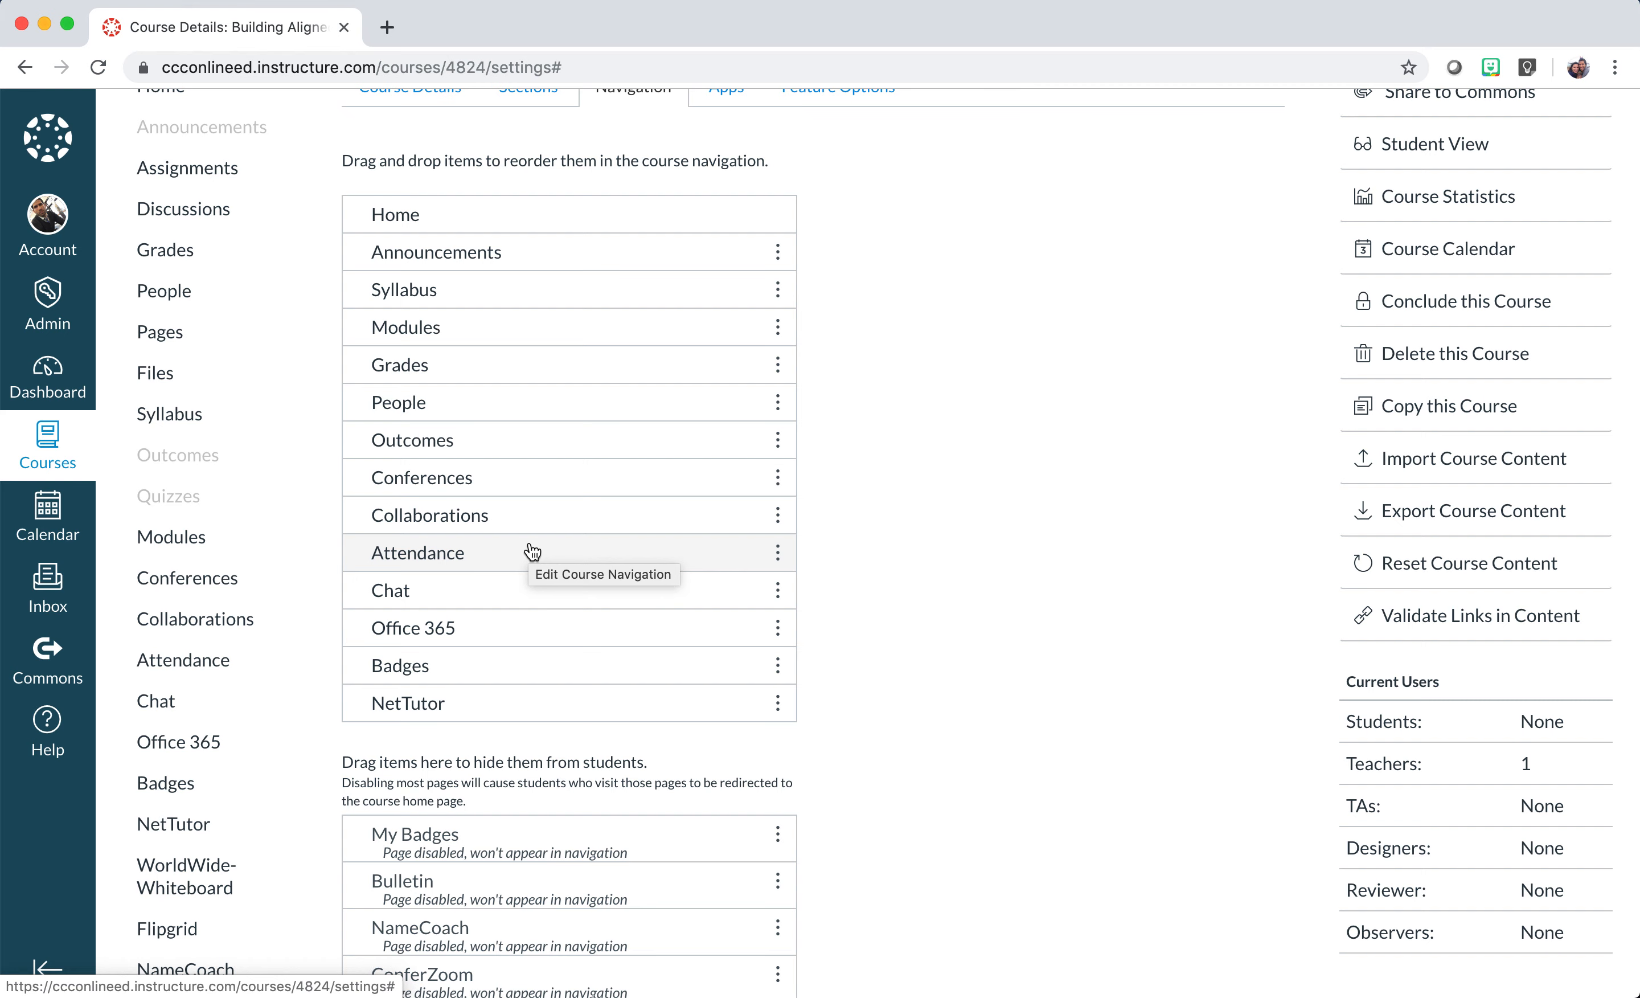
{"action": "scroll", "coordinate": [533, 551], "scroll_direction": "down", "scroll_amount": 1}
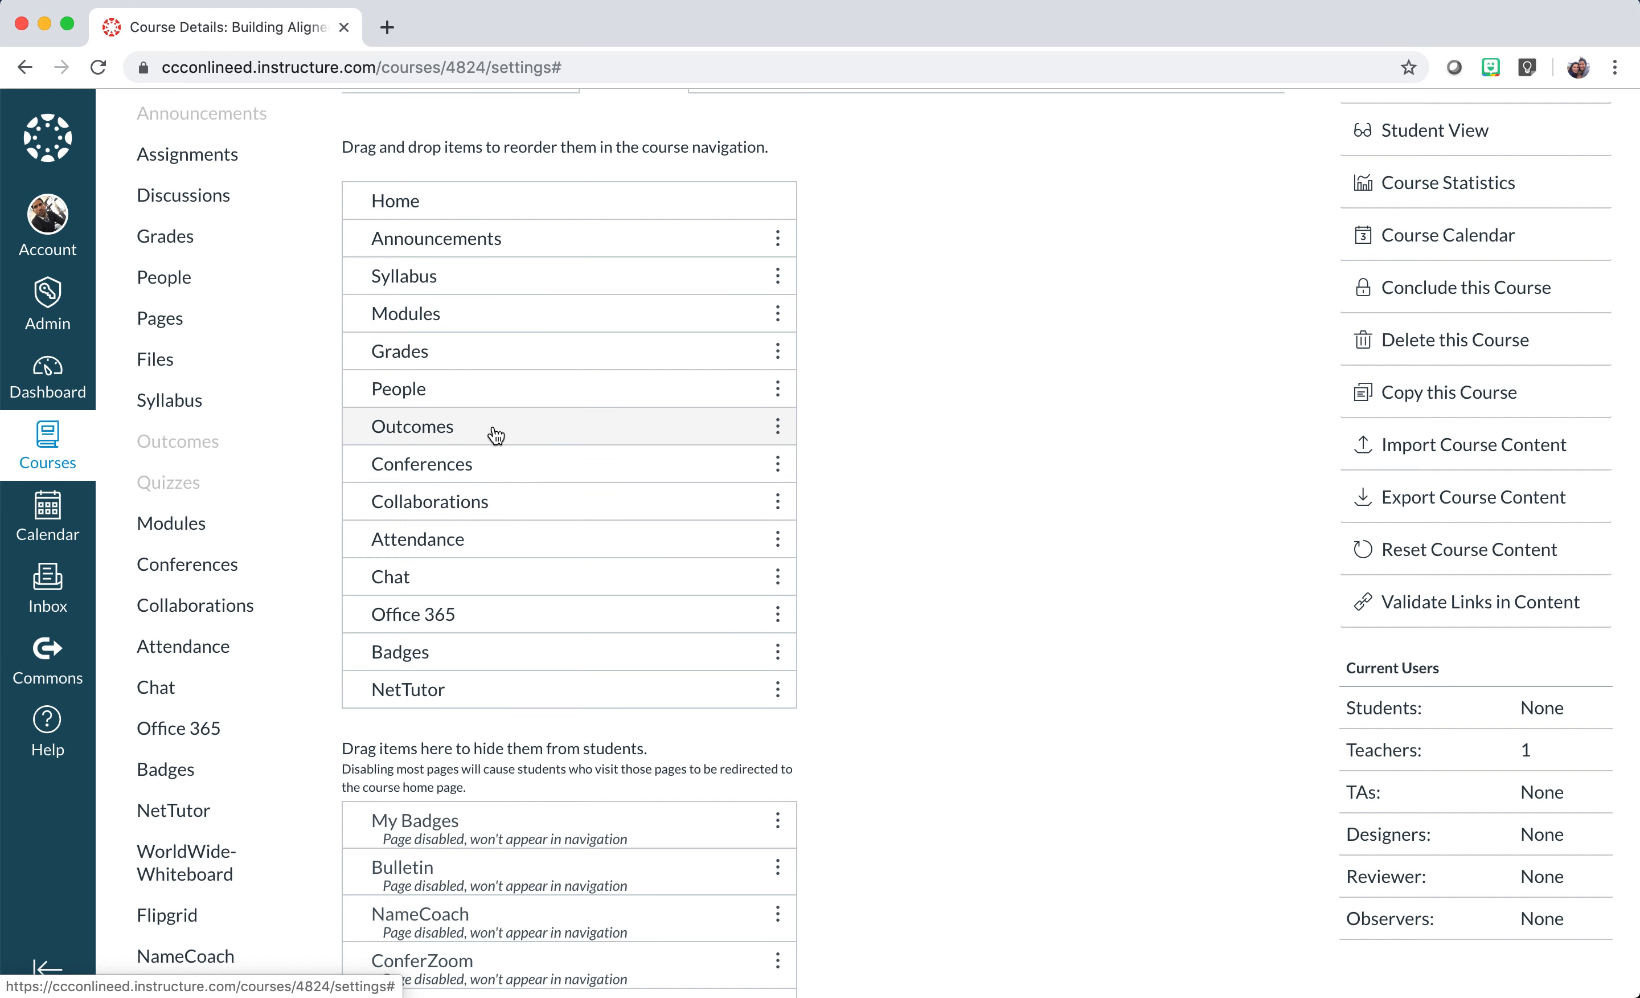
Disable Outcomes and place Collaborations between Modules and Grades.
{"action": "left_click", "coordinate": [778, 428]}
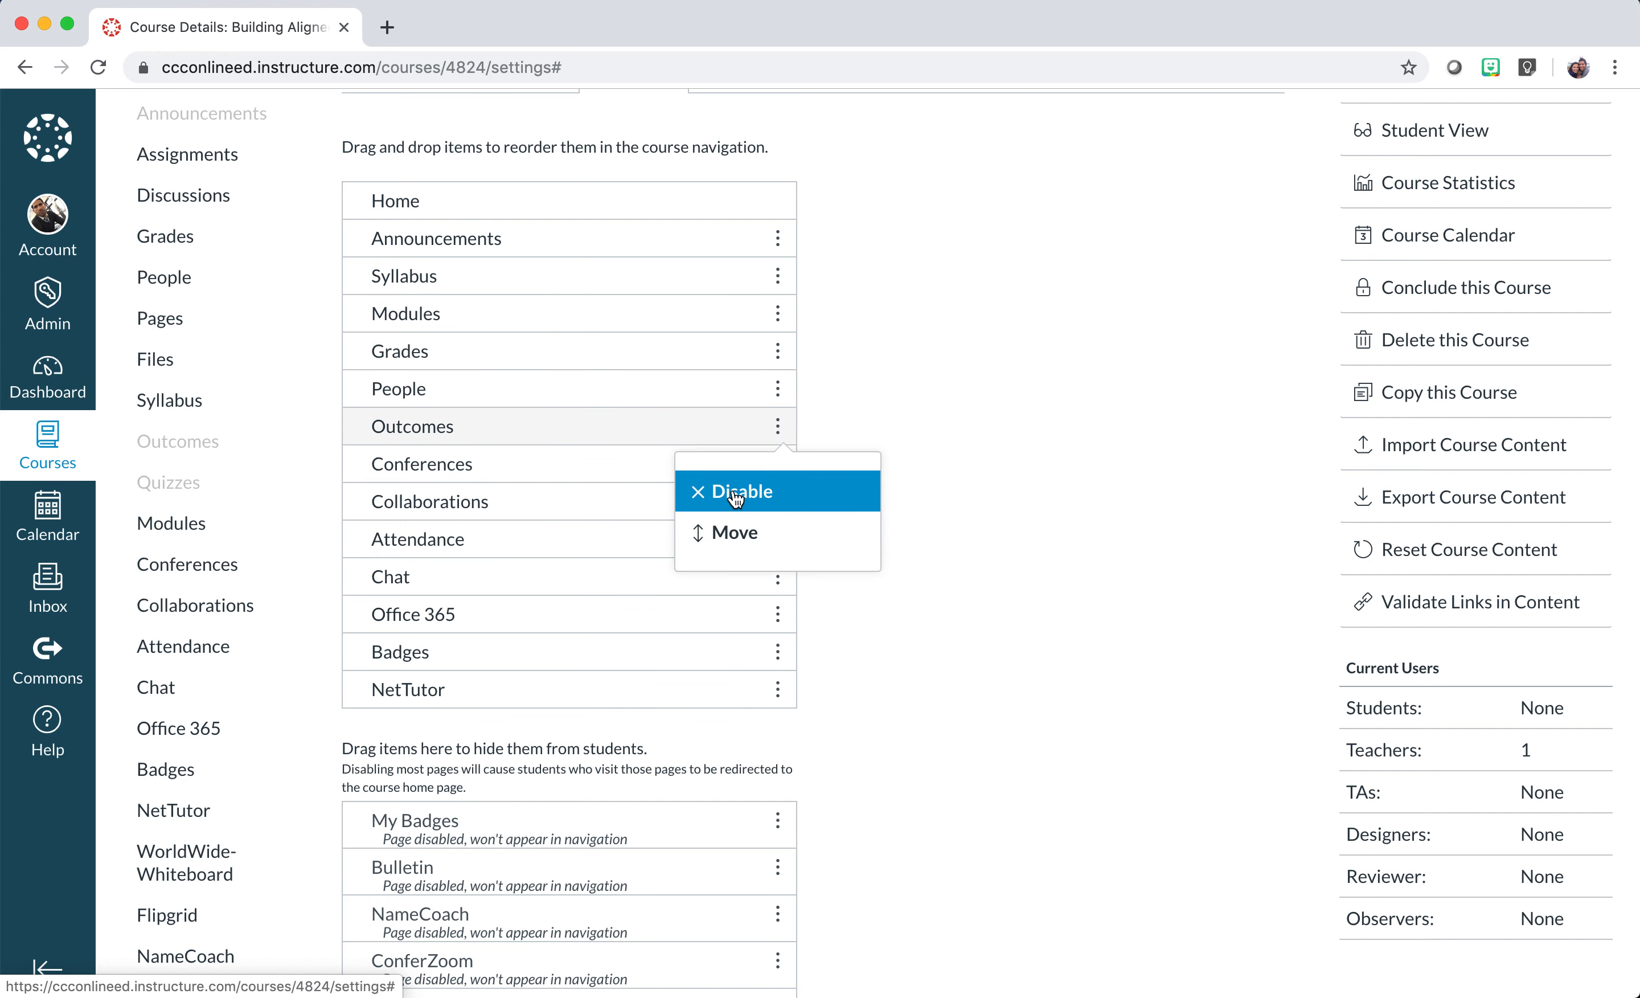
{"action": "left_click", "coordinate": [736, 499]}
{"action": "scroll", "coordinate": [613, 524], "scroll_direction": "down", "scroll_amount": 3}
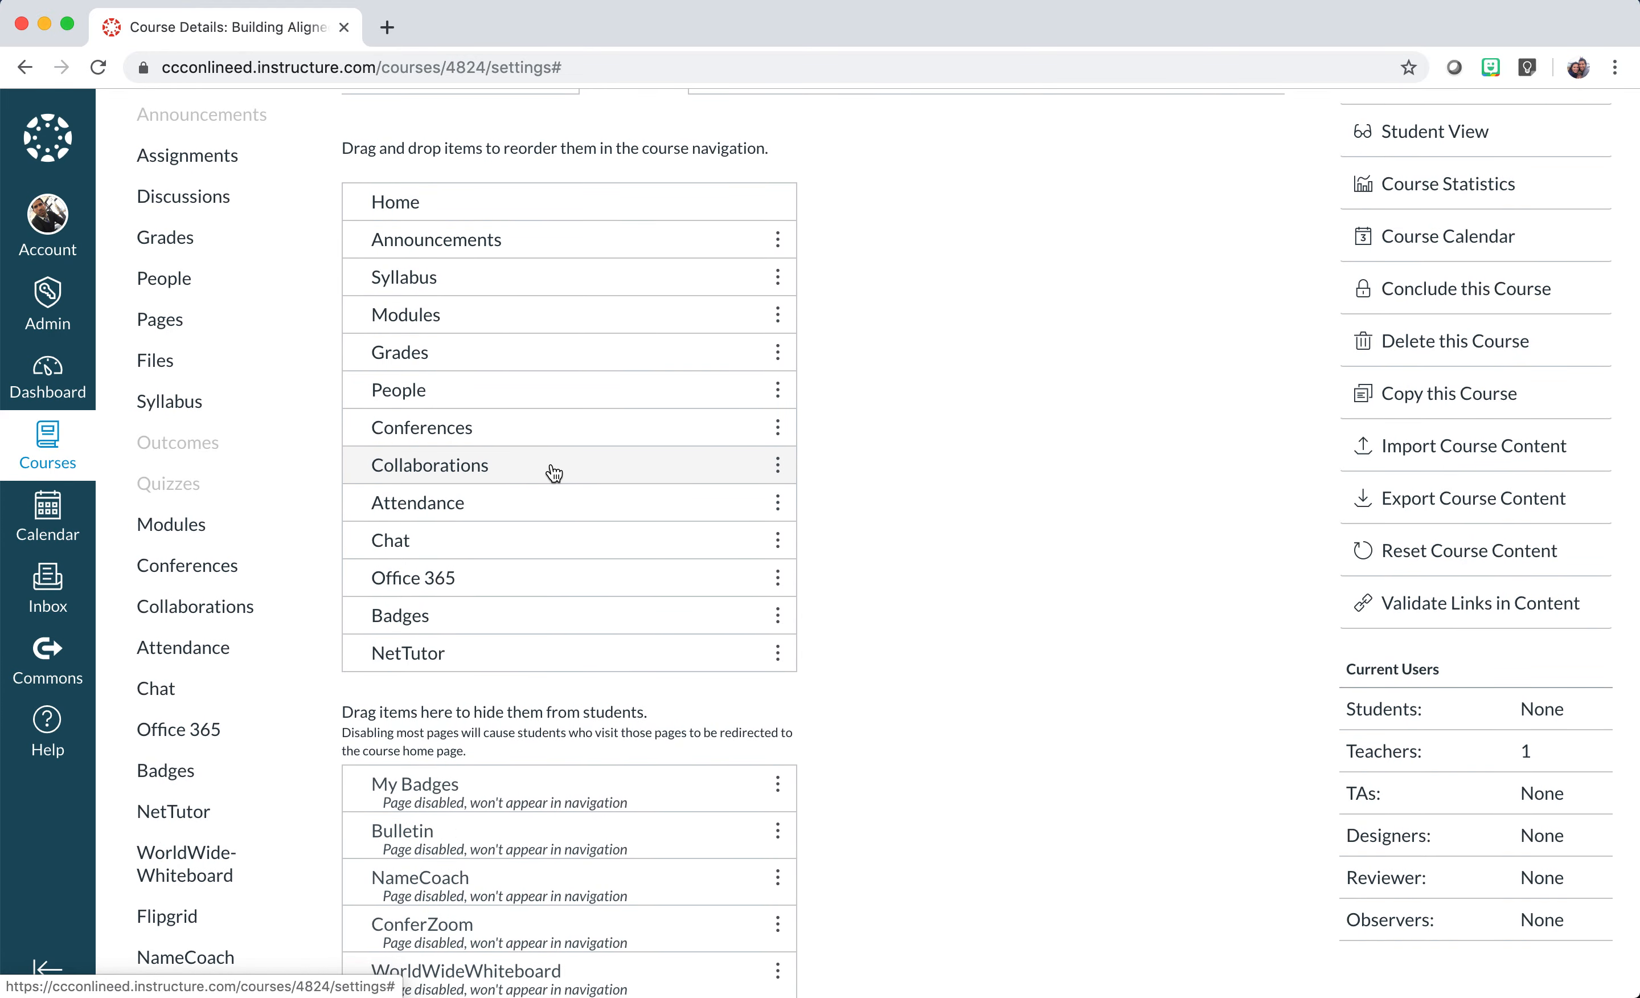
{"action": "left_click_drag", "start_coordinate": [555, 474], "coordinate": [554, 465]}
{"action": "left_click_drag", "start_coordinate": [556, 422], "coordinate": [545, 353]}
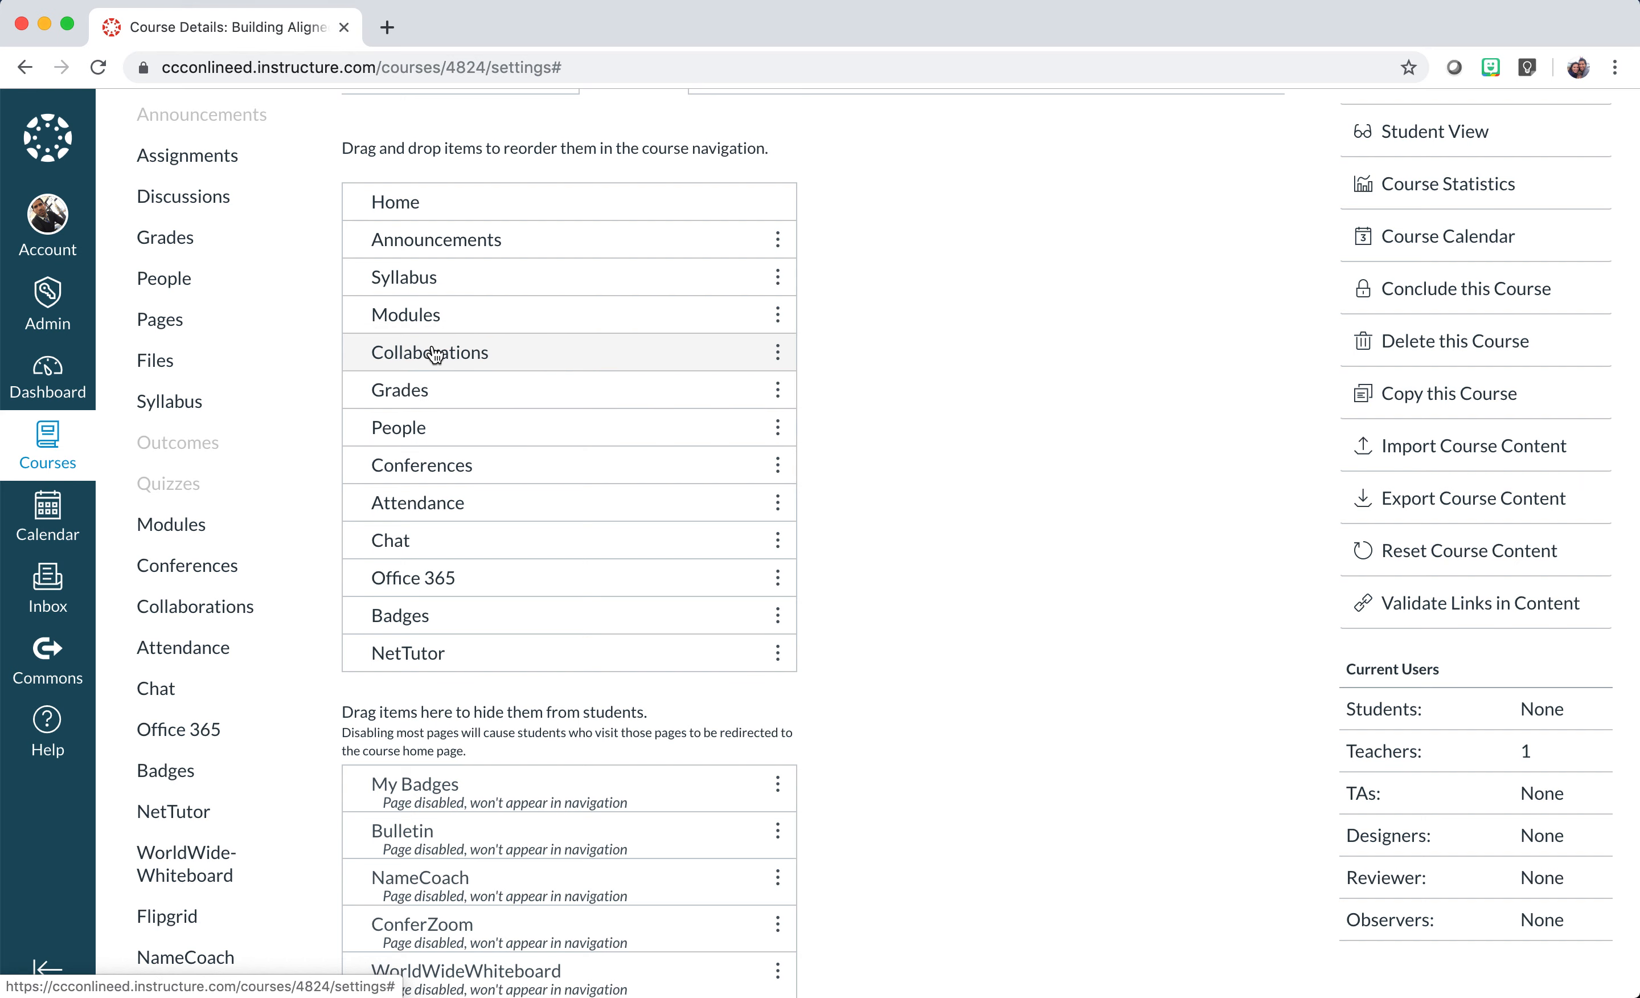
Move Conferences, Attendance, Chat and Office 365 into the hidden items and save the navigation.
{"action": "scroll", "coordinate": [447, 387], "scroll_direction": "down", "scroll_amount": 3}
{"action": "left_click_drag", "start_coordinate": [730, 381], "coordinate": [693, 771]}
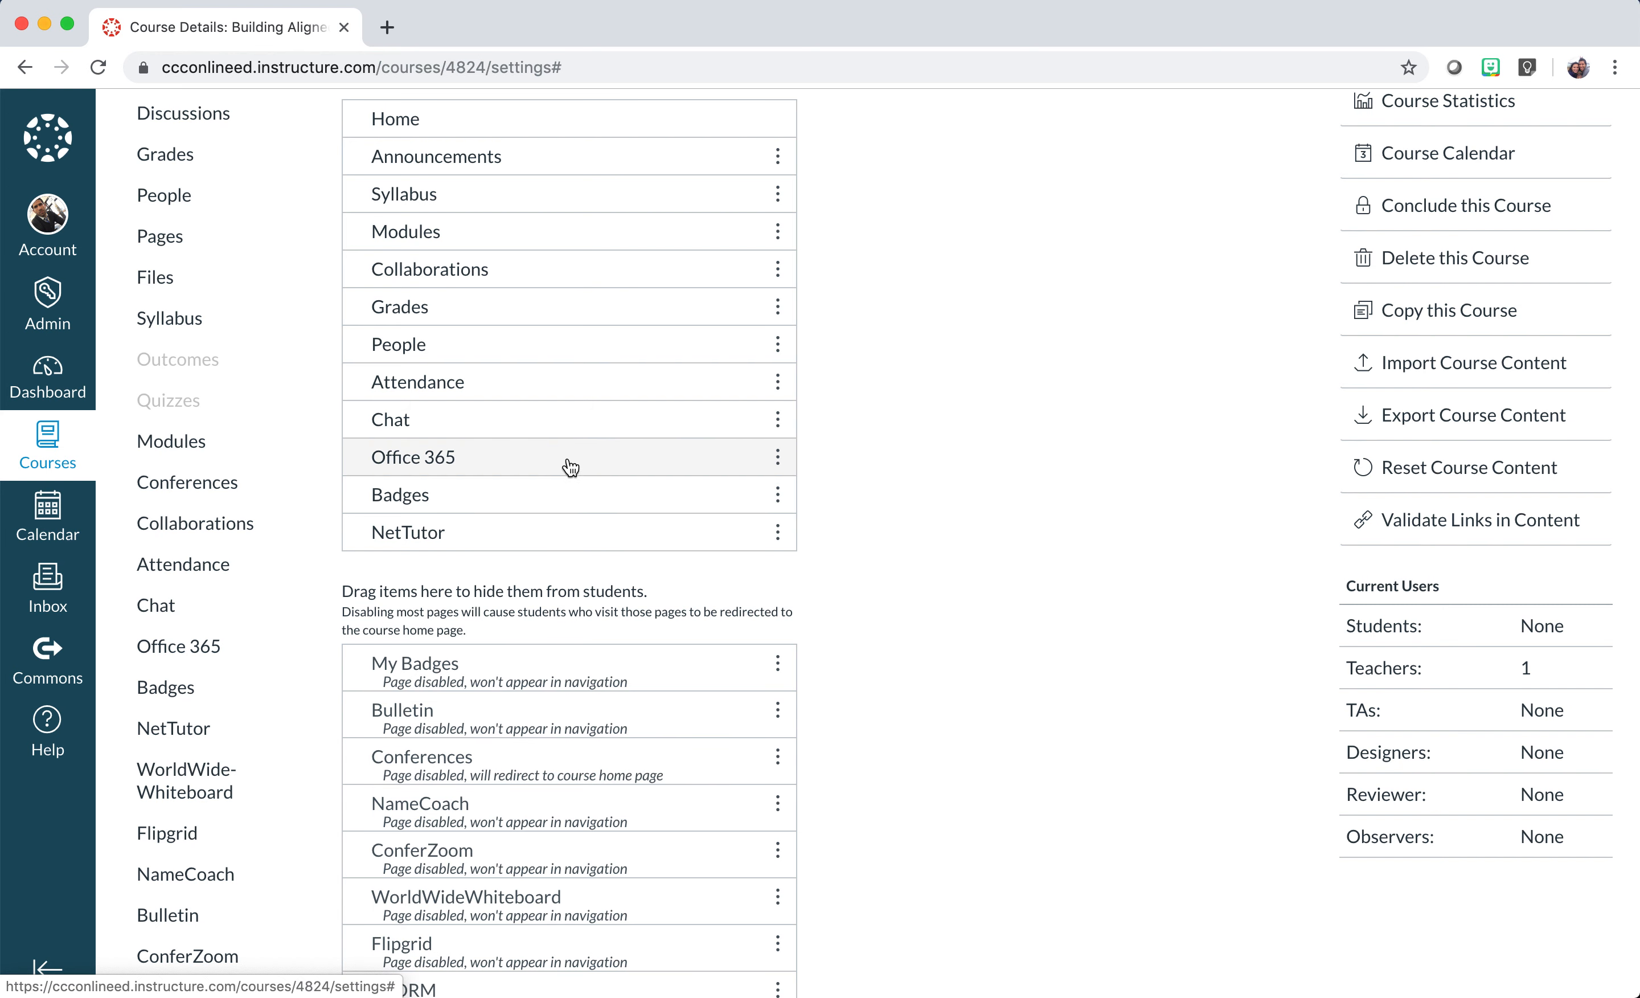
{"action": "left_click_drag", "start_coordinate": [569, 390], "coordinate": [554, 721]}
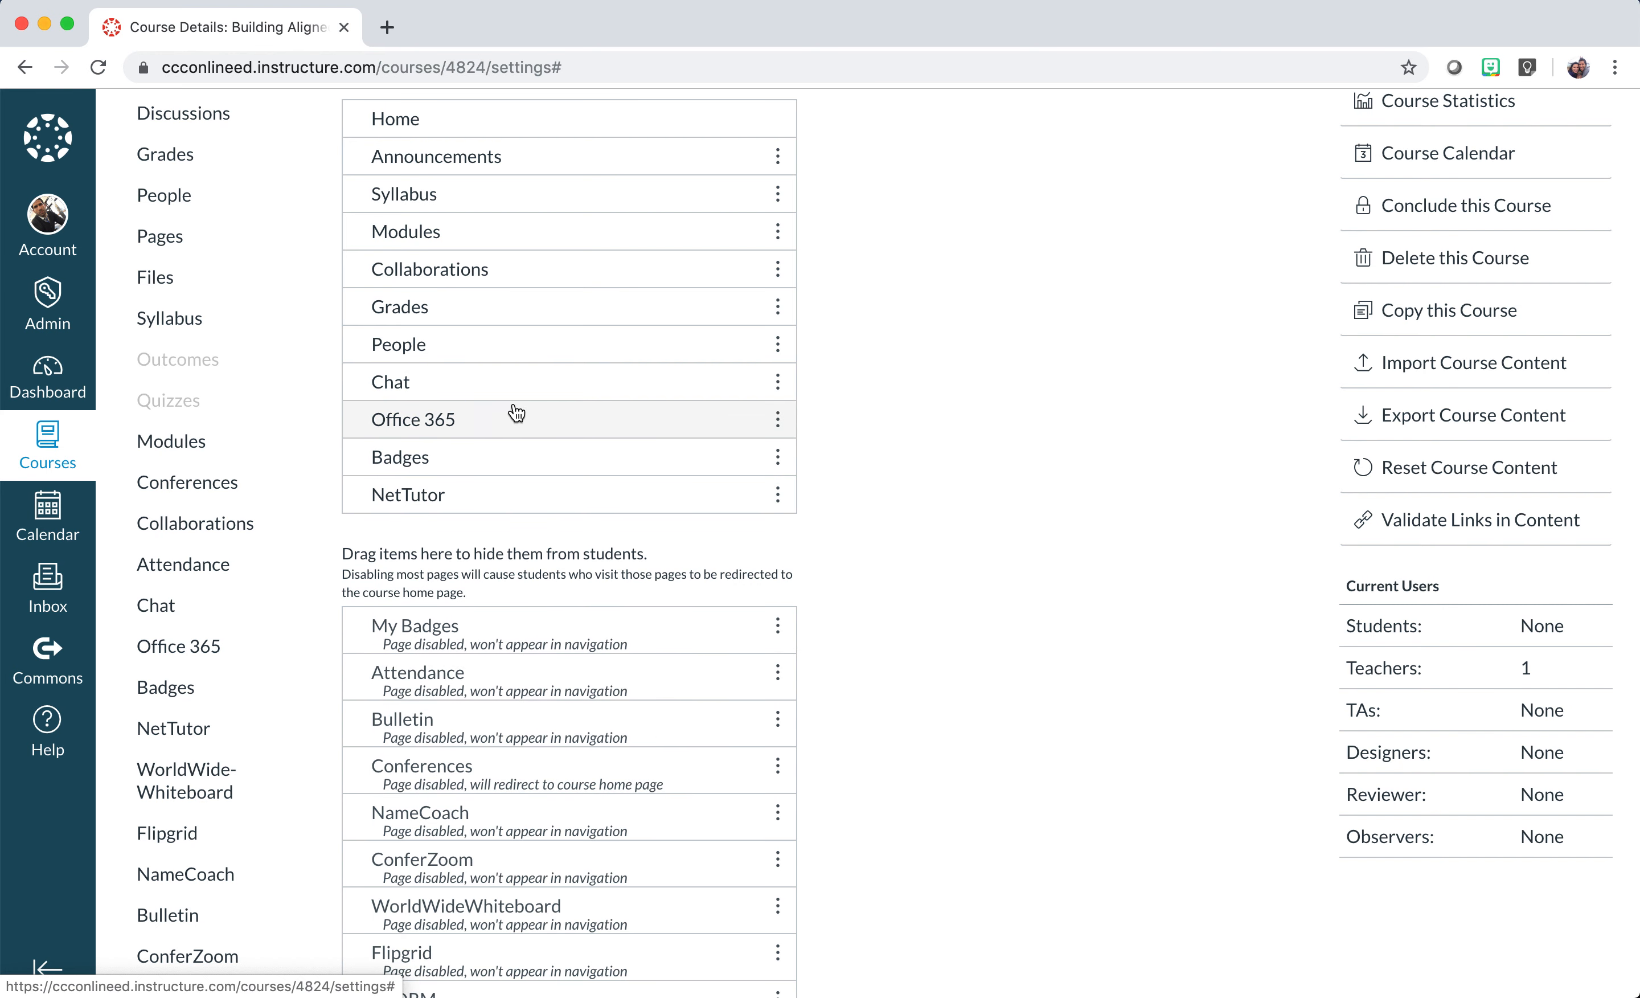
{"action": "left_click_drag", "start_coordinate": [512, 381], "coordinate": [509, 603]}
{"action": "left_click_drag", "start_coordinate": [493, 380], "coordinate": [489, 569]}
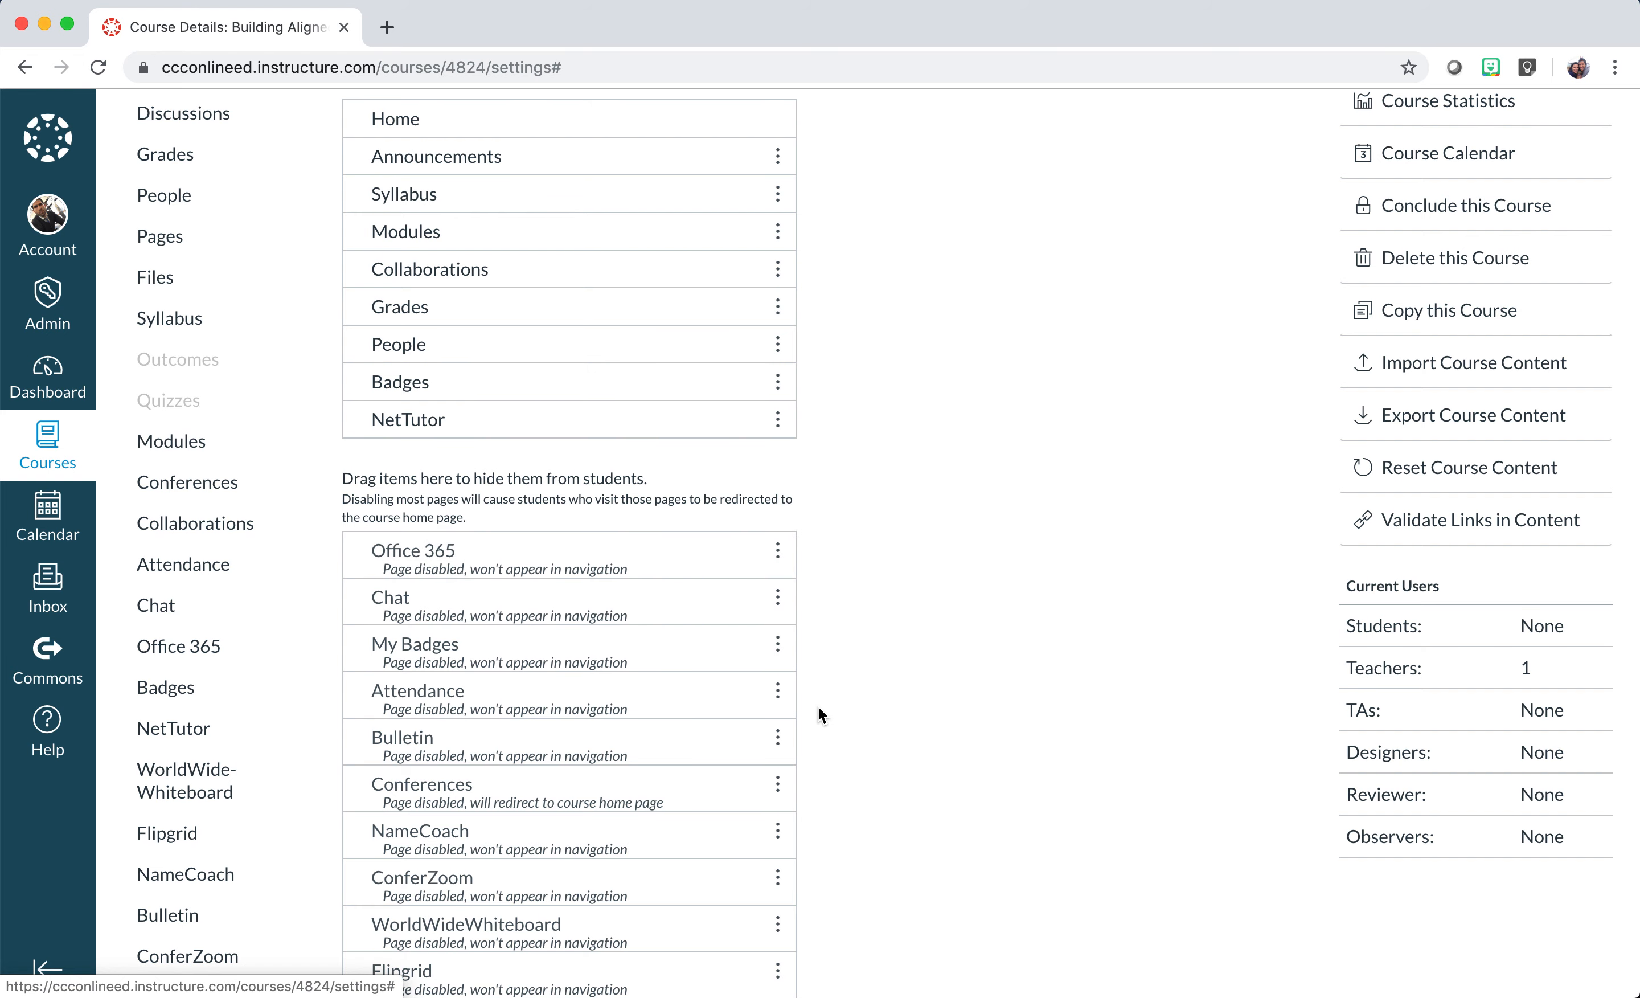
{"action": "scroll", "coordinate": [819, 707], "scroll_direction": "down", "scroll_amount": 10}
{"action": "left_click", "coordinate": [377, 928]}
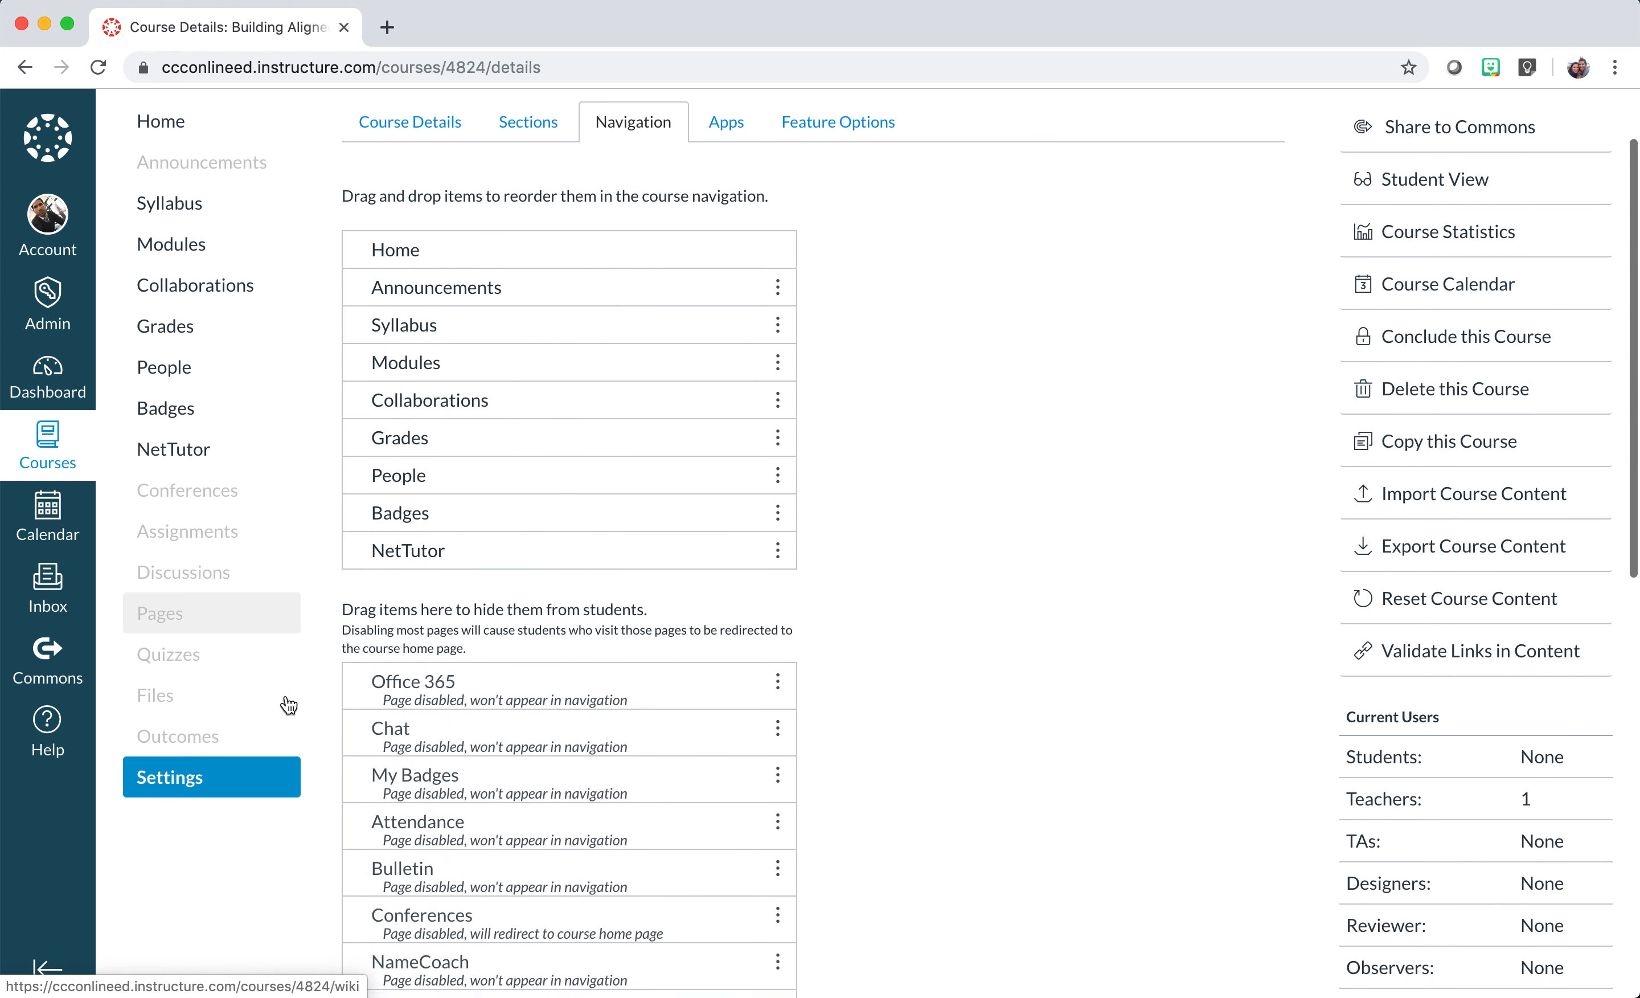
Launch Student View to preview the course as a student.
{"action": "scroll", "coordinate": [286, 697], "scroll_direction": "down", "scroll_amount": 3}
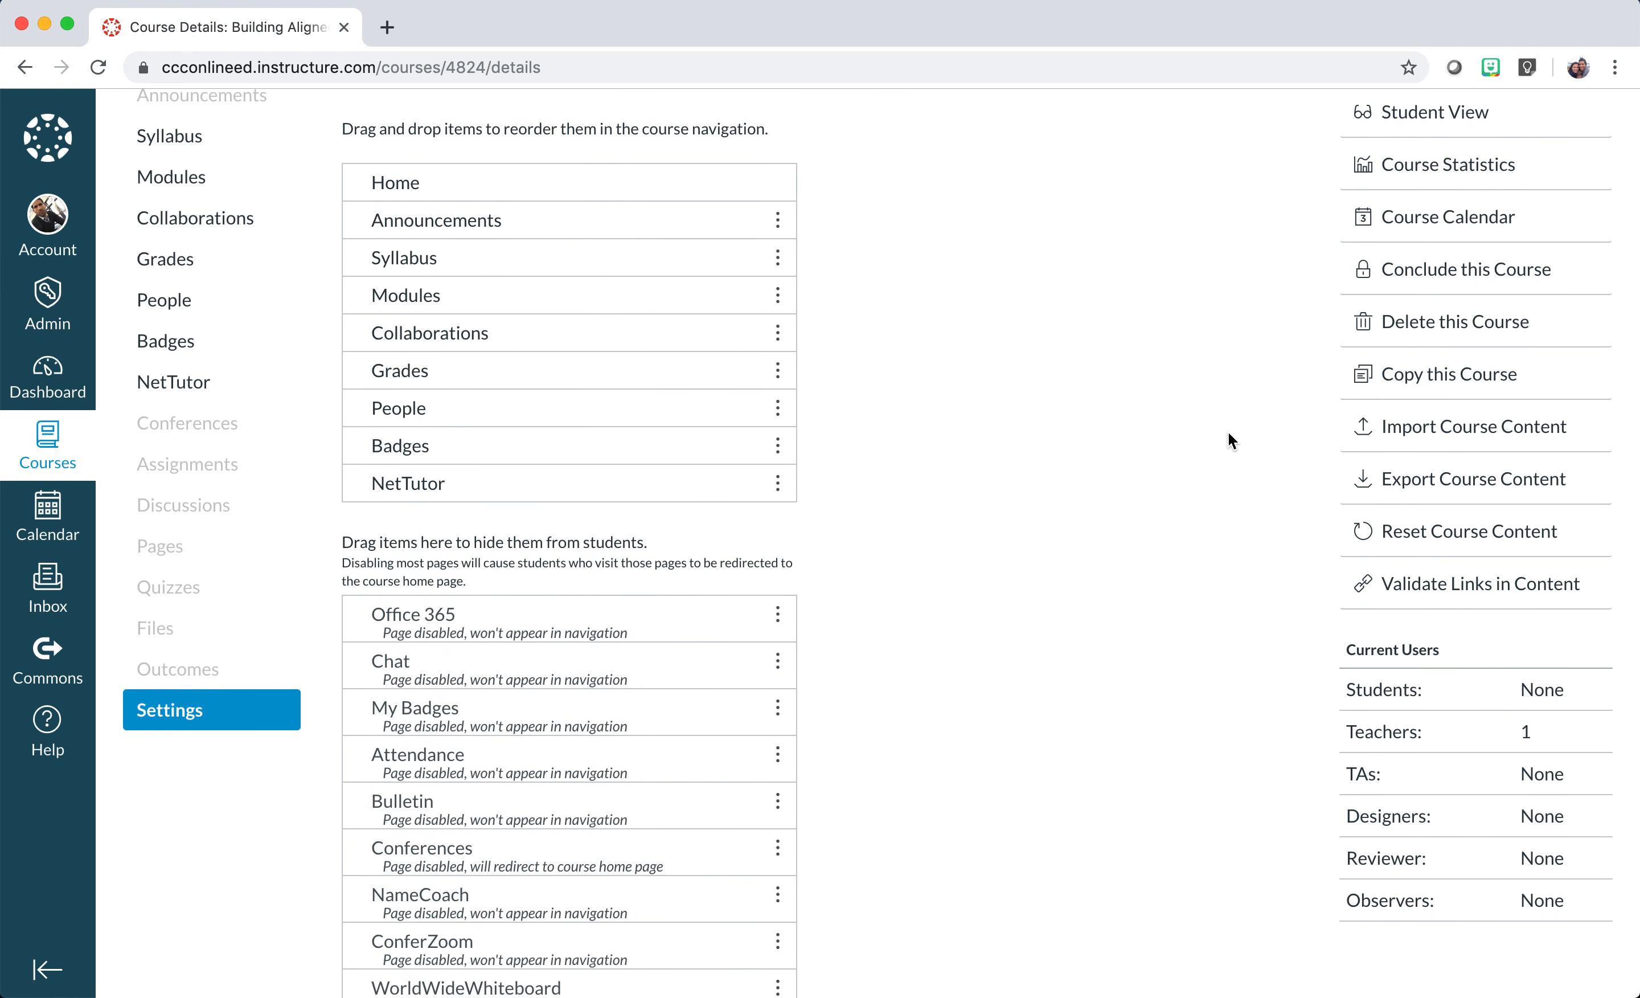
{"action": "scroll", "coordinate": [1281, 422], "scroll_direction": "up", "scroll_amount": 3}
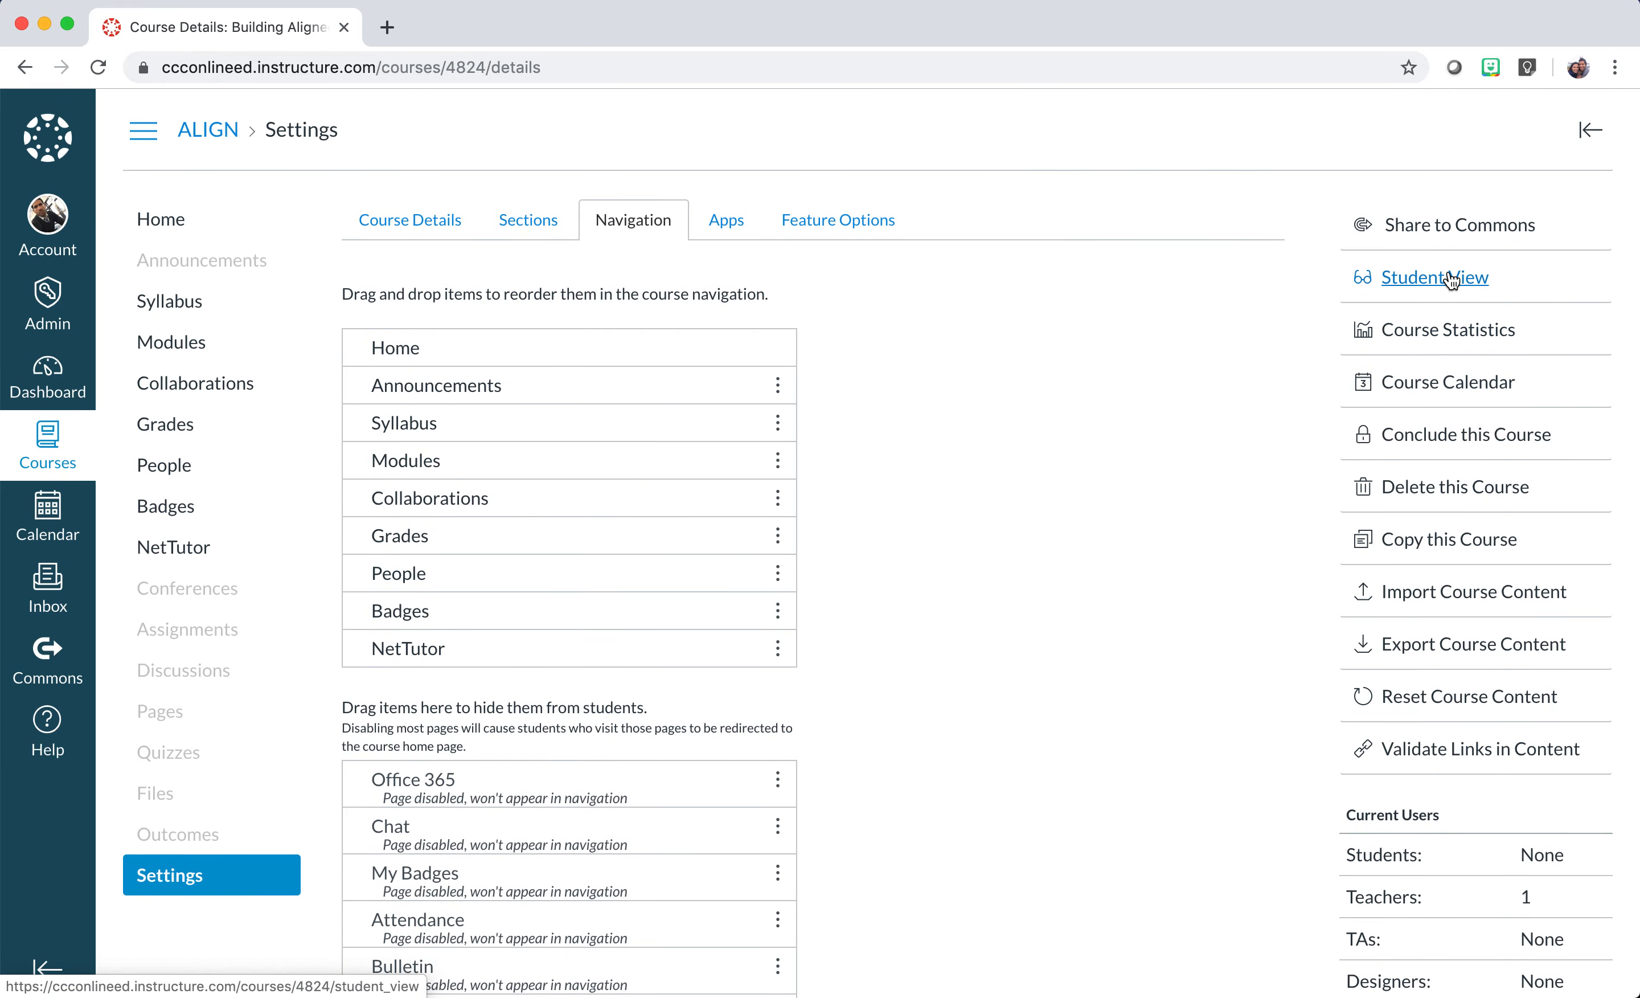
{"action": "left_click", "coordinate": [1452, 279]}
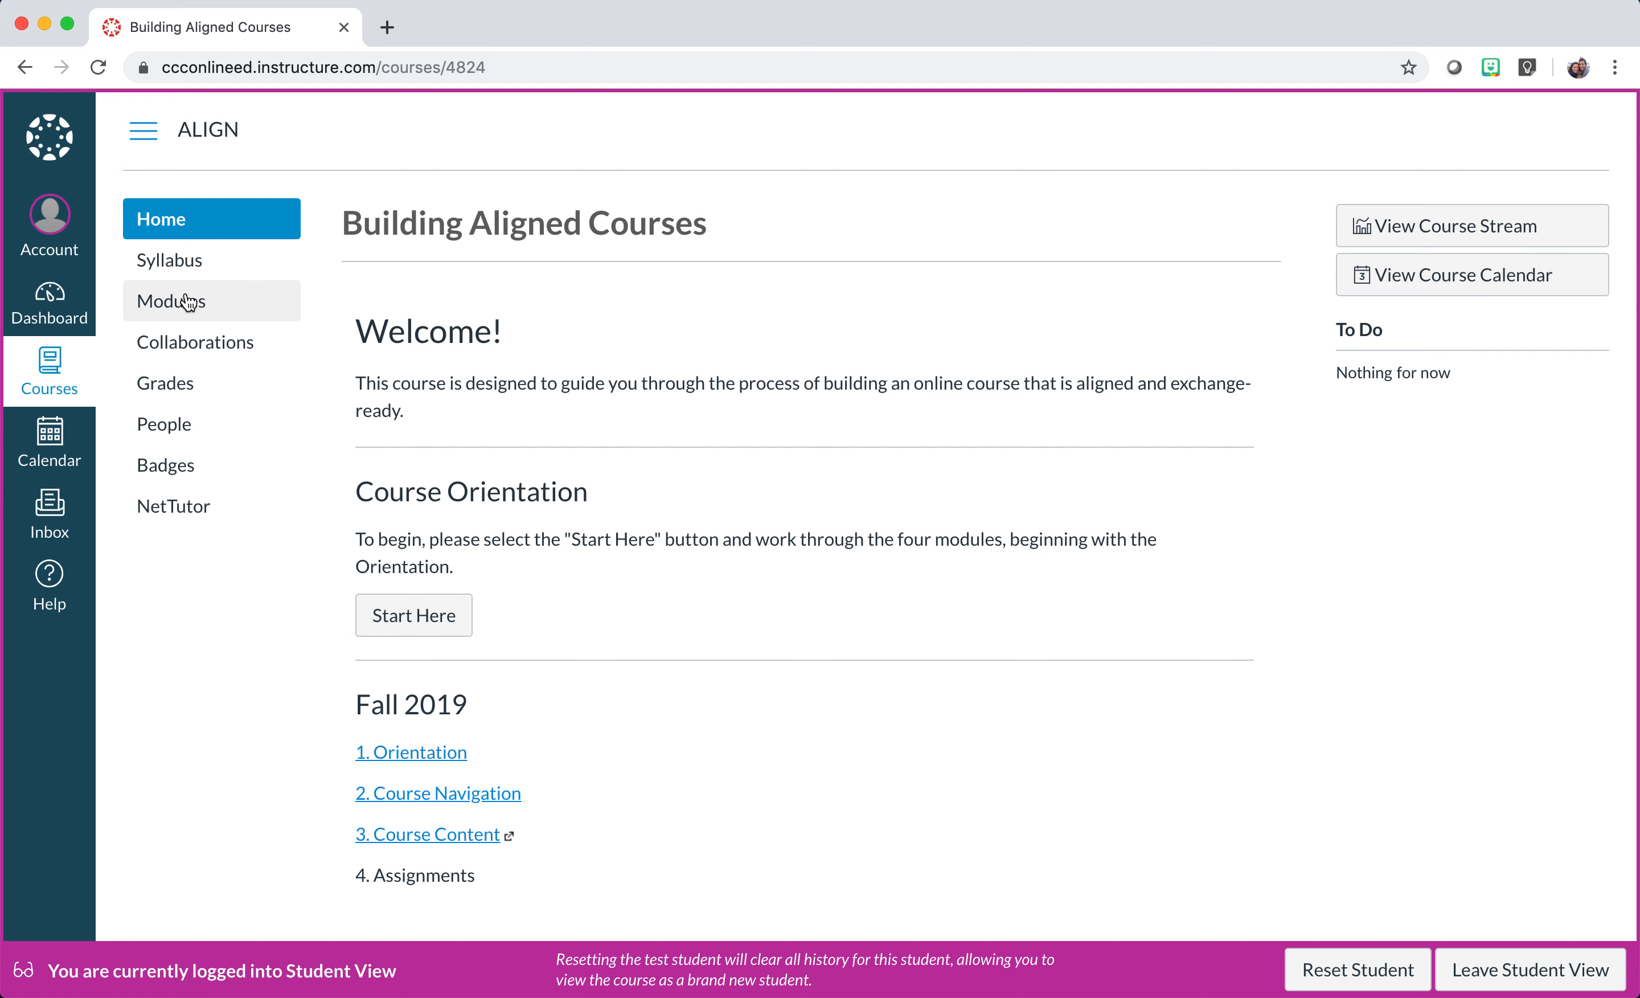
As a student, browse the Modules page's Orientation, Course Navigation, Course Content and Assignments modules, then return Home.
{"action": "left_click", "coordinate": [168, 312]}
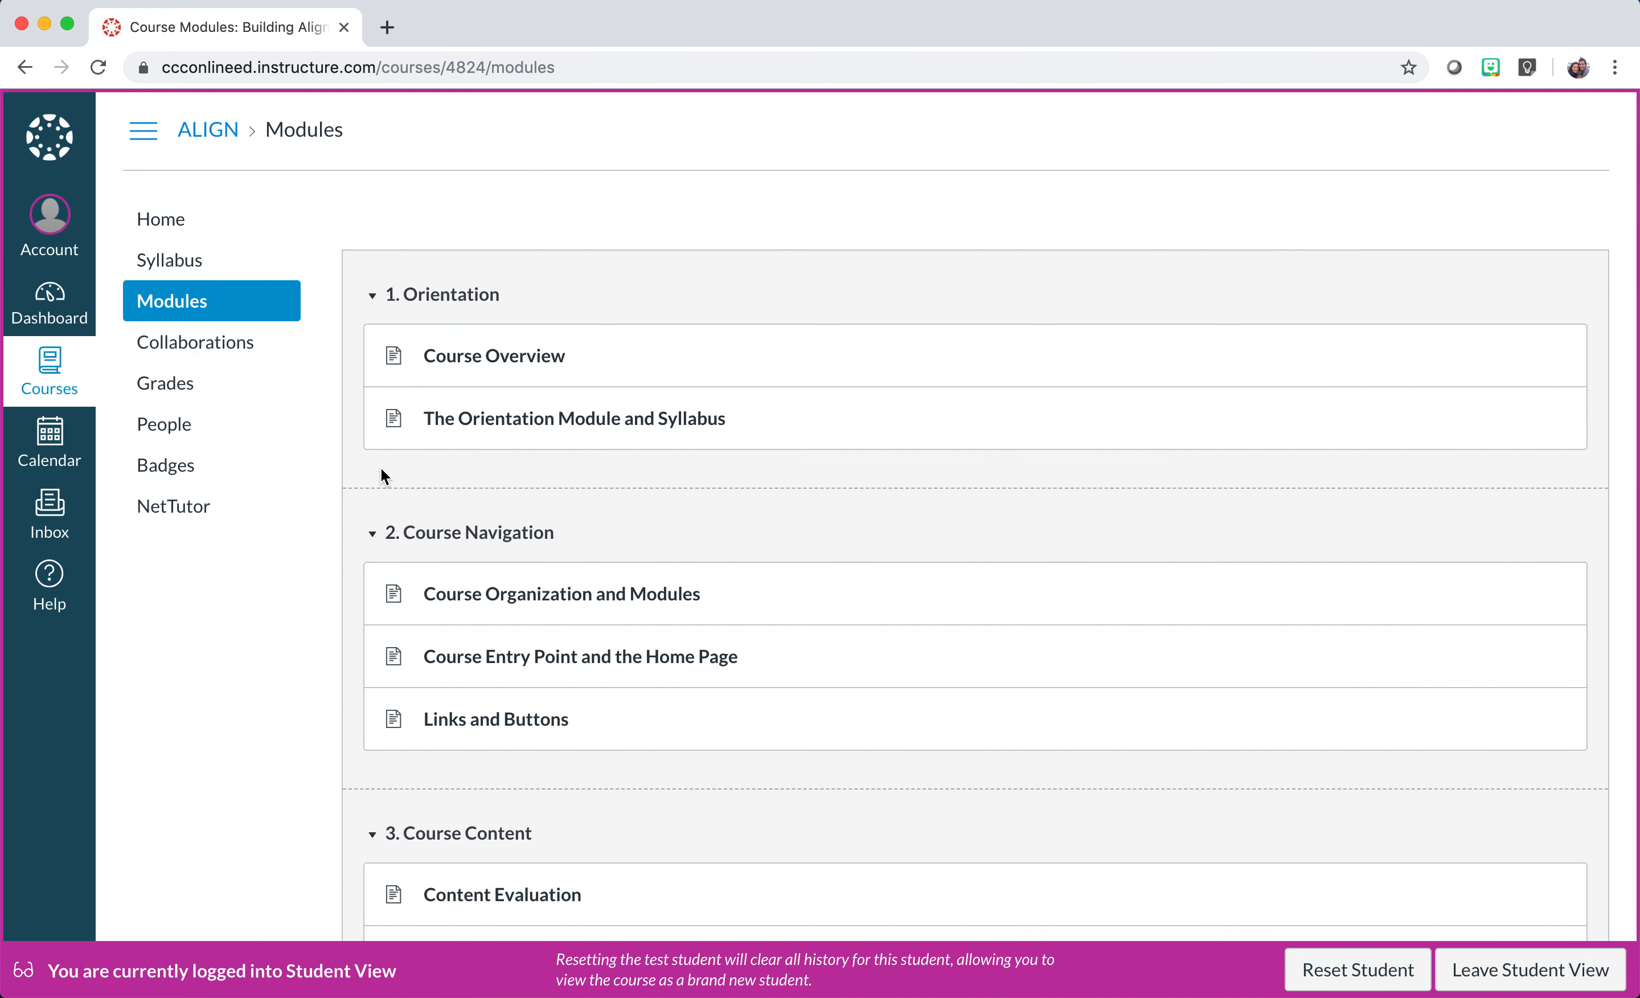
{"action": "scroll", "coordinate": [380, 468], "scroll_direction": "down", "scroll_amount": 2}
{"action": "scroll", "coordinate": [445, 402], "scroll_direction": "down", "scroll_amount": 8}
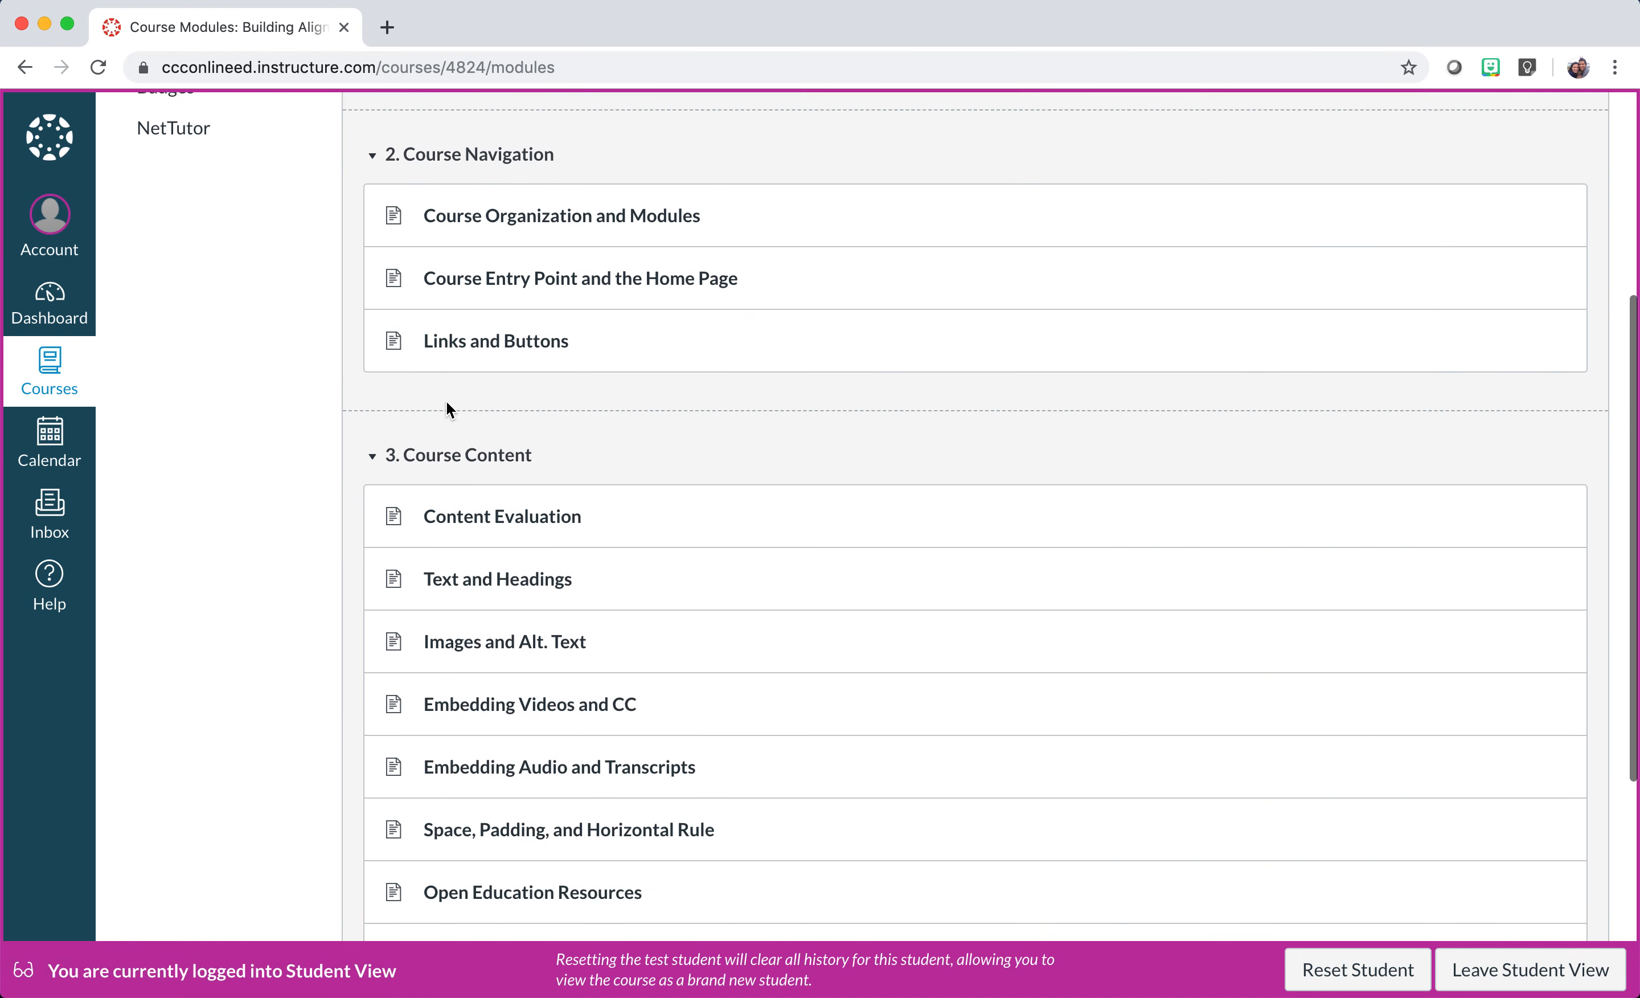
{"action": "scroll", "coordinate": [446, 402], "scroll_direction": "down", "scroll_amount": 3}
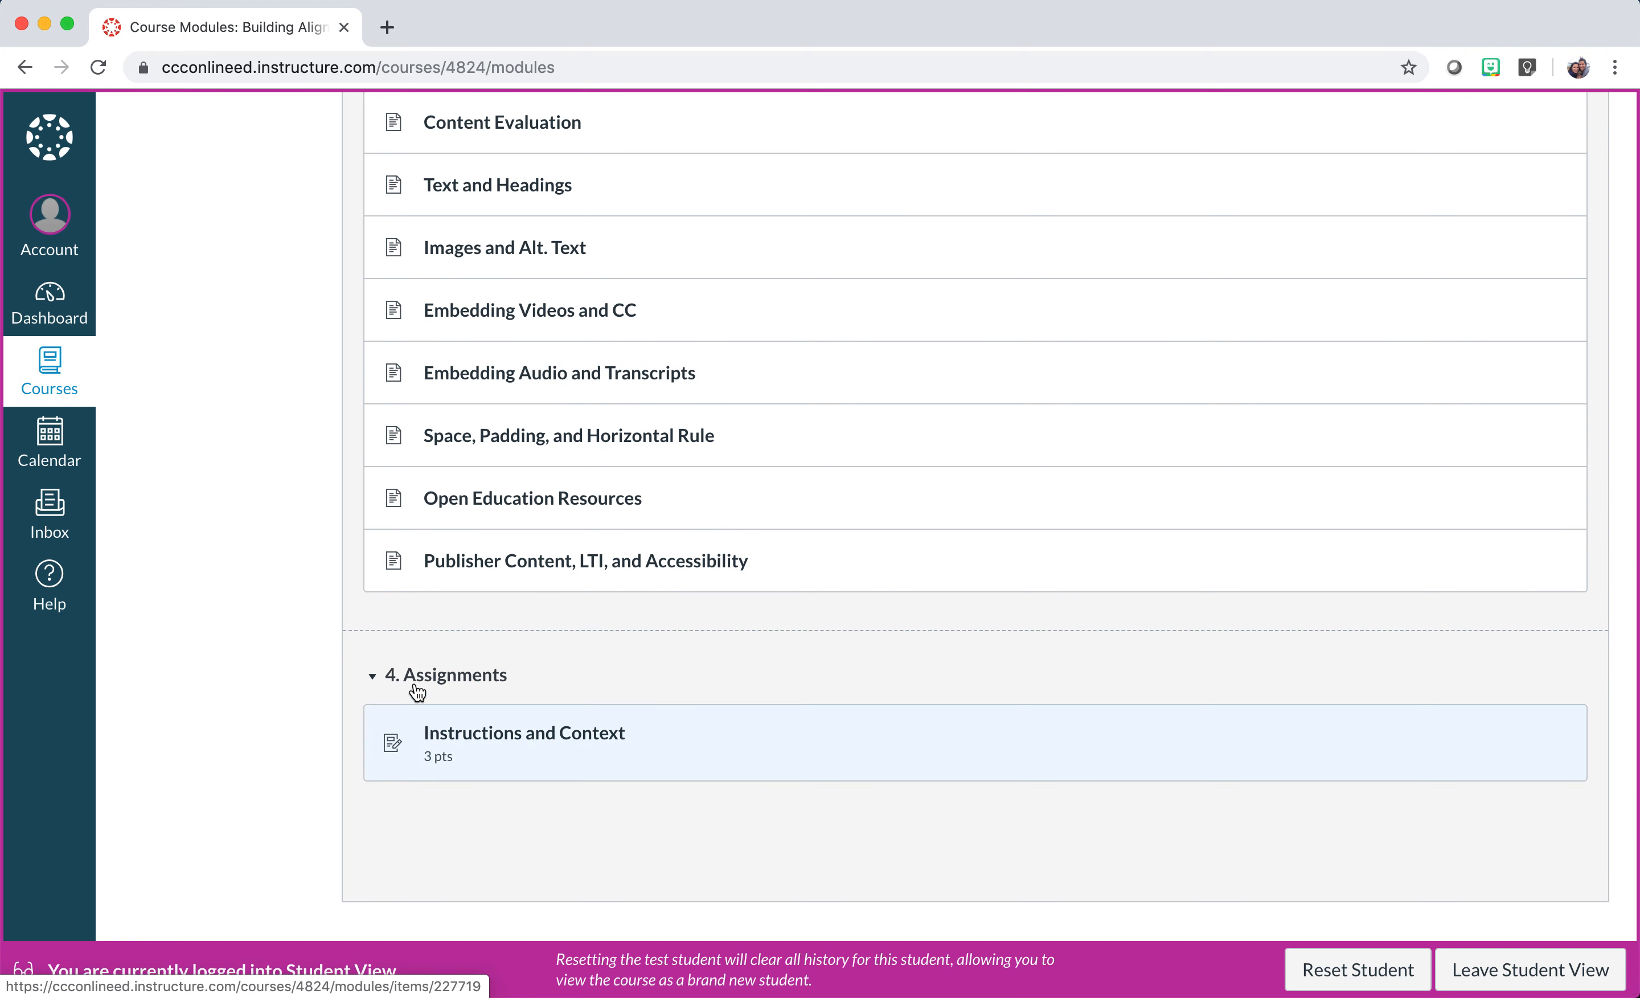
{"action": "scroll", "coordinate": [398, 510], "scroll_direction": "up", "scroll_amount": 2}
{"action": "scroll", "coordinate": [398, 509], "scroll_direction": "up", "scroll_amount": 10}
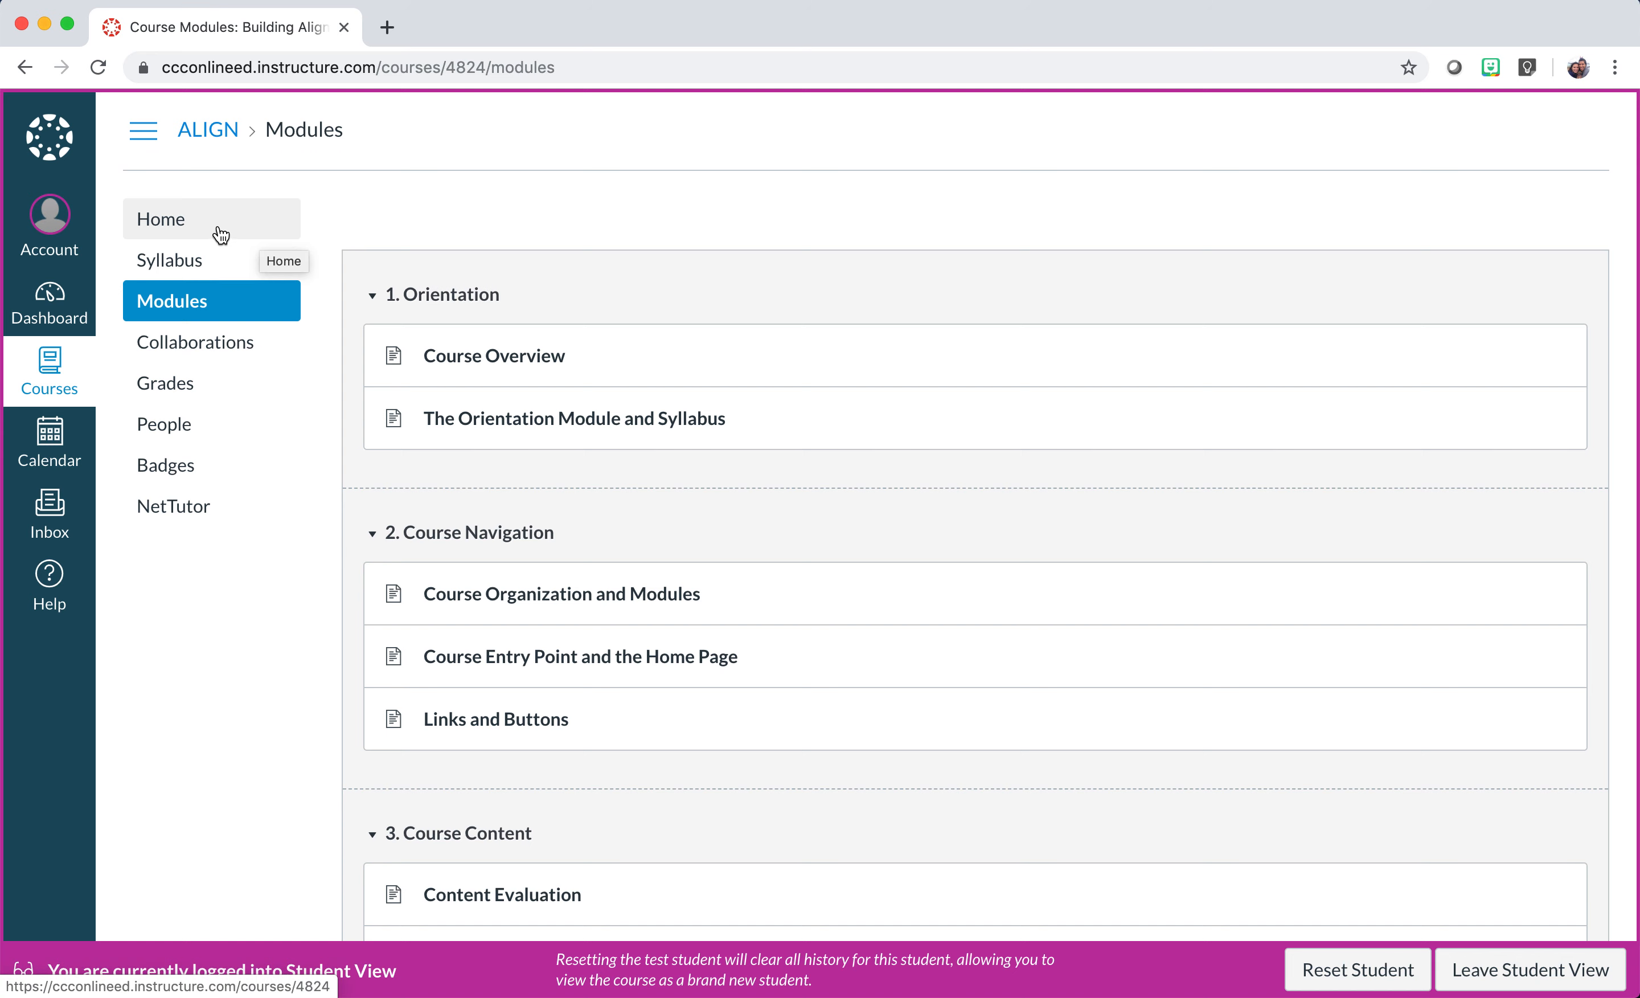
{"action": "left_click", "coordinate": [163, 220]}
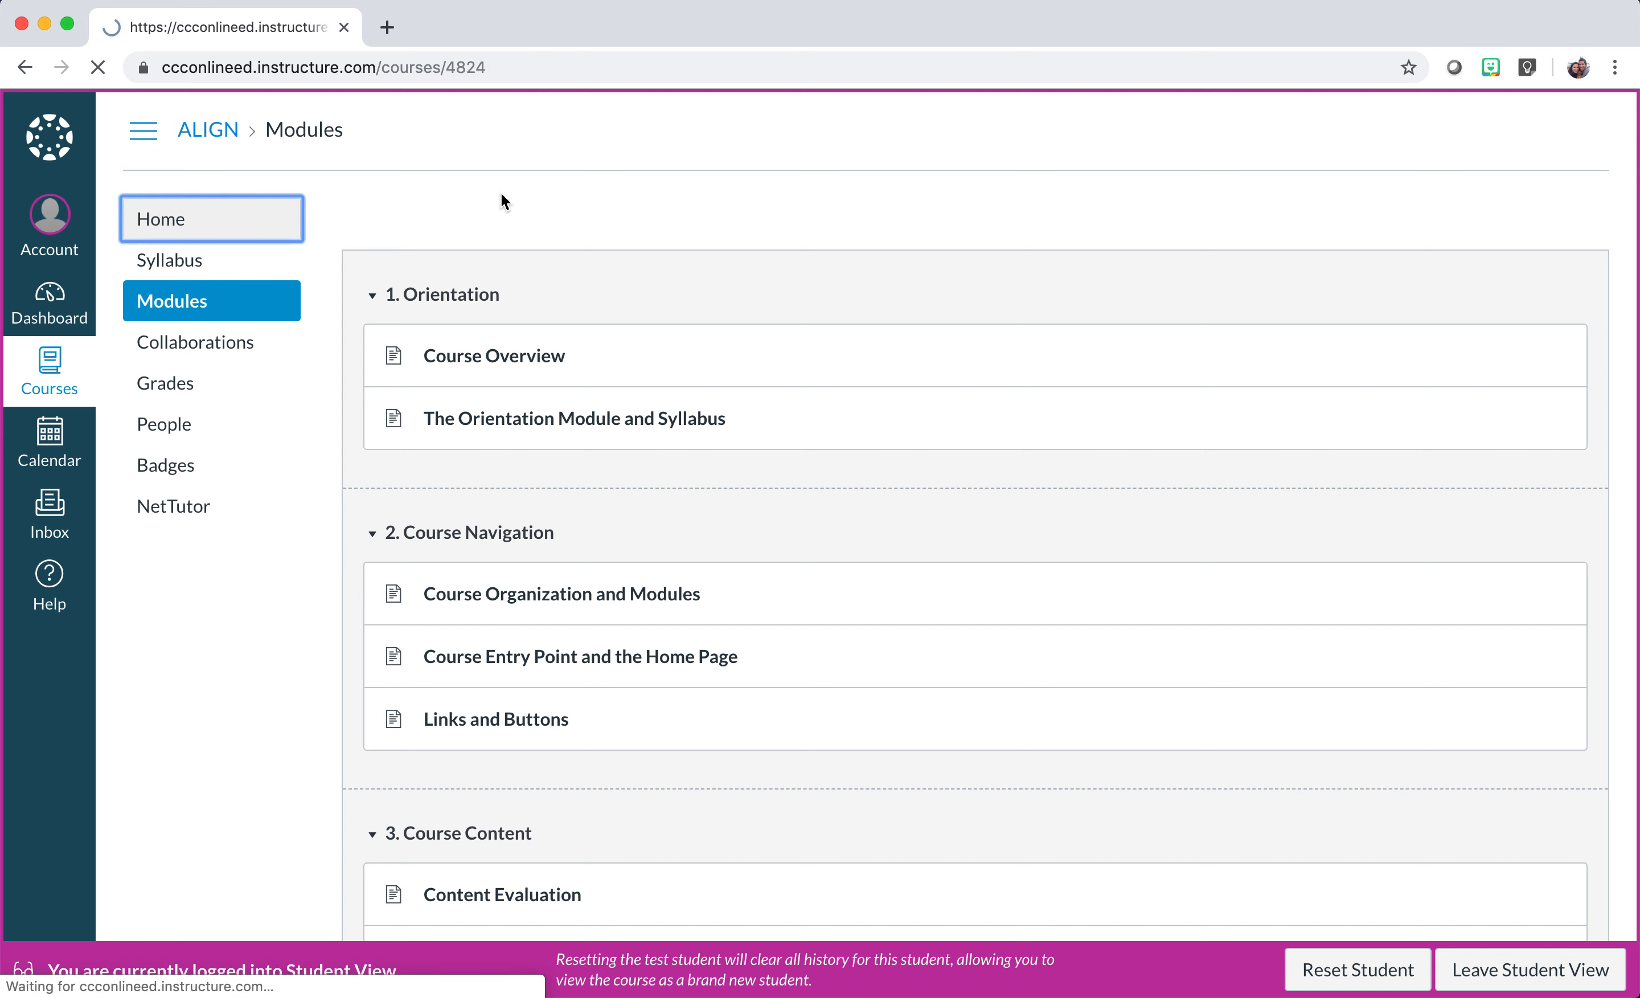